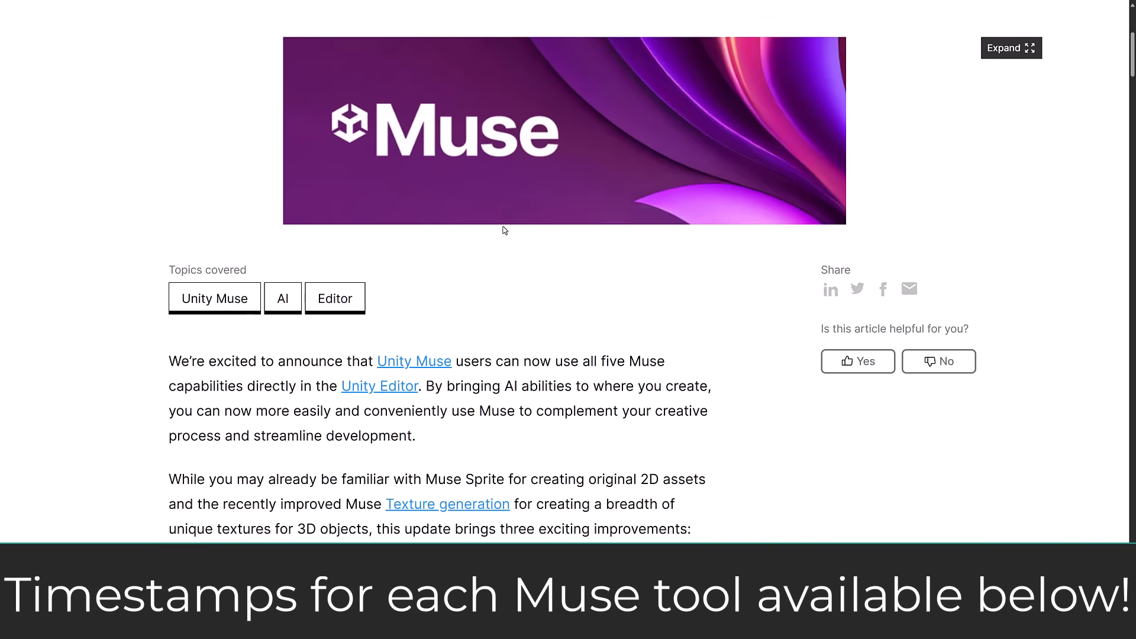
Read through the Unity Muse announcement article, covering Chat, Animate, Behavior and the preview of upcoming features.
{"action": "scroll", "coordinate": [579, 215], "scroll_direction": "up", "scroll_amount": 3}
{"action": "scroll", "coordinate": [579, 213], "scroll_direction": "up", "scroll_amount": 2}
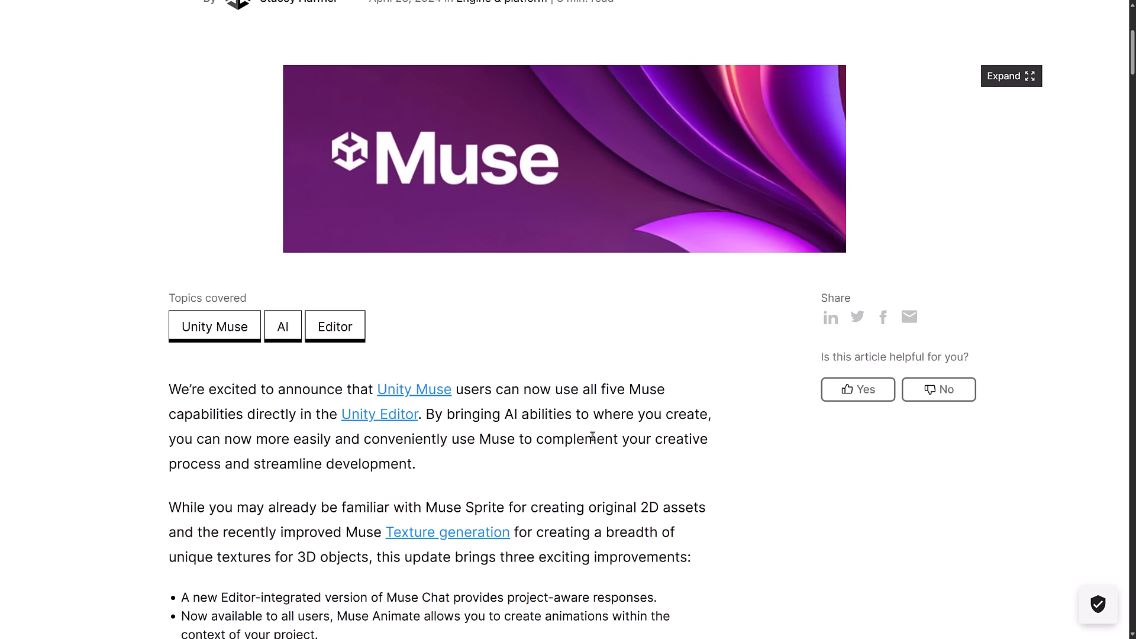
{"action": "scroll", "coordinate": [591, 437], "scroll_direction": "down", "scroll_amount": 3}
{"action": "scroll", "coordinate": [595, 437], "scroll_direction": "down", "scroll_amount": 7}
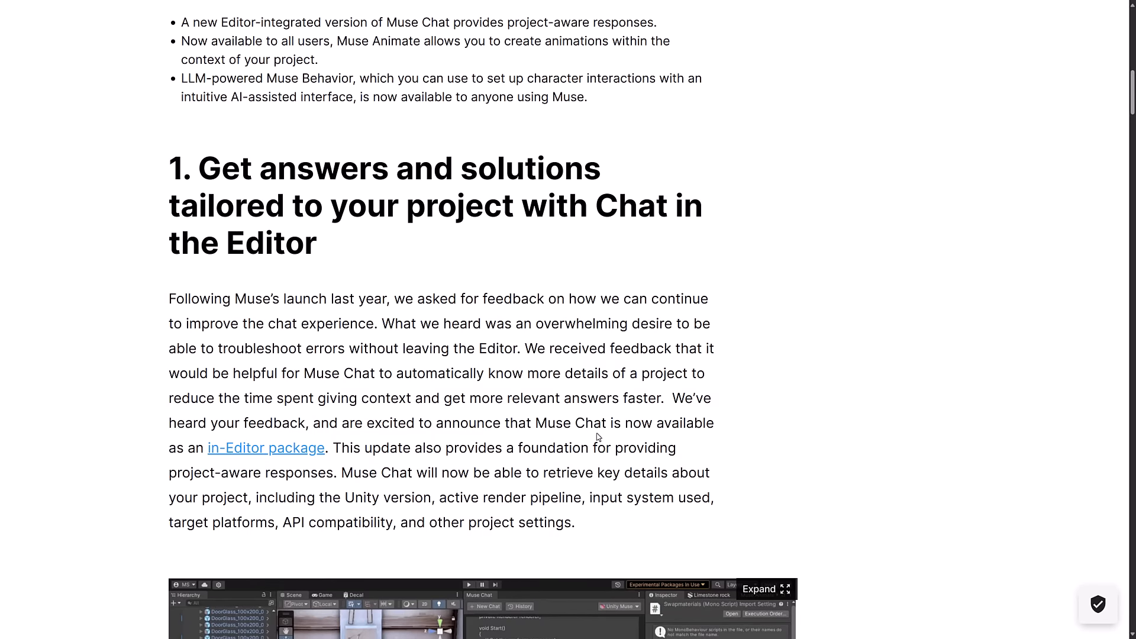
{"action": "scroll", "coordinate": [595, 436], "scroll_direction": "down", "scroll_amount": 5}
{"action": "scroll", "coordinate": [596, 436], "scroll_direction": "down", "scroll_amount": 10}
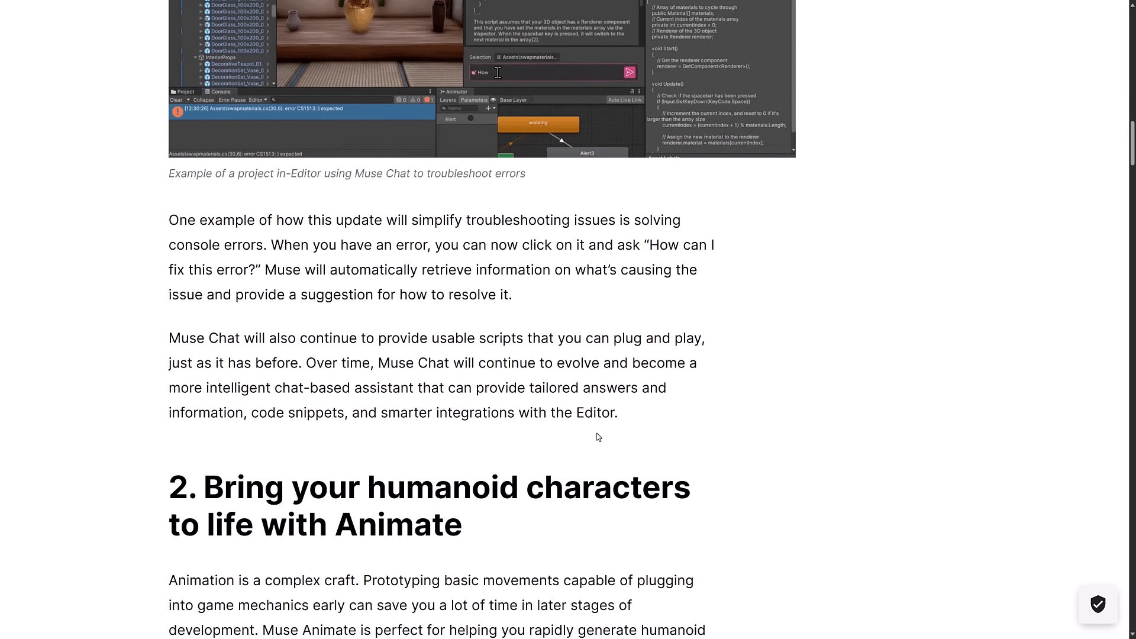
{"action": "scroll", "coordinate": [598, 437], "scroll_direction": "down", "scroll_amount": 6}
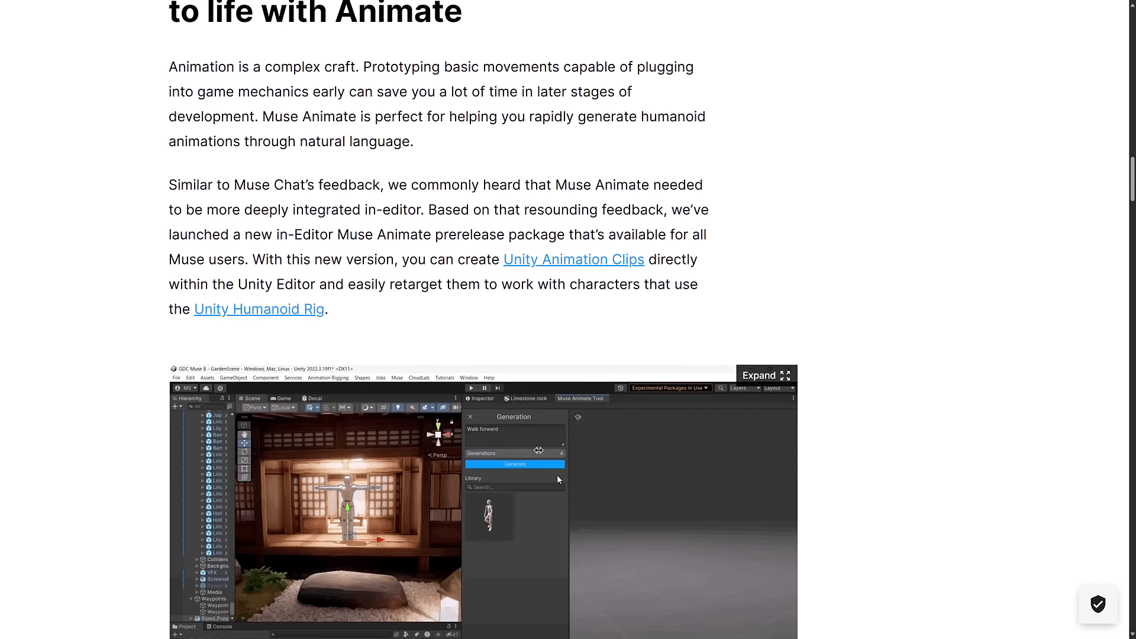
{"action": "scroll", "coordinate": [386, 377], "scroll_direction": "down", "scroll_amount": 20}
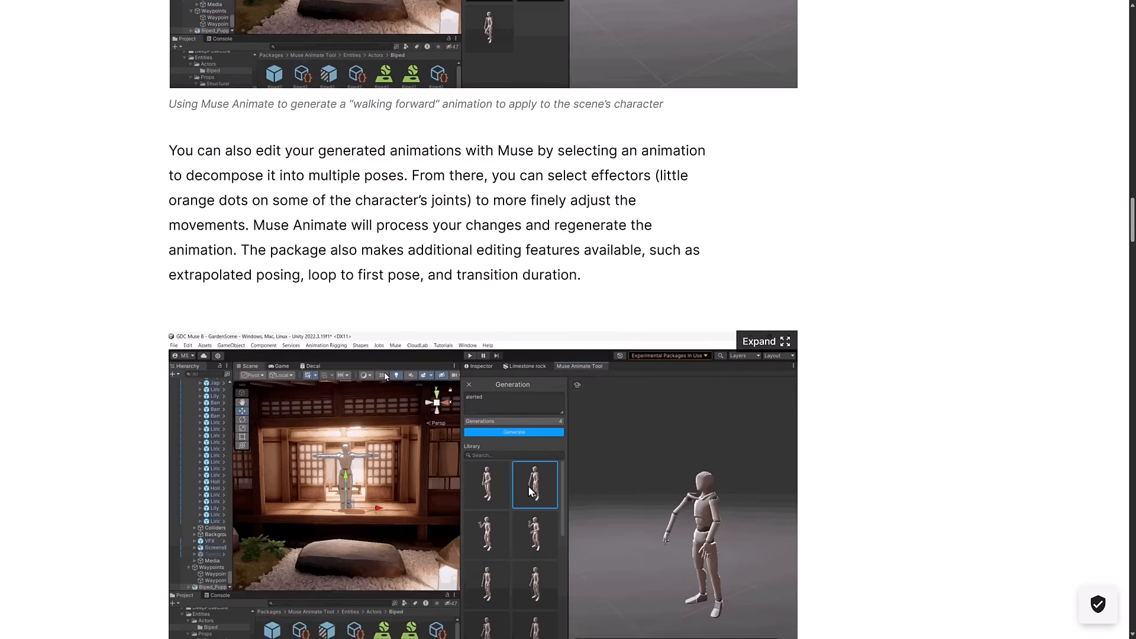
{"action": "scroll", "coordinate": [385, 373], "scroll_direction": "down", "scroll_amount": 14}
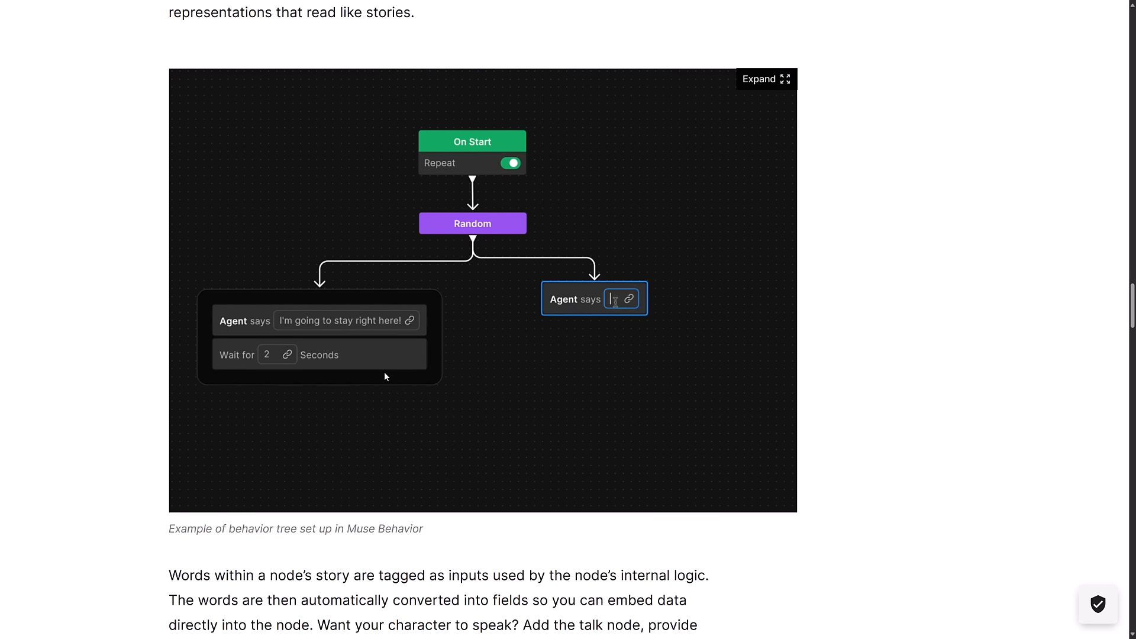
{"action": "scroll", "coordinate": [384, 372], "scroll_direction": "down", "scroll_amount": 2}
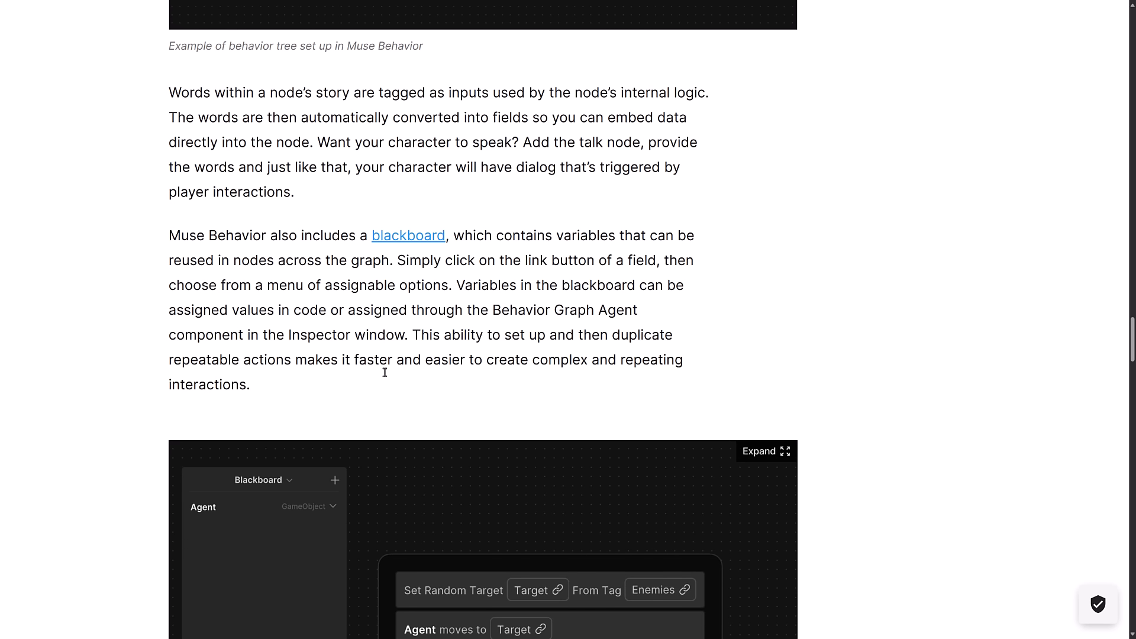
{"action": "scroll", "coordinate": [703, 406], "scroll_direction": "down", "scroll_amount": 1}
{"action": "scroll", "coordinate": [703, 405], "scroll_direction": "down", "scroll_amount": 15}
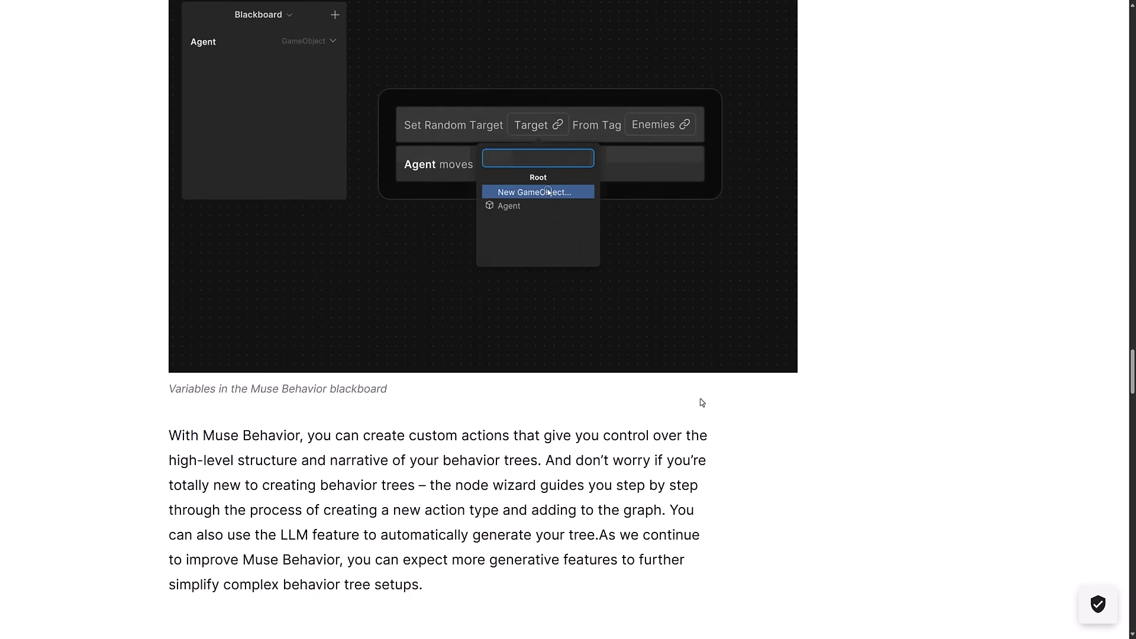
{"action": "scroll", "coordinate": [702, 402], "scroll_direction": "down", "scroll_amount": 11}
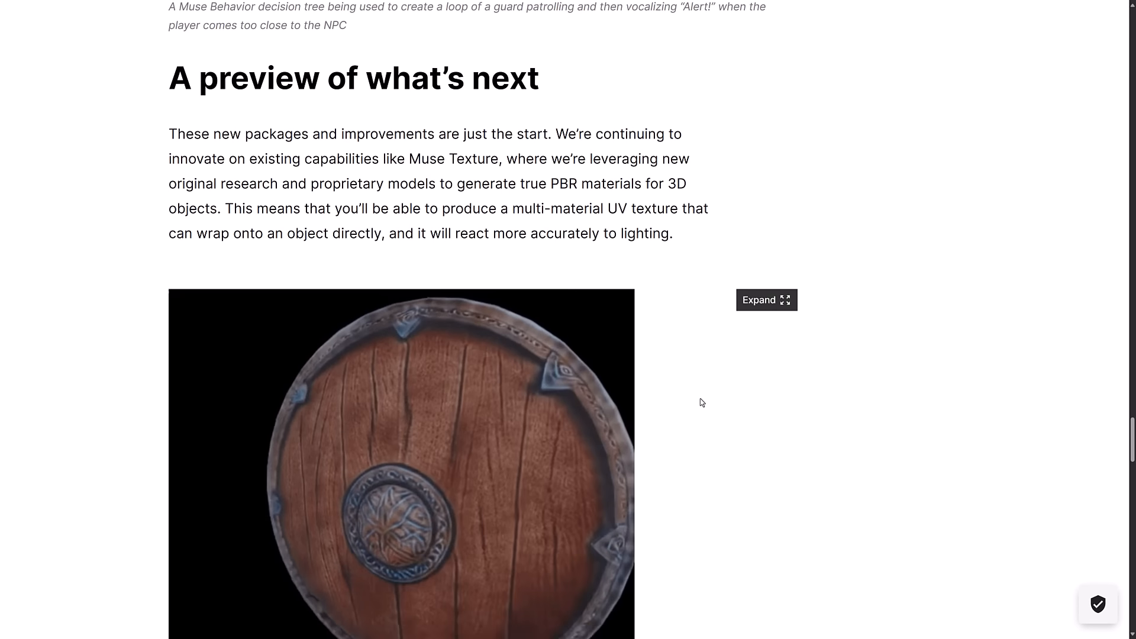
{"action": "scroll", "coordinate": [702, 402], "scroll_direction": "down", "scroll_amount": 4}
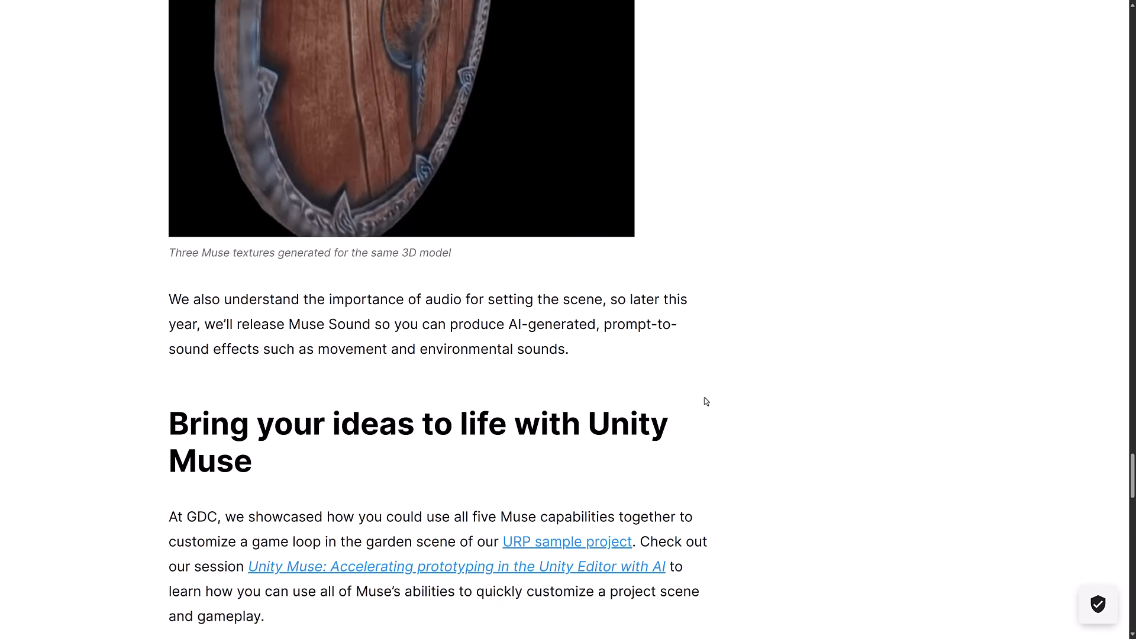
{"action": "scroll", "coordinate": [702, 396], "scroll_direction": "down", "scroll_amount": 1}
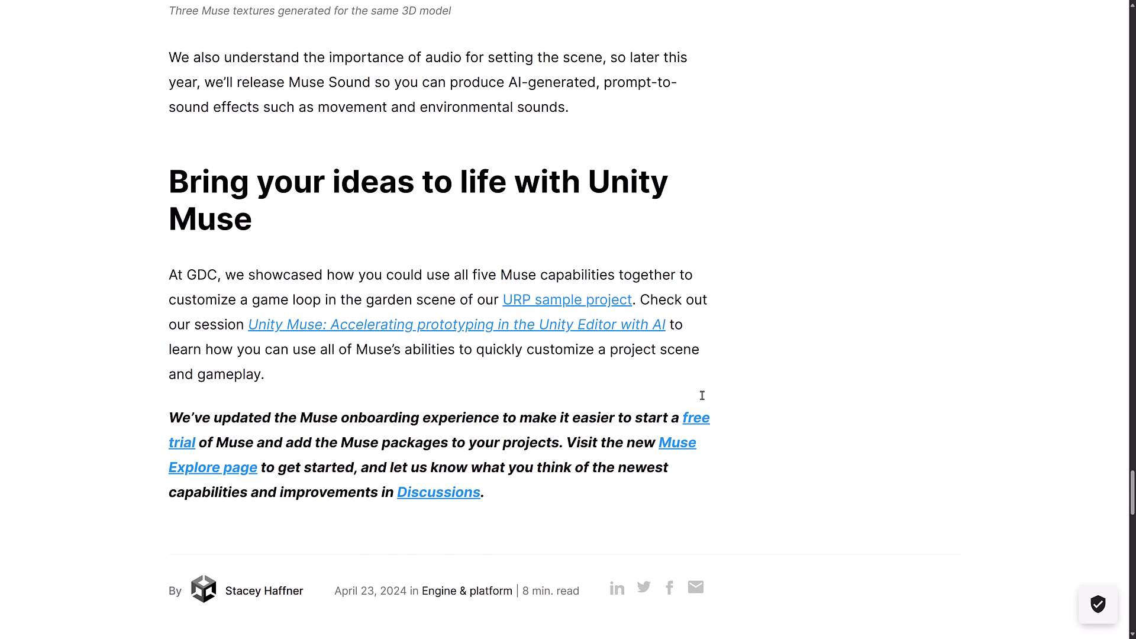
{"action": "scroll", "coordinate": [462, 406], "scroll_direction": "up", "scroll_amount": 20}
{"action": "scroll", "coordinate": [464, 408], "scroll_direction": "up", "scroll_amount": 20}
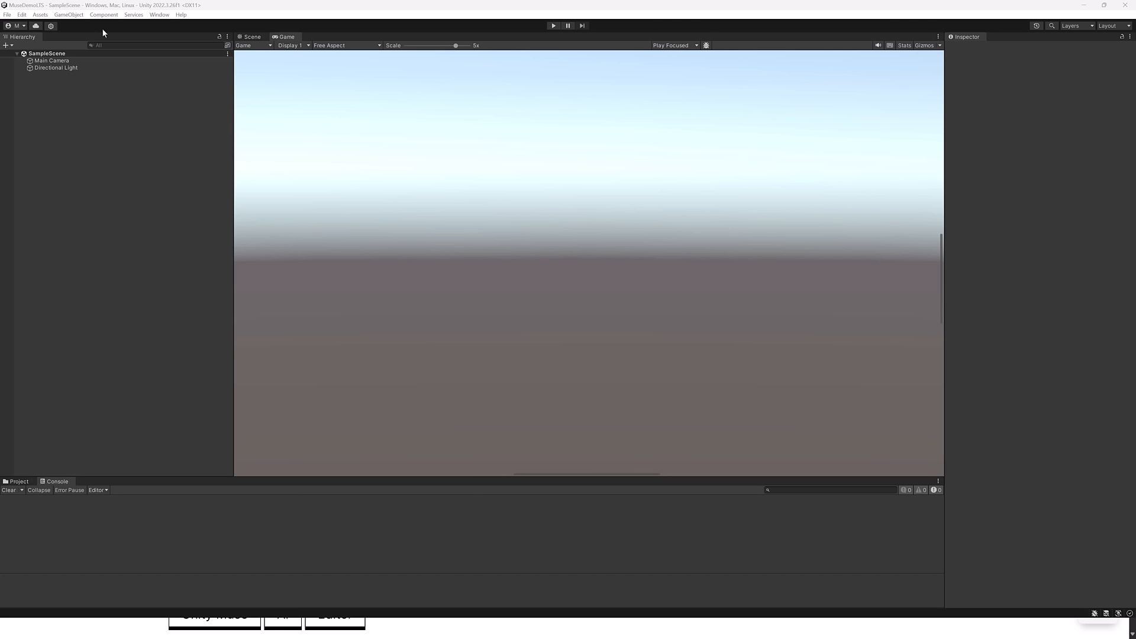
Switch to the Unity Editor and install the package com.unity.muse.sprite by name through Package Manager, closing that window when done.
{"action": "left_click", "coordinate": [159, 14]}
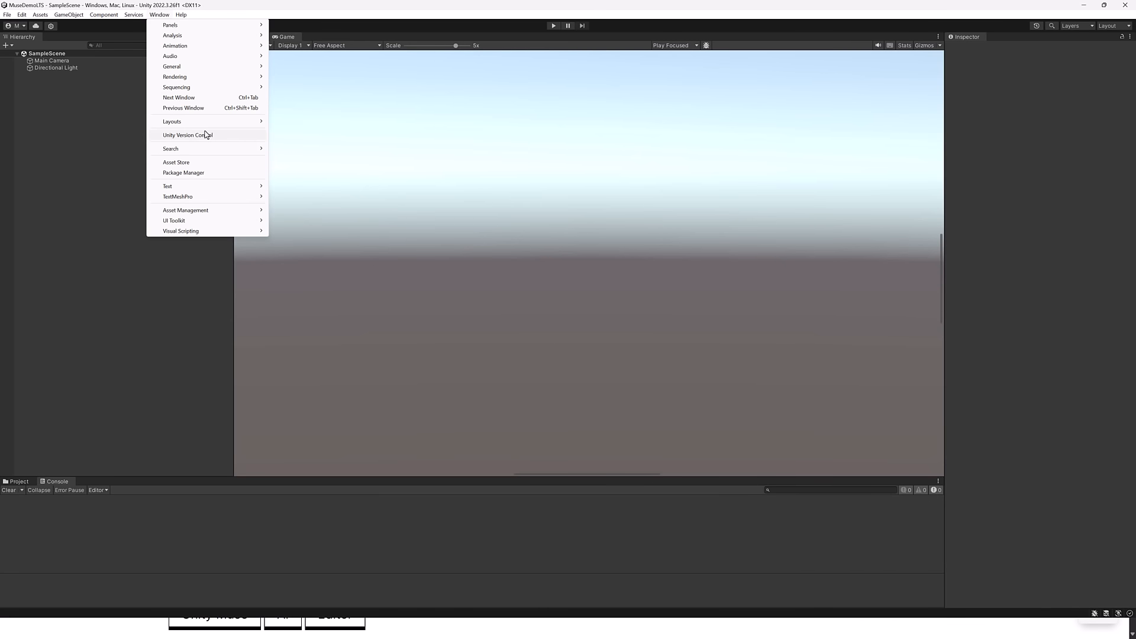
{"action": "left_click", "coordinate": [203, 172]}
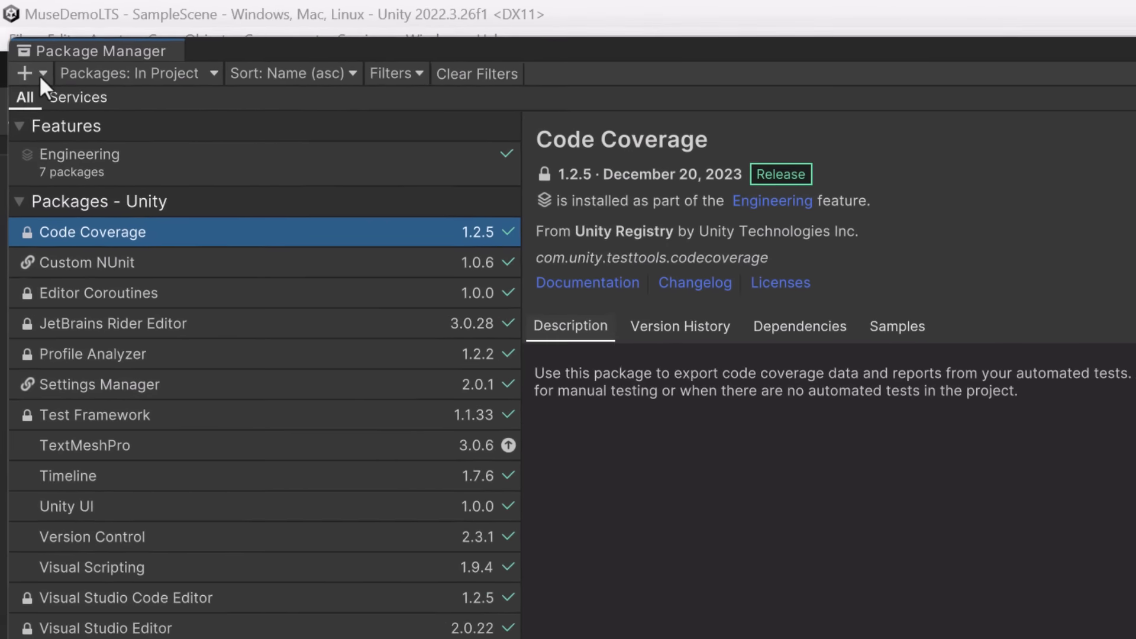
{"action": "left_click", "coordinate": [9, 26]}
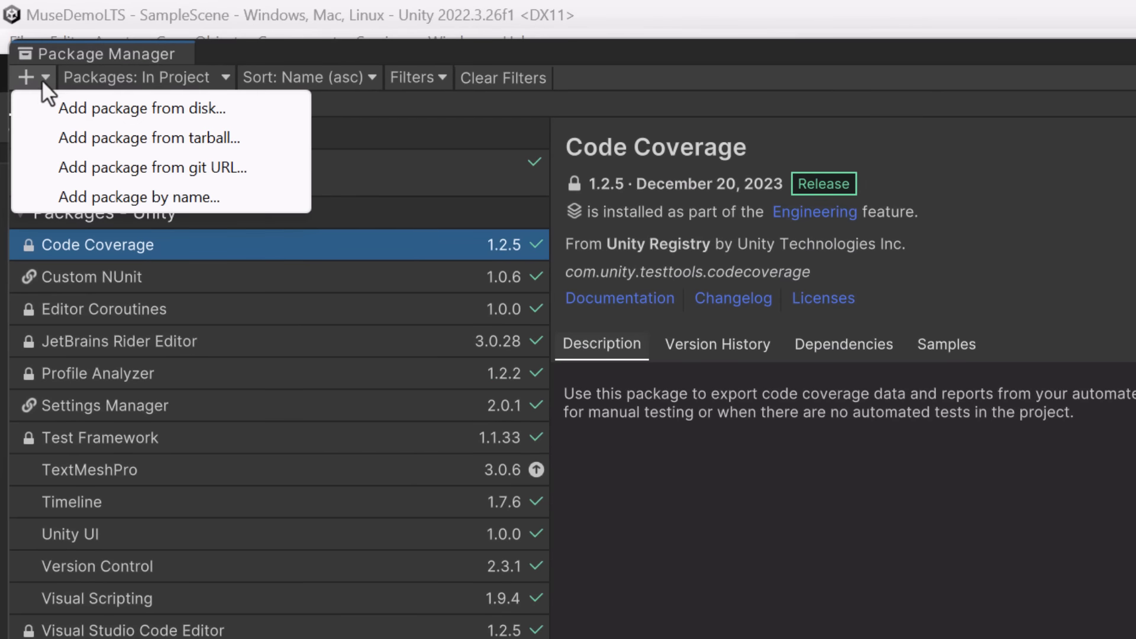
{"action": "left_click", "coordinate": [144, 195]}
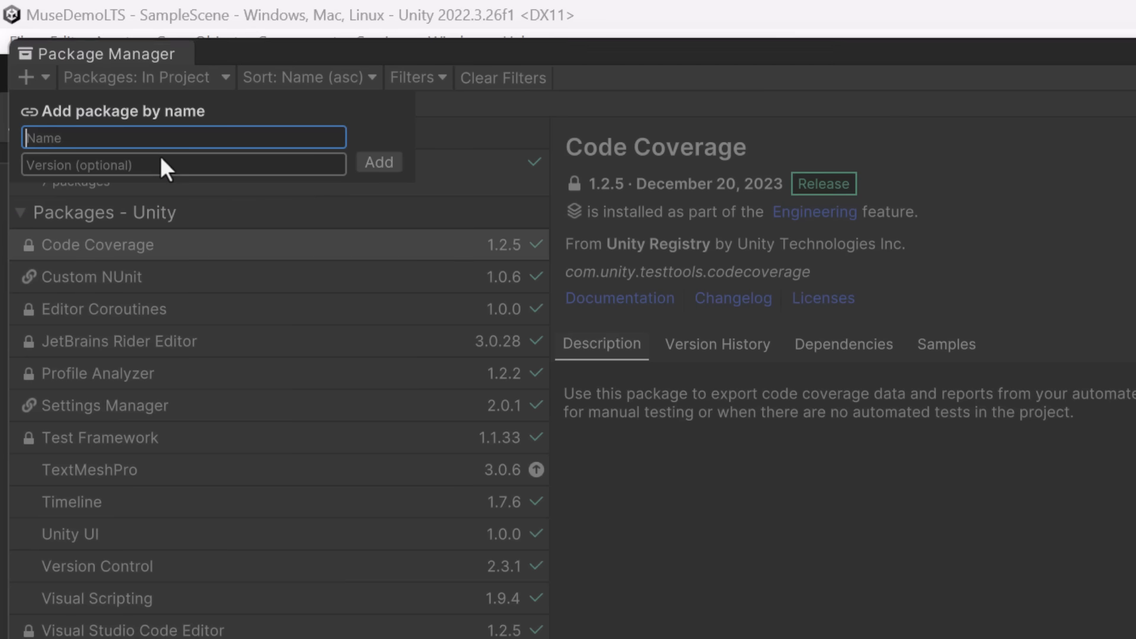
{"action": "type", "text": "com.unity.muse."}
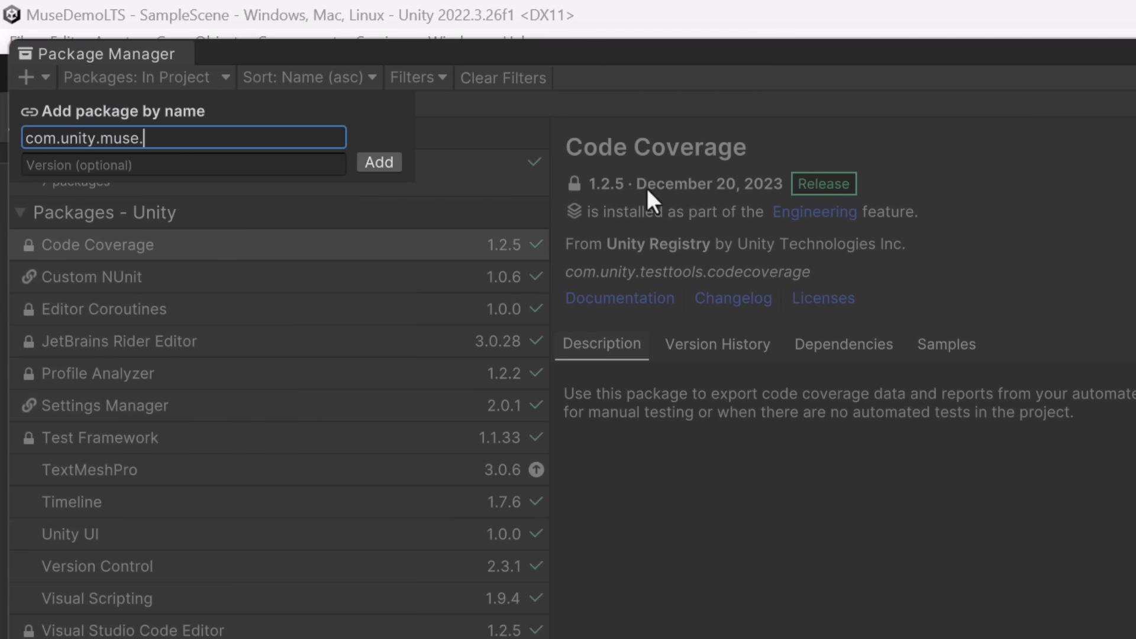
{"action": "type", "text": "sprite"}
{"action": "key", "text": "Return"}
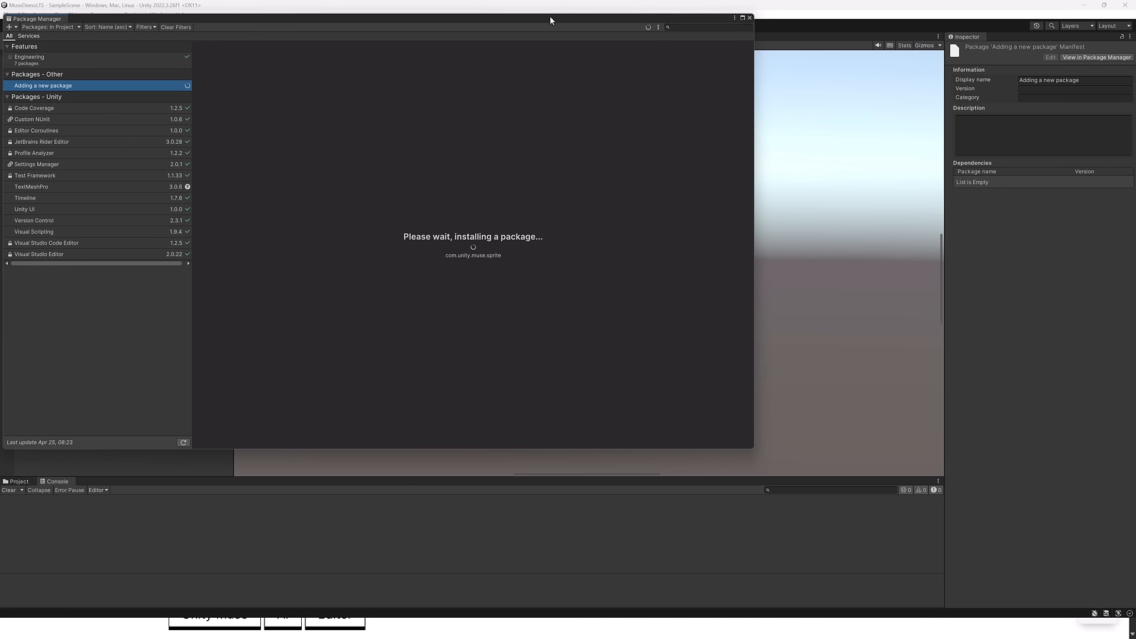
{"action": "left_click_drag", "start_coordinate": [563, 23], "coordinate": [689, 82]}
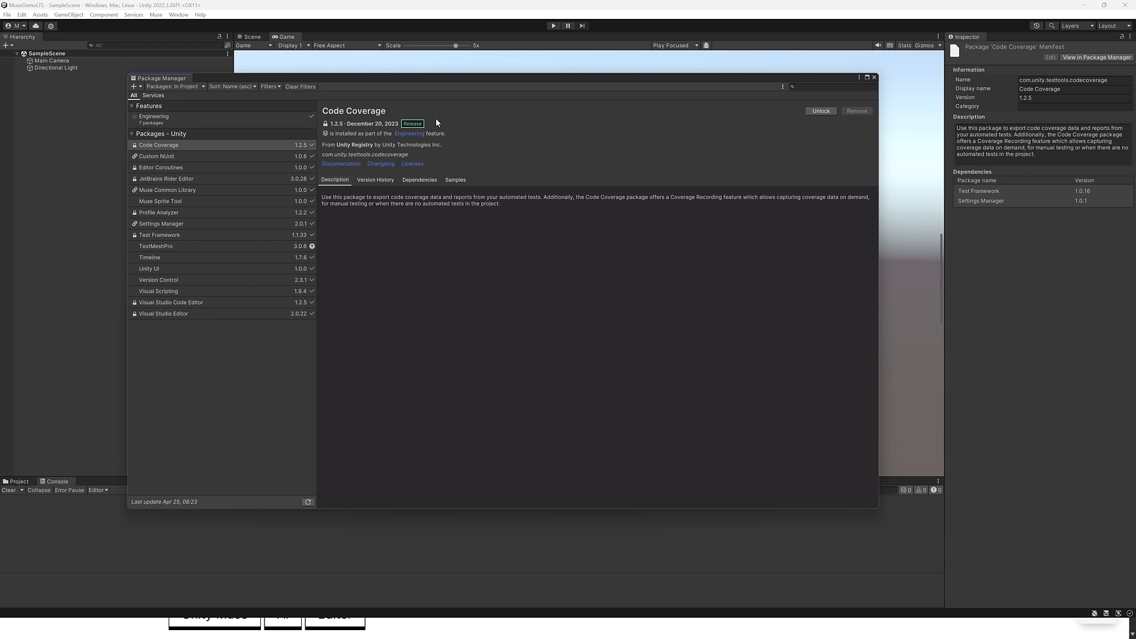
{"action": "left_click", "coordinate": [874, 78]}
Open a new Muse Sprite Generator and place its window over the middle of the editor.
{"action": "left_click", "coordinate": [157, 16]}
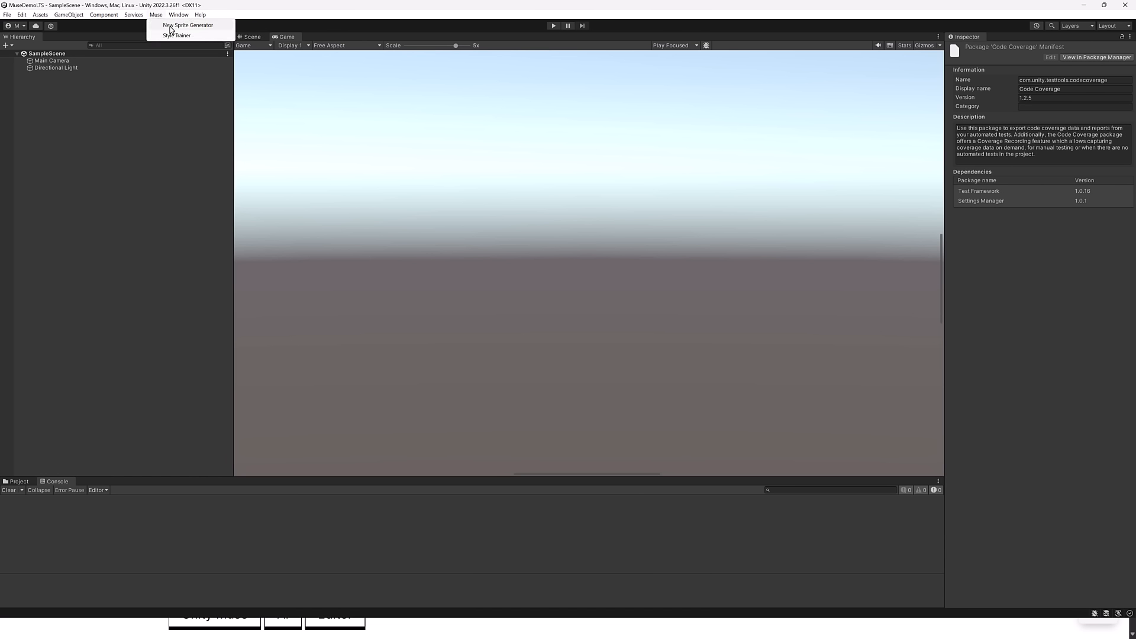
{"action": "left_click", "coordinate": [177, 26]}
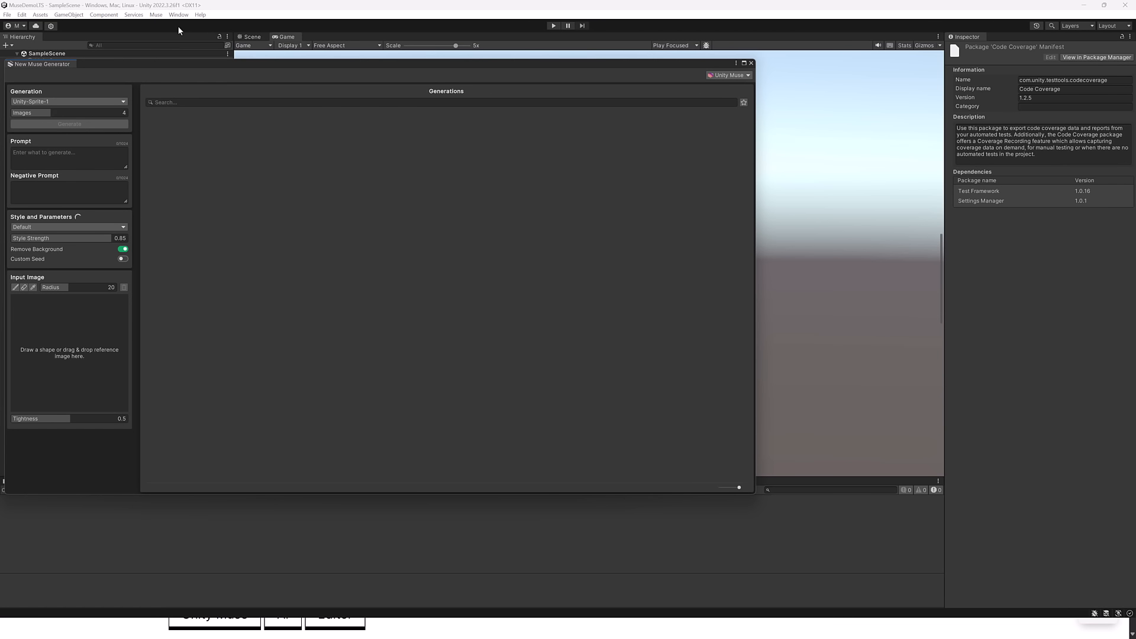
{"action": "left_click_drag", "start_coordinate": [501, 65], "coordinate": [672, 126]}
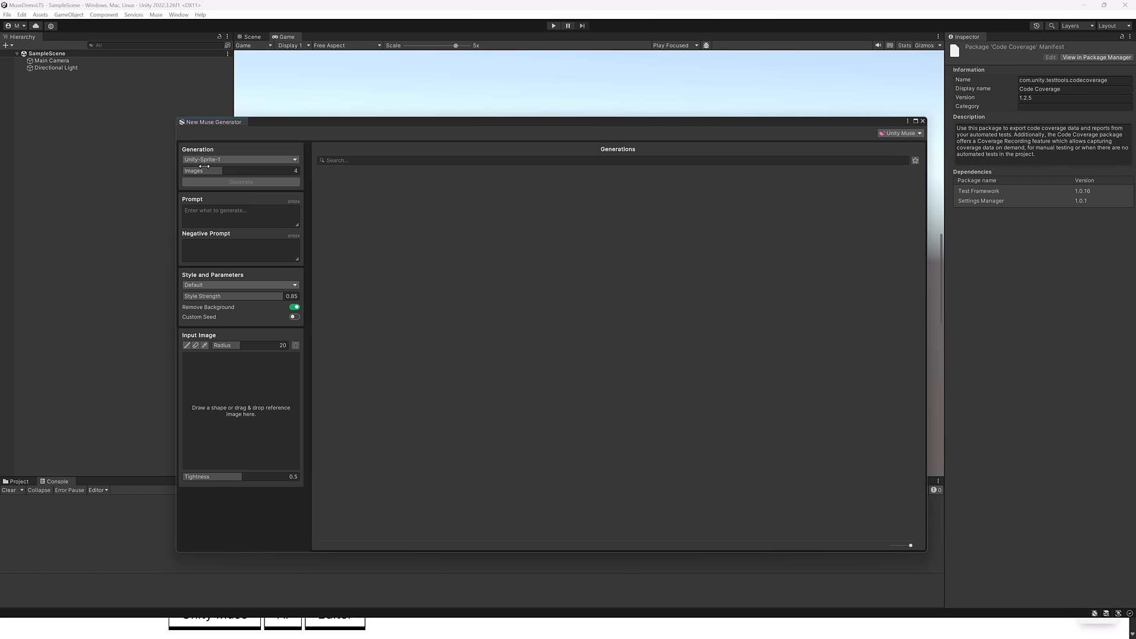
Generate sprites from the prompt "A knight in shining armor with a sword and a billowing cloak" with the negative prompt "red".
{"action": "left_click_drag", "start_coordinate": [204, 166], "coordinate": [297, 171]}
{"action": "left_click", "coordinate": [219, 216]}
{"action": "type", "text": "A k"}
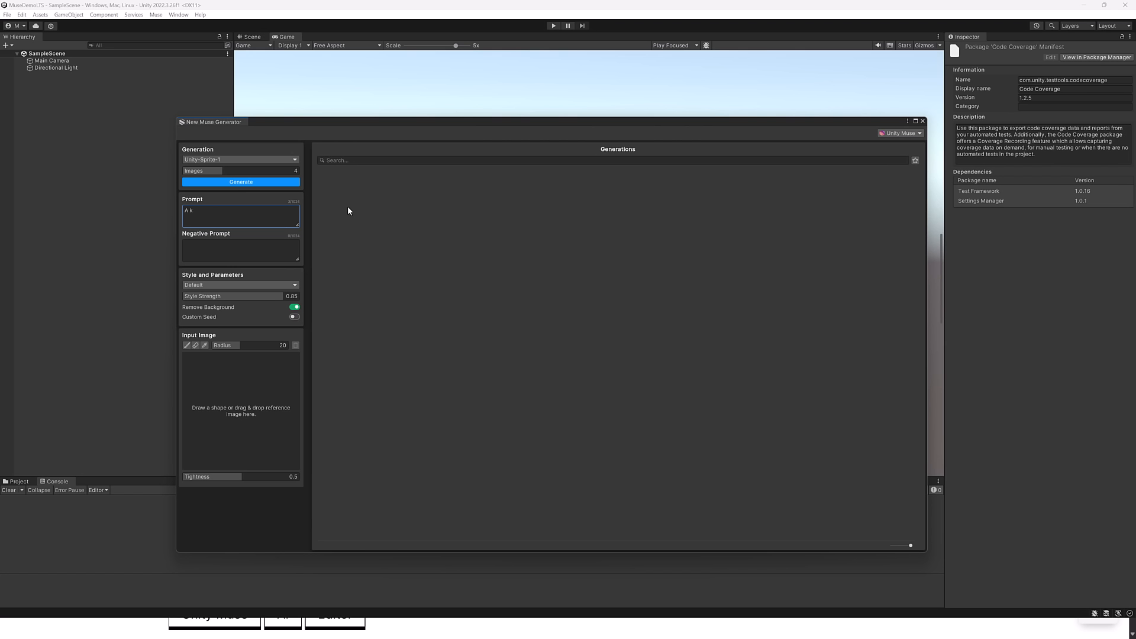
{"action": "type", "text": "night in shining armor with a sword and a billowing cloak"}
{"action": "key", "text": "Tab"}
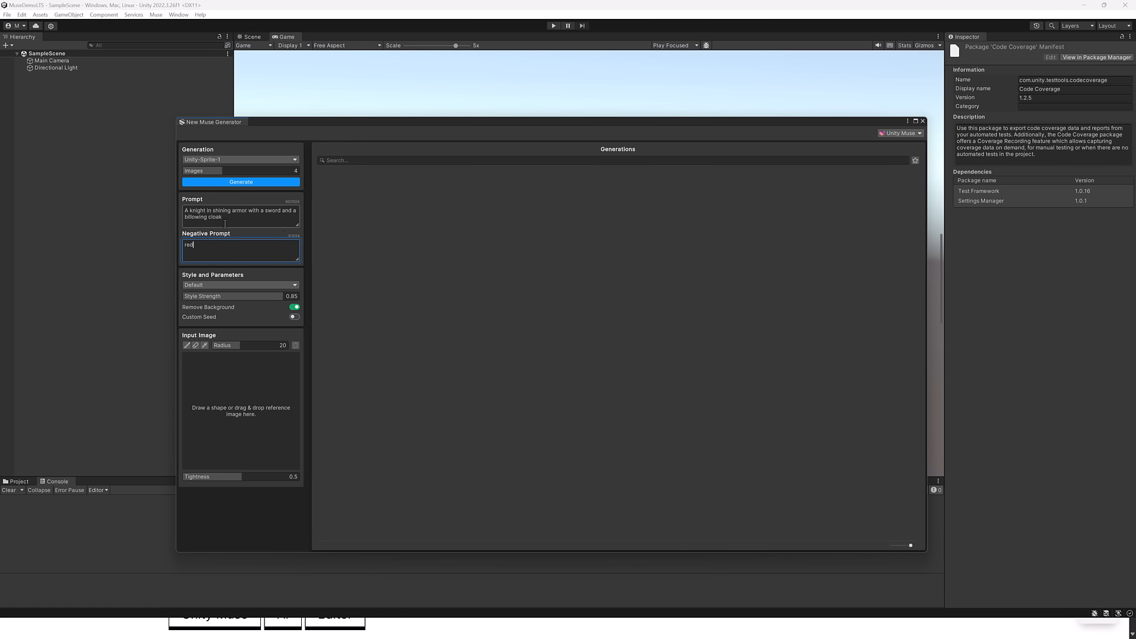
{"action": "left_click", "coordinate": [250, 185]}
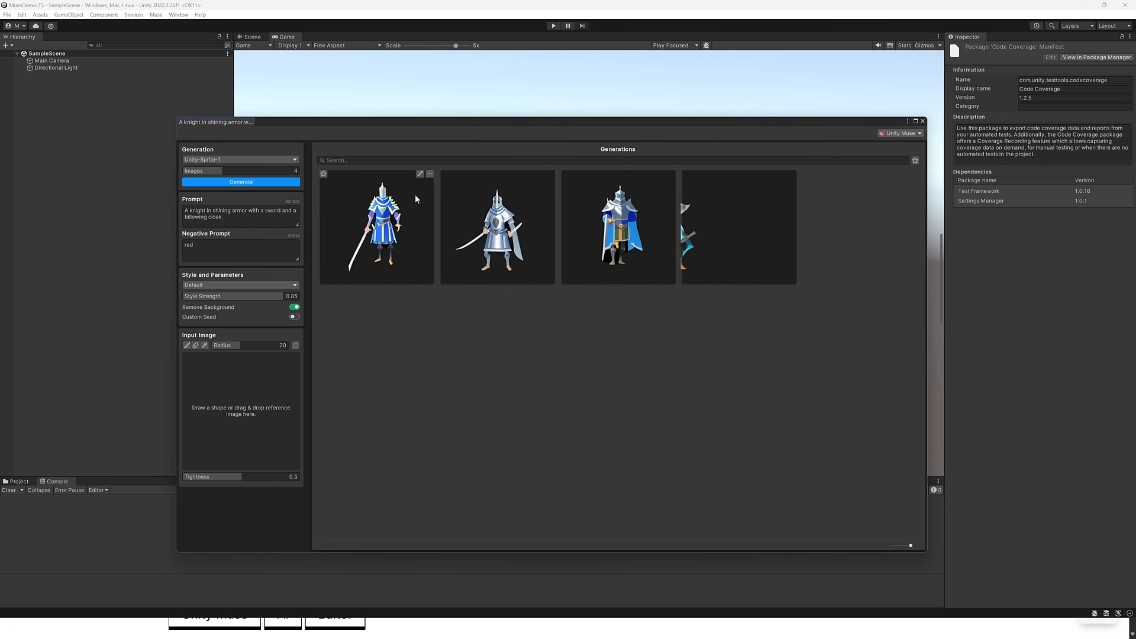
Examine the refinement view and its paint brush for the blue knight sprite, and return to the generations.
{"action": "left_click", "coordinate": [420, 177]}
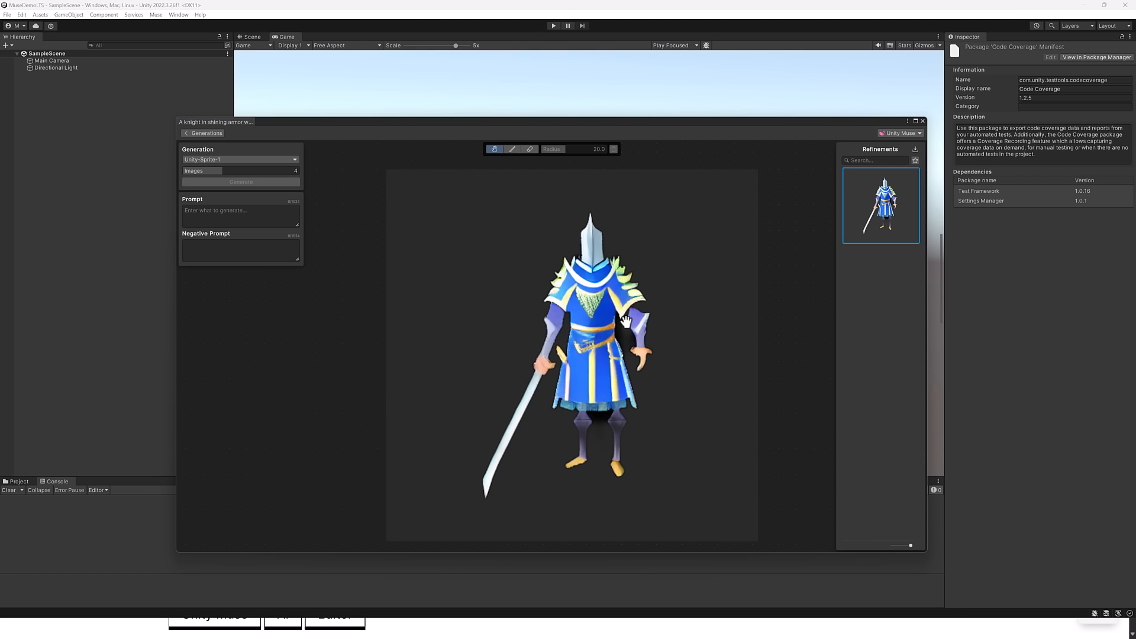
{"action": "left_click", "coordinate": [513, 149]}
{"action": "left_click", "coordinate": [915, 174]}
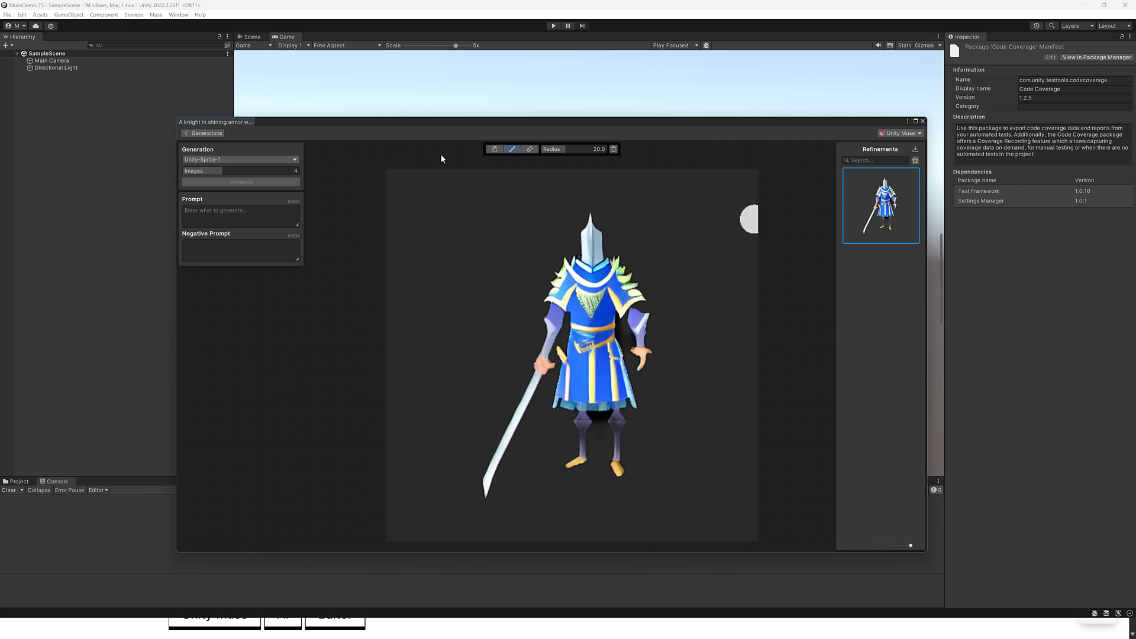
{"action": "left_click", "coordinate": [204, 134]}
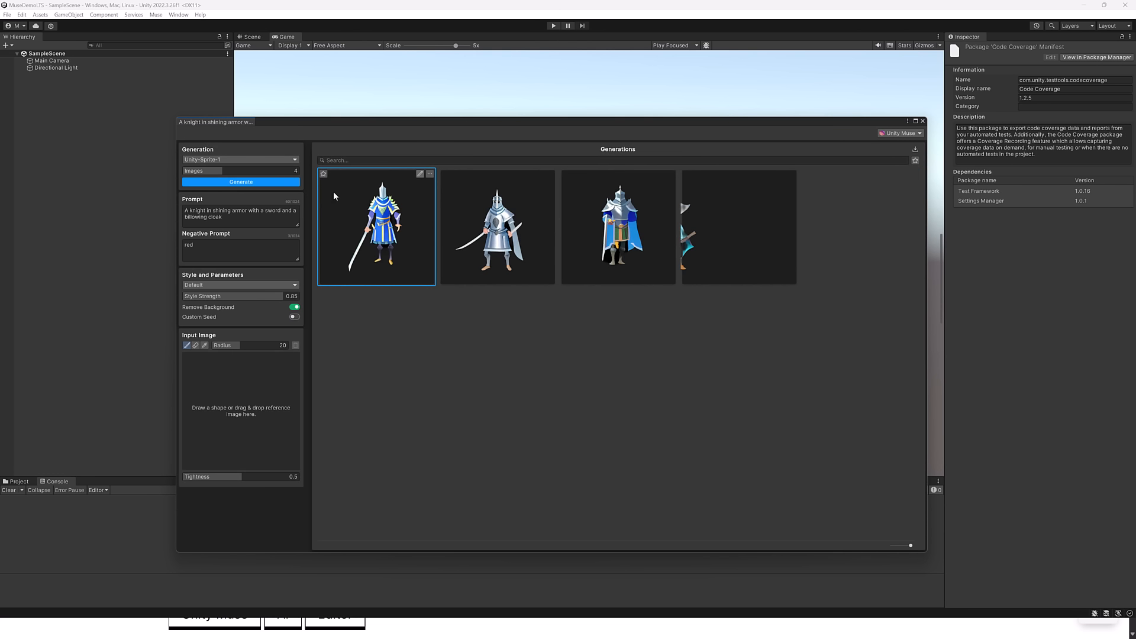
View the extra options of the knight sprites and the export dialog for the silver knight, without saving a file.
{"action": "left_click", "coordinate": [429, 175]}
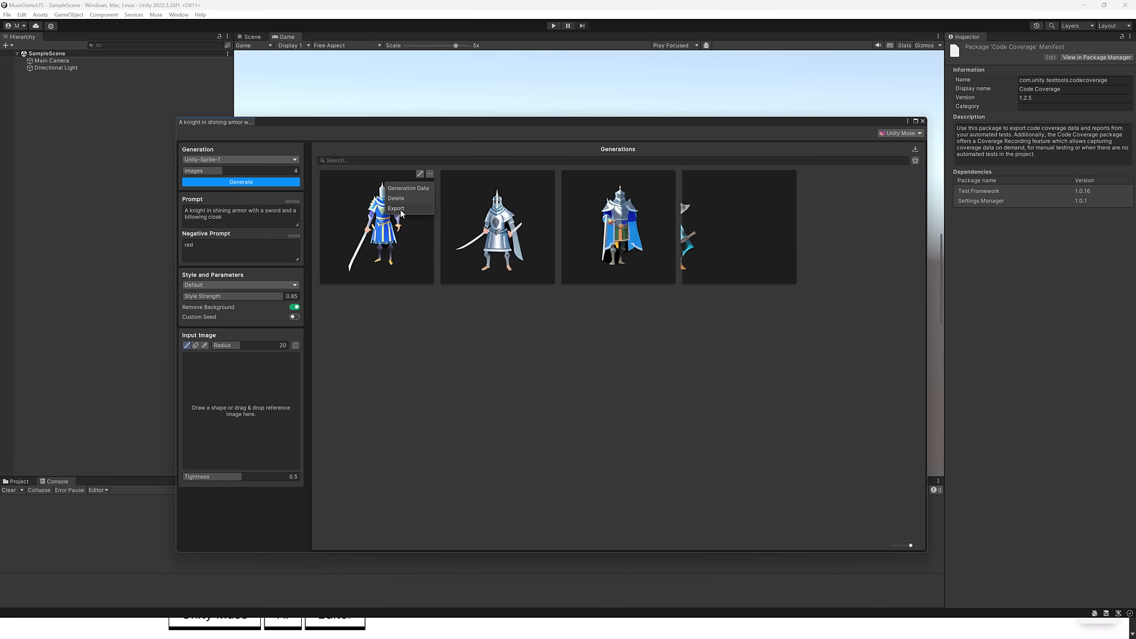
{"action": "left_click", "coordinate": [550, 174]}
{"action": "left_click", "coordinate": [523, 208]}
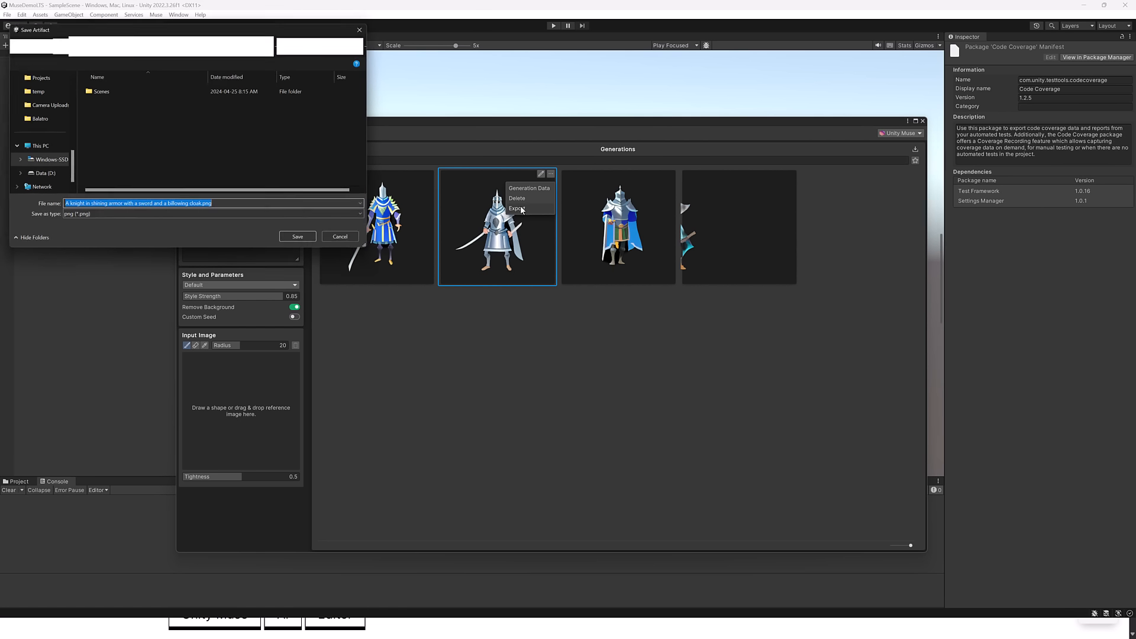
{"action": "left_click", "coordinate": [352, 241]}
Generate sprites from the prompt "A potion half full of liquid", with the negative prompt cleared and a flask outline painted as input image.
{"action": "triple_click", "coordinate": [243, 208]}
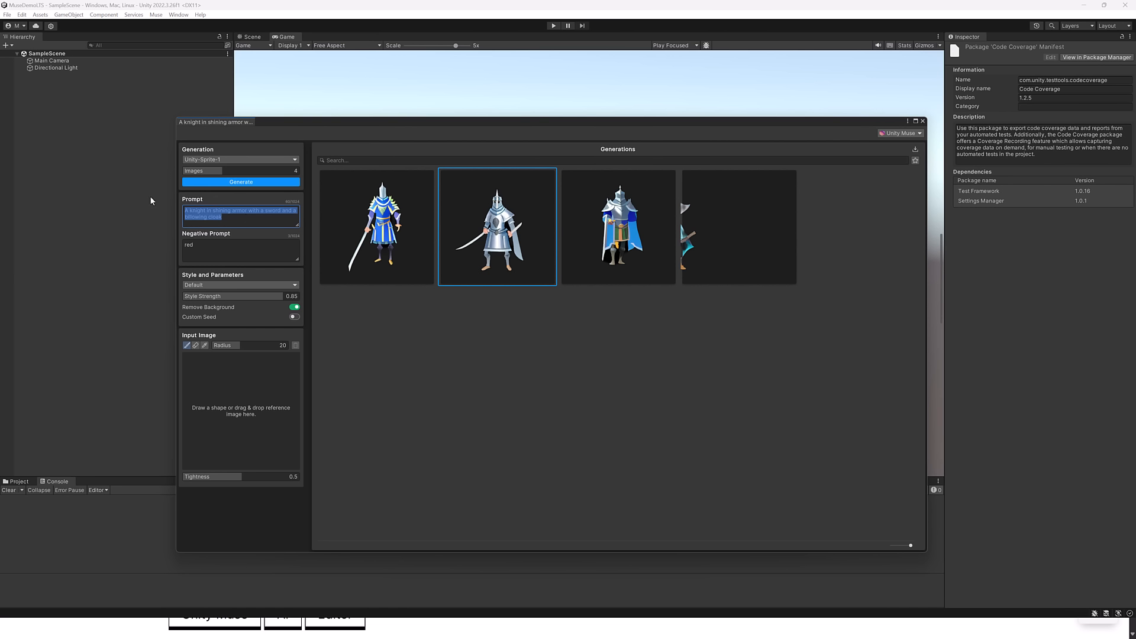
{"action": "type", "text": "A potion"}
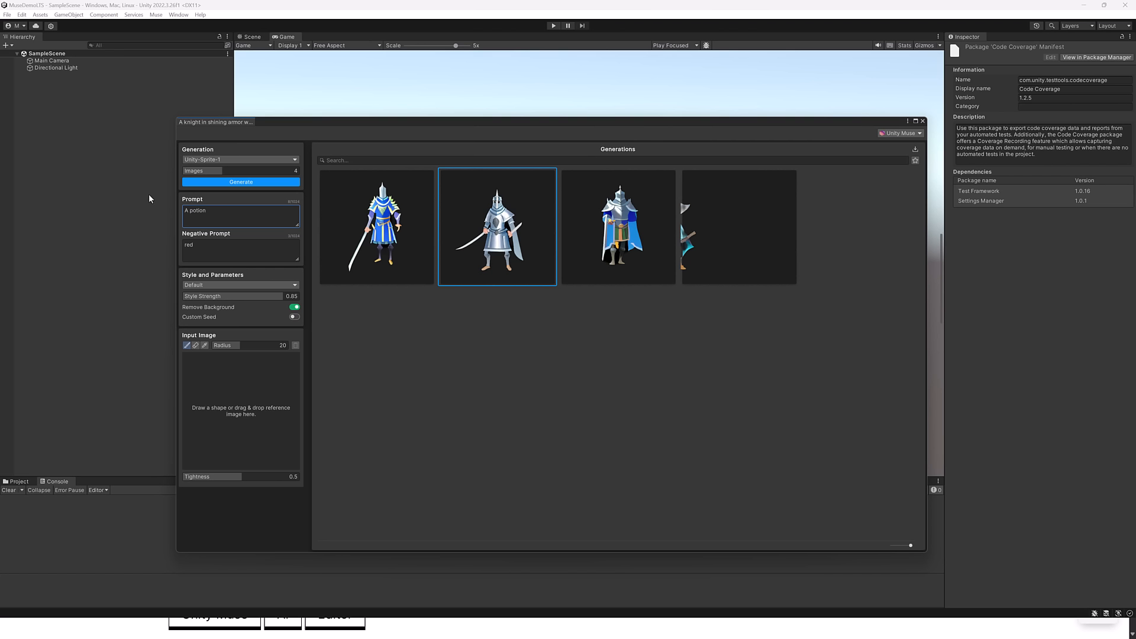
{"action": "type", "text": " half full of liquid"}
{"action": "left_click", "coordinate": [208, 252]}
{"action": "key", "text": "BackSpace"}
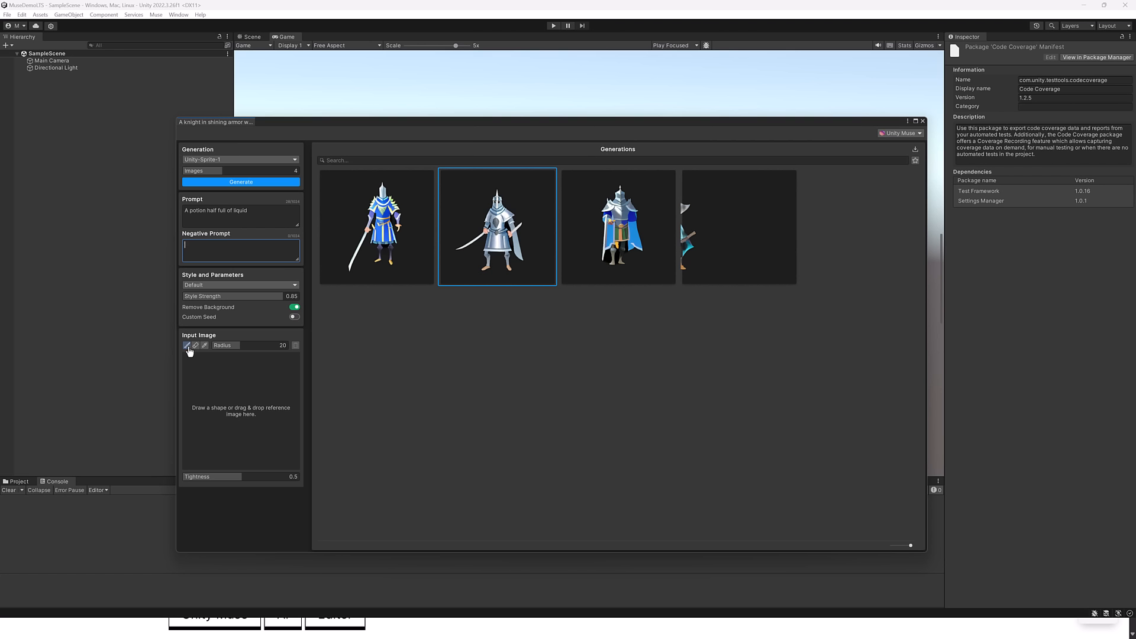
{"action": "mouse_move", "coordinate": [226, 374]}
{"action": "left_mouse_down"}
{"action": "mouse_move", "coordinate": [228, 403]}
{"action": "mouse_move", "coordinate": [202, 429]}
{"action": "mouse_move", "coordinate": [227, 453]}
{"action": "mouse_move", "coordinate": [287, 443]}
{"action": "mouse_move", "coordinate": [262, 371]}
{"action": "left_mouse_up"}
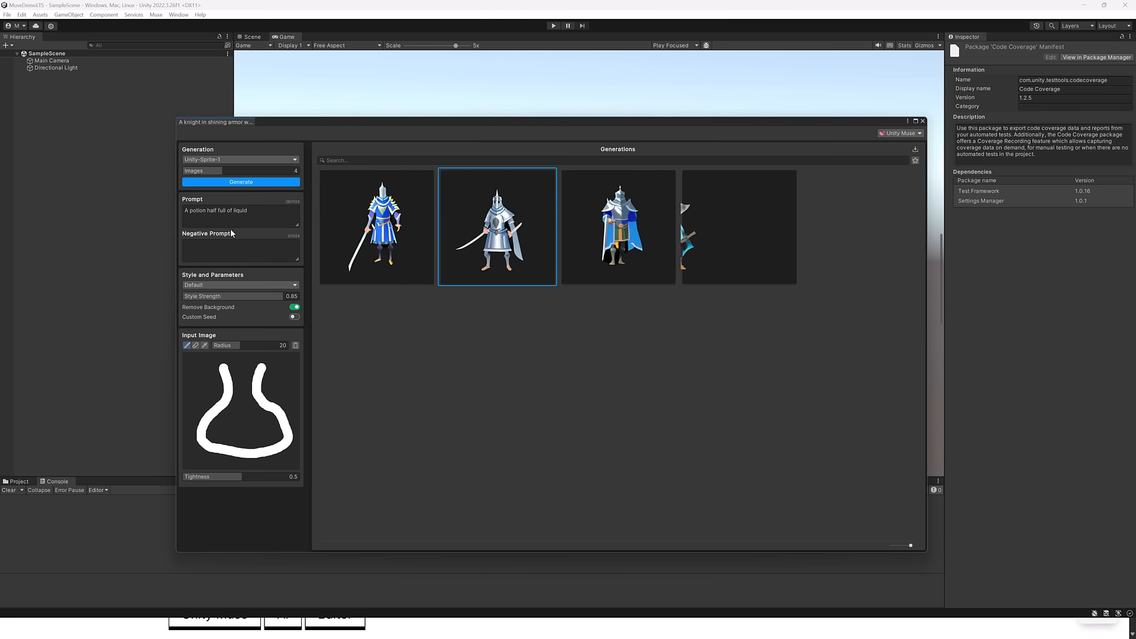
{"action": "left_click", "coordinate": [236, 183]}
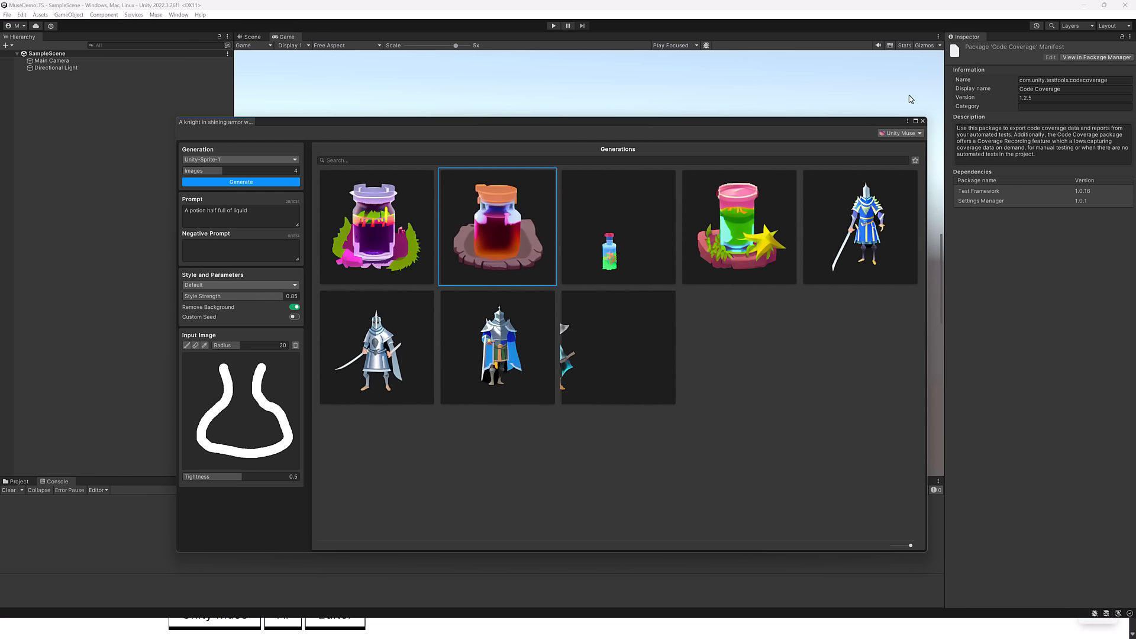
Close the sprite generator, open the Muse Style Trainer, and create a new style.
{"action": "left_click", "coordinate": [922, 121]}
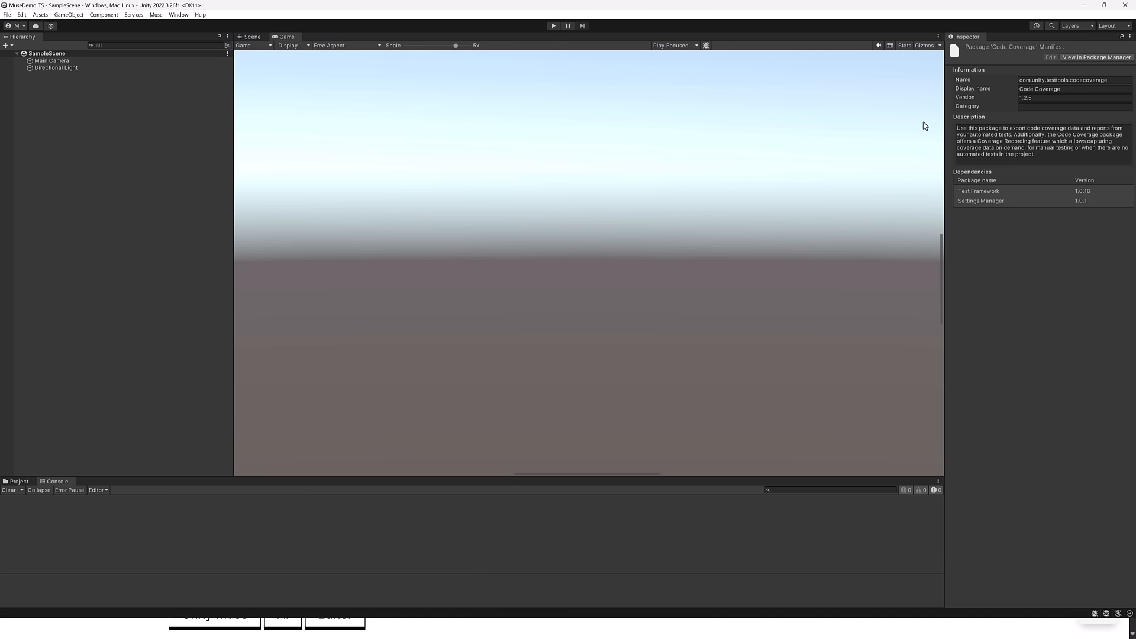
{"action": "left_click", "coordinate": [156, 15]}
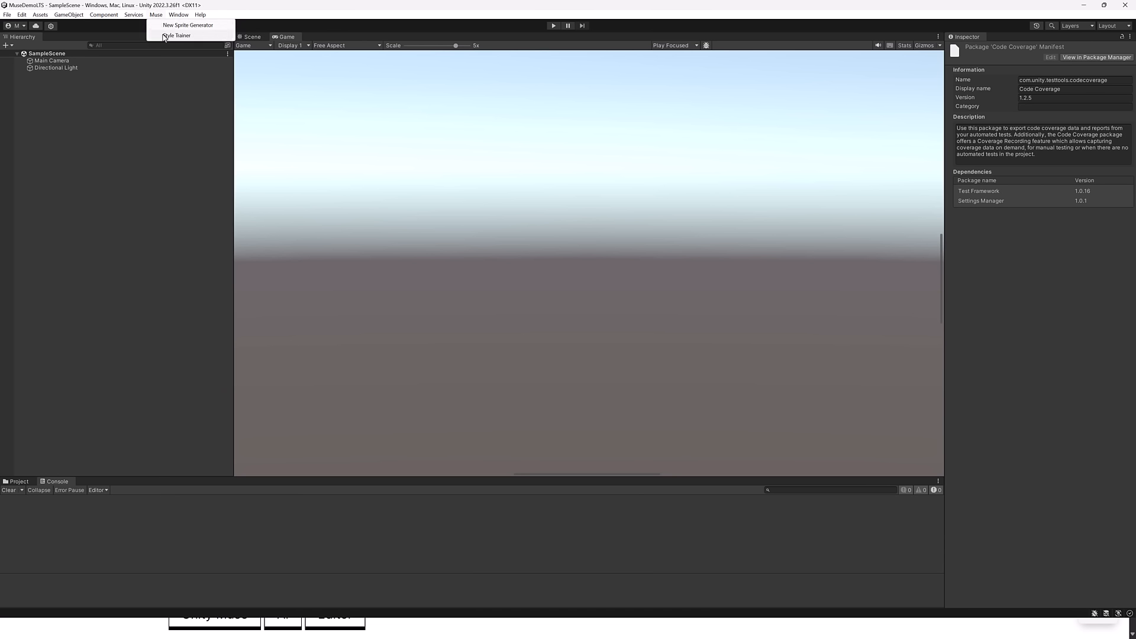
{"action": "left_click", "coordinate": [158, 33]}
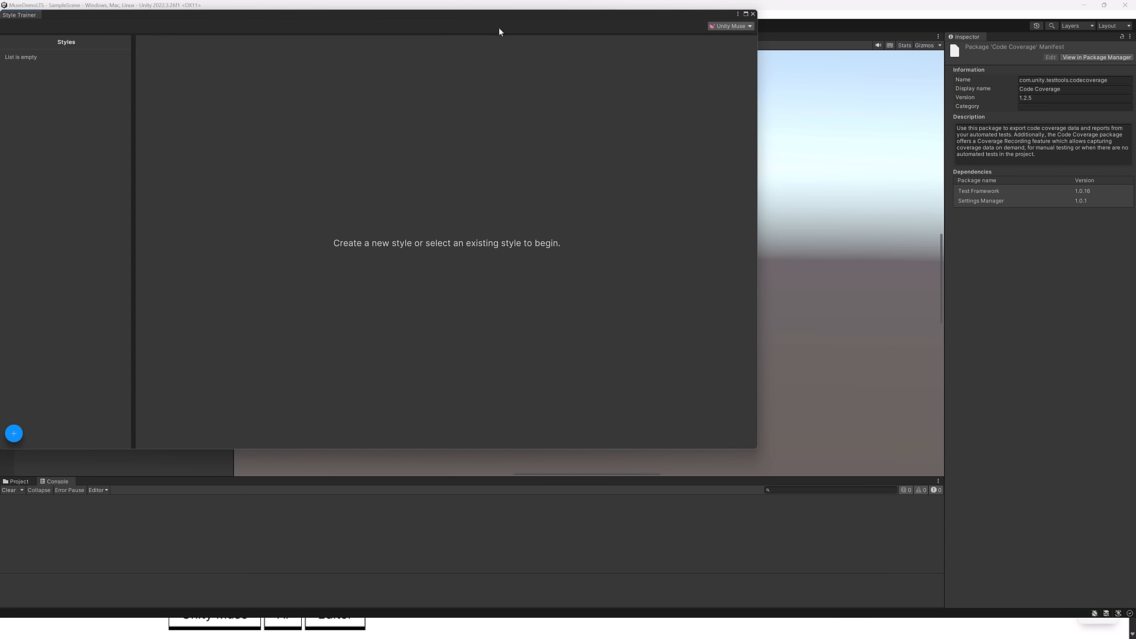
{"action": "left_click_drag", "start_coordinate": [523, 19], "coordinate": [778, 82]}
{"action": "left_click", "coordinate": [268, 497]}
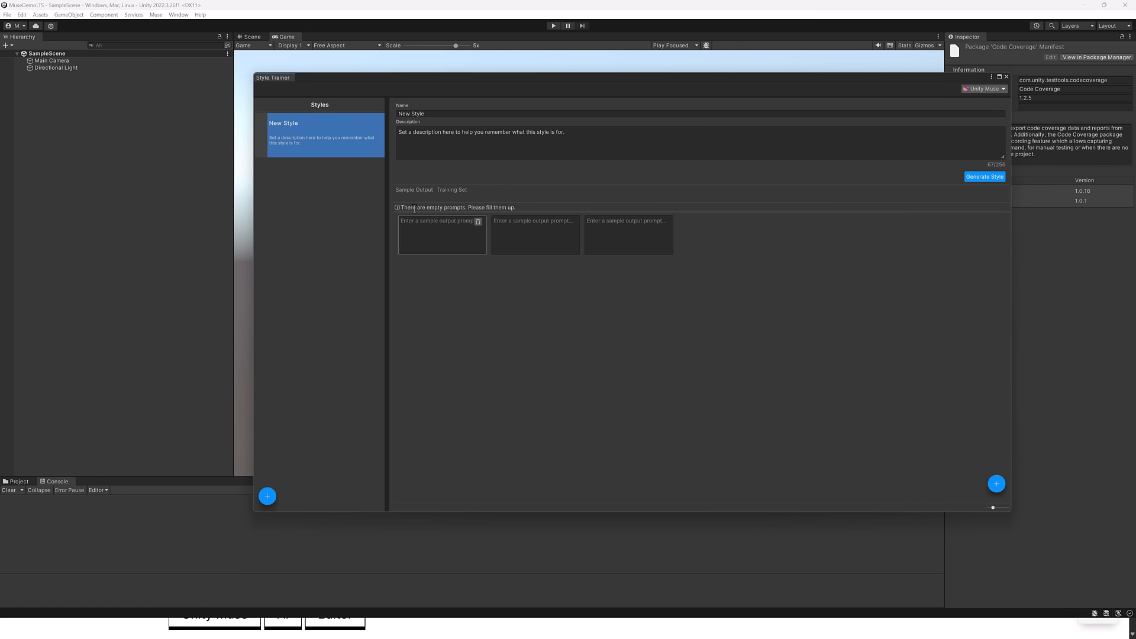
Name the new style "World of Warcraft" and describe it as "I am ripping off world of warcraft".
{"action": "left_click", "coordinate": [470, 141]}
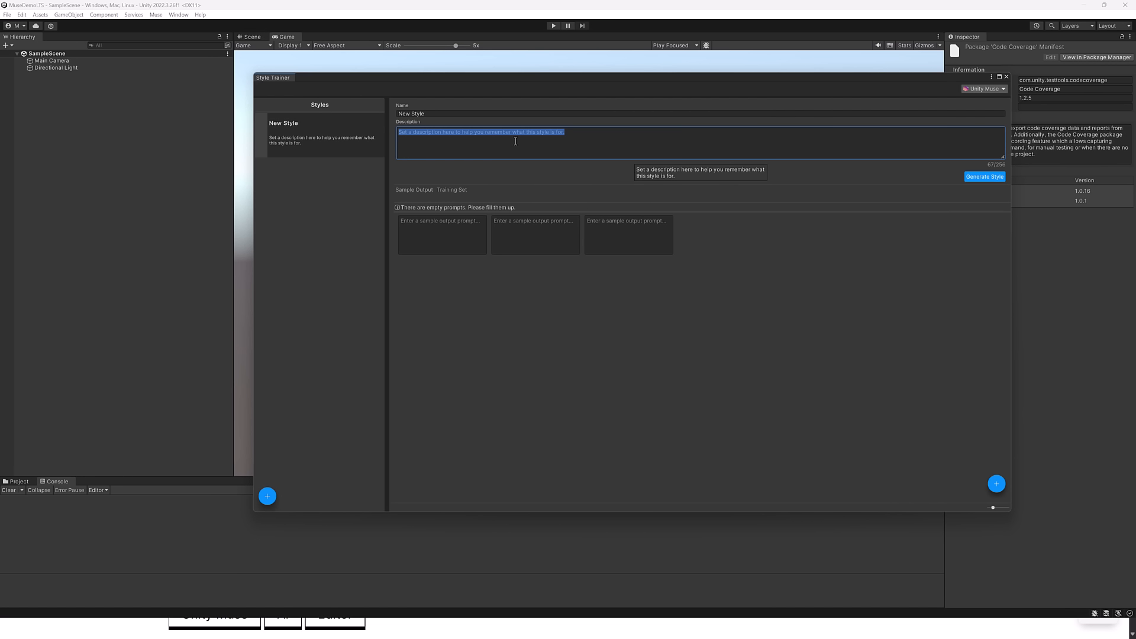
{"action": "left_click", "coordinate": [427, 115]}
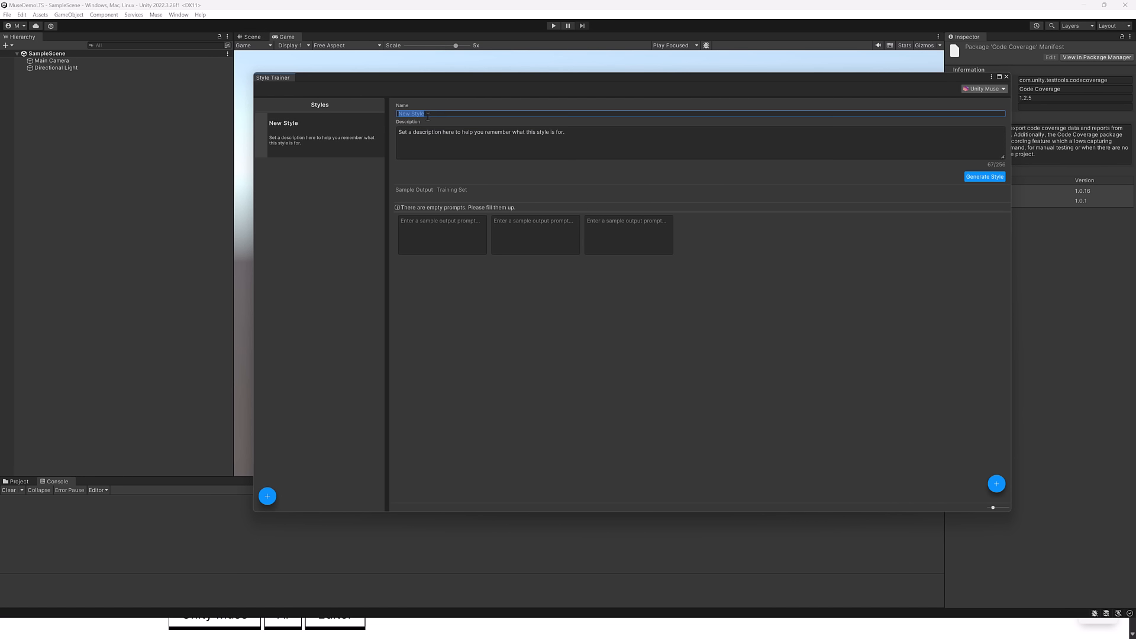
{"action": "type", "text": "World of Warcraft"}
{"action": "key", "text": "Tab"}
{"action": "type", "text": "I am"}
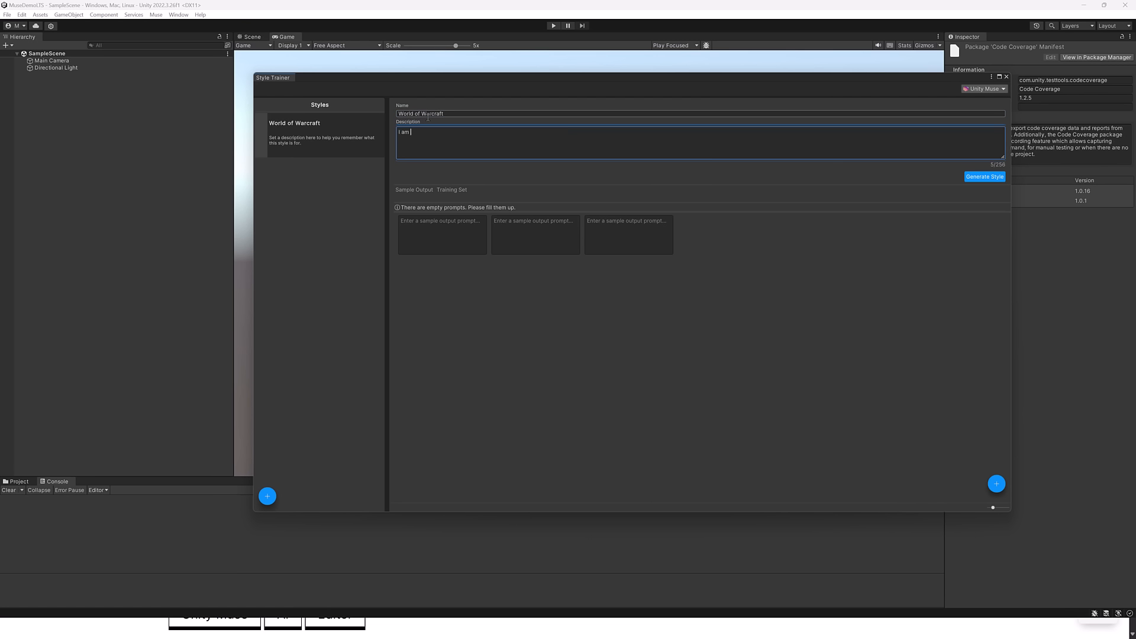
{"action": "type", "text": " ripping off world of warcraft"}
Enter the sample output prompts "A knight in shining armor with a sword", "a skeleton clad in armor" and "a high elf female wizard".
{"action": "left_click", "coordinate": [444, 230]}
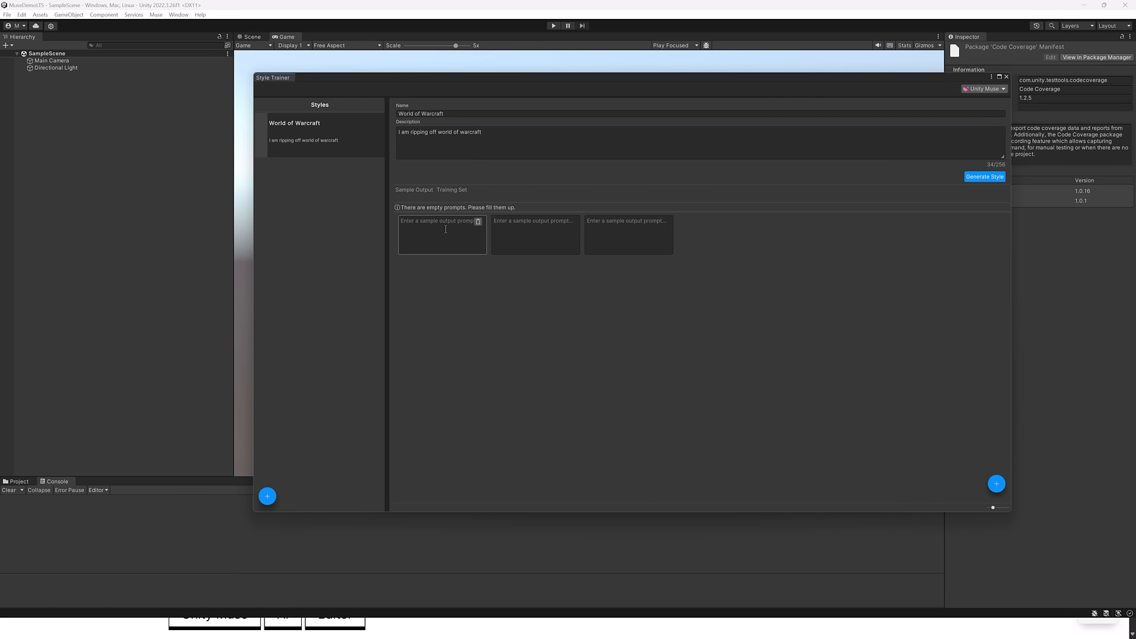
{"action": "left_click", "coordinate": [455, 224]}
{"action": "type", "text": "A knight win shining armor with a sword"}
{"action": "left_click", "coordinate": [494, 225]}
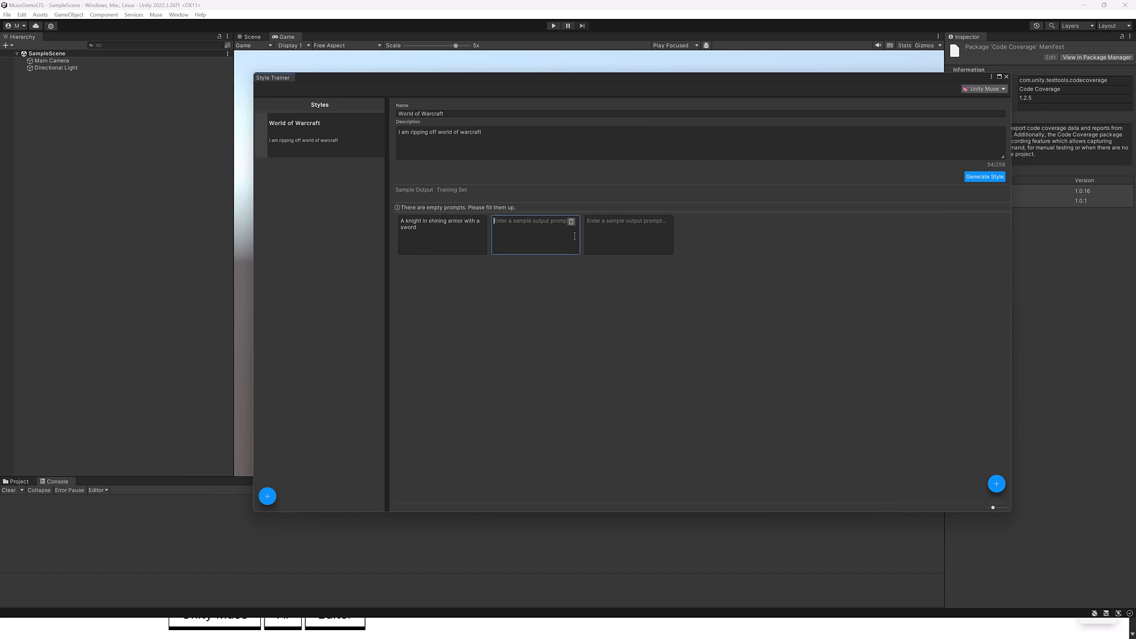
{"action": "type", "text": "a skeleton clad in armor"}
{"action": "left_click", "coordinate": [615, 234]}
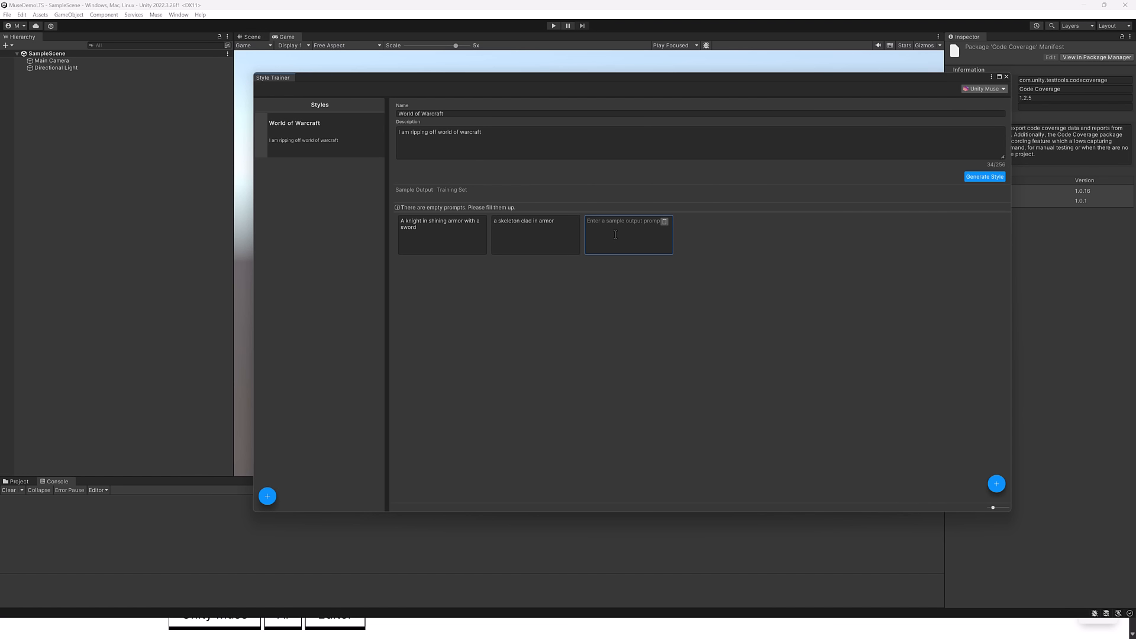
{"action": "type", "text": "a"}
{"action": "type", "text": " high elf "}
{"action": "type", "text": "sor"}
{"action": "type", "text": "femai"}
{"action": "type", "text": "zard"}
{"action": "left_click", "coordinate": [837, 327]}
Add and remove an extra empty sample prompt, and try to generate the style.
{"action": "left_click", "coordinate": [995, 484]}
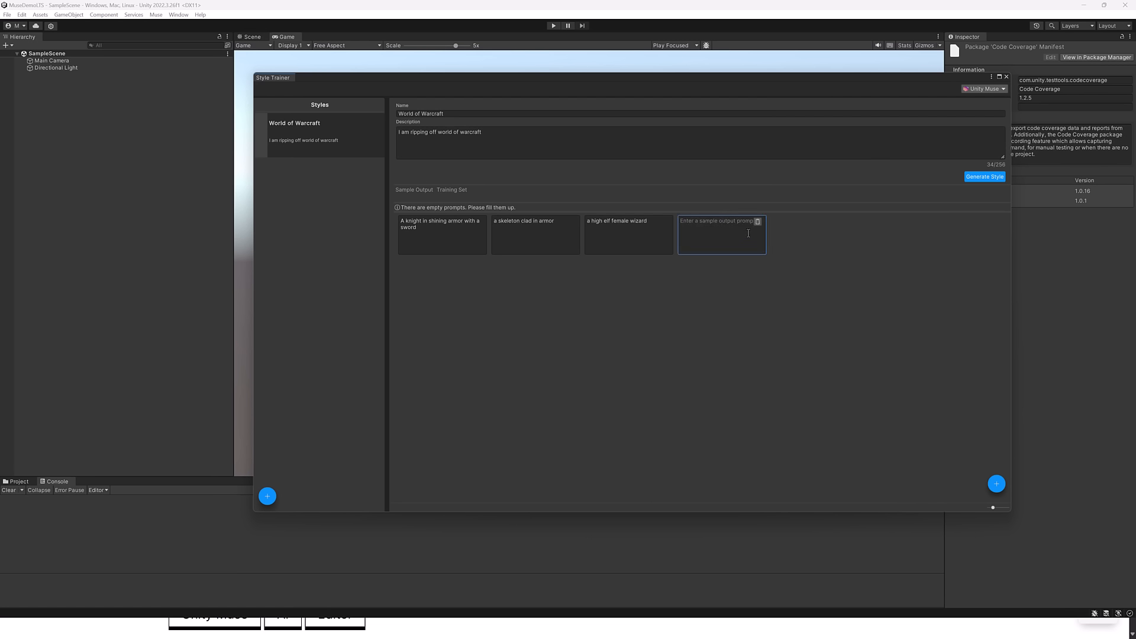
{"action": "left_click", "coordinate": [757, 222]}
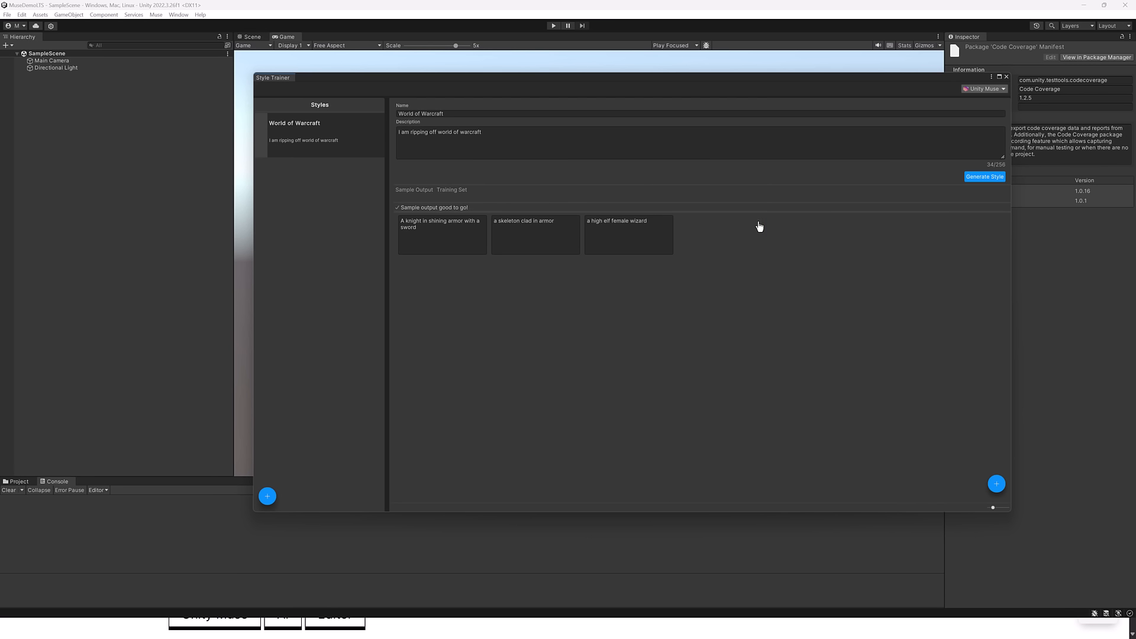
{"action": "left_click", "coordinate": [993, 178]}
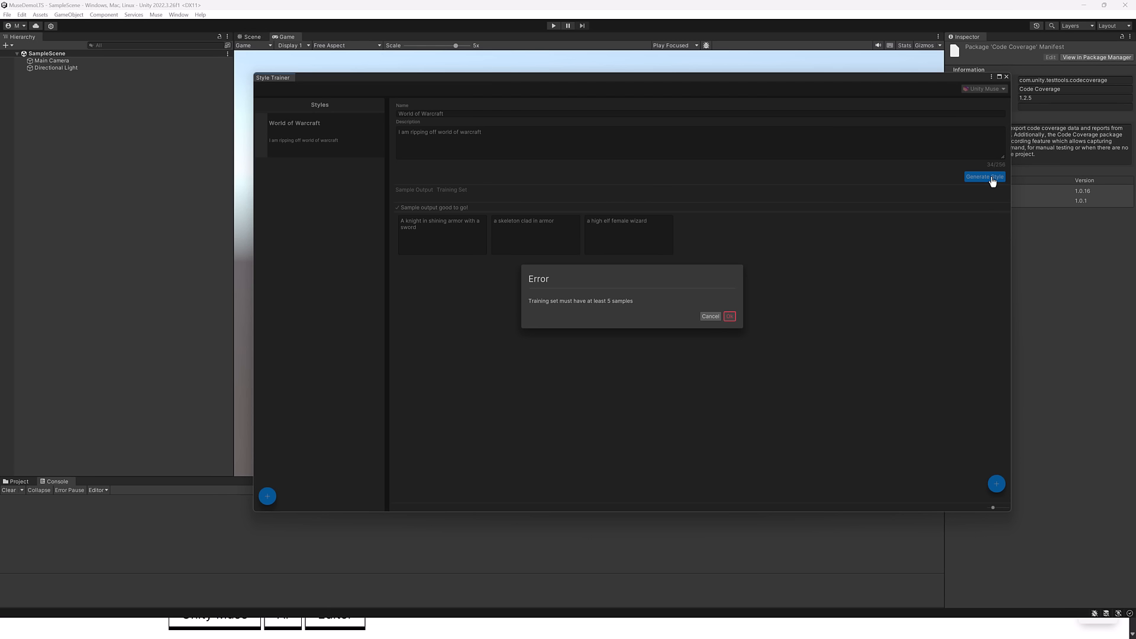
{"action": "left_click", "coordinate": [718, 316]}
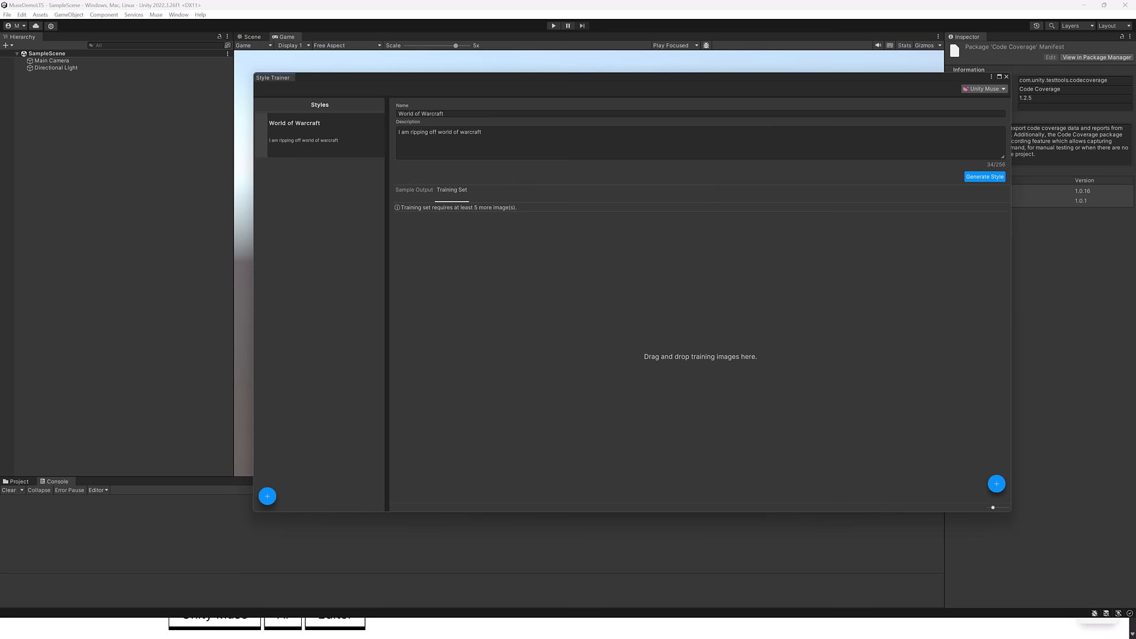
Open the Desktop folder MK in File Explorer and place its window beside the training set area.
{"action": "key", "text": "super+e"}
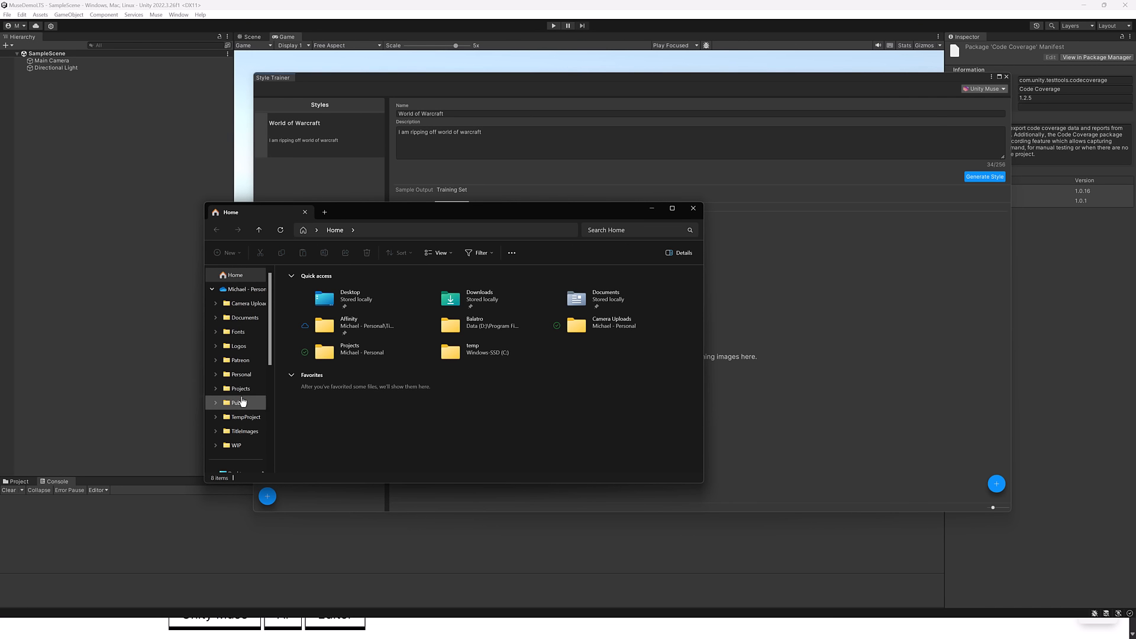
{"action": "scroll", "coordinate": [234, 406], "scroll_direction": "down", "scroll_amount": 3}
{"action": "left_click", "coordinate": [239, 387]}
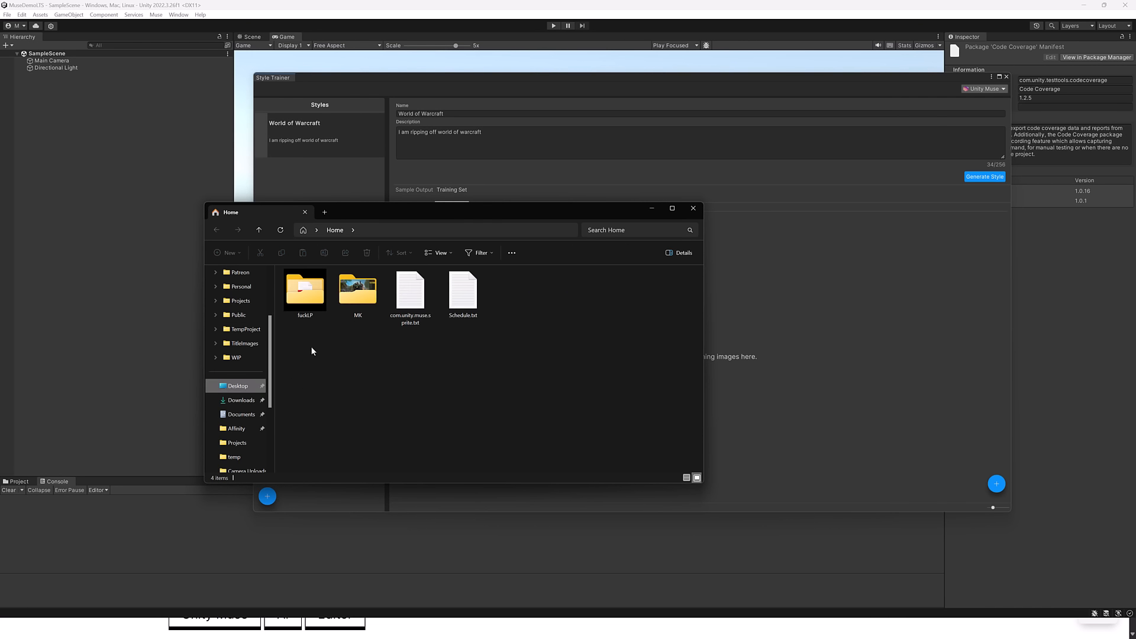
{"action": "double_click", "coordinate": [358, 291]}
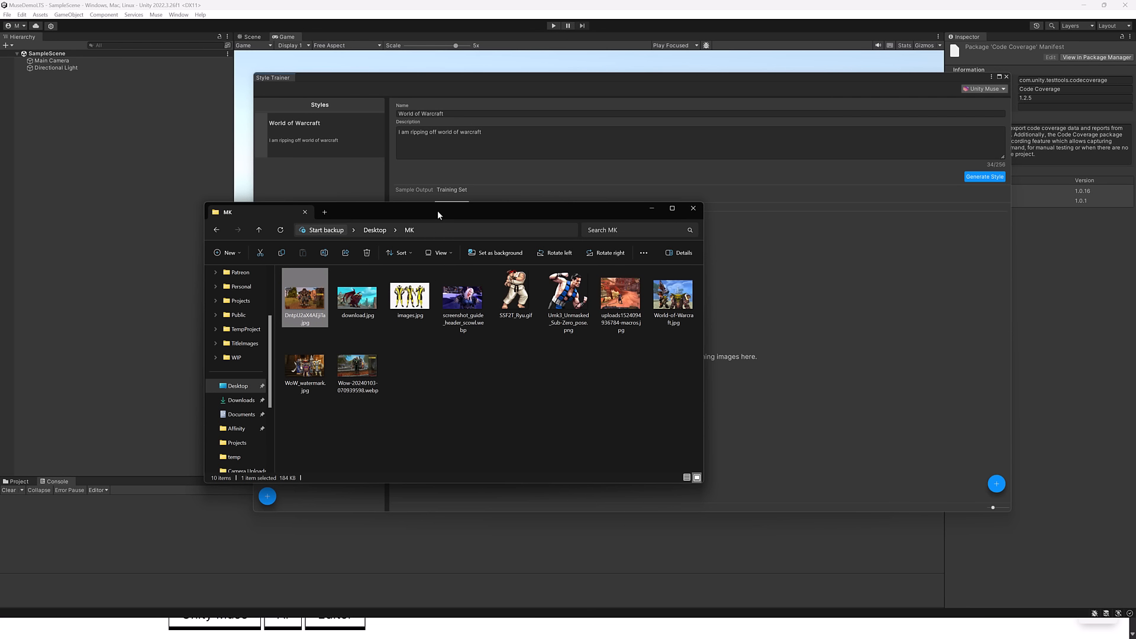
{"action": "left_click_drag", "start_coordinate": [437, 211], "coordinate": [261, 162]}
Try to add the seven World of Warcraft images from the MK folder window to the training set at once.
{"action": "left_click", "coordinate": [140, 248], "text": "ctrl"}
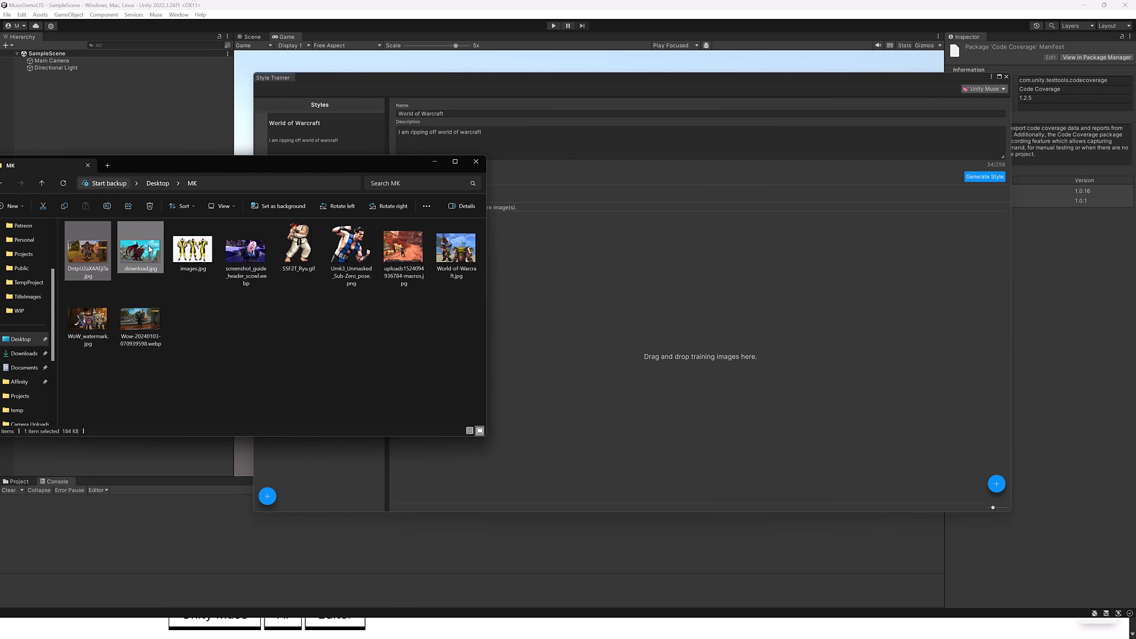
{"action": "left_click", "coordinate": [245, 251], "text": "ctrl"}
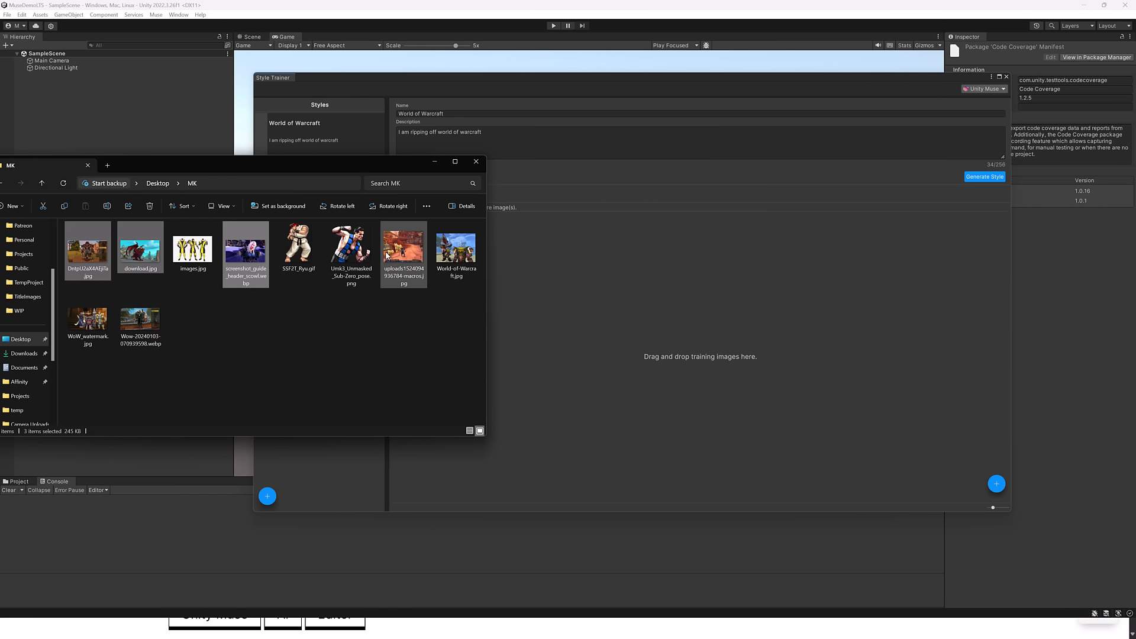
{"action": "left_click", "coordinate": [403, 249], "text": "ctrl"}
{"action": "left_click", "coordinate": [441, 255], "text": "ctrl"}
{"action": "left_click", "coordinate": [88, 320], "text": "ctrl"}
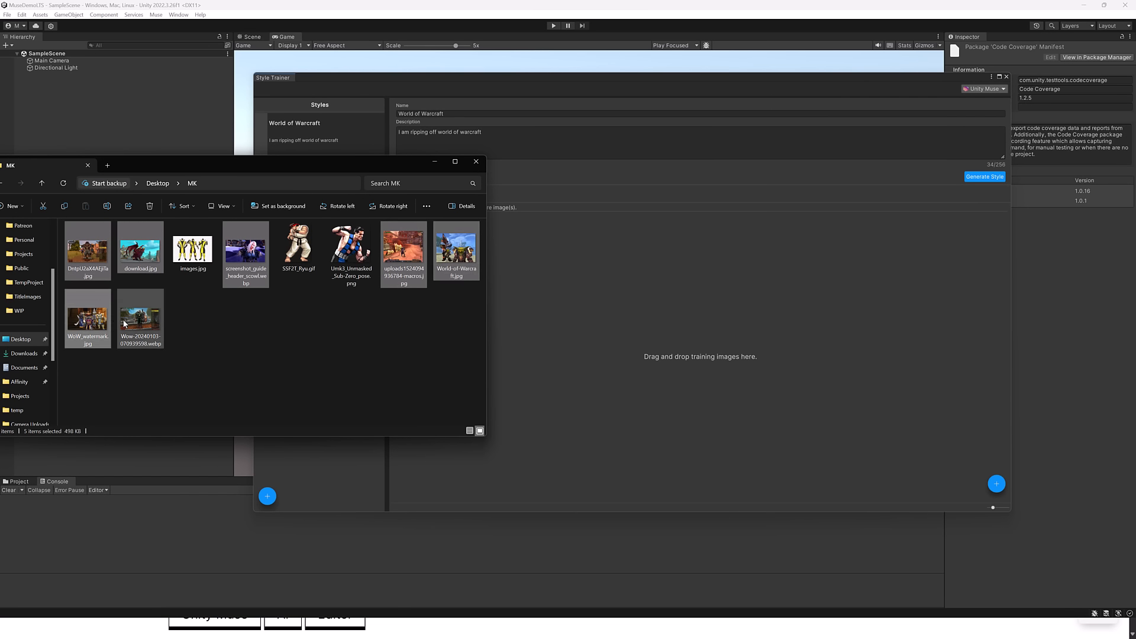
{"action": "left_click", "coordinate": [150, 324], "text": "ctrl"}
{"action": "left_click_drag", "start_coordinate": [149, 324], "coordinate": [678, 358]}
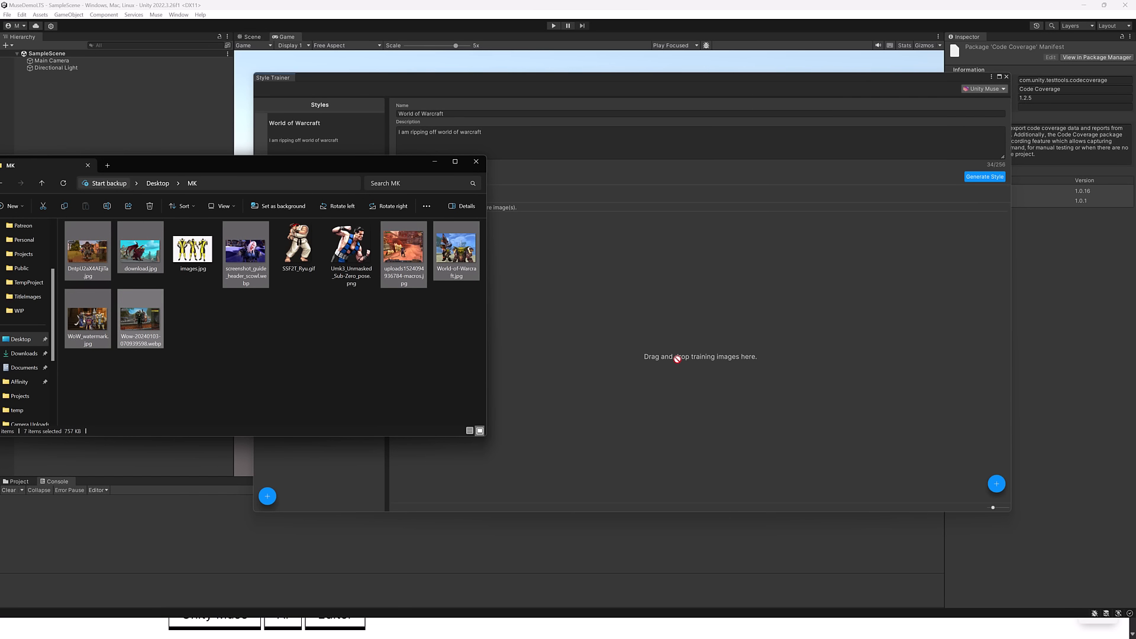
Try to add only the first image from the MK folder window to the training set.
{"action": "left_click", "coordinate": [60, 262]}
{"action": "left_click_drag", "start_coordinate": [89, 259], "coordinate": [672, 355]}
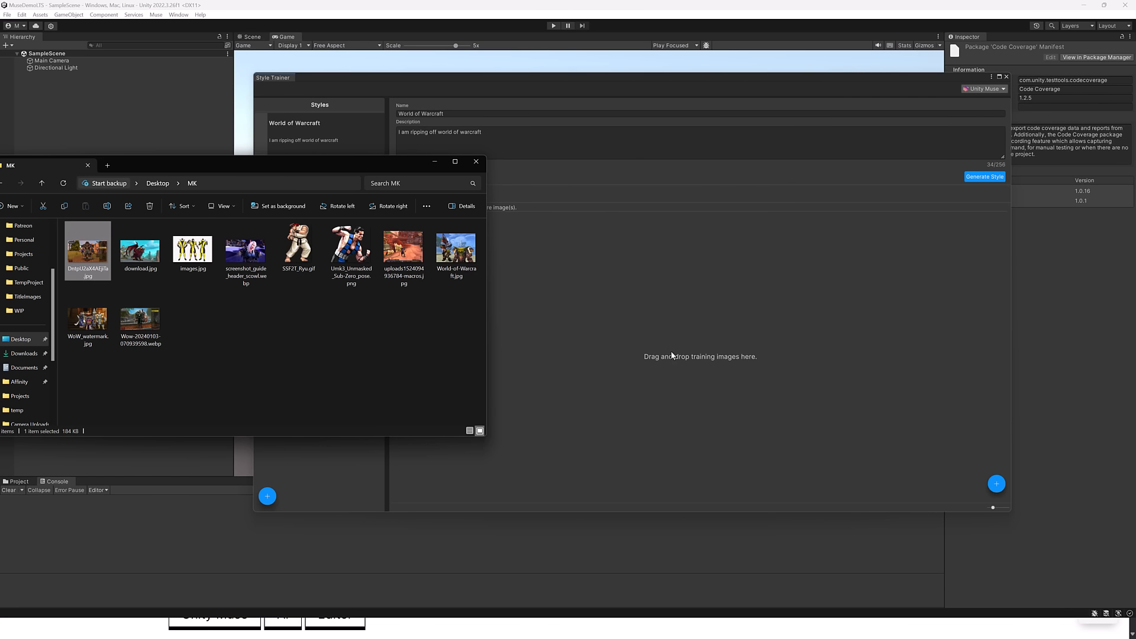
{"action": "left_click", "coordinate": [672, 354]}
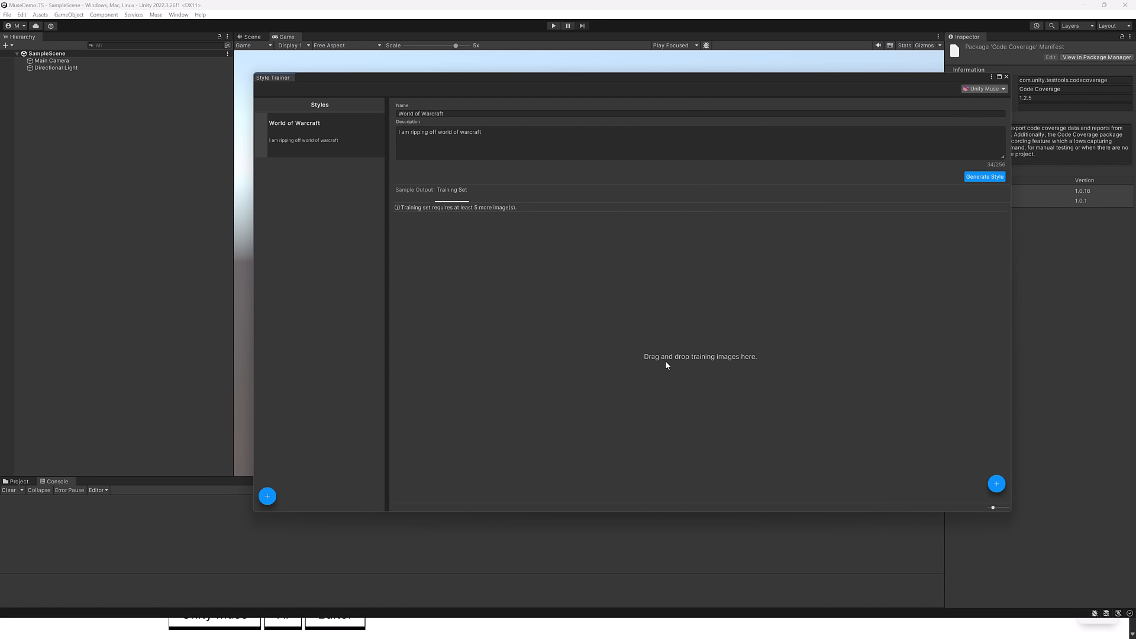
{"action": "key", "text": "alt+Tab"}
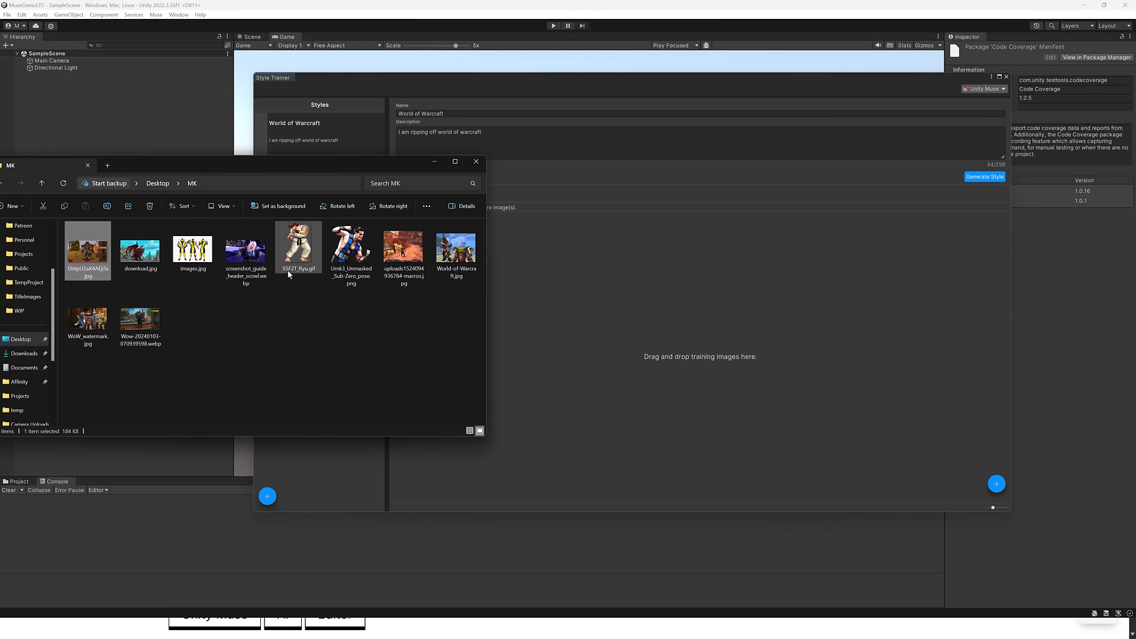
{"action": "left_click_drag", "start_coordinate": [96, 245], "coordinate": [694, 363]}
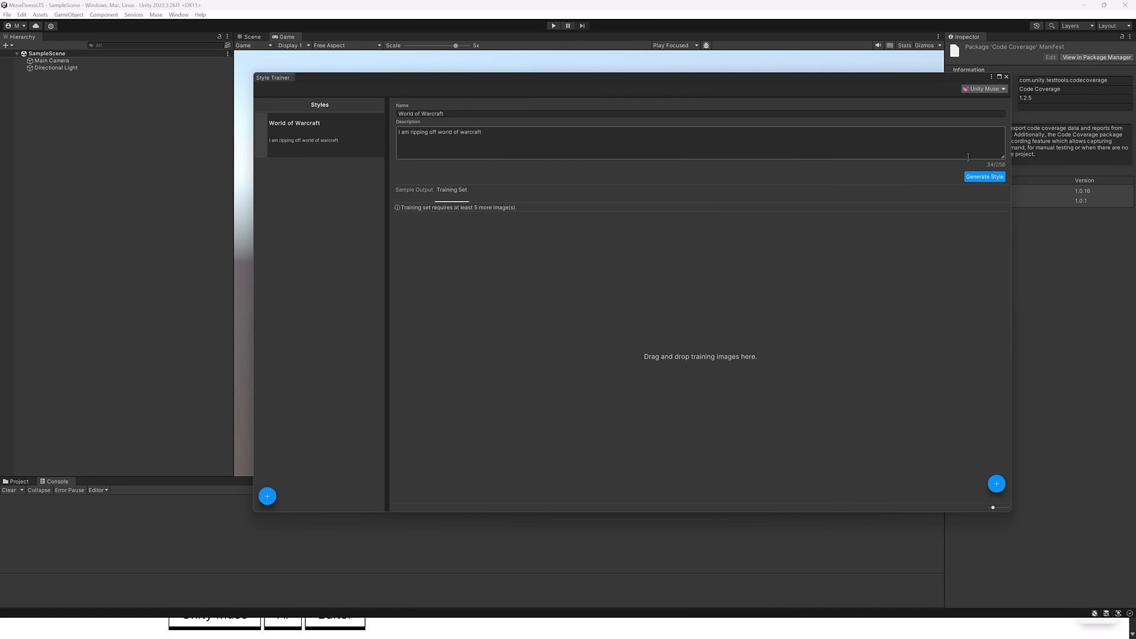
Shrink the Style Trainer window and add the first image of the Desktop folder MK through the training set's file dialog.
{"action": "left_click_drag", "start_coordinate": [1011, 512], "coordinate": [921, 483]}
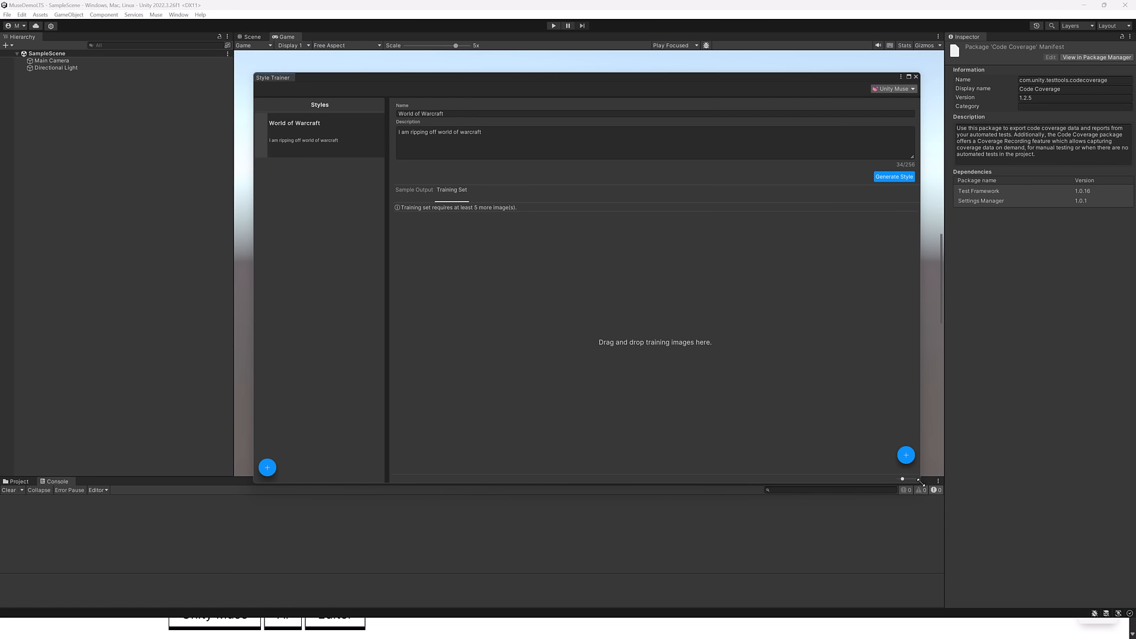
{"action": "mouse_move", "coordinate": [919, 480]}
{"action": "left_mouse_down"}
{"action": "mouse_move", "coordinate": [876, 447]}
{"action": "mouse_move", "coordinate": [906, 486]}
{"action": "left_mouse_up"}
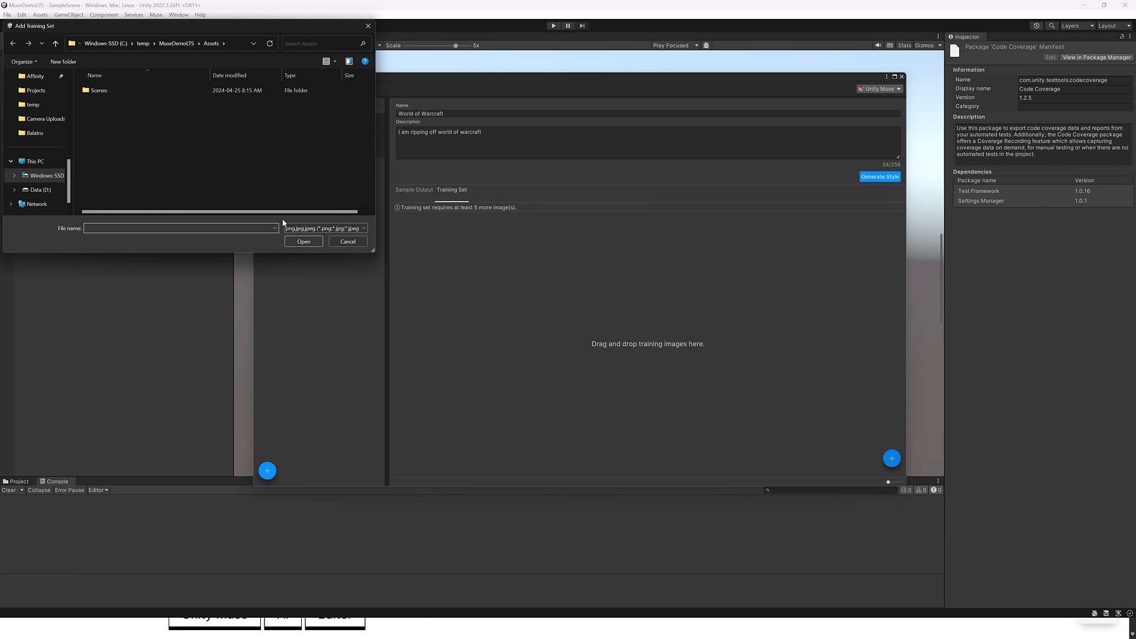
{"action": "scroll", "coordinate": [50, 179], "scroll_direction": "up", "scroll_amount": 5}
{"action": "scroll", "coordinate": [48, 178], "scroll_direction": "down", "scroll_amount": 2}
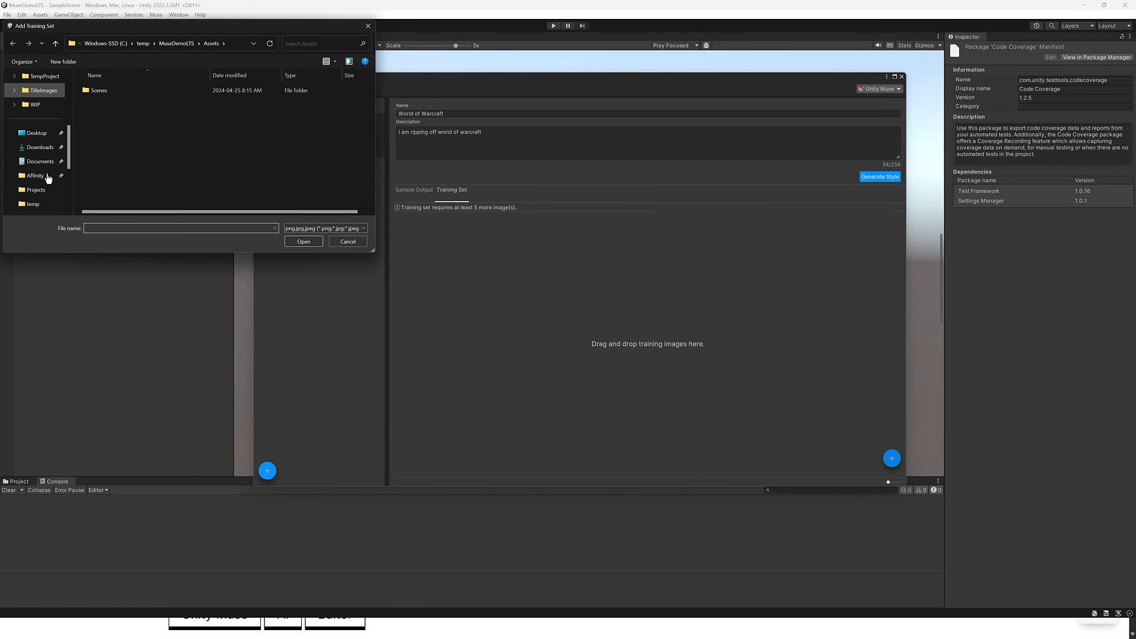
{"action": "left_click", "coordinate": [36, 134]}
{"action": "double_click", "coordinate": [140, 109]}
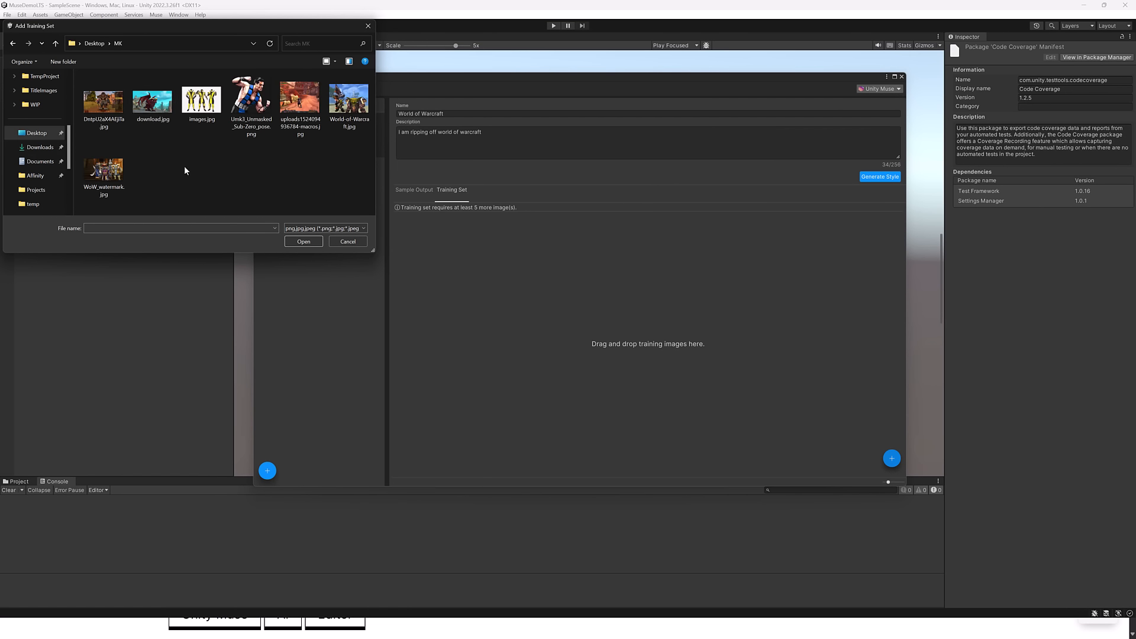
{"action": "left_click", "coordinate": [102, 105]}
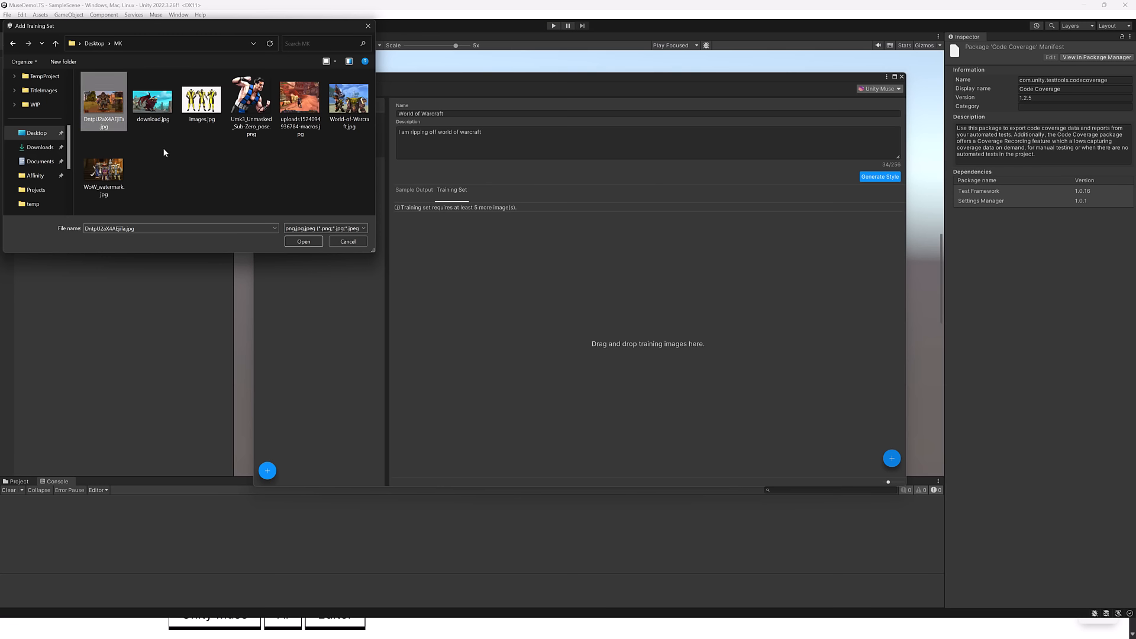
{"action": "left_click", "coordinate": [303, 241]}
{"action": "left_click", "coordinate": [679, 304]}
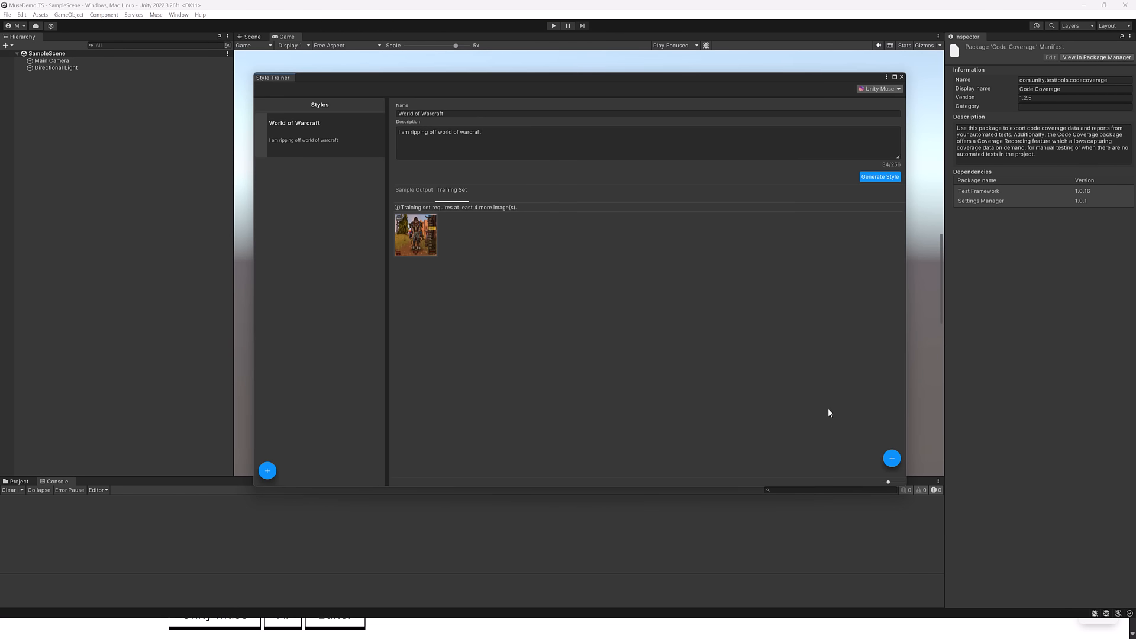
{"action": "left_click", "coordinate": [892, 458]}
{"action": "left_click", "coordinate": [150, 106]}
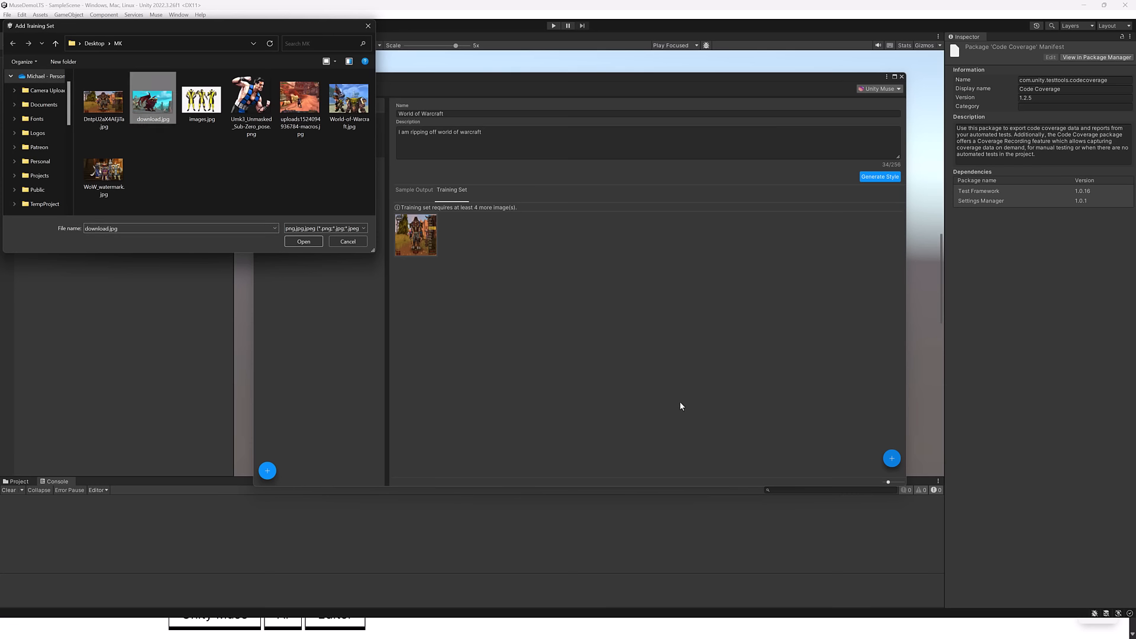
{"action": "left_click", "coordinate": [301, 242]}
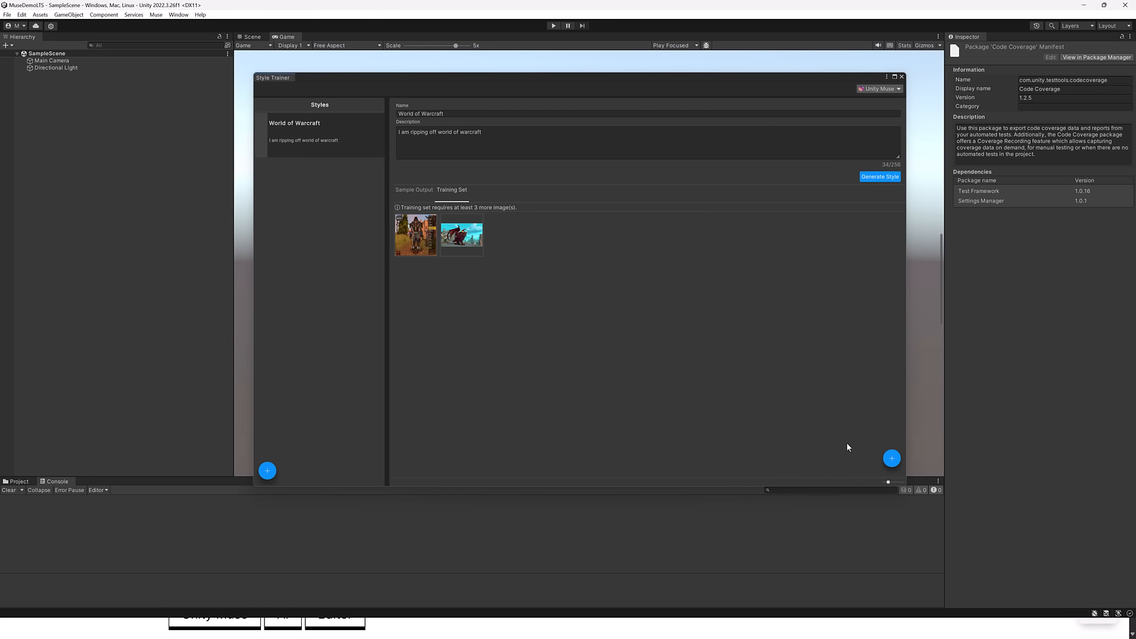
{"action": "left_click", "coordinate": [892, 458]}
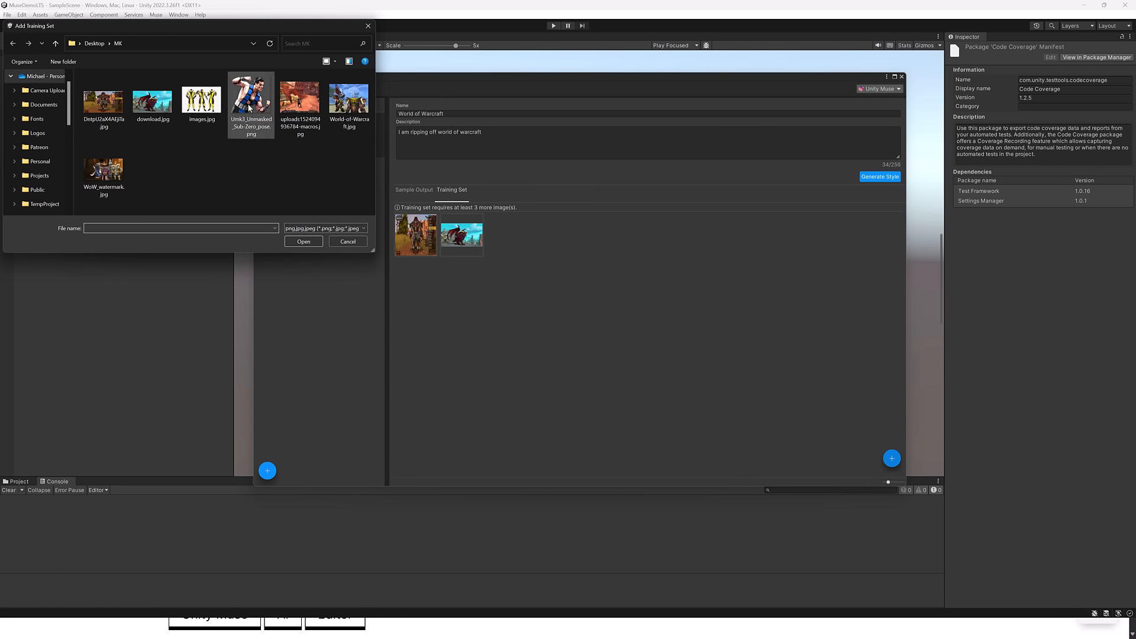
{"action": "left_click", "coordinate": [300, 100]}
{"action": "left_click", "coordinate": [313, 241]}
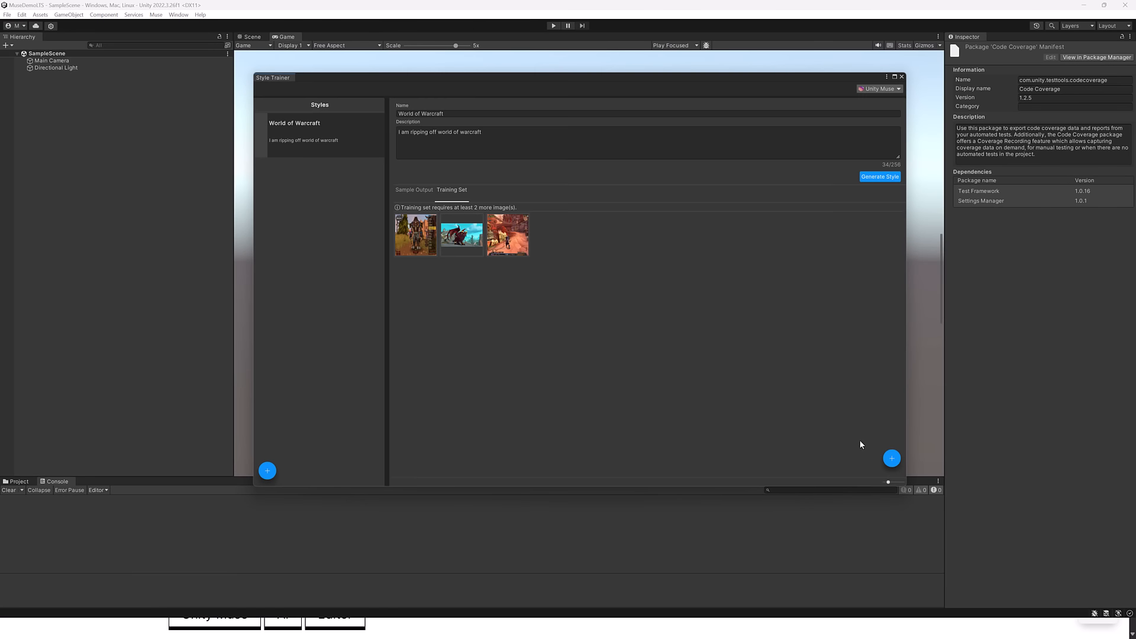
Add World-of-Warcraft.jpg and WoW_watermark.jpg from the MK folder to the training set, accepting the image resizing.
{"action": "left_click", "coordinate": [892, 458]}
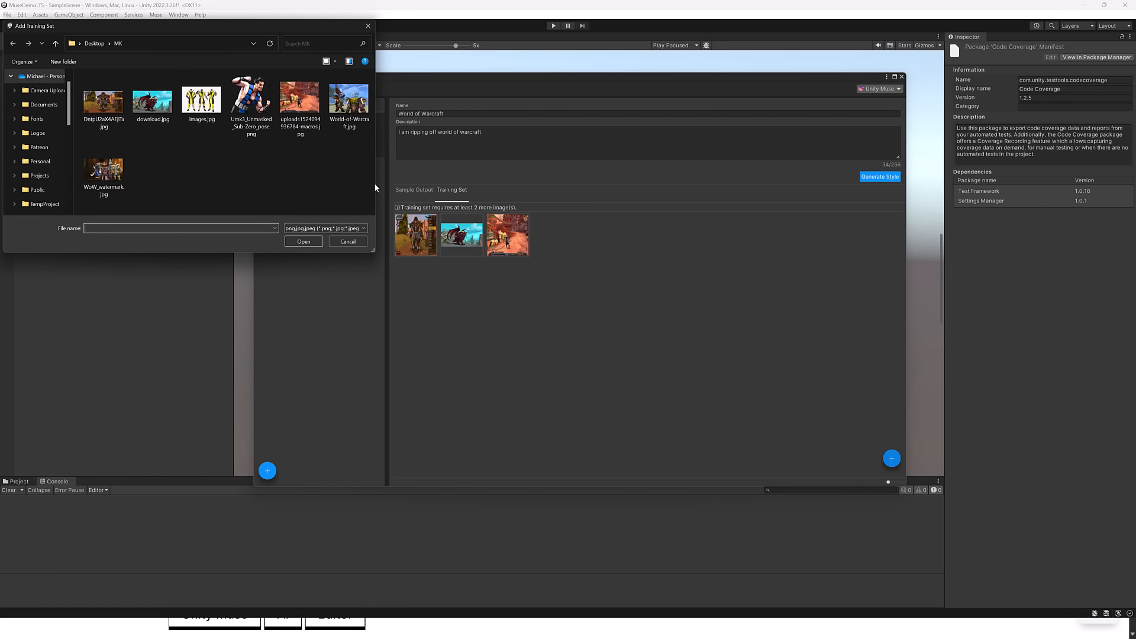
{"action": "left_click", "coordinate": [349, 99]}
{"action": "left_click", "coordinate": [306, 240]}
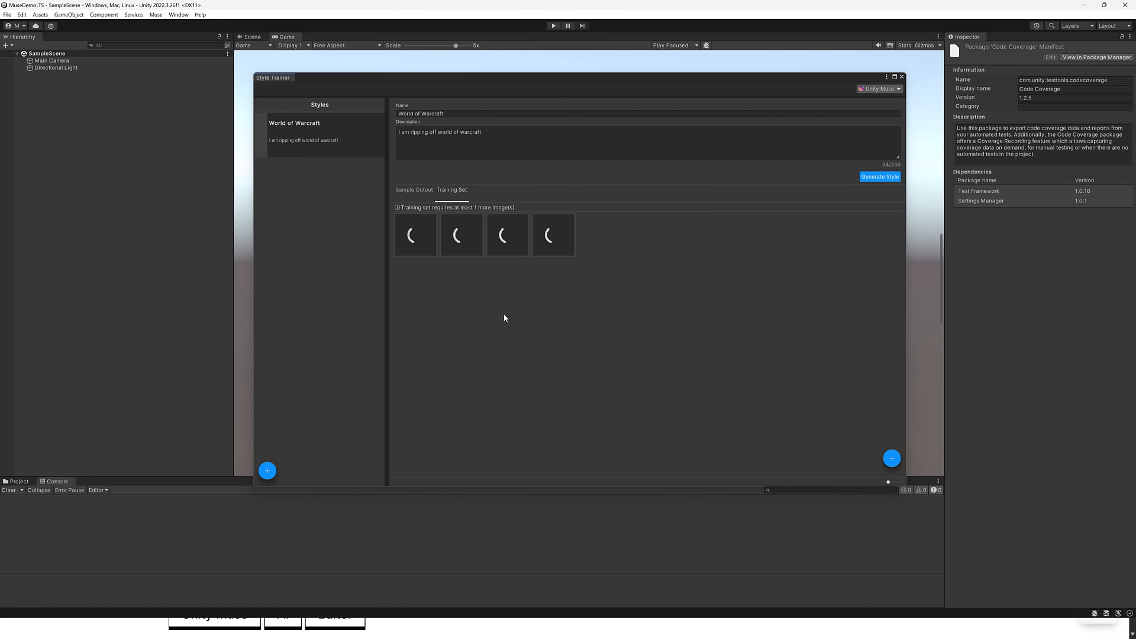
{"action": "left_click", "coordinate": [891, 460]}
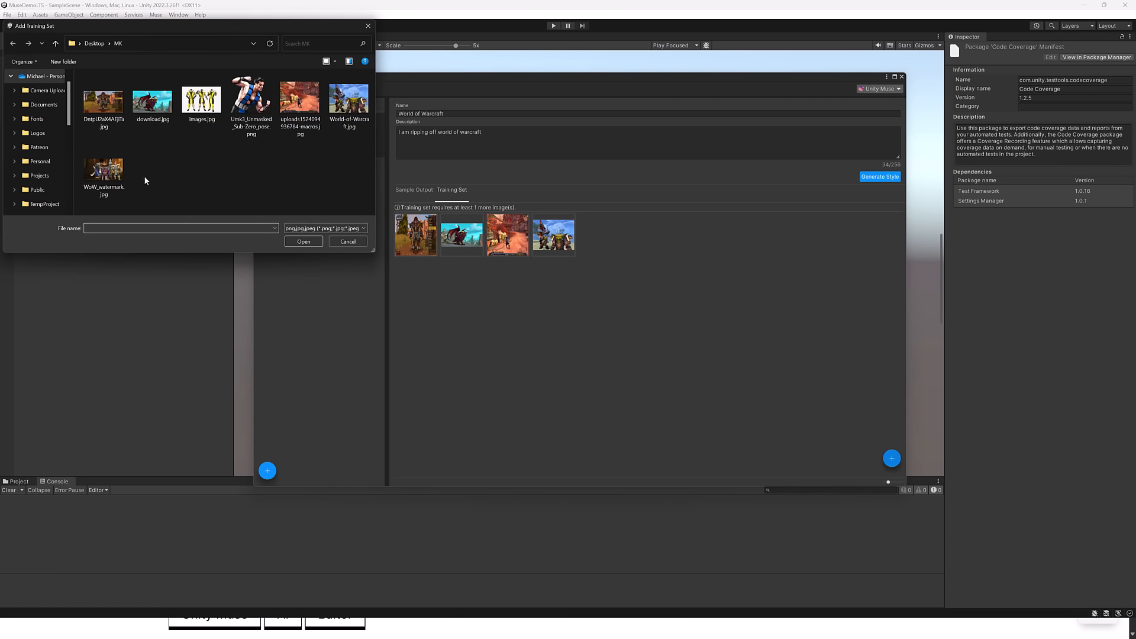
{"action": "double_click", "coordinate": [104, 173]}
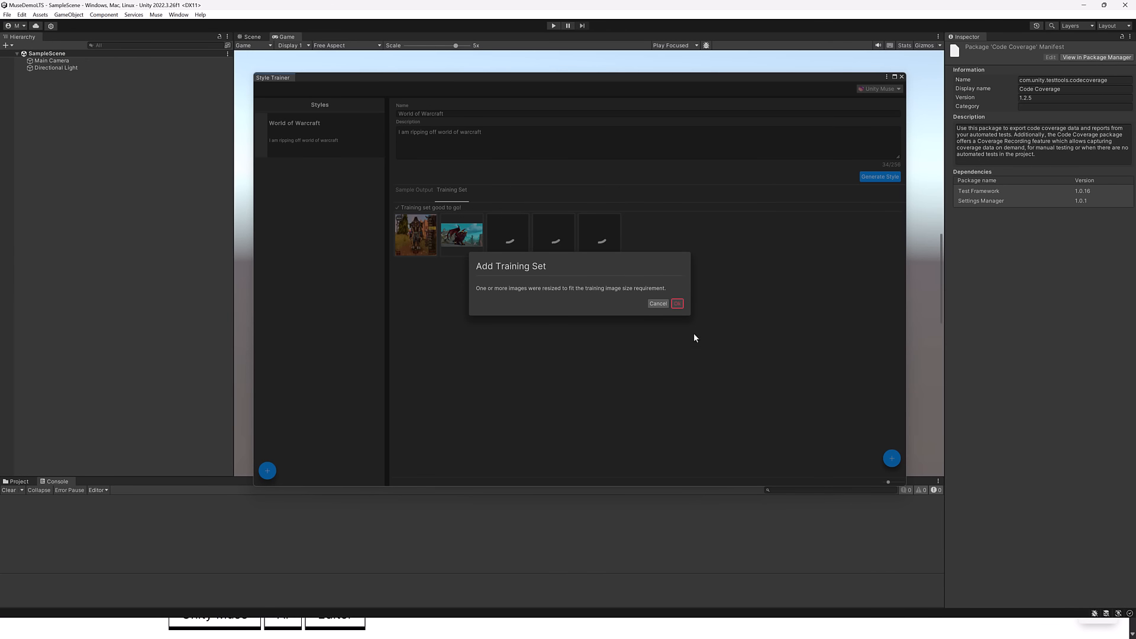
{"action": "left_click", "coordinate": [677, 304]}
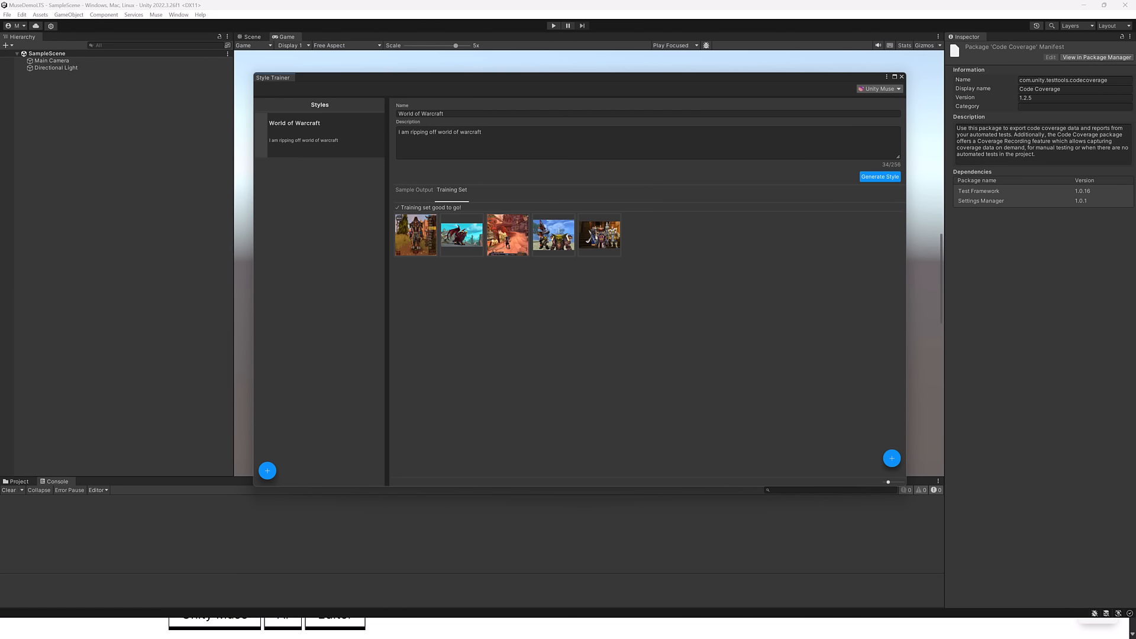
Review the World of Warcraft style's name, description, sample prompts and training images, and start generating the style.
{"action": "left_click", "coordinate": [427, 113]}
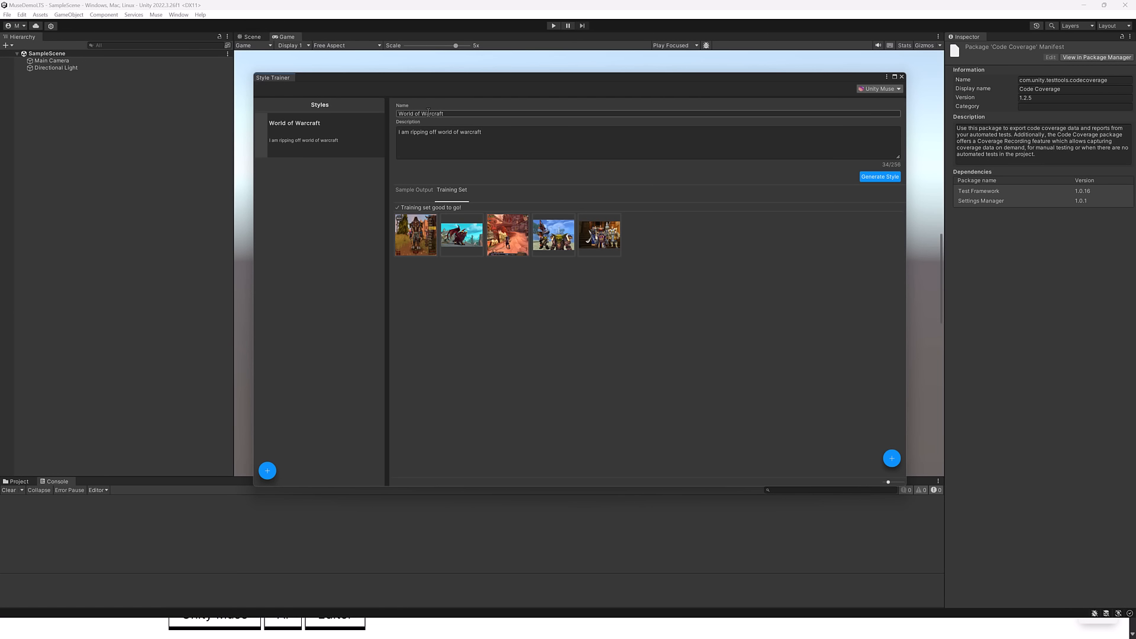
{"action": "left_click", "coordinate": [453, 132]}
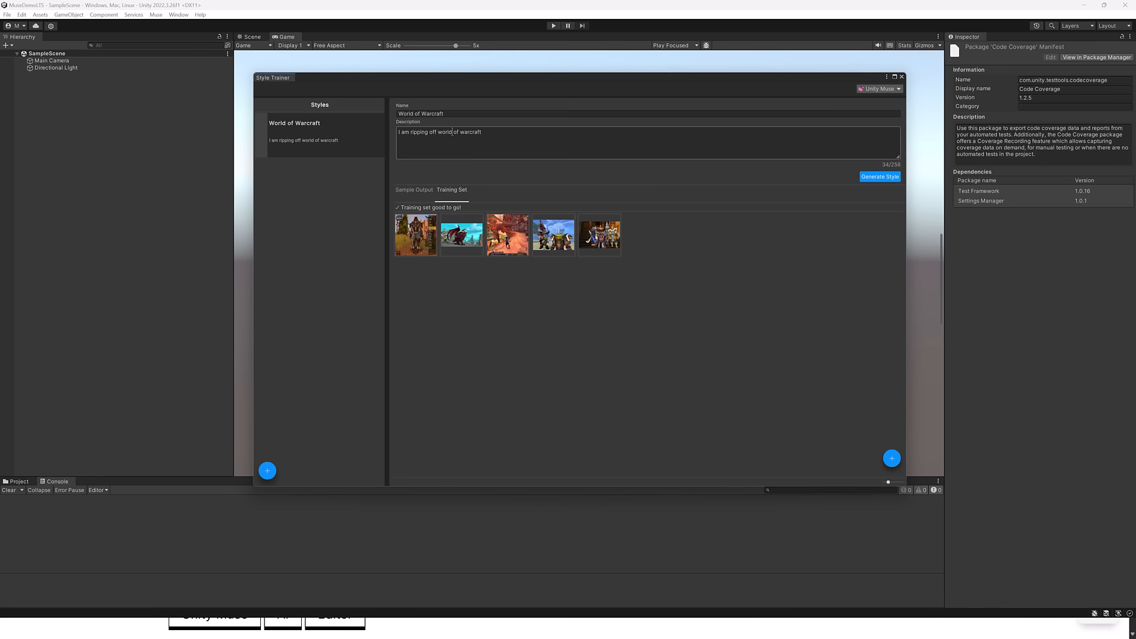
{"action": "left_click", "coordinate": [416, 192]}
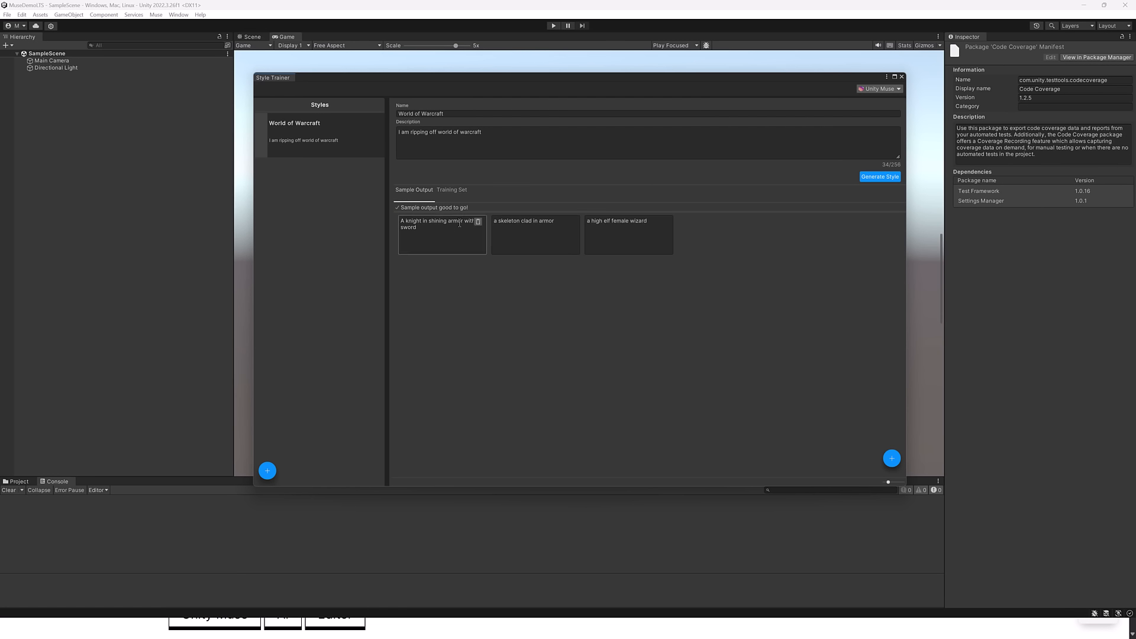
{"action": "left_click", "coordinate": [452, 190]}
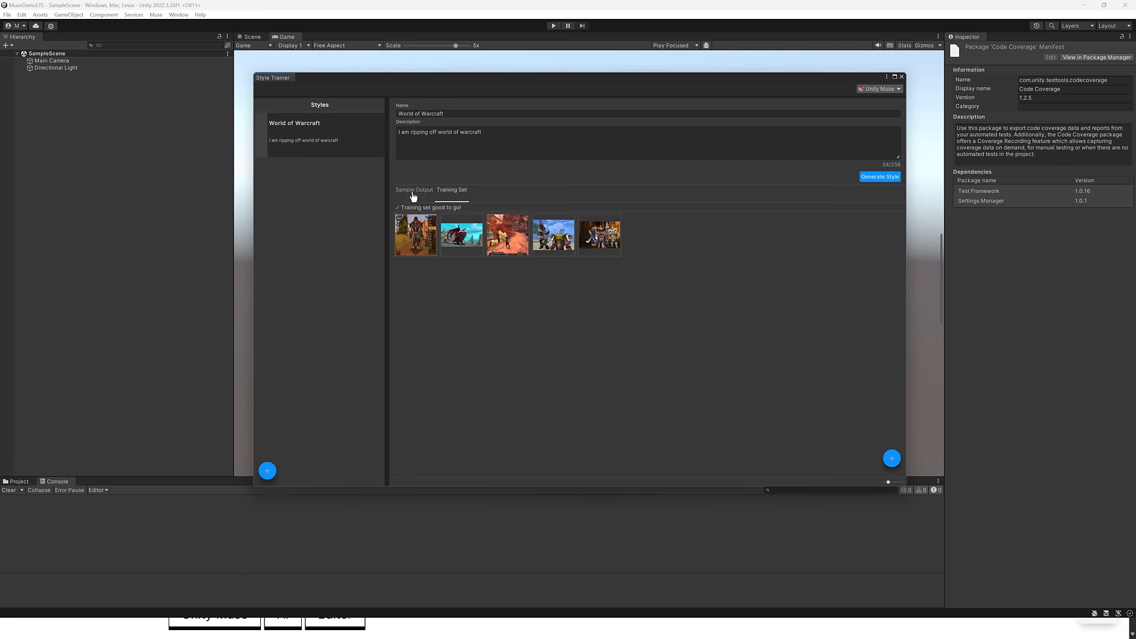
{"action": "left_click", "coordinate": [412, 191]}
{"action": "left_click", "coordinate": [439, 194]}
{"action": "left_click", "coordinate": [415, 191]}
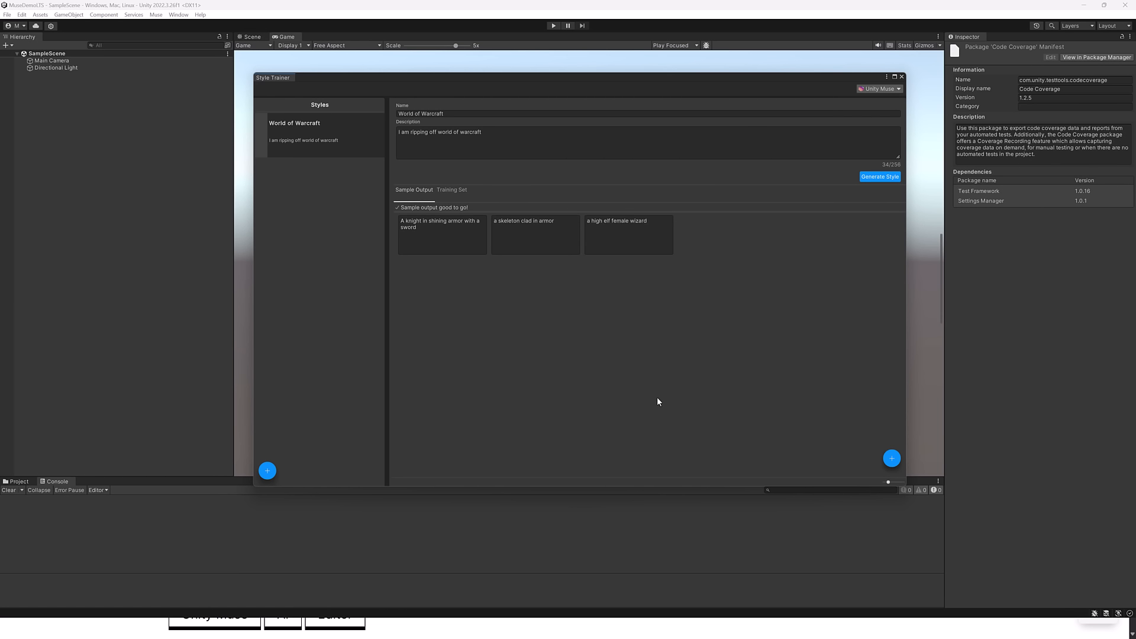
{"action": "left_click", "coordinate": [878, 177]}
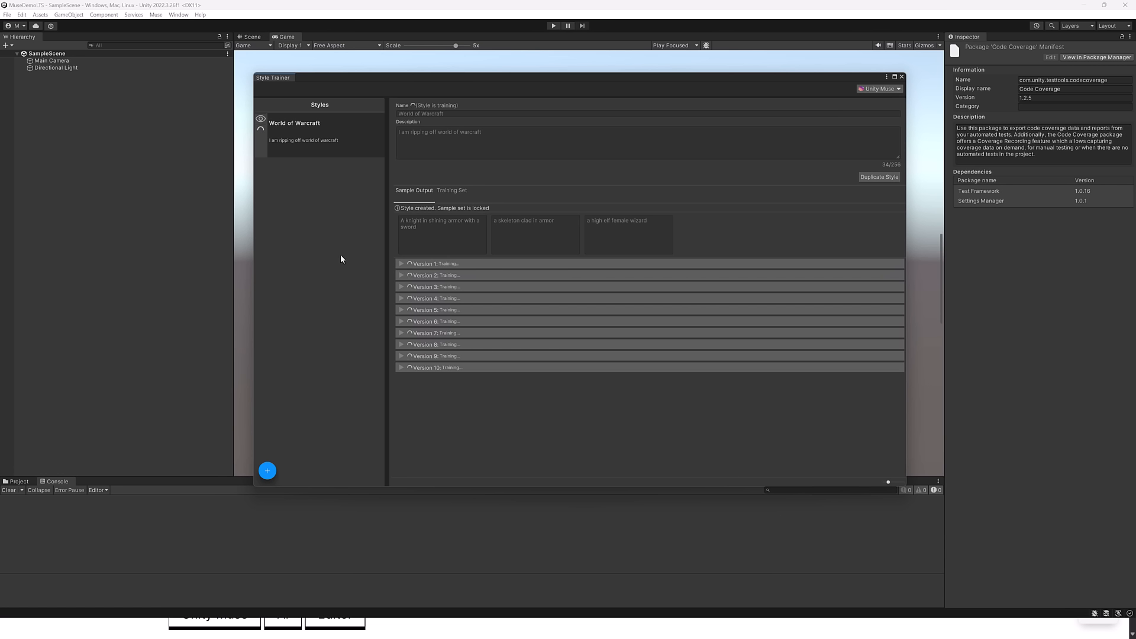
Examine the sample outputs of Versions 1 and 2 and check the training progress of the remaining versions.
{"action": "left_click", "coordinate": [401, 263]}
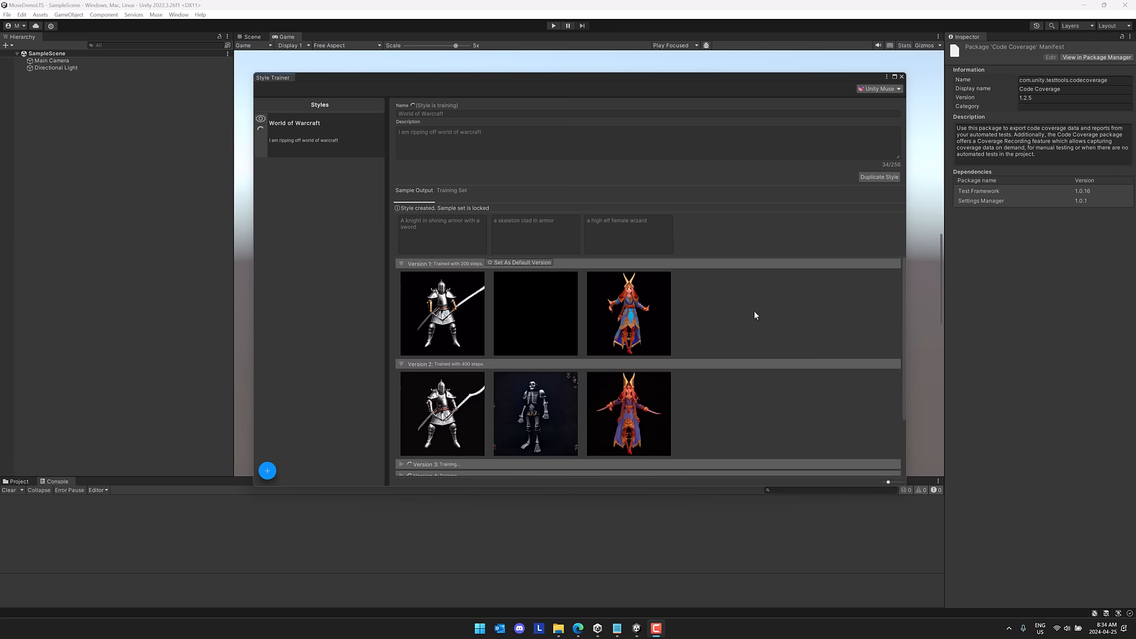
{"action": "scroll", "coordinate": [754, 311], "scroll_direction": "down", "scroll_amount": 1}
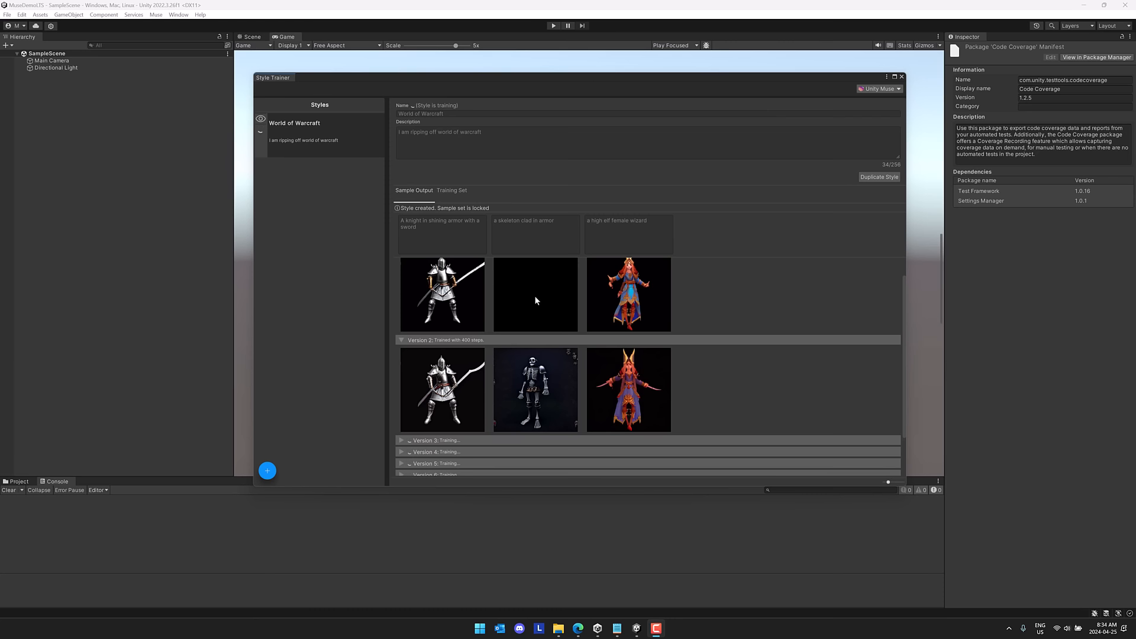
{"action": "scroll", "coordinate": [527, 296], "scroll_direction": "up", "scroll_amount": 1}
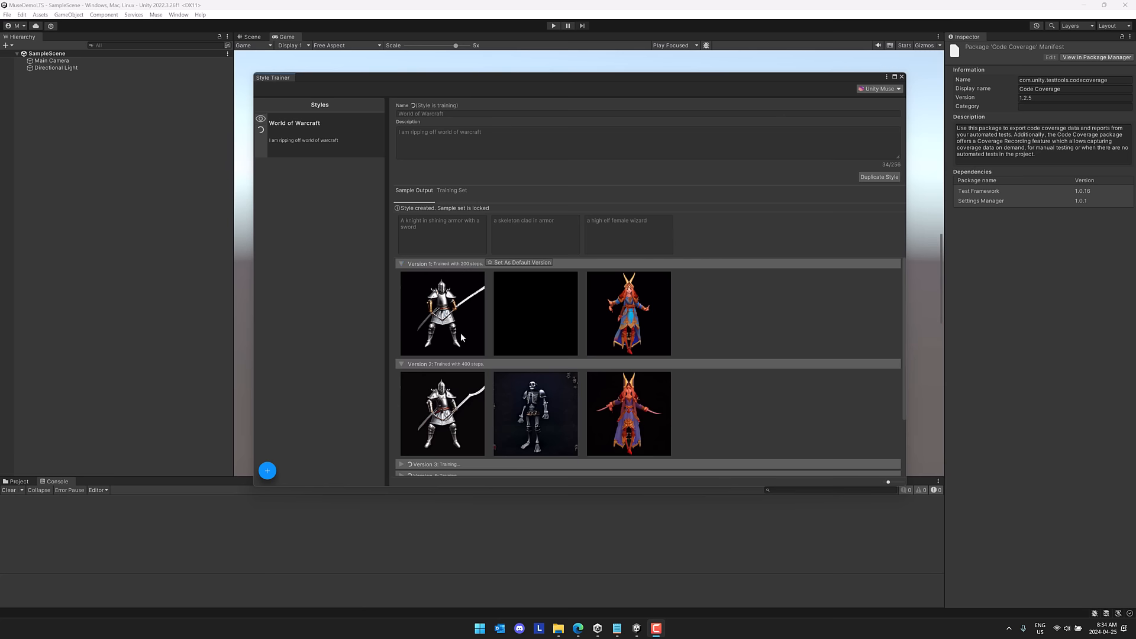
{"action": "scroll", "coordinate": [504, 354], "scroll_direction": "down", "scroll_amount": 3}
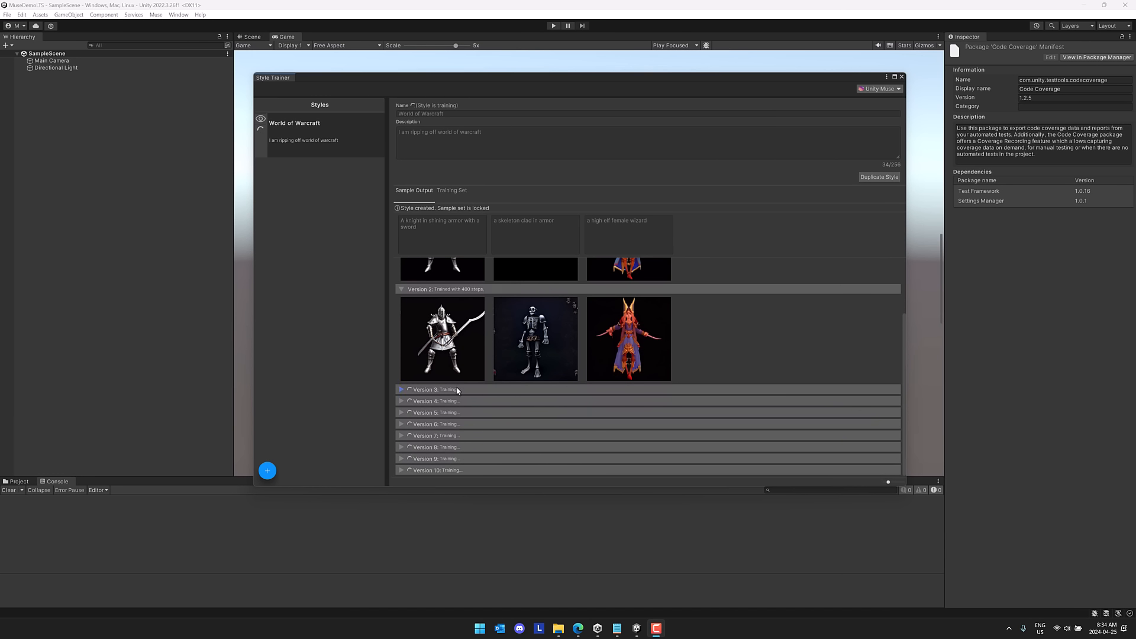
{"action": "left_click", "coordinate": [398, 389]}
{"action": "left_click", "coordinate": [397, 389]}
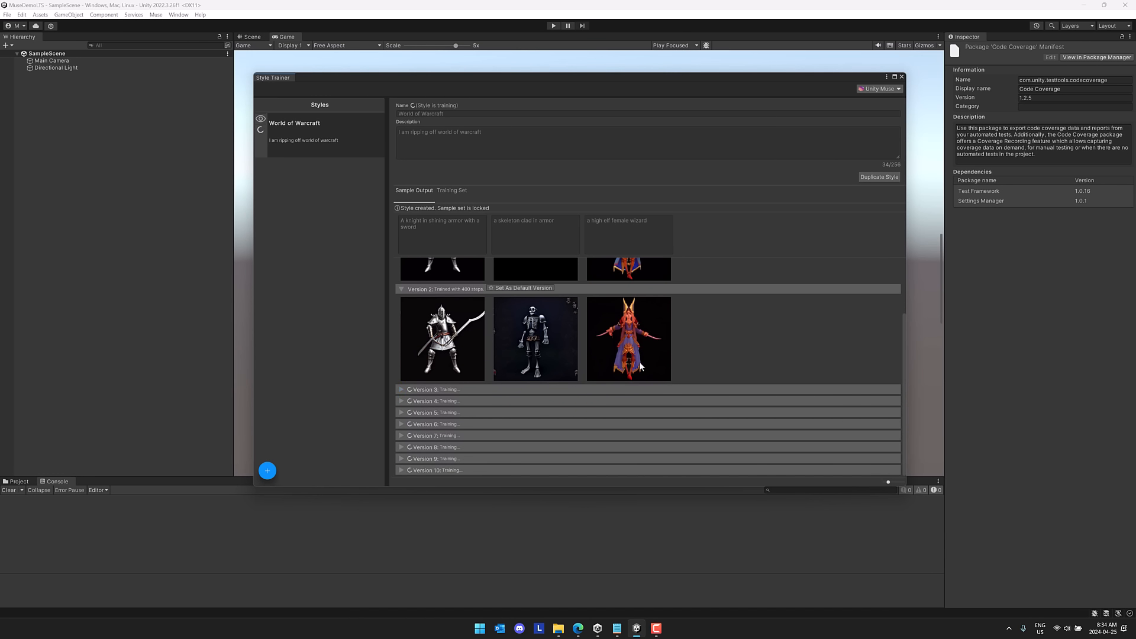
{"action": "scroll", "coordinate": [591, 367], "scroll_direction": "up", "scroll_amount": 3}
{"action": "scroll", "coordinate": [605, 316], "scroll_direction": "up", "scroll_amount": 1}
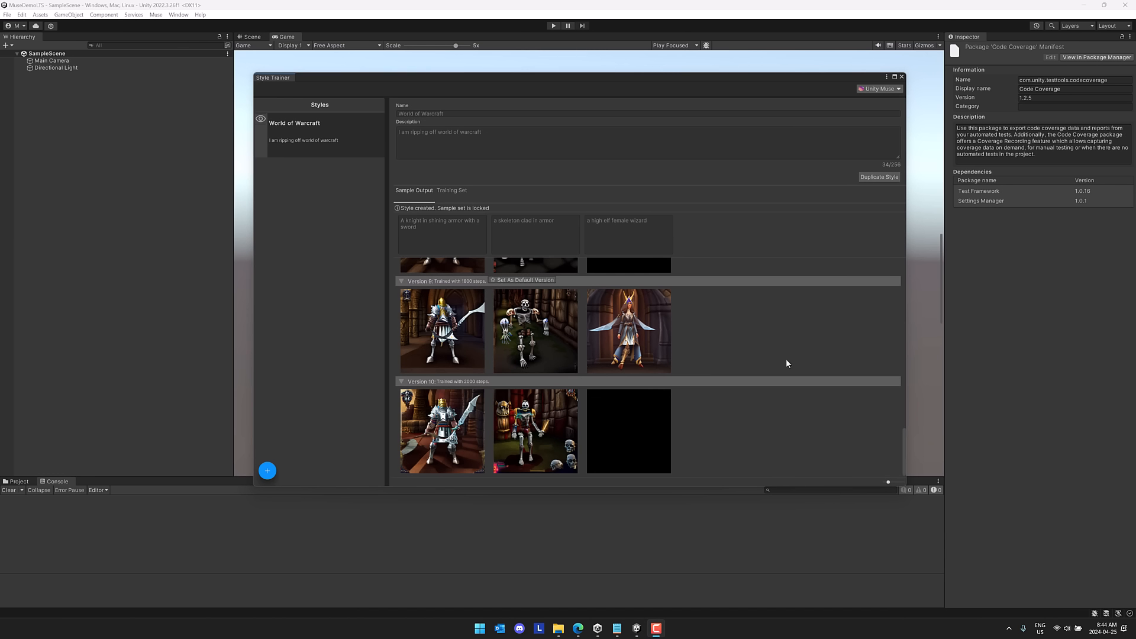
Enlarge the sample output thumbnails and compare the knight, skeleton and wizard images of Versions 1 and 2.
{"action": "scroll", "coordinate": [786, 360], "scroll_direction": "up", "scroll_amount": 12}
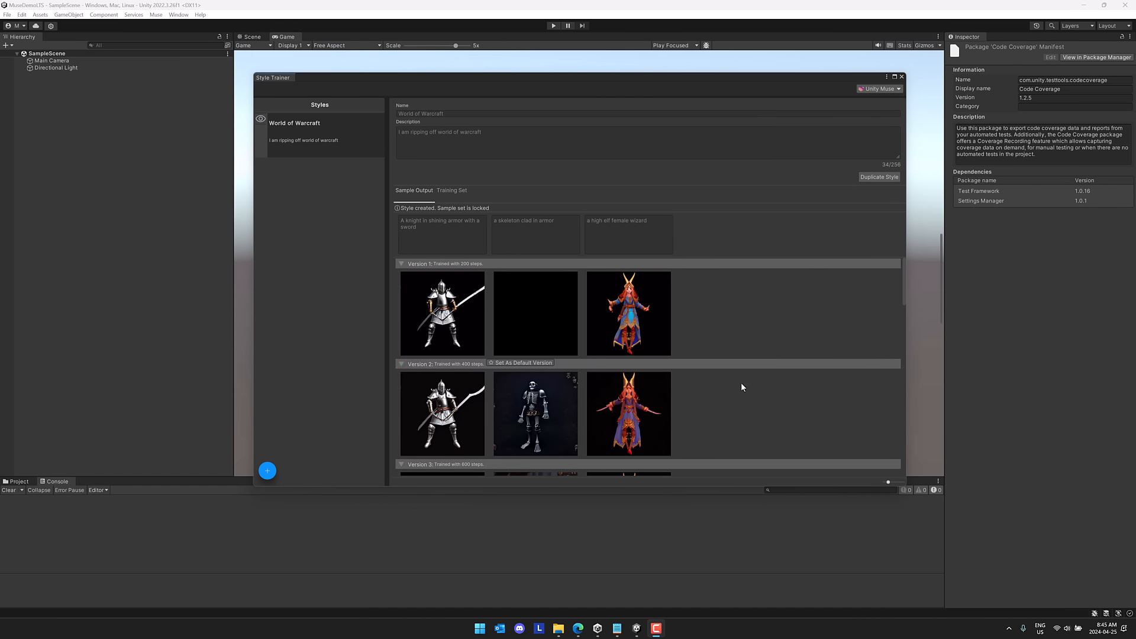
{"action": "left_click_drag", "start_coordinate": [888, 482], "coordinate": [894, 482]}
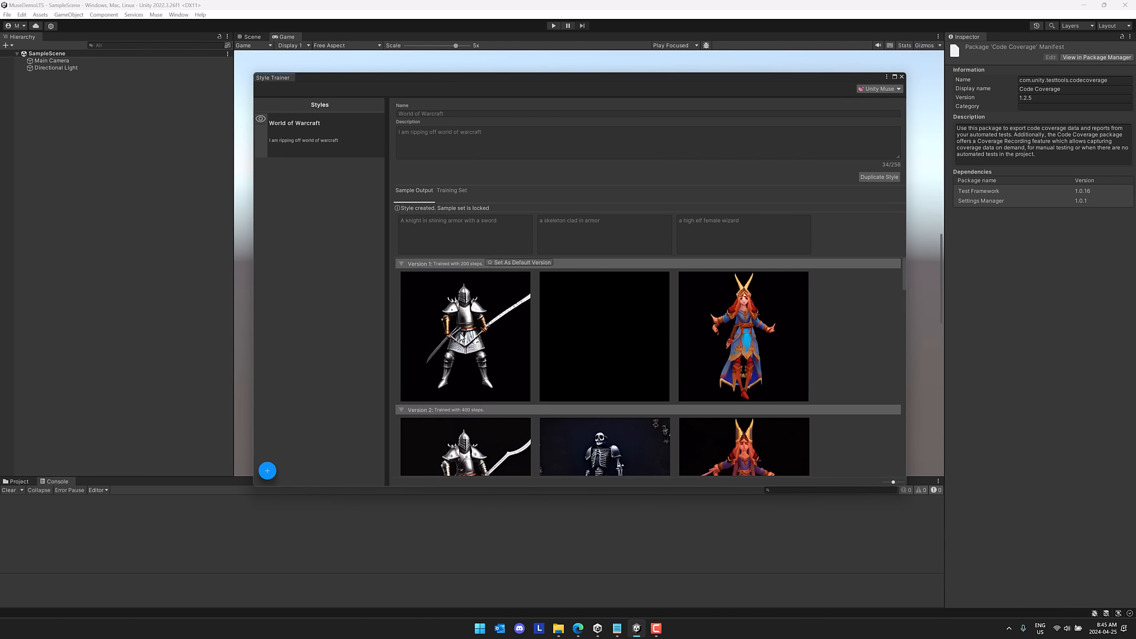
{"action": "scroll", "coordinate": [572, 326], "scroll_direction": "down", "scroll_amount": 3}
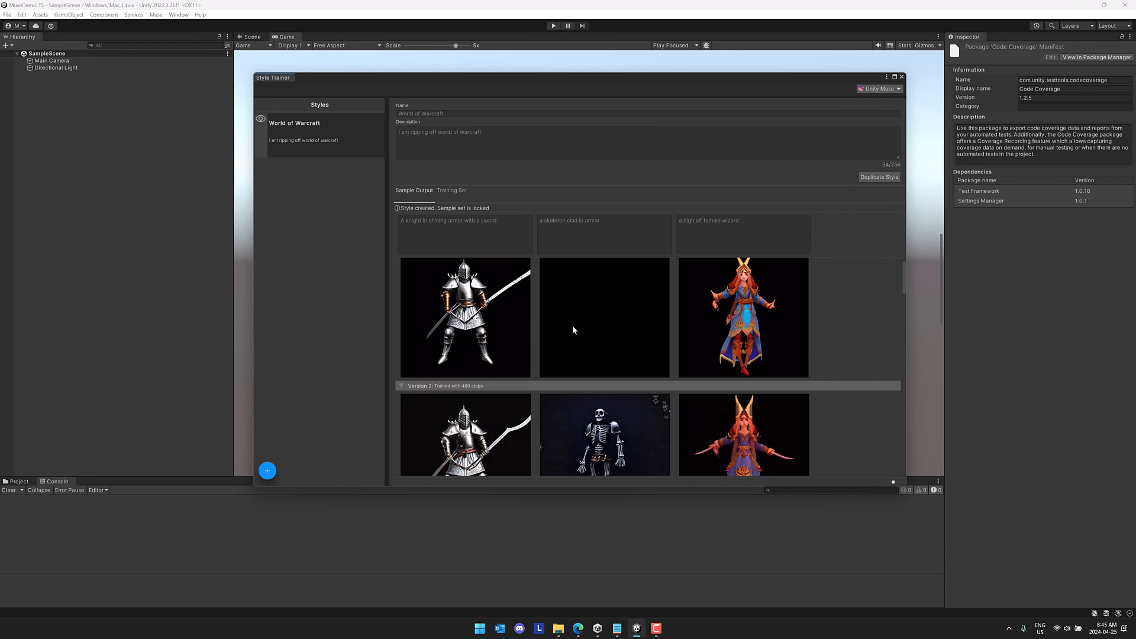
{"action": "scroll", "coordinate": [573, 326], "scroll_direction": "up", "scroll_amount": 1}
{"action": "scroll", "coordinate": [572, 325], "scroll_direction": "up", "scroll_amount": 2}
{"action": "scroll", "coordinate": [572, 325], "scroll_direction": "down", "scroll_amount": 3}
{"action": "scroll", "coordinate": [573, 325], "scroll_direction": "up", "scroll_amount": 3}
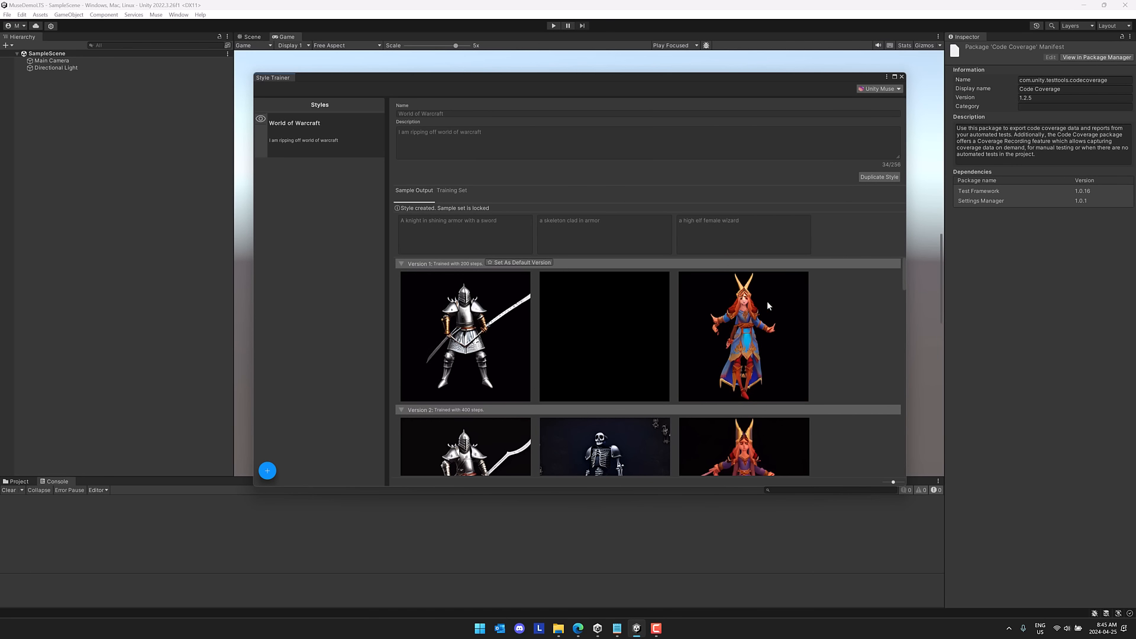
{"action": "scroll", "coordinate": [761, 302], "scroll_direction": "down", "scroll_amount": 3}
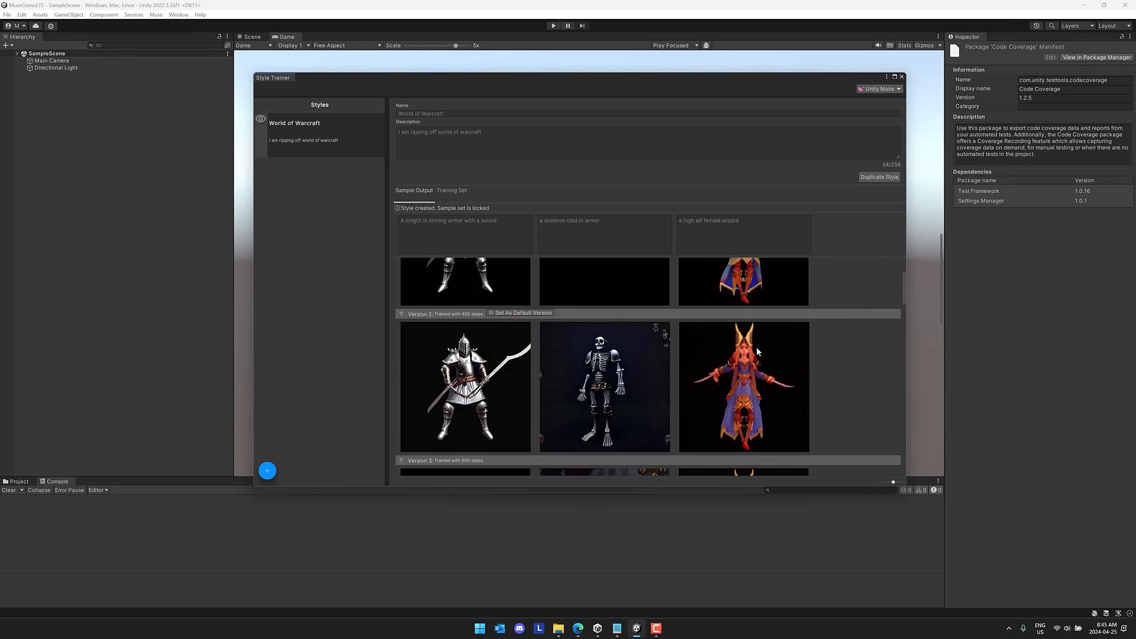
{"action": "scroll", "coordinate": [680, 367], "scroll_direction": "up", "scroll_amount": 3}
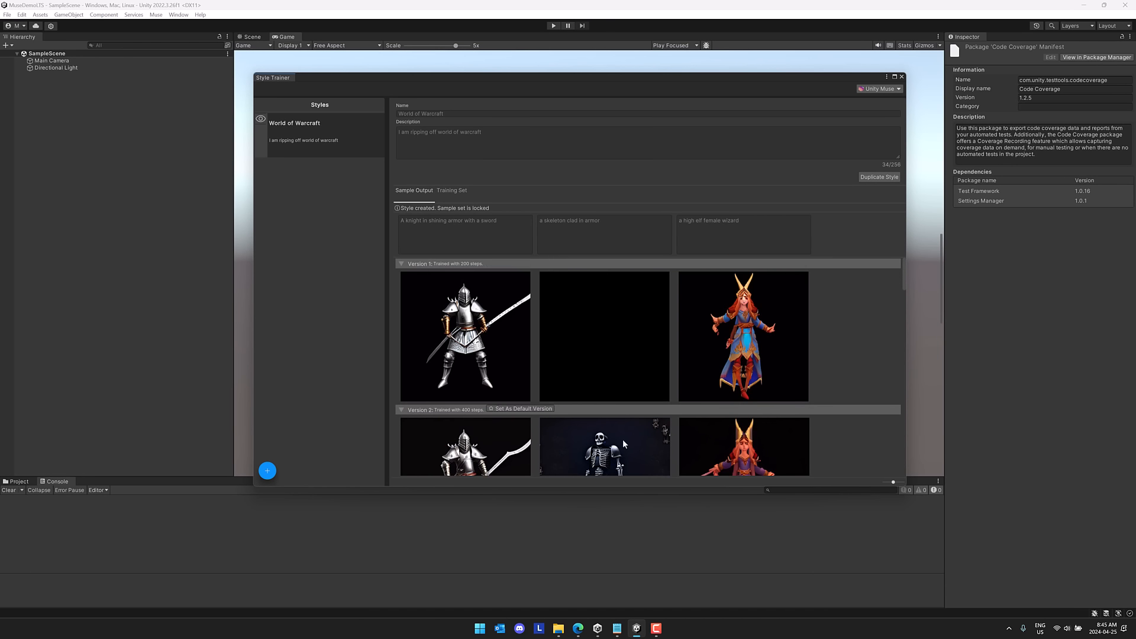
{"action": "scroll", "coordinate": [573, 349], "scroll_direction": "down", "scroll_amount": 2}
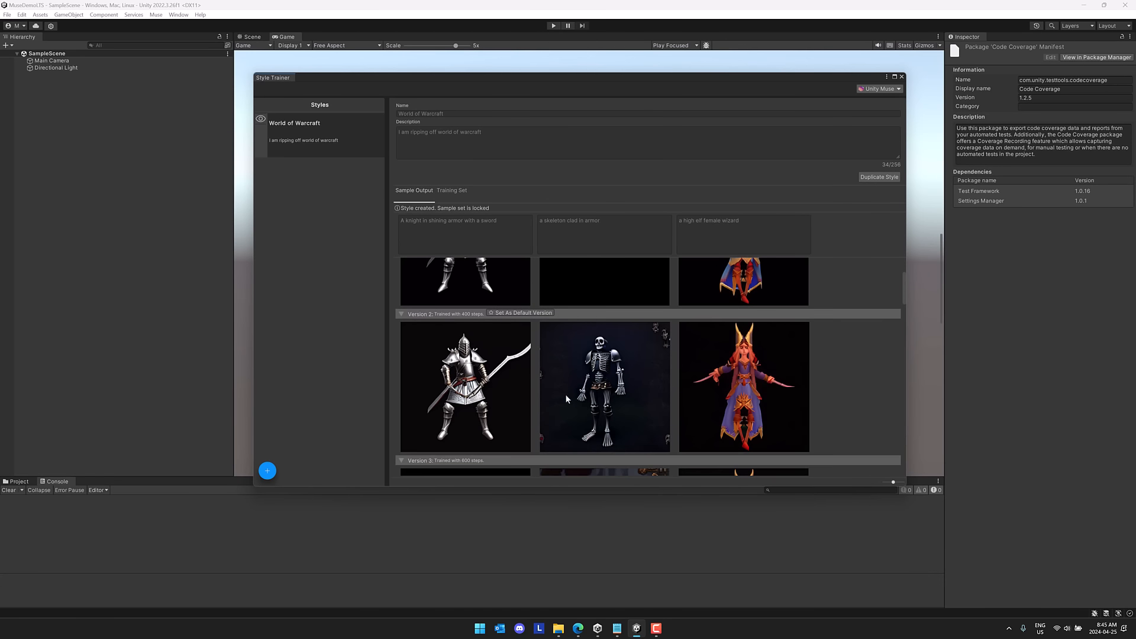
Examine the knight, skeleton and wizard samples of Versions 3 to 10, and go back to compare the middle versions.
{"action": "scroll", "coordinate": [479, 409], "scroll_direction": "down", "scroll_amount": 3}
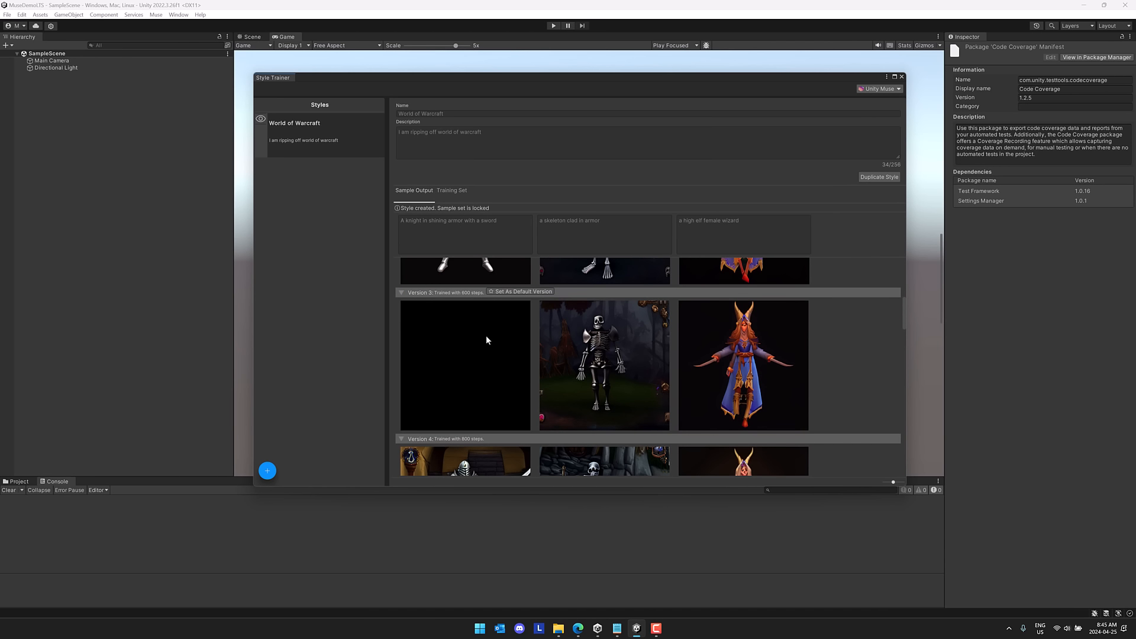
{"action": "scroll", "coordinate": [570, 335], "scroll_direction": "down", "scroll_amount": 2}
{"action": "scroll", "coordinate": [570, 335], "scroll_direction": "down", "scroll_amount": 1}
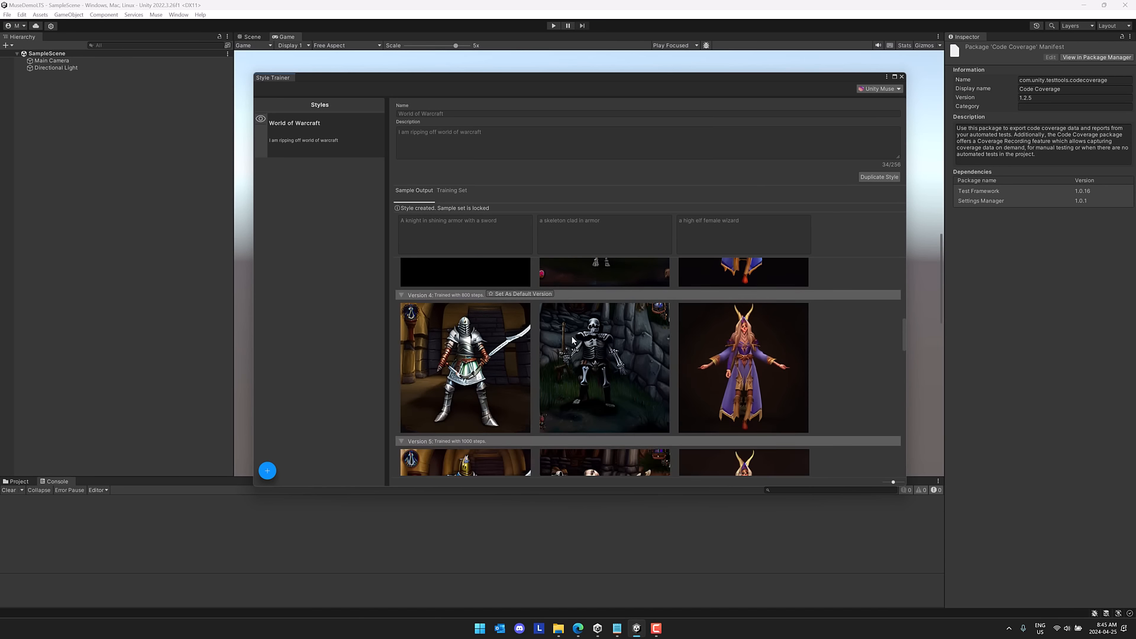
{"action": "scroll", "coordinate": [569, 334], "scroll_direction": "down", "scroll_amount": 1}
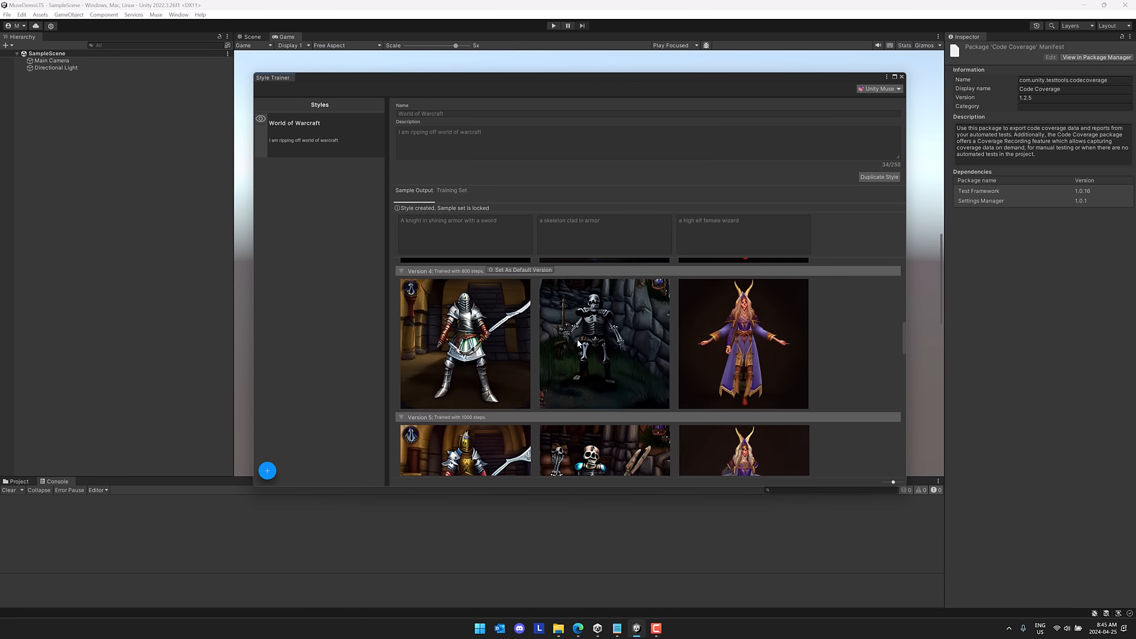
{"action": "scroll", "coordinate": [638, 333], "scroll_direction": "down", "scroll_amount": 2}
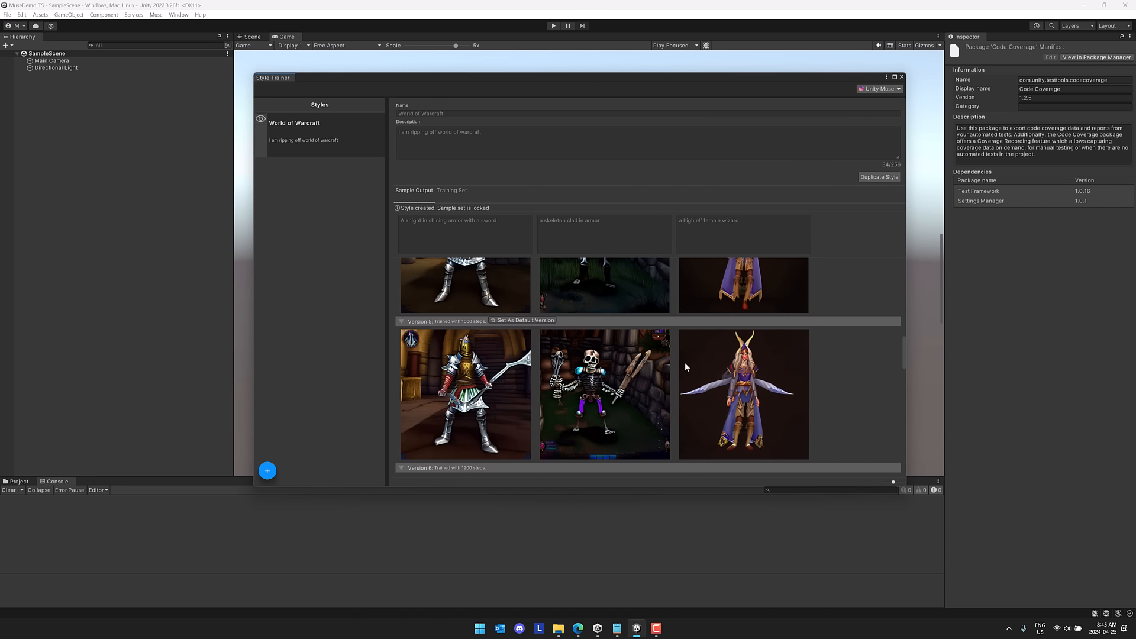
{"action": "scroll", "coordinate": [725, 363], "scroll_direction": "down", "scroll_amount": 3}
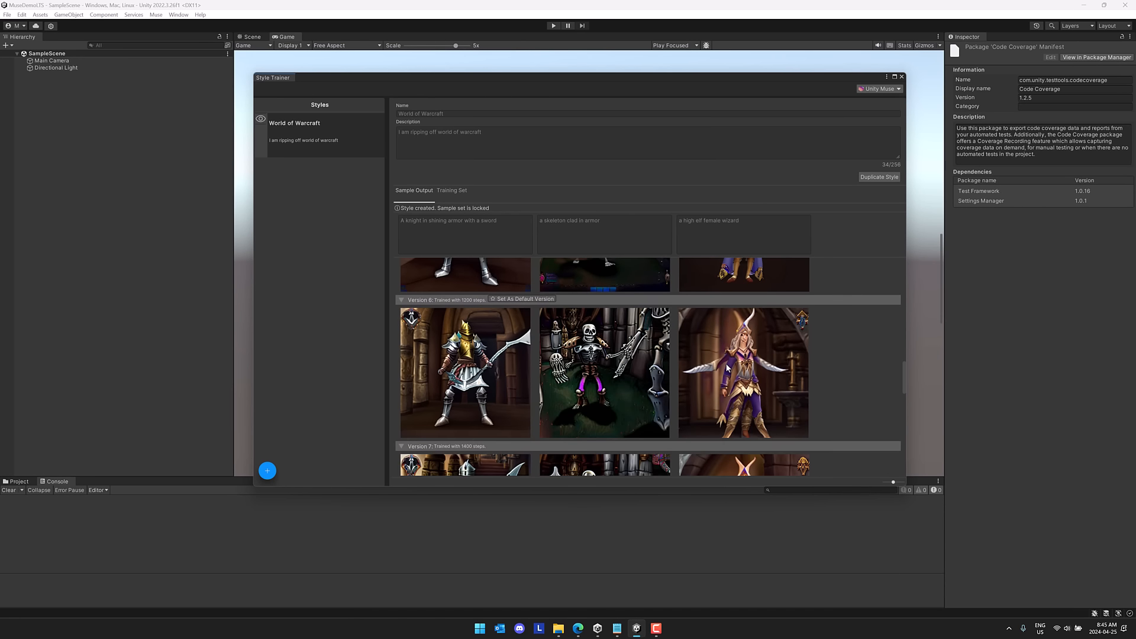
{"action": "scroll", "coordinate": [727, 368], "scroll_direction": "down", "scroll_amount": 3}
{"action": "scroll", "coordinate": [726, 364], "scroll_direction": "down", "scroll_amount": 1}
{"action": "scroll", "coordinate": [734, 368], "scroll_direction": "up", "scroll_amount": 2}
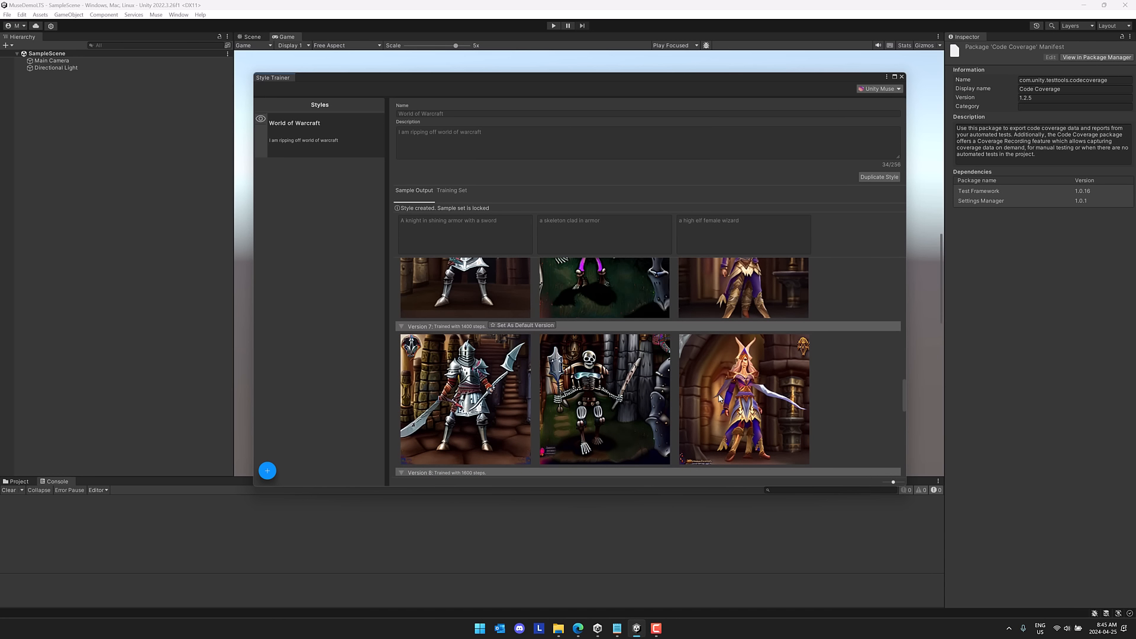
{"action": "scroll", "coordinate": [719, 398], "scroll_direction": "down", "scroll_amount": 6}
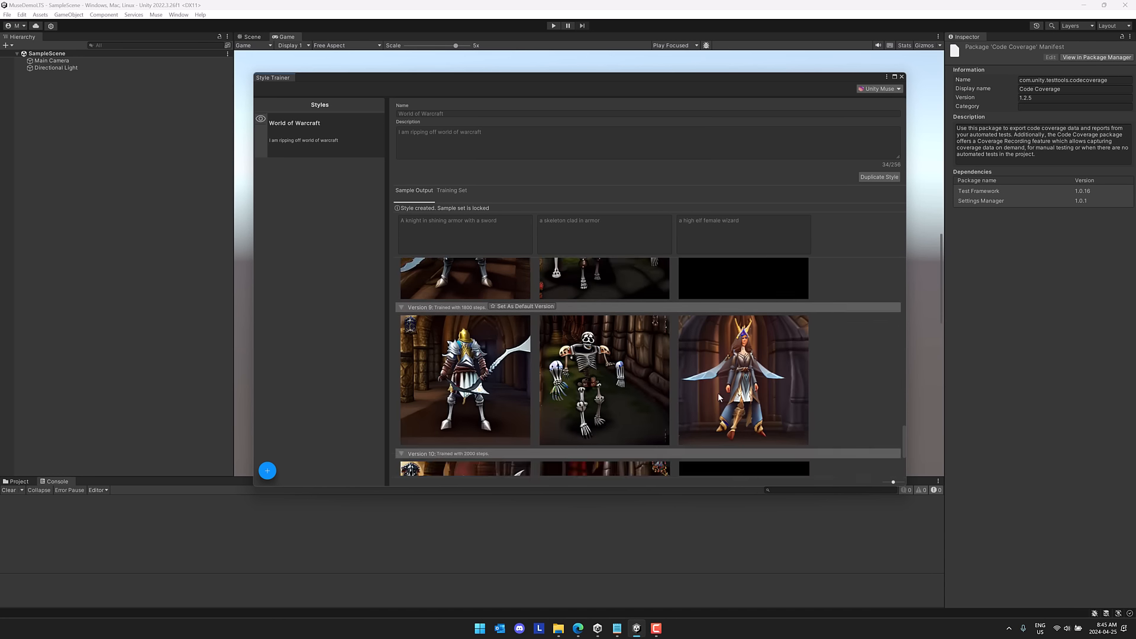
{"action": "scroll", "coordinate": [719, 397], "scroll_direction": "down", "scroll_amount": 3}
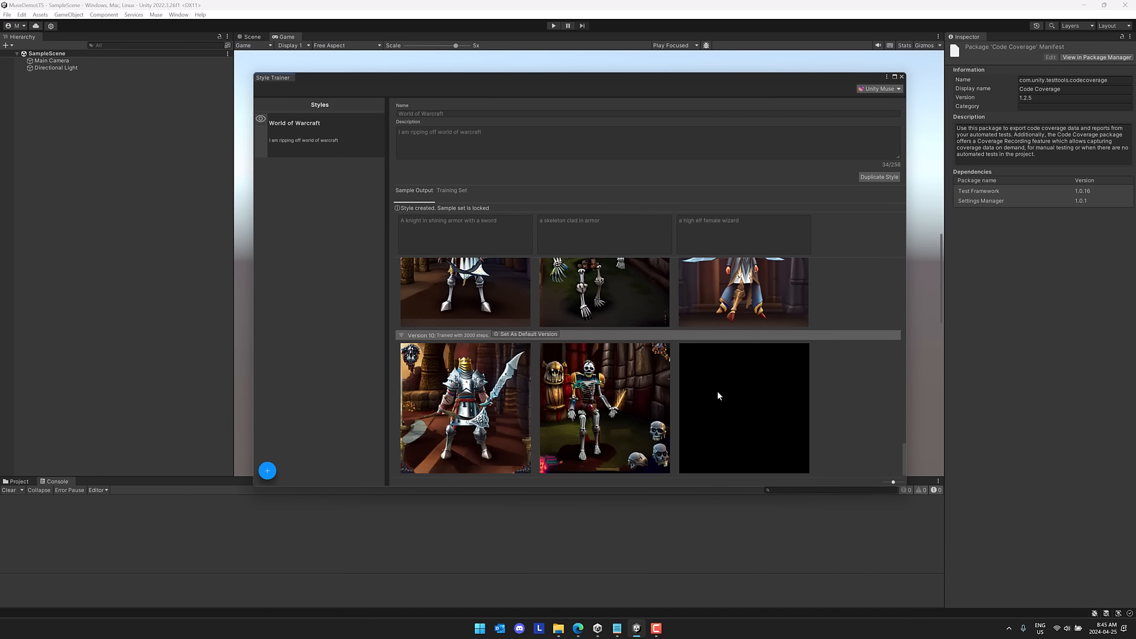
{"action": "scroll", "coordinate": [718, 396], "scroll_direction": "up", "scroll_amount": 10}
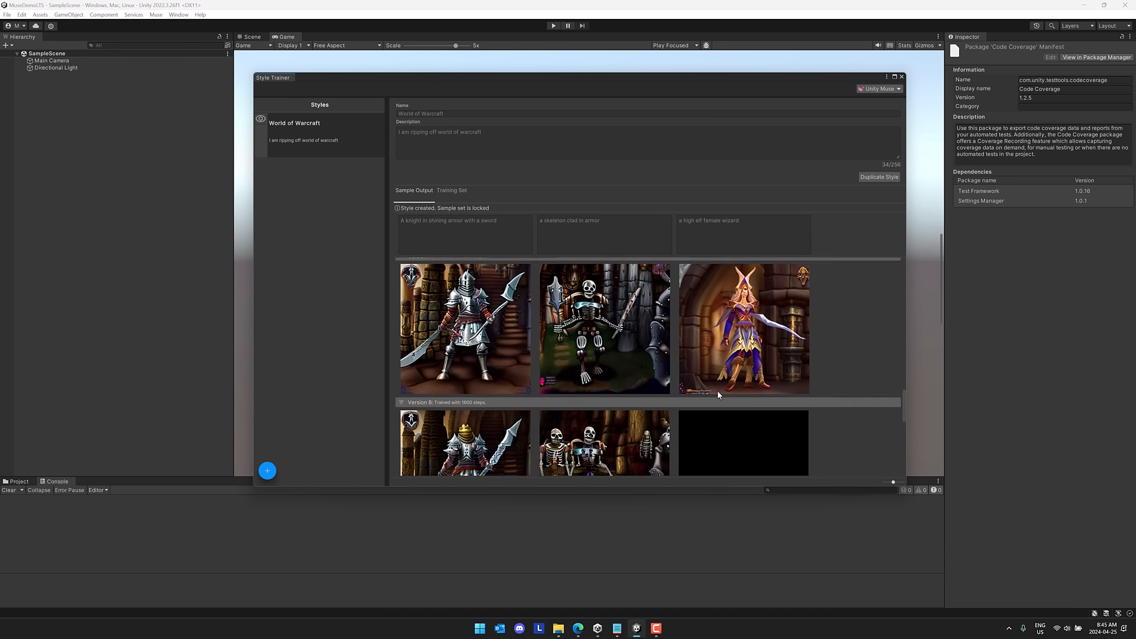
{"action": "scroll", "coordinate": [717, 394], "scroll_direction": "up", "scroll_amount": 7}
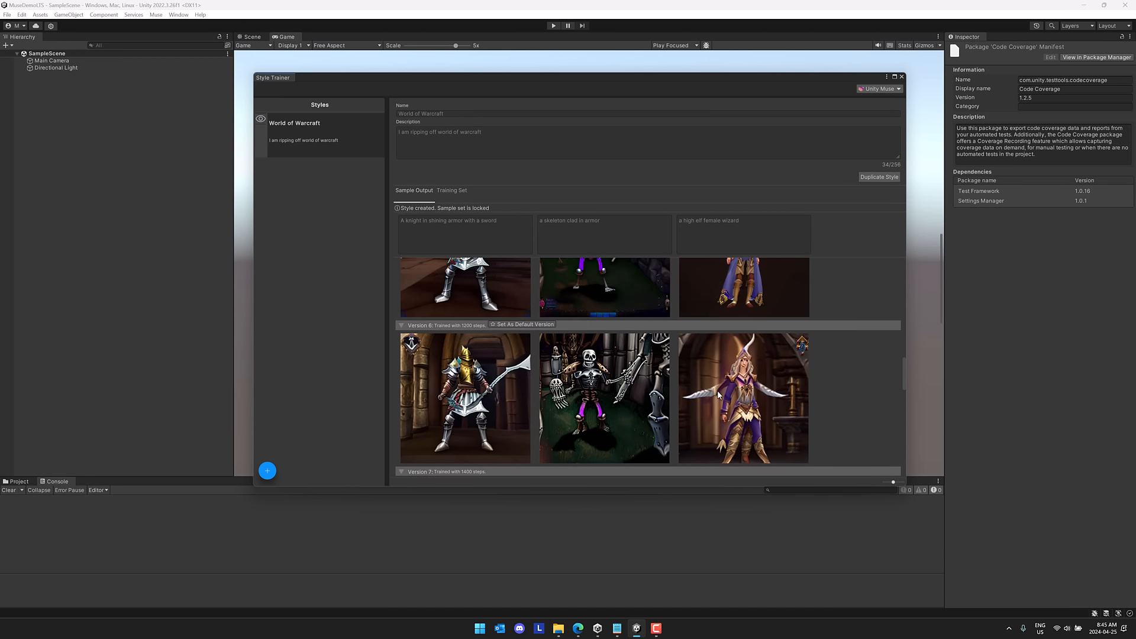
{"action": "scroll", "coordinate": [719, 395], "scroll_direction": "up", "scroll_amount": 3}
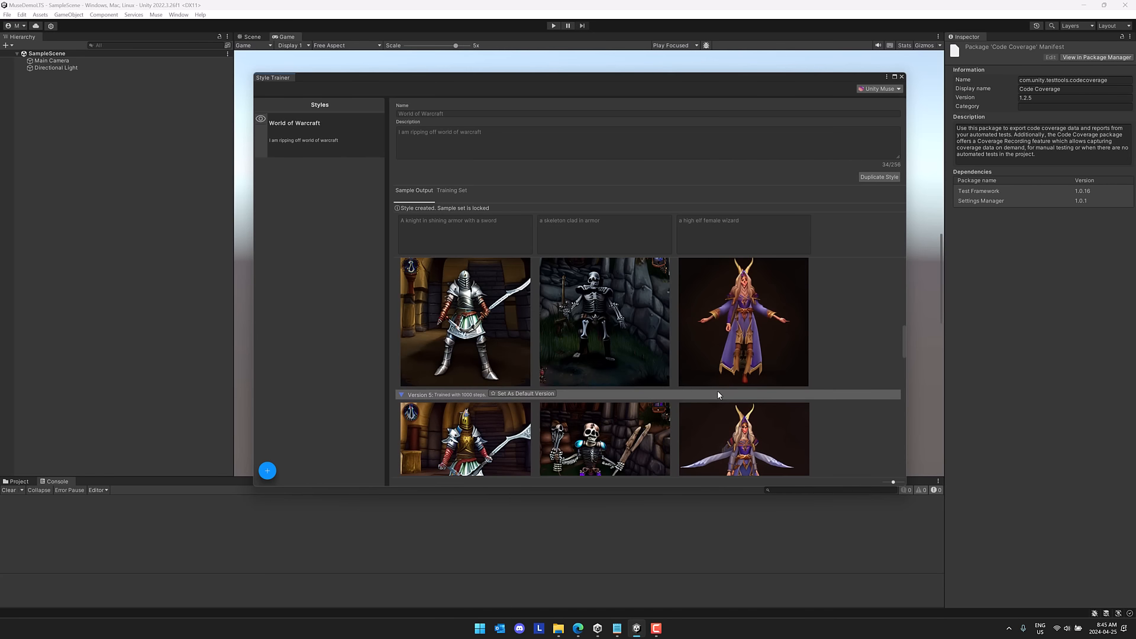
Compare the knight, skeleton and wizard samples across Versions 2 to 10 of the World of Warcraft style once more.
{"action": "scroll", "coordinate": [717, 390], "scroll_direction": "up", "scroll_amount": 3}
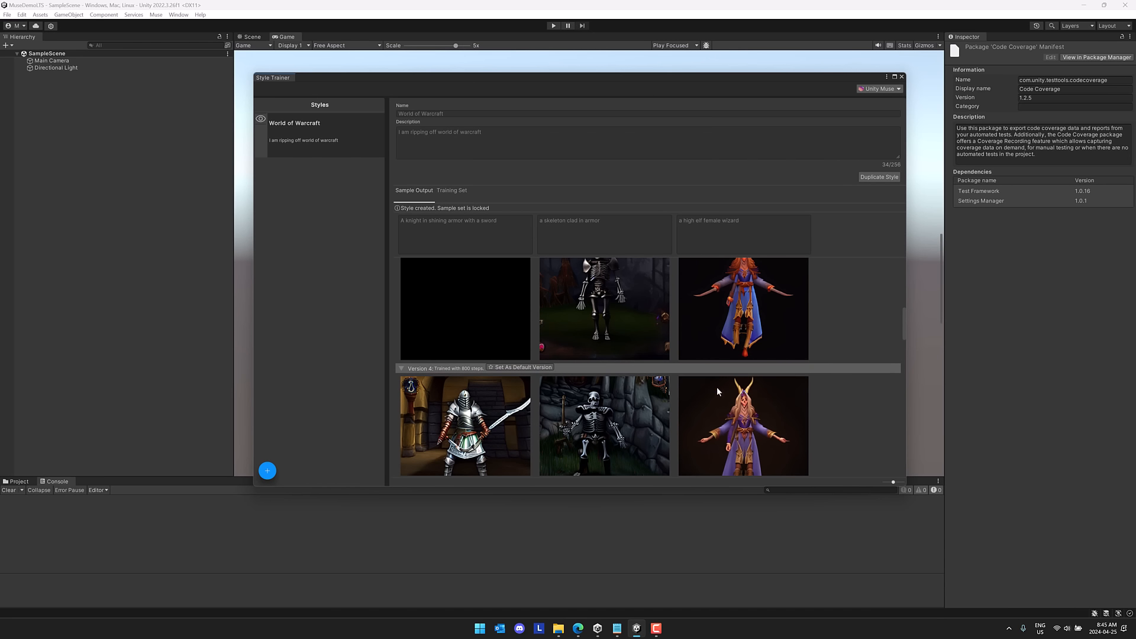
{"action": "scroll", "coordinate": [716, 389], "scroll_direction": "up", "scroll_amount": 1}
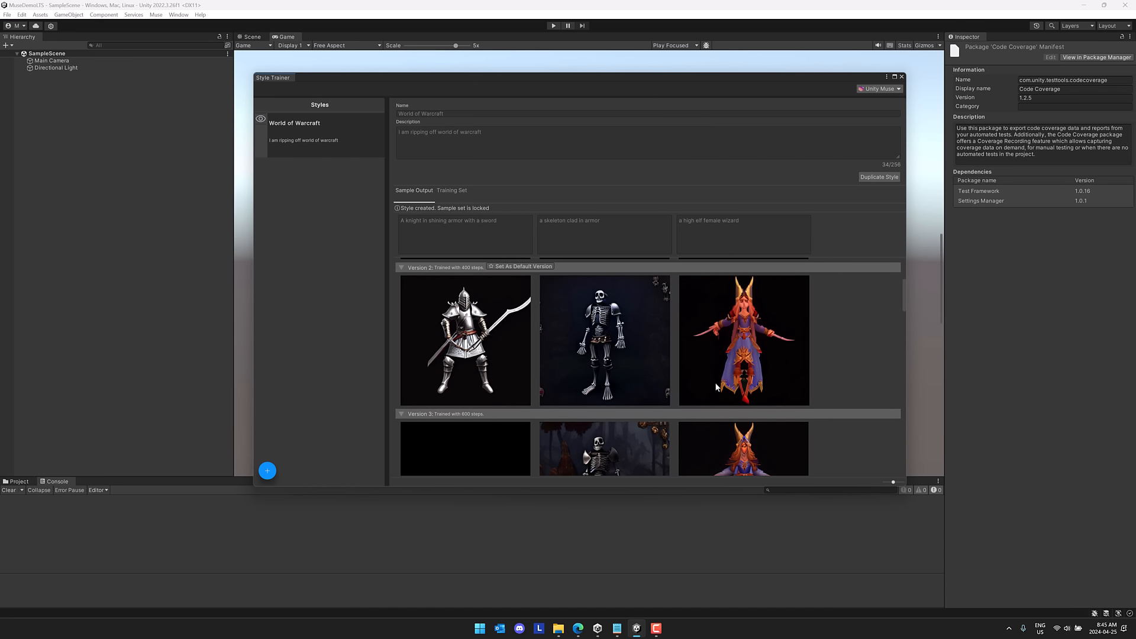
{"action": "scroll", "coordinate": [711, 382], "scroll_direction": "down", "scroll_amount": 6}
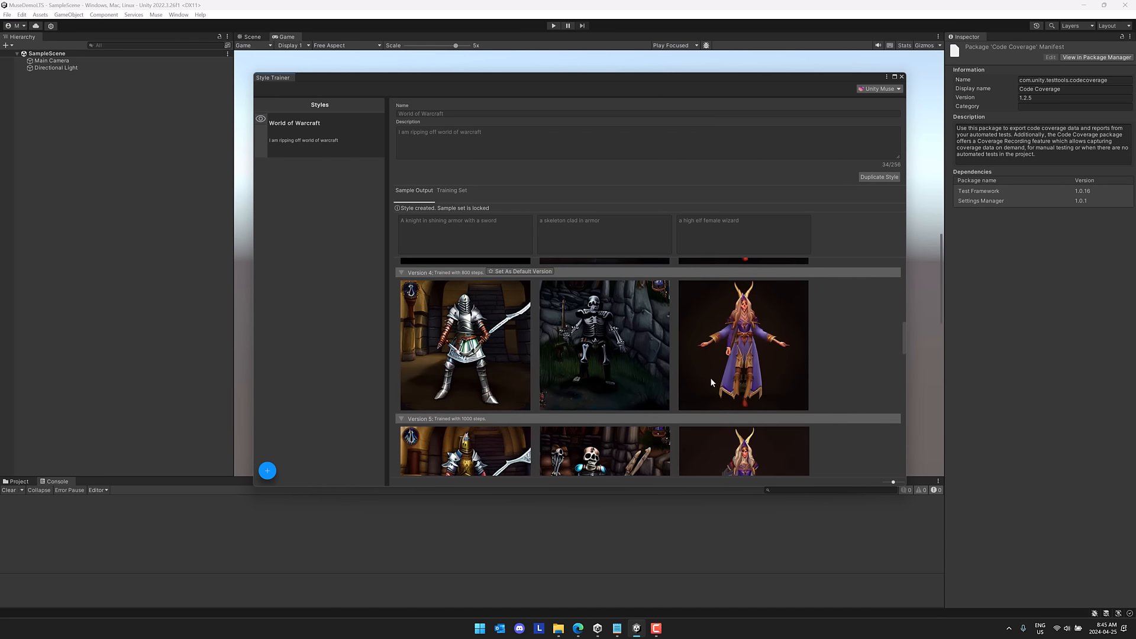
{"action": "scroll", "coordinate": [711, 382], "scroll_direction": "down", "scroll_amount": 7}
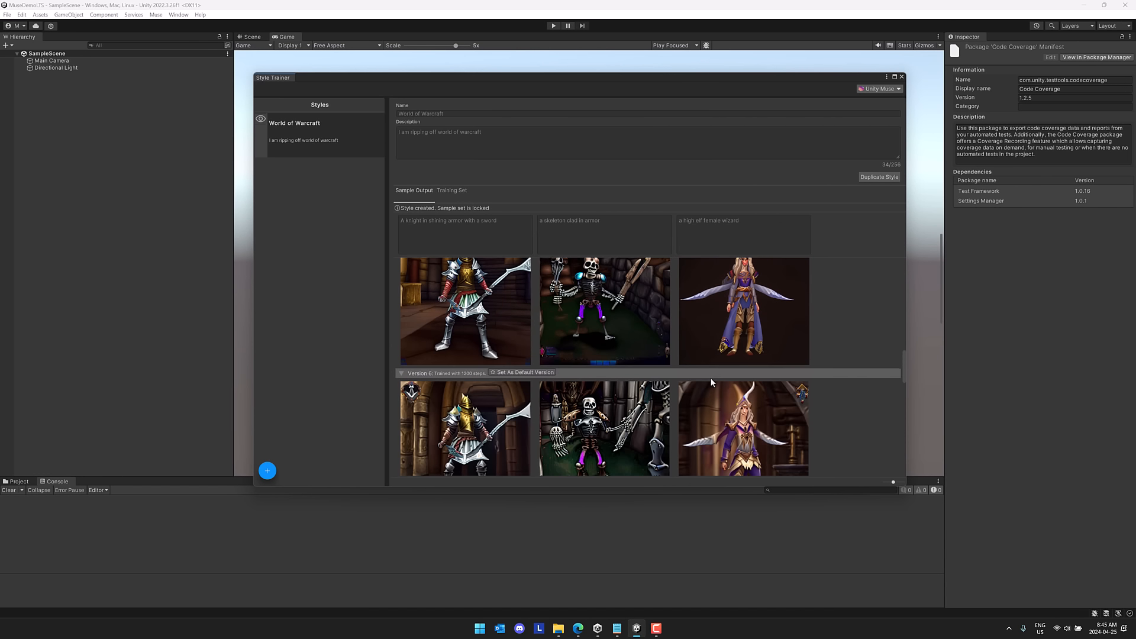
{"action": "scroll", "coordinate": [711, 381], "scroll_direction": "down", "scroll_amount": 3}
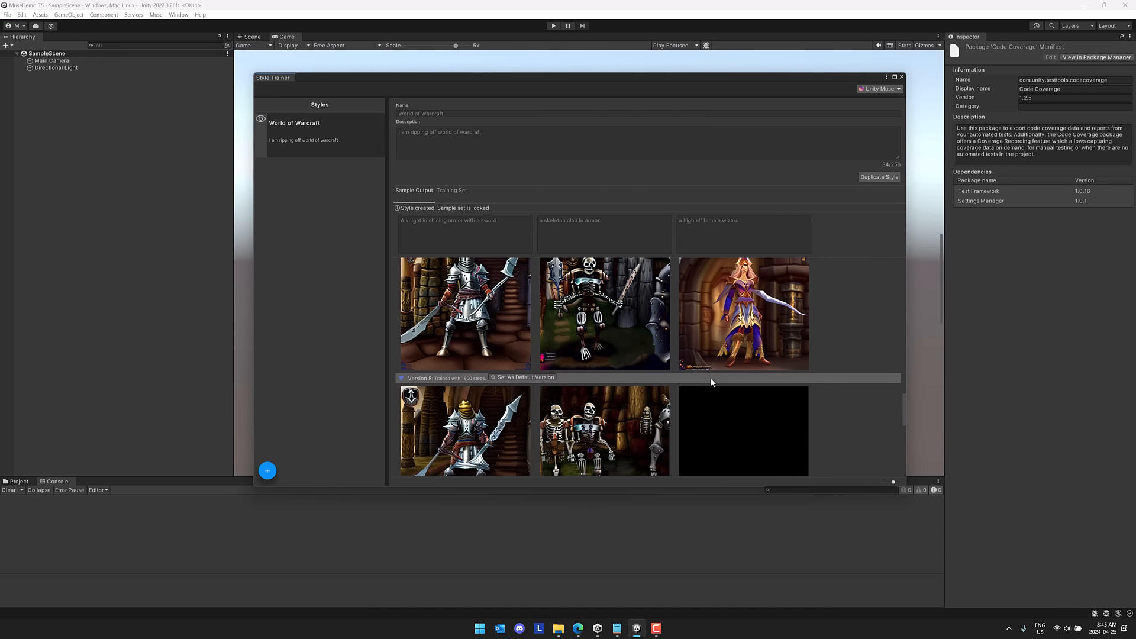
{"action": "scroll", "coordinate": [711, 381], "scroll_direction": "up", "scroll_amount": 1}
{"action": "scroll", "coordinate": [711, 381], "scroll_direction": "down", "scroll_amount": 6}
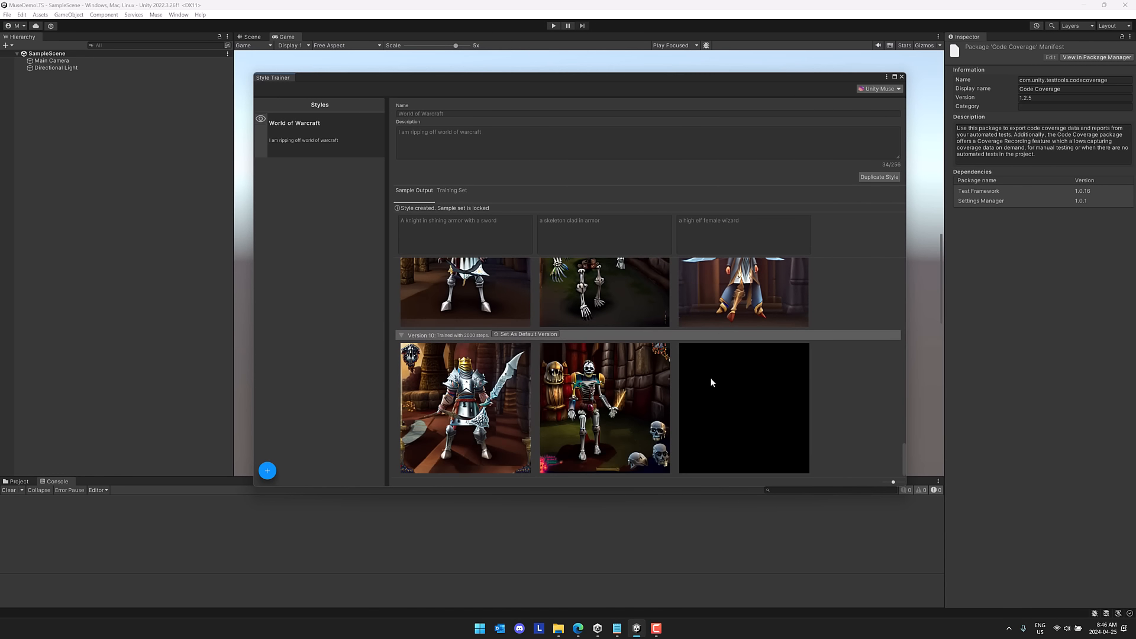
{"action": "scroll", "coordinate": [710, 378], "scroll_direction": "up", "scroll_amount": 5}
{"action": "scroll", "coordinate": [718, 370], "scroll_direction": "up", "scroll_amount": 4}
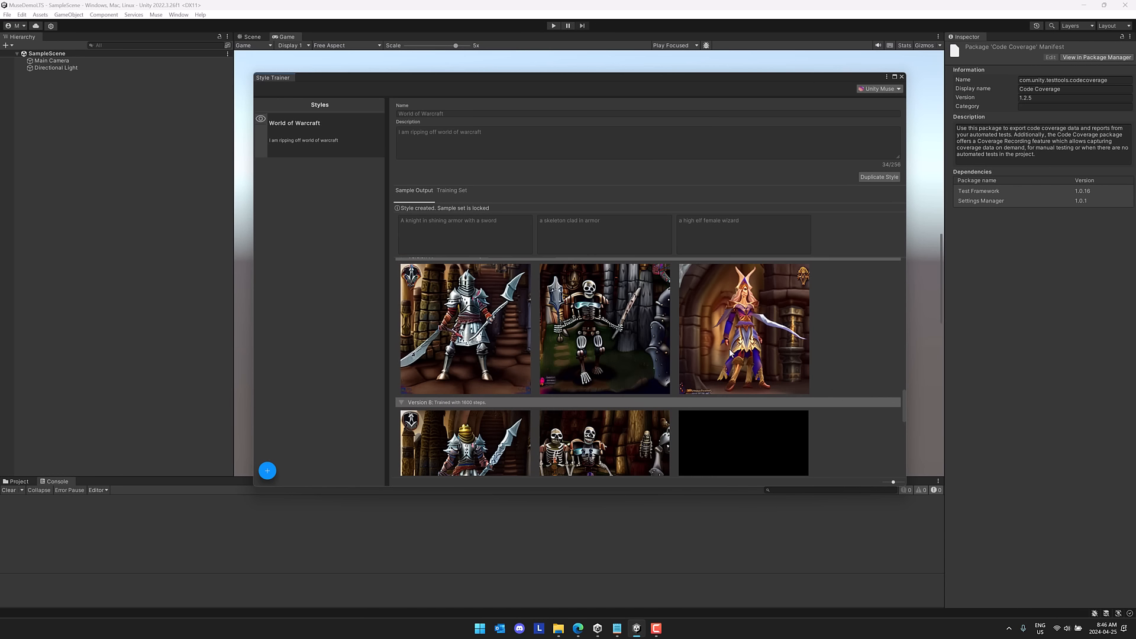
{"action": "scroll", "coordinate": [737, 344], "scroll_direction": "up", "scroll_amount": 2}
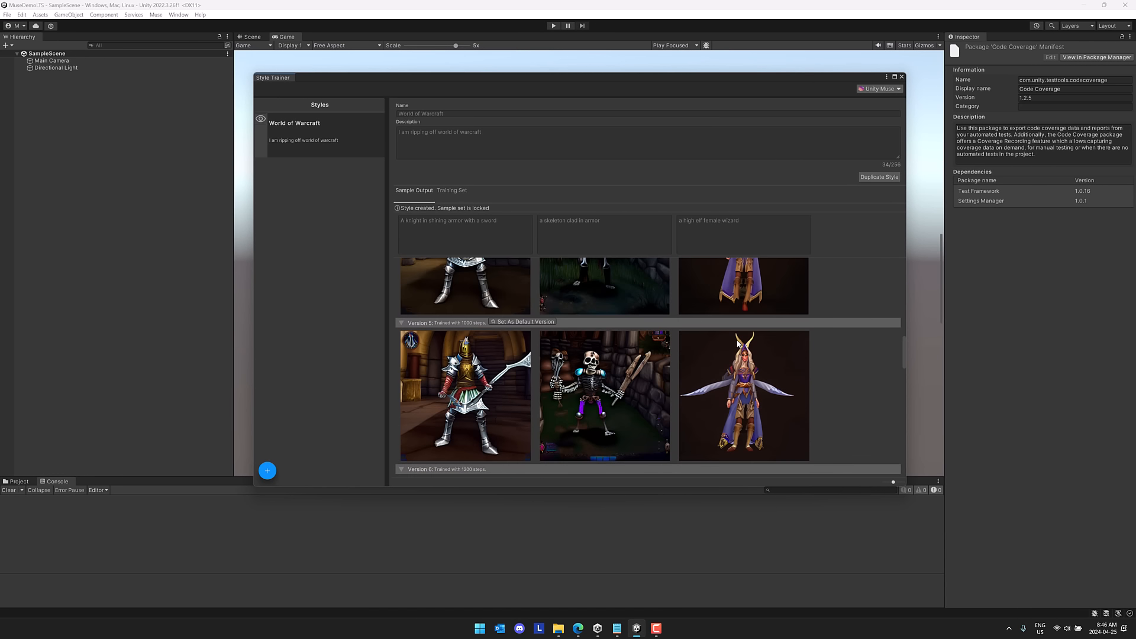
{"action": "scroll", "coordinate": [725, 351], "scroll_direction": "up", "scroll_amount": 2}
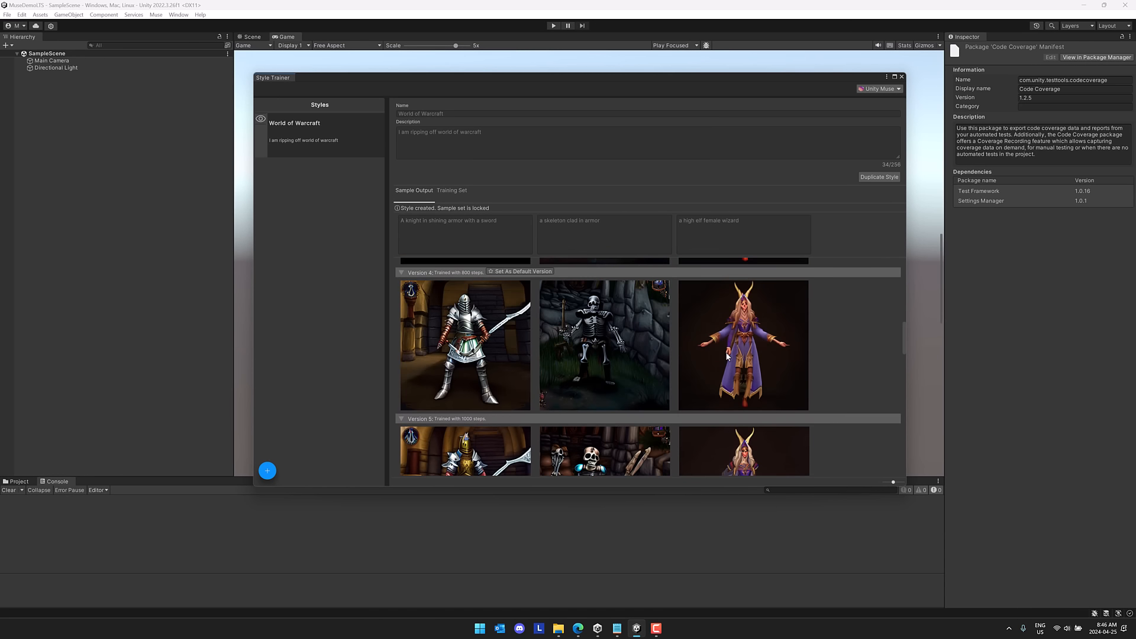
Set Version 2 of the World of Warcraft style as its default version and close the Style Trainer.
{"action": "scroll", "coordinate": [727, 356], "scroll_direction": "up", "scroll_amount": 6}
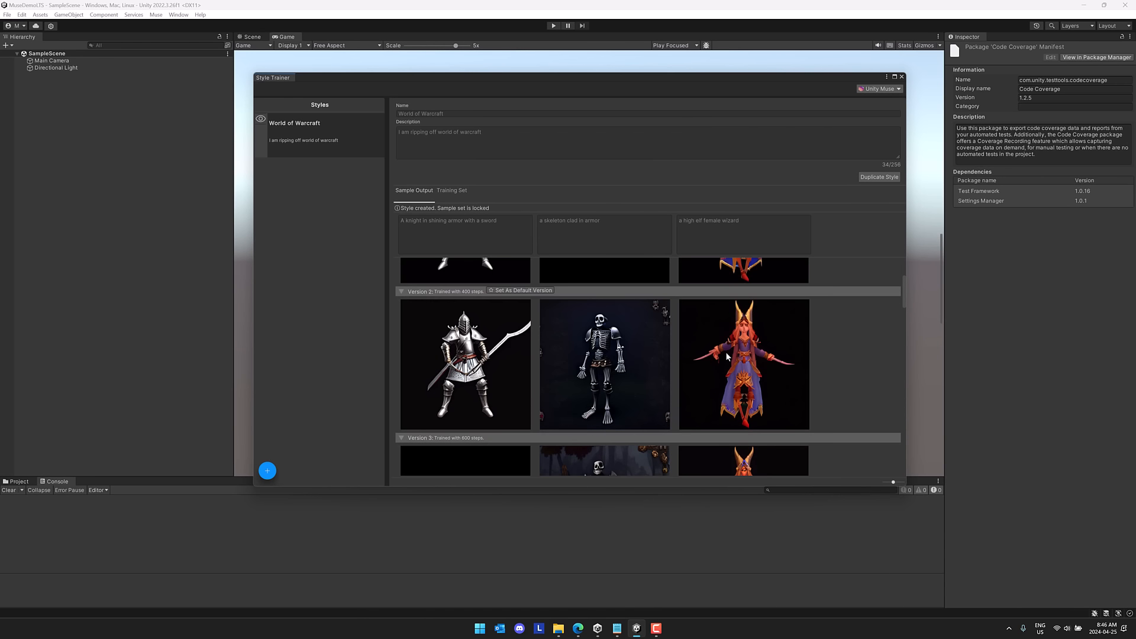
{"action": "left_click", "coordinate": [539, 291]}
{"action": "left_click", "coordinate": [901, 77]}
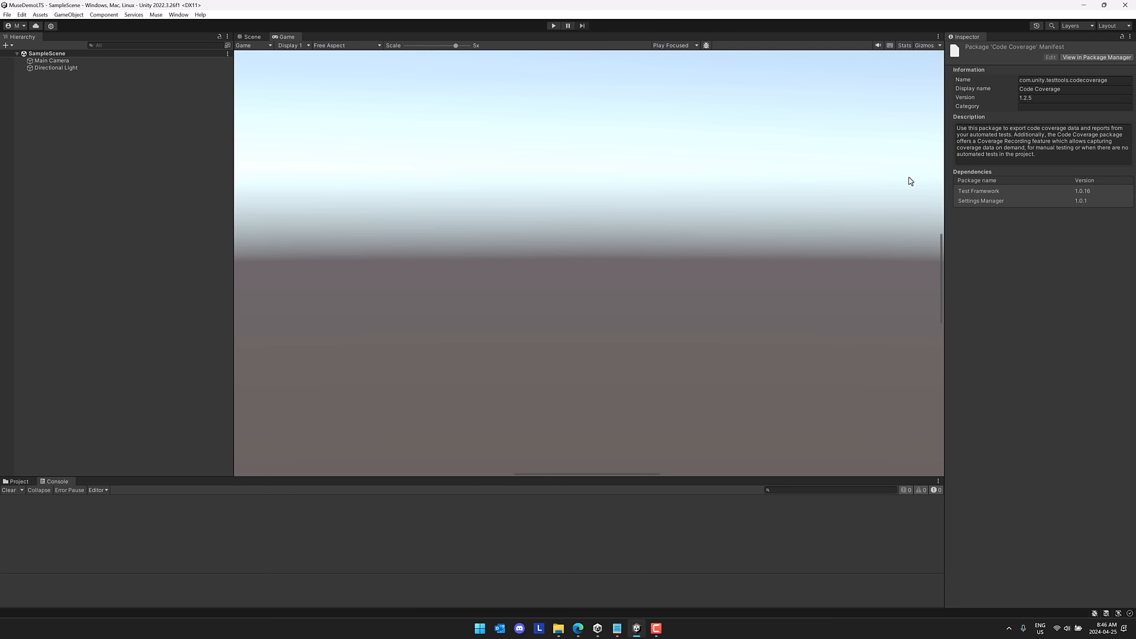
Open a new Muse sprite generator and enter the prompt "a centaur with a bow".
{"action": "left_click", "coordinate": [178, 14]}
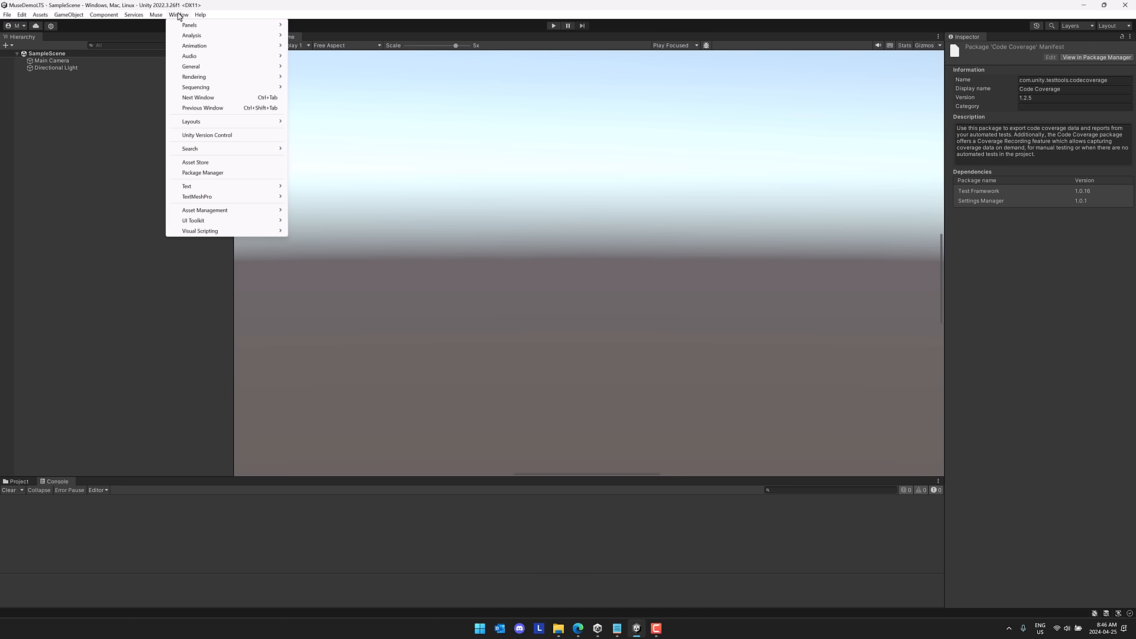
{"action": "mouse_move", "coordinate": [157, 15]}
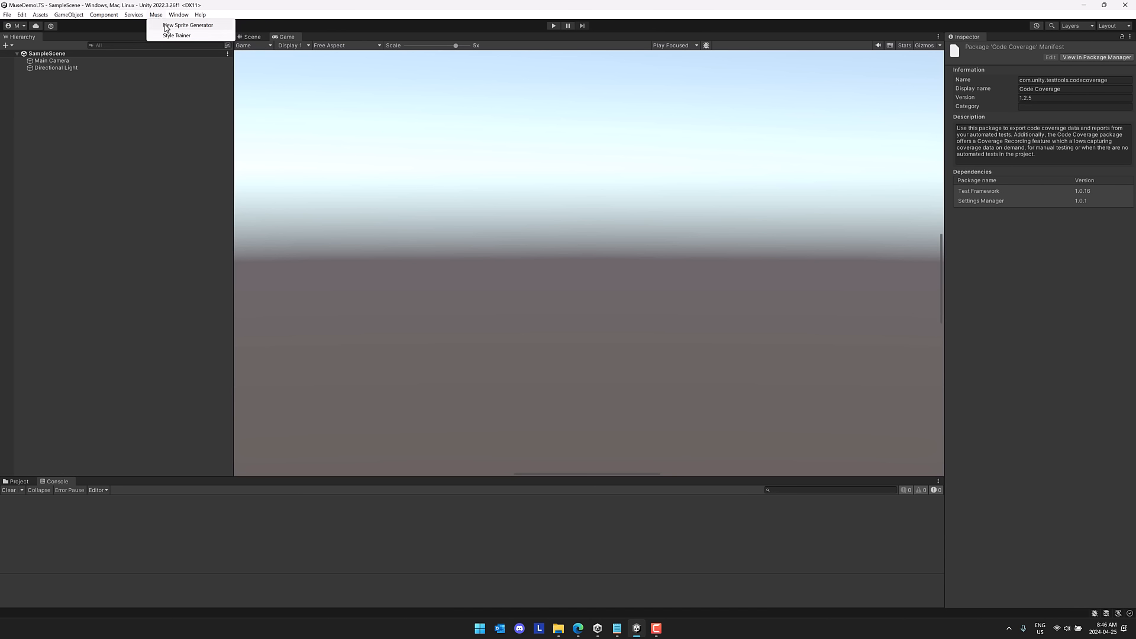
{"action": "left_click", "coordinate": [177, 25]}
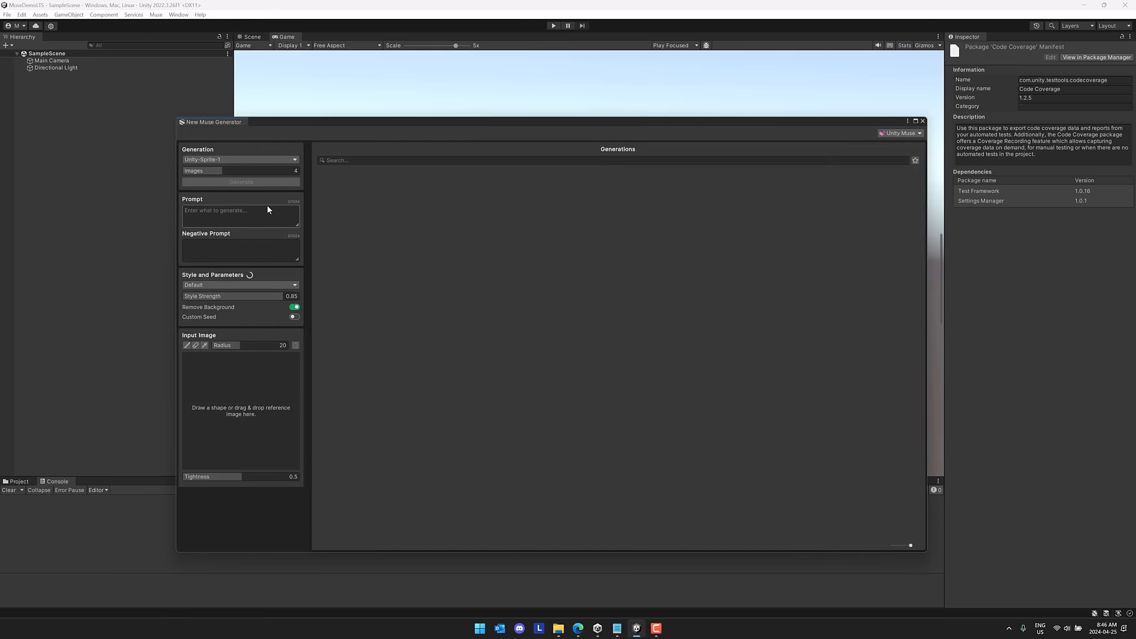
{"action": "type", "text": "a centaur wit"}
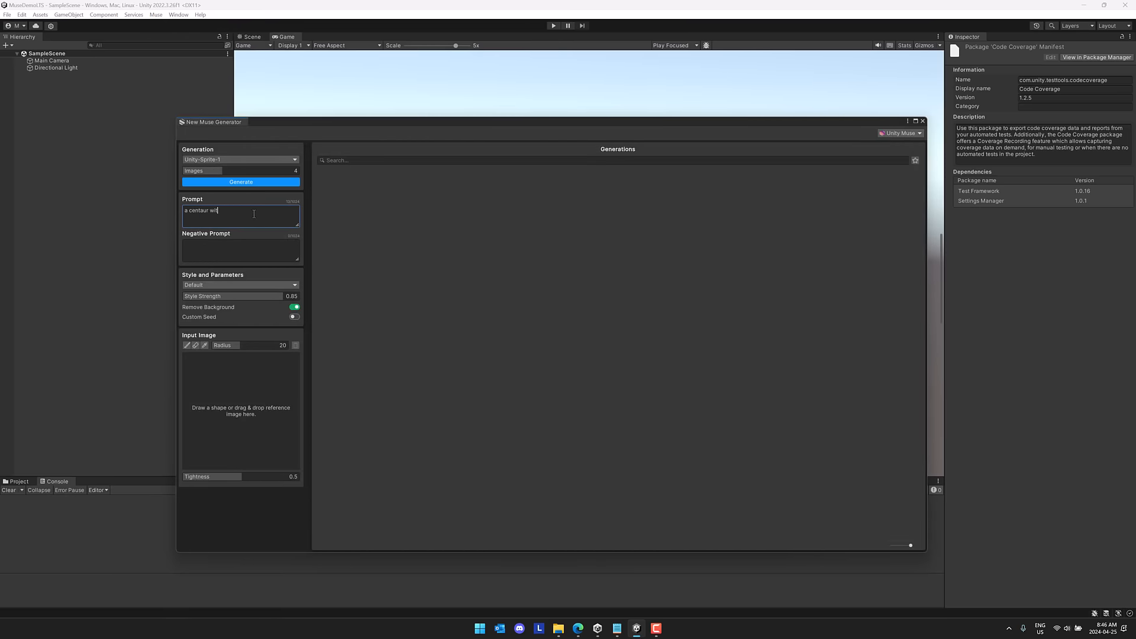
{"action": "type", "text": "h a bow"}
Choose the World of Warcraft style for the centaur prompt and generate four sprites.
{"action": "left_click", "coordinate": [225, 286]}
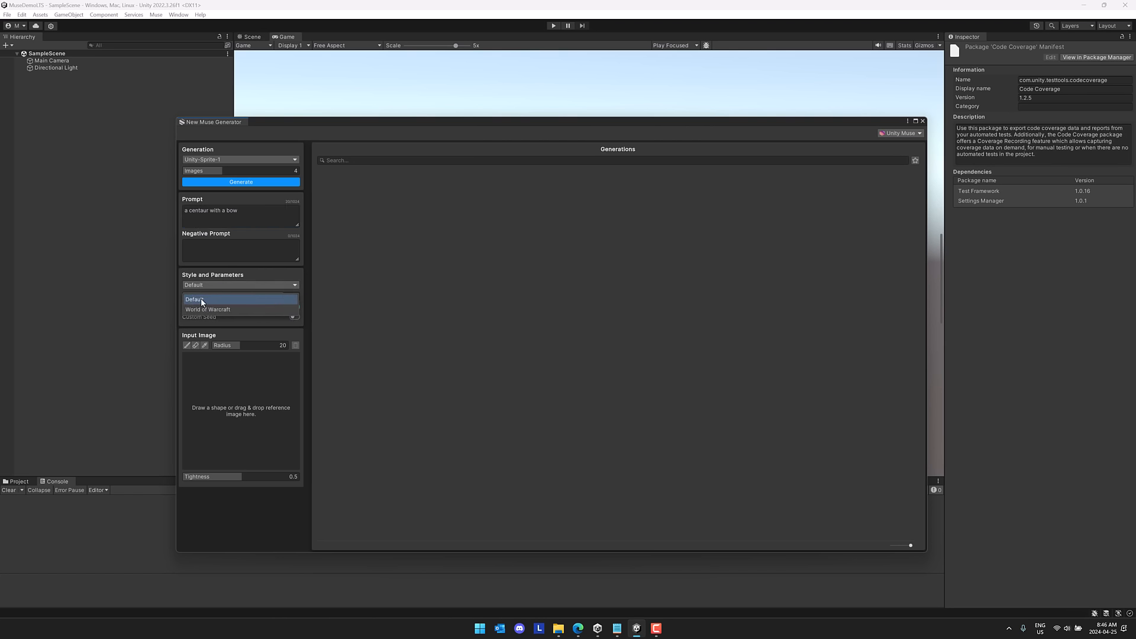
{"action": "left_click", "coordinate": [209, 287]}
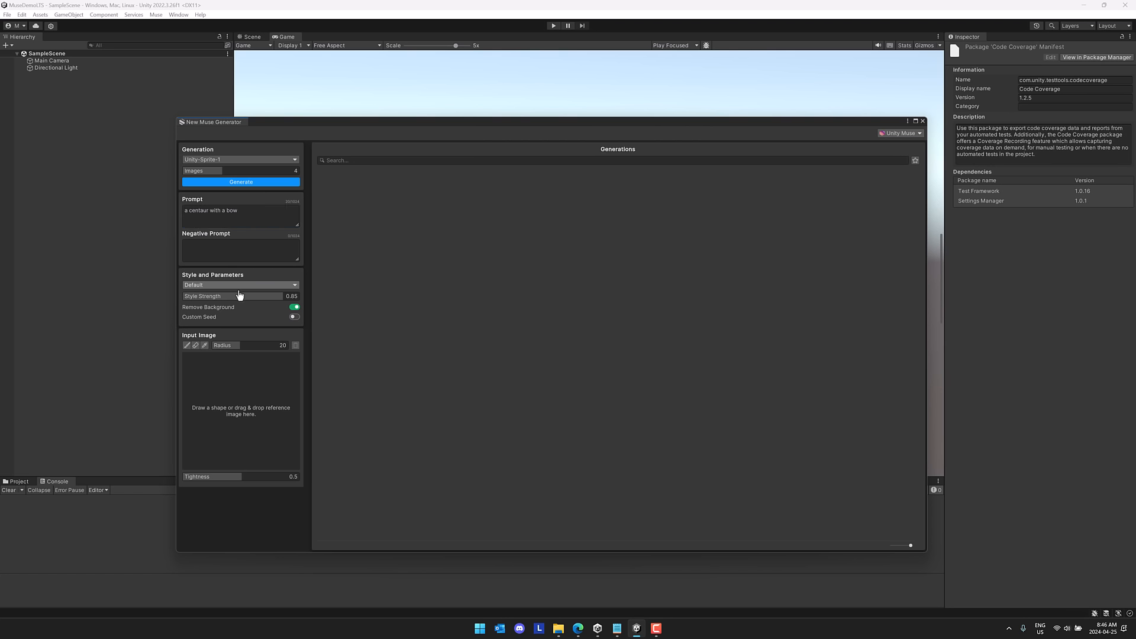
{"action": "left_click", "coordinate": [249, 289]}
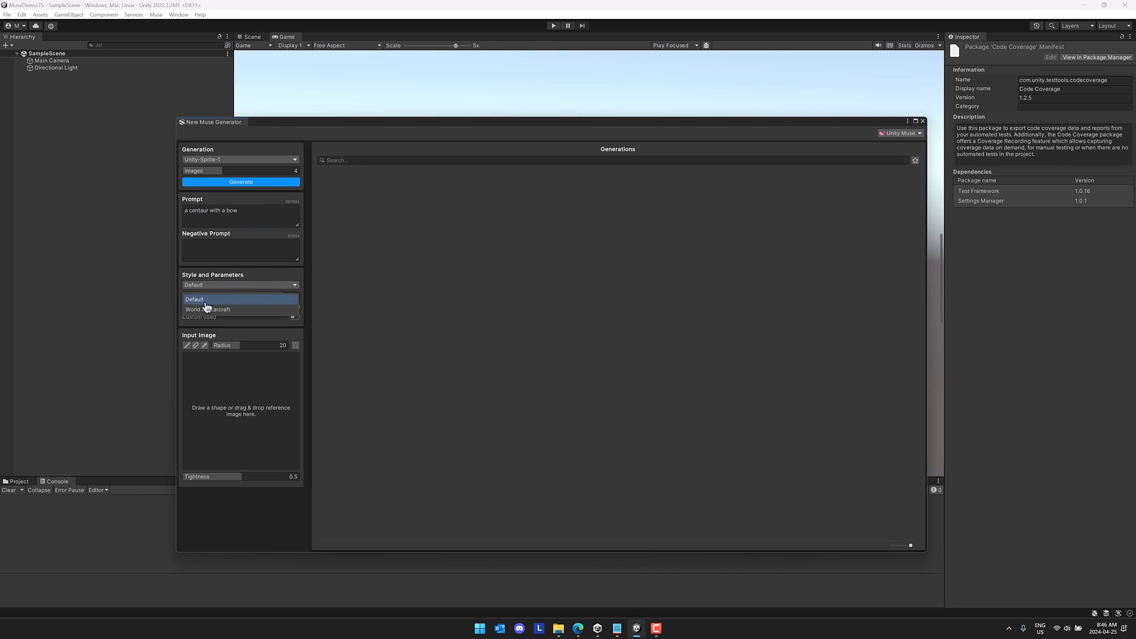
{"action": "left_click", "coordinate": [203, 310]}
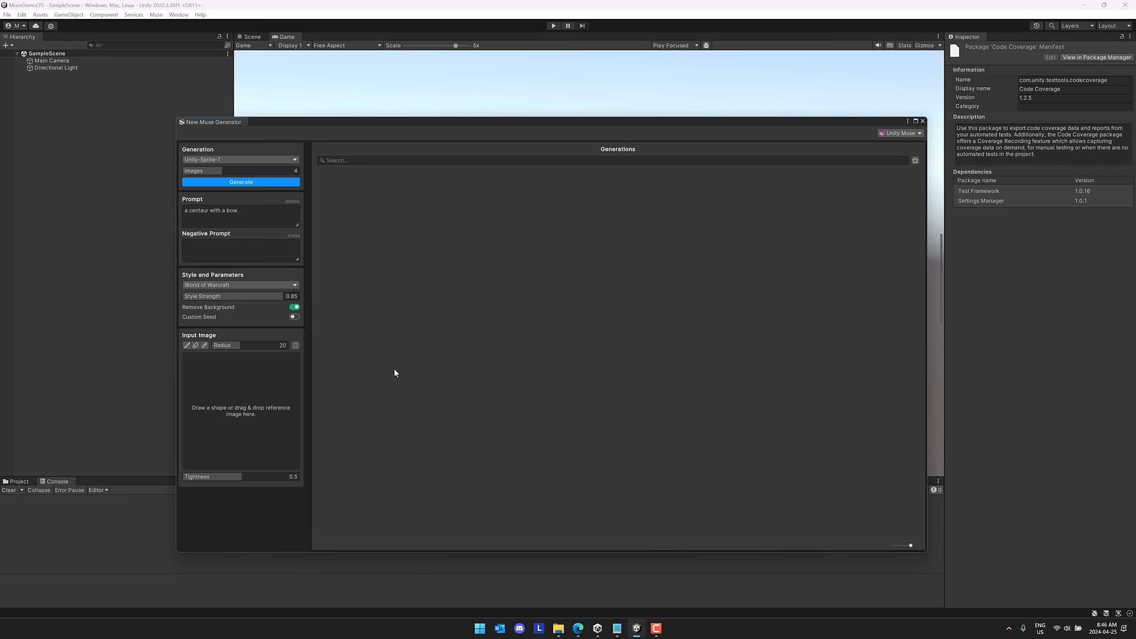
{"action": "left_click", "coordinate": [244, 183]}
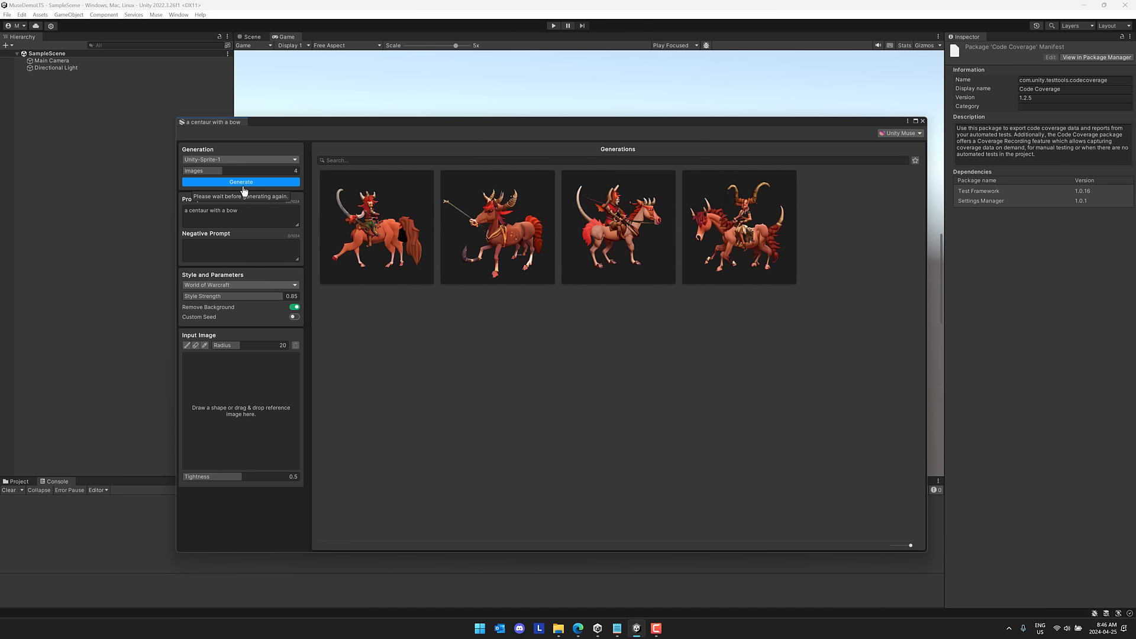
Brush a rough four-legged horse figure as the input image, generate four more centaur sprites and close the sprite generator.
{"action": "mouse_move", "coordinate": [472, 217]}
{"action": "left_click", "coordinate": [187, 345]}
{"action": "mouse_move", "coordinate": [200, 415]}
{"action": "left_mouse_down"}
{"action": "mouse_move", "coordinate": [194, 444]}
{"action": "mouse_move", "coordinate": [208, 439]}
{"action": "mouse_move", "coordinate": [211, 453]}
{"action": "mouse_move", "coordinate": [237, 418]}
{"action": "mouse_move", "coordinate": [241, 452]}
{"action": "left_mouse_up"}
{"action": "mouse_move", "coordinate": [251, 411]}
{"action": "left_mouse_down"}
{"action": "mouse_move", "coordinate": [264, 446]}
{"action": "mouse_move", "coordinate": [254, 368]}
{"action": "mouse_move", "coordinate": [261, 379]}
{"action": "left_mouse_up"}
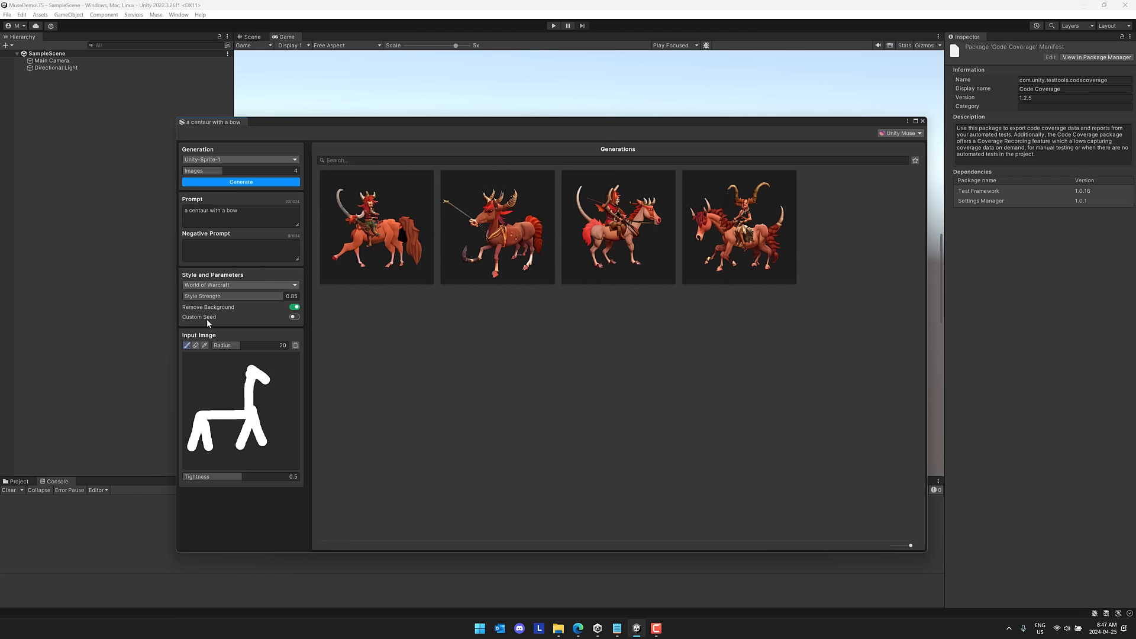
{"action": "left_click", "coordinate": [240, 181]}
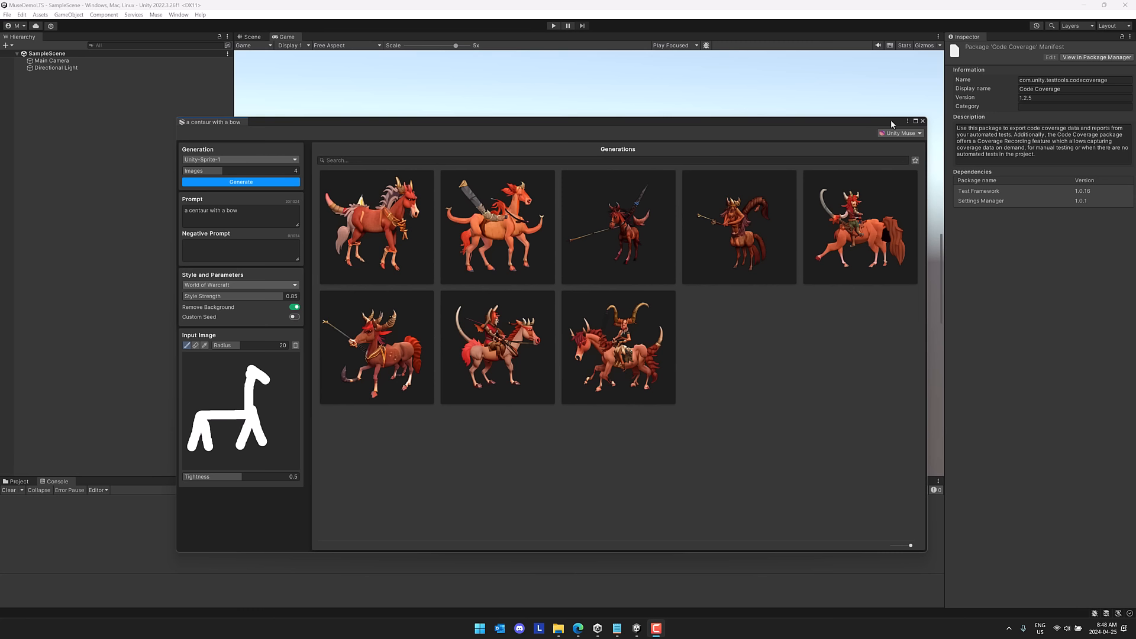
{"action": "left_click", "coordinate": [922, 121]}
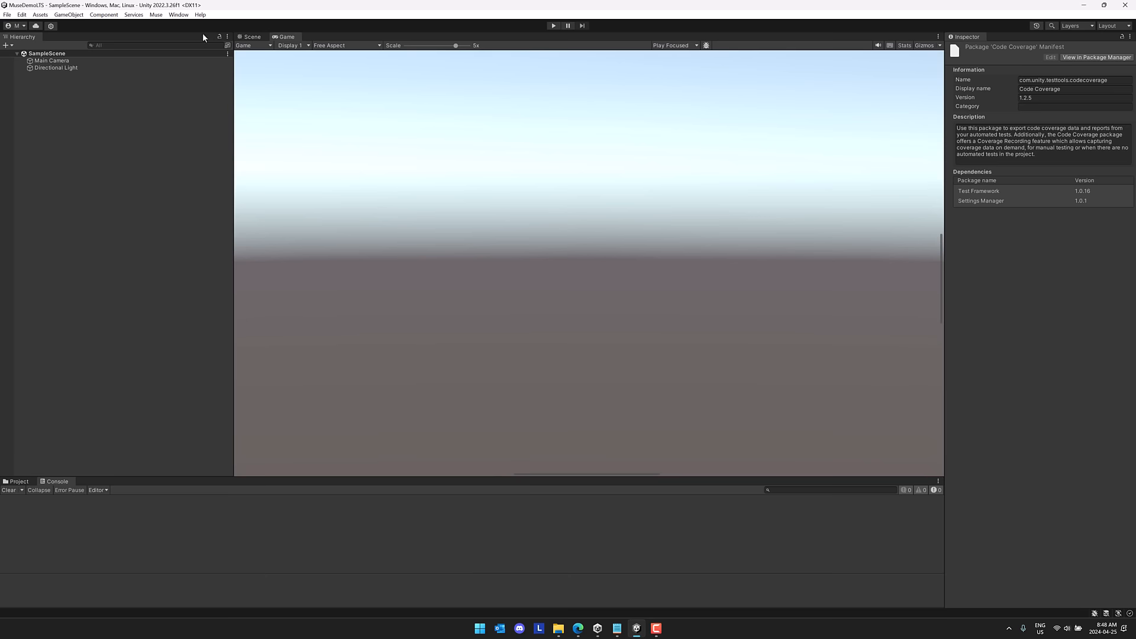
Add the package com.unity.muse.texture by name in the Package Manager and close it.
{"action": "left_click", "coordinate": [179, 14]}
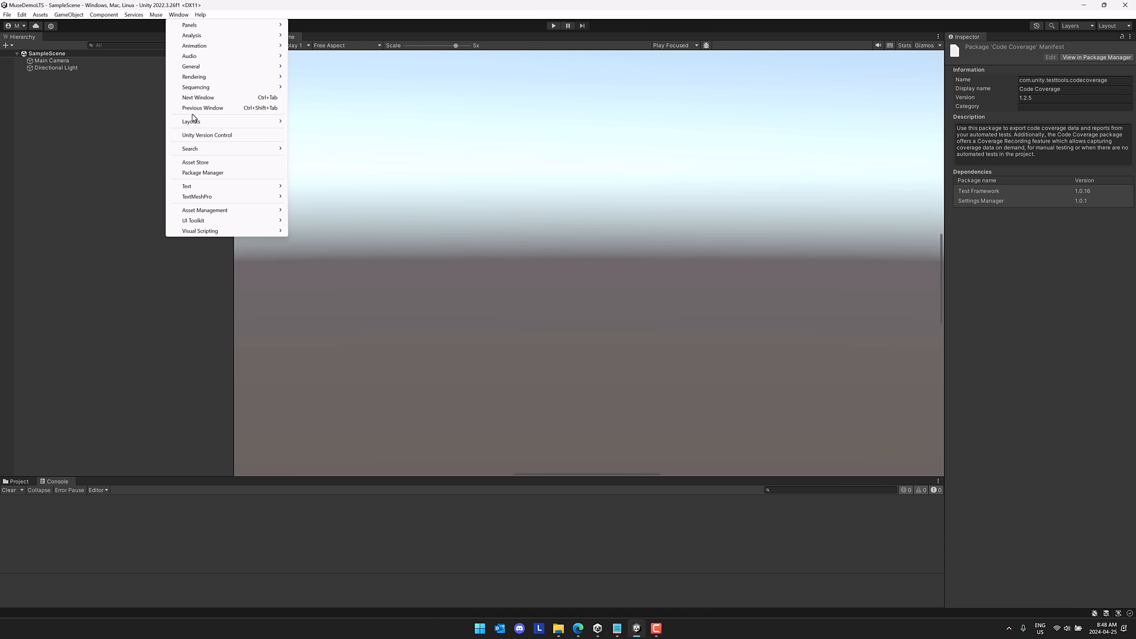
{"action": "left_click", "coordinate": [202, 172]}
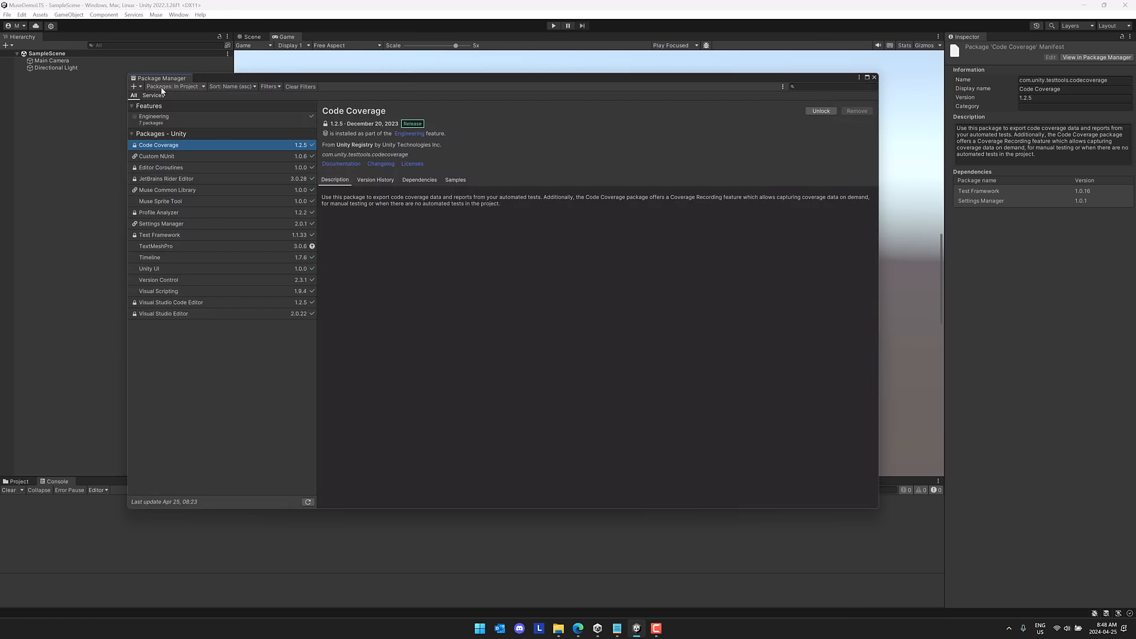
{"action": "left_click", "coordinate": [138, 85]}
{"action": "left_click", "coordinate": [152, 130]}
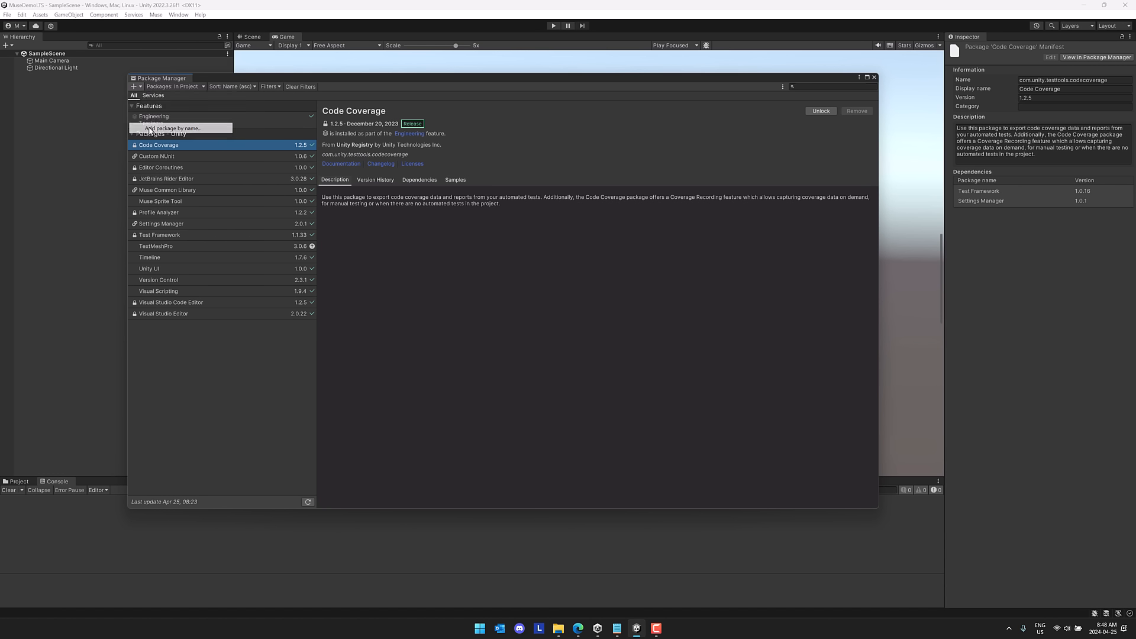
{"action": "type", "text": "com.unity.muse."}
{"action": "type", "text": "texture"}
{"action": "key", "text": "Return"}
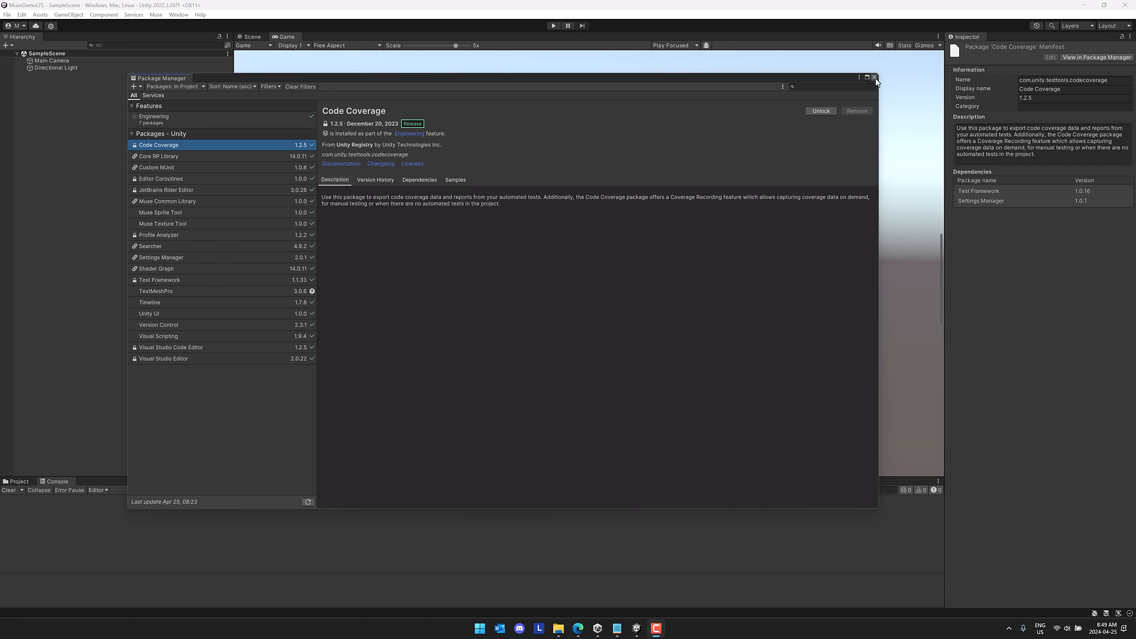
{"action": "left_click", "coordinate": [874, 77]}
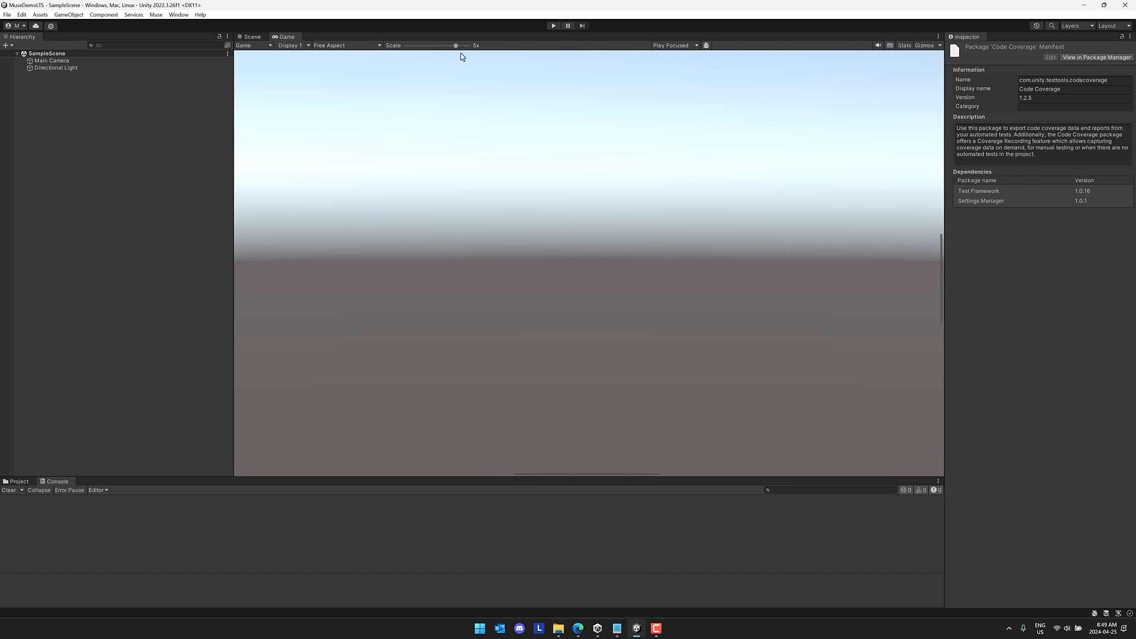
Open a new Muse texture generator using the Unity-Texture-1 model and enter the prompt "A brick road".
{"action": "left_click", "coordinate": [157, 15]}
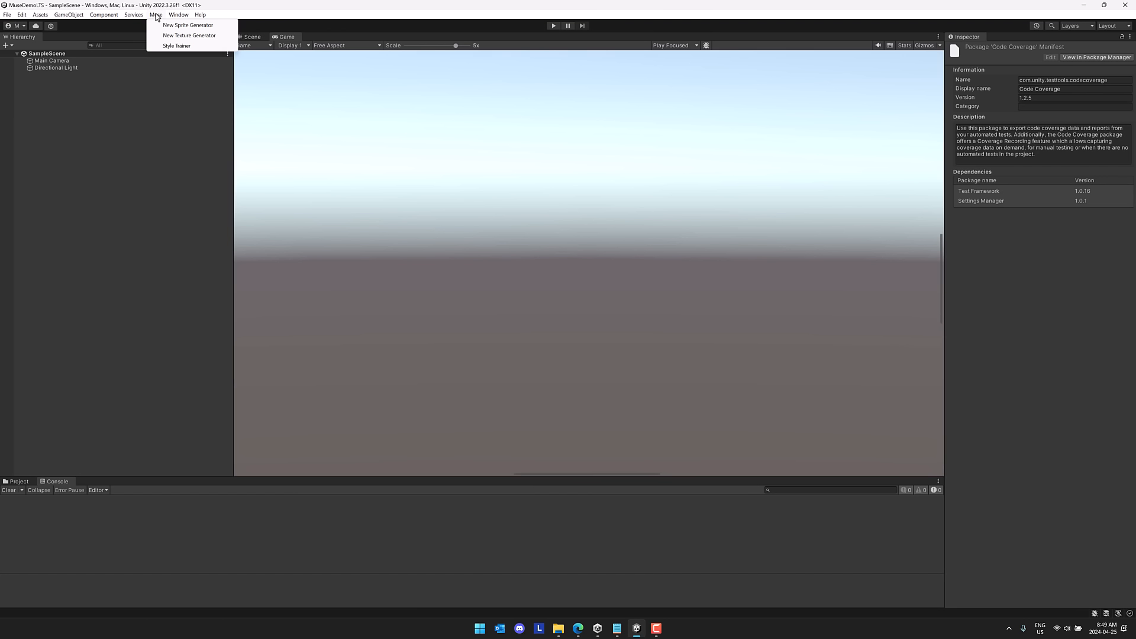
{"action": "left_click", "coordinate": [185, 35]}
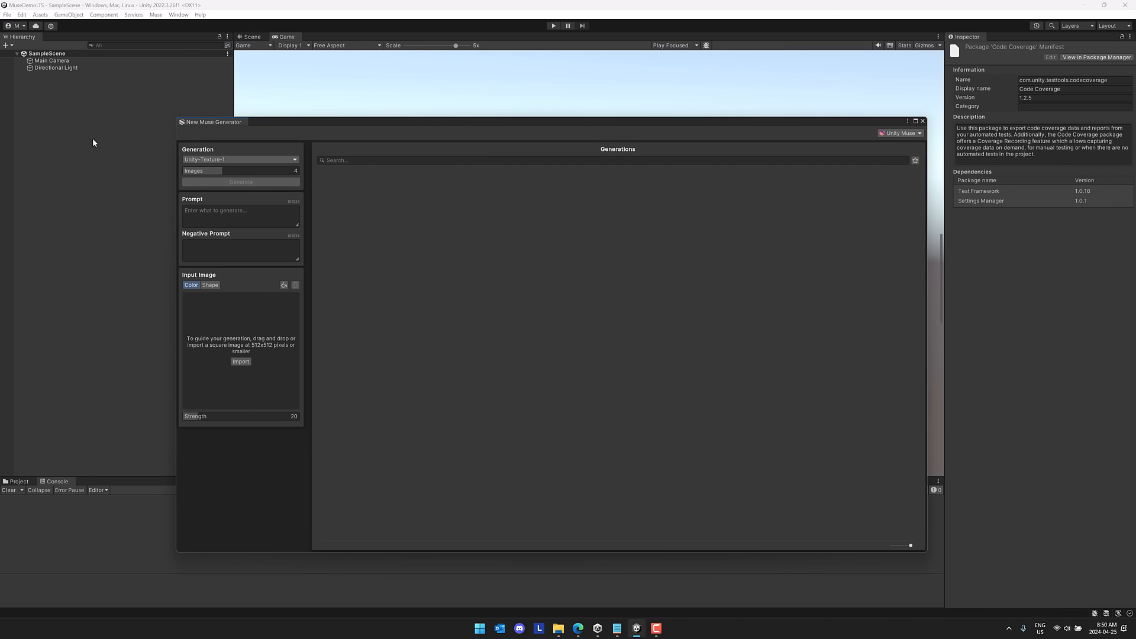
{"action": "left_click", "coordinate": [297, 159]}
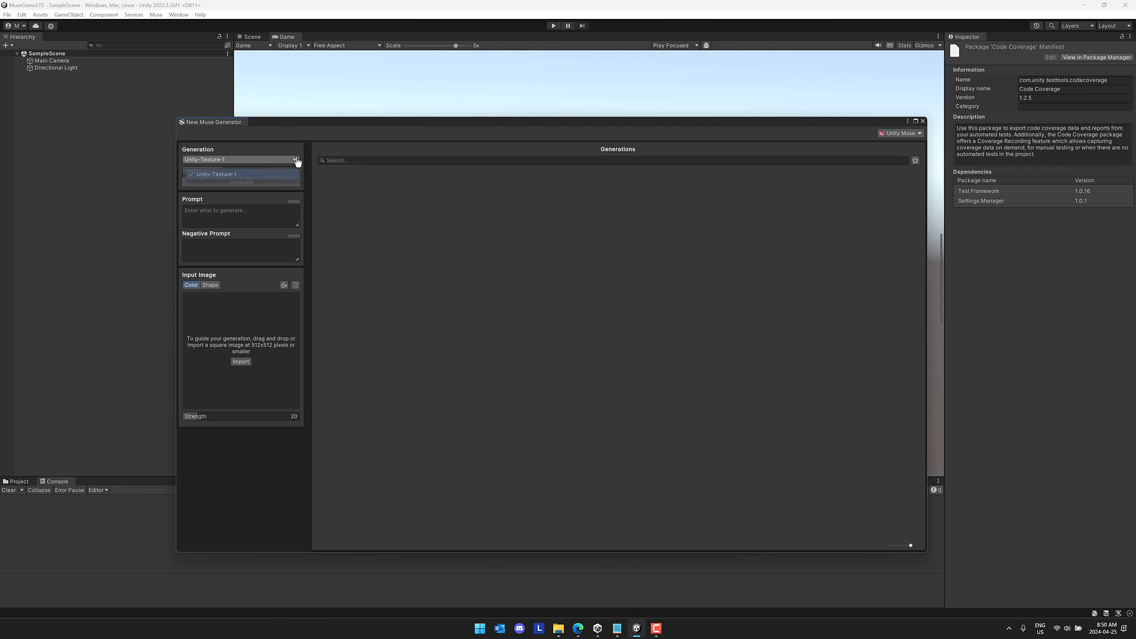
{"action": "left_click", "coordinate": [223, 171]}
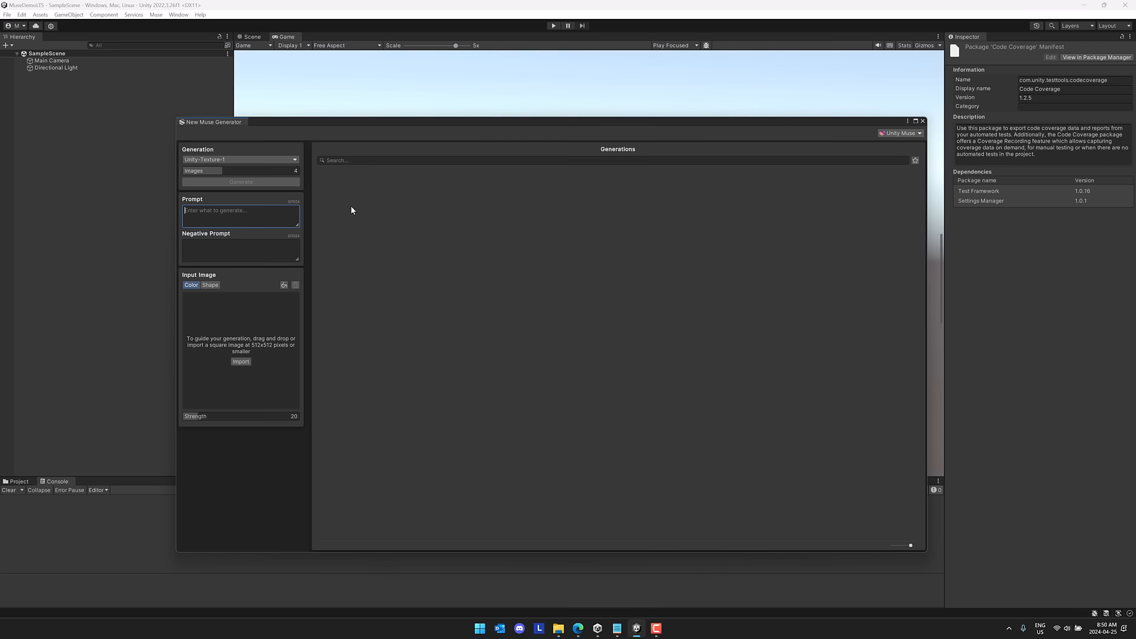
{"action": "type", "text": "A brick r"}
{"action": "type", "text": "oad"}
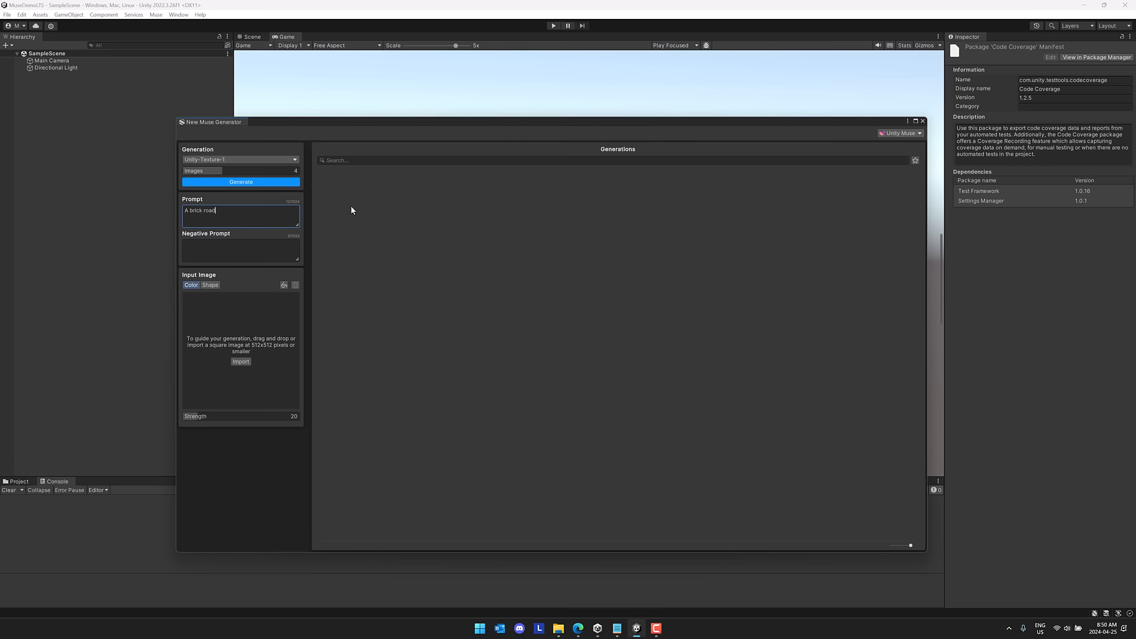
Set the negative prompt to "yellow" and generate four brick road textures.
{"action": "left_click", "coordinate": [235, 252]}
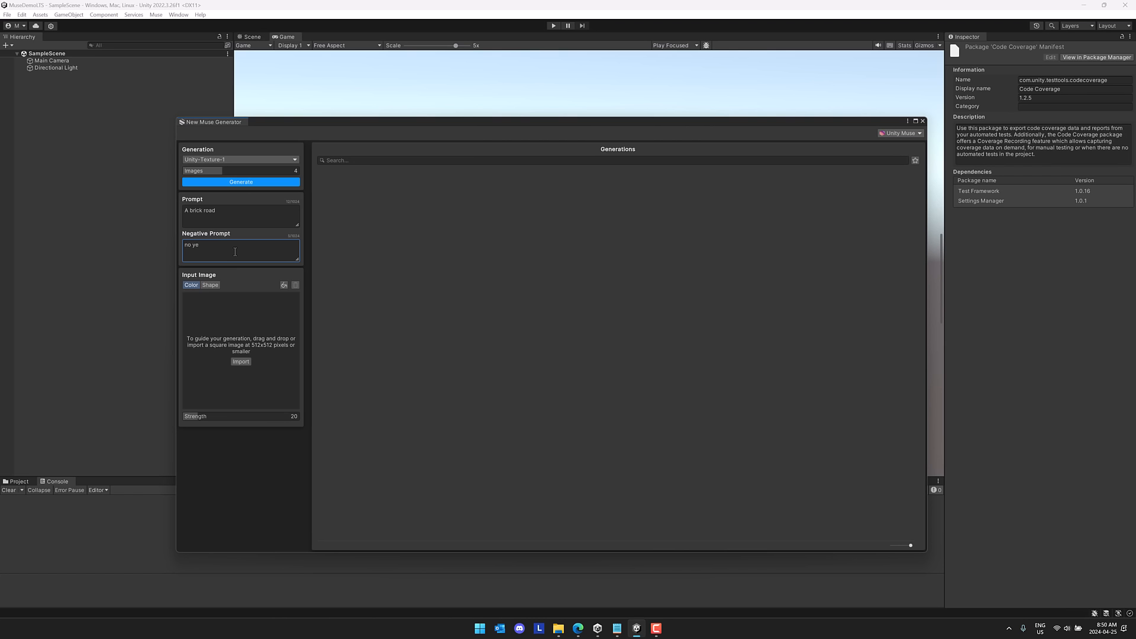
{"action": "type", "text": "yellow"}
{"action": "left_click", "coordinate": [248, 185]}
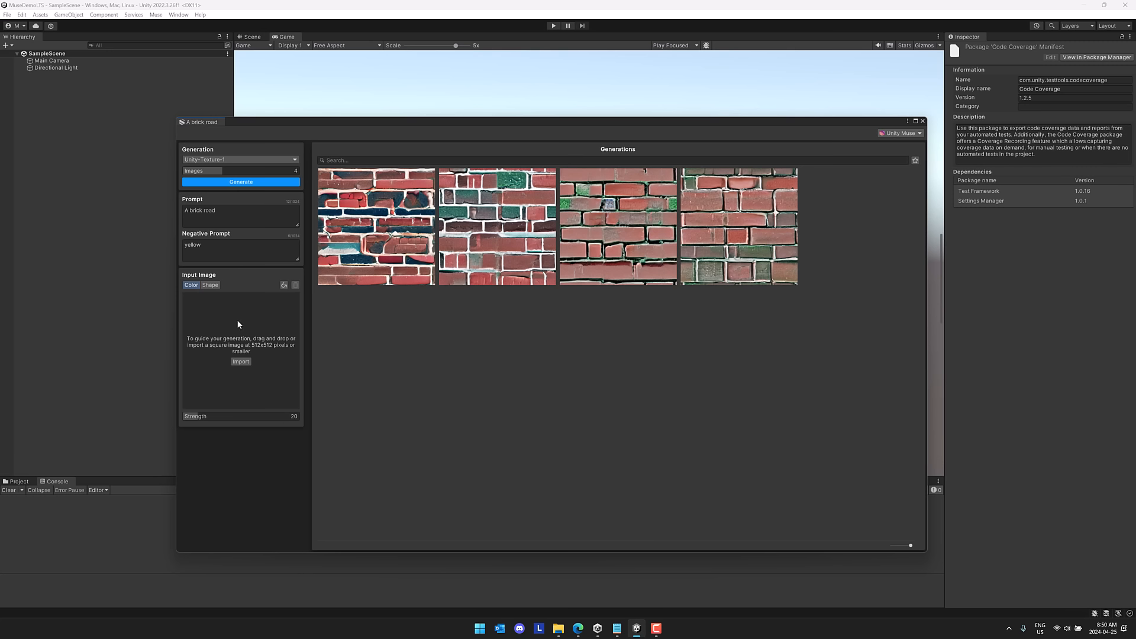
Guide the shape with the built-in herringbone pattern and generate four more brick road textures.
{"action": "left_click", "coordinate": [210, 286]}
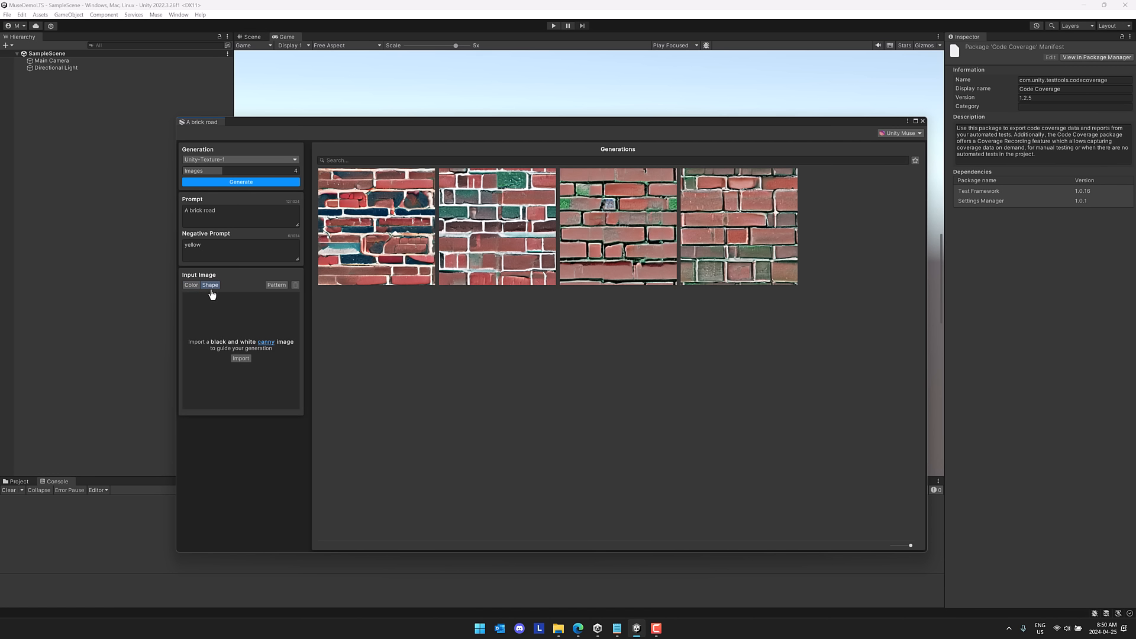
{"action": "left_click", "coordinate": [276, 285]}
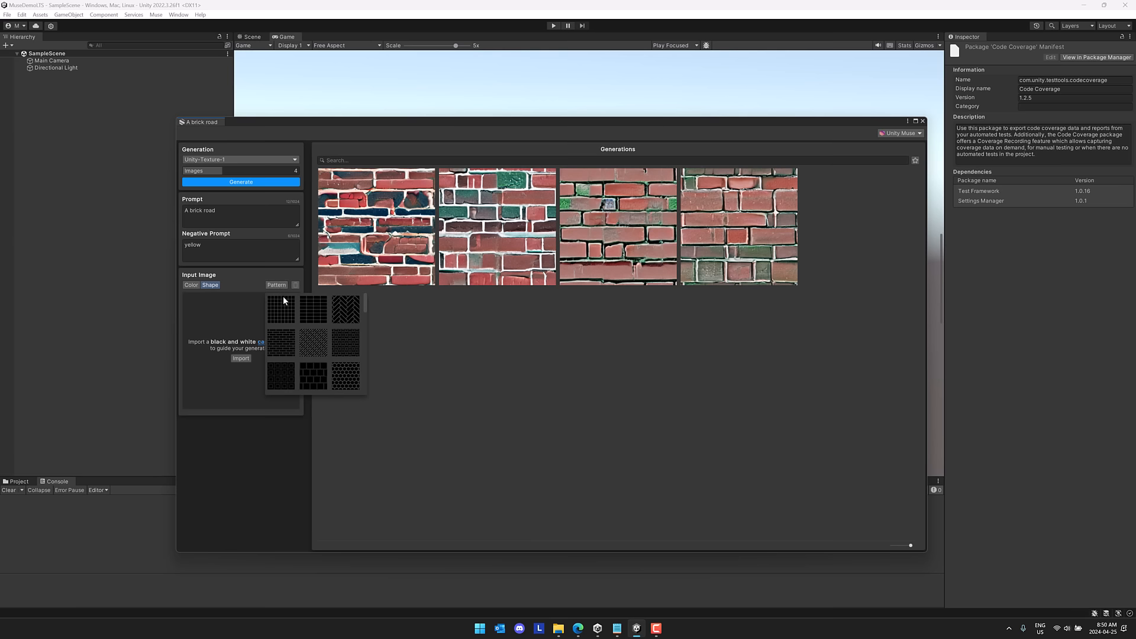
{"action": "left_click", "coordinate": [347, 311]}
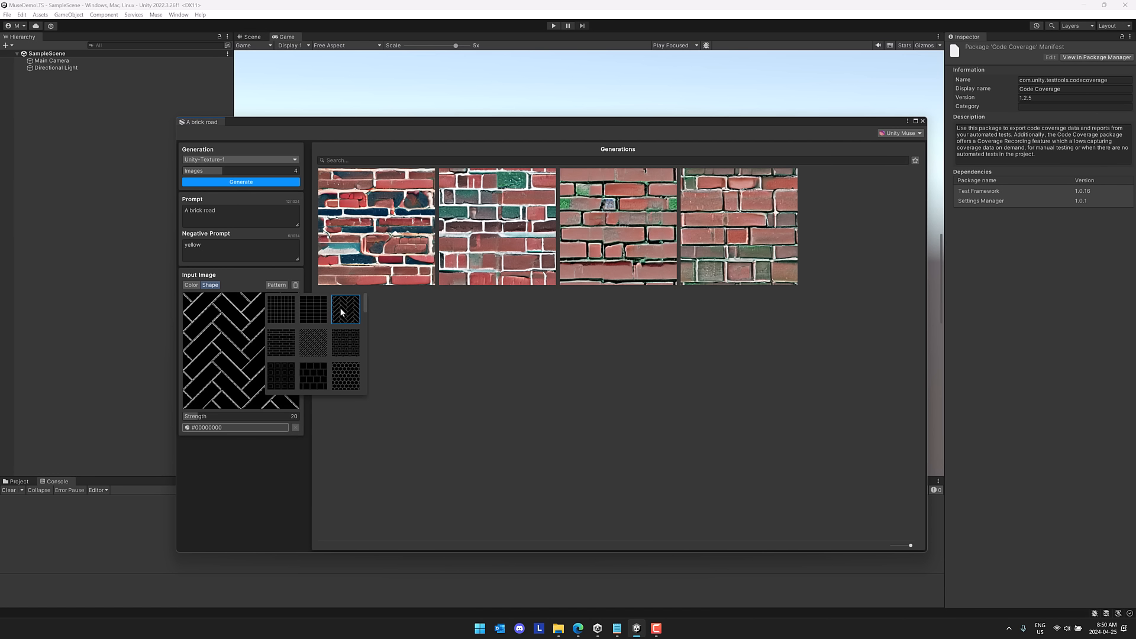
{"action": "left_click", "coordinate": [245, 274]}
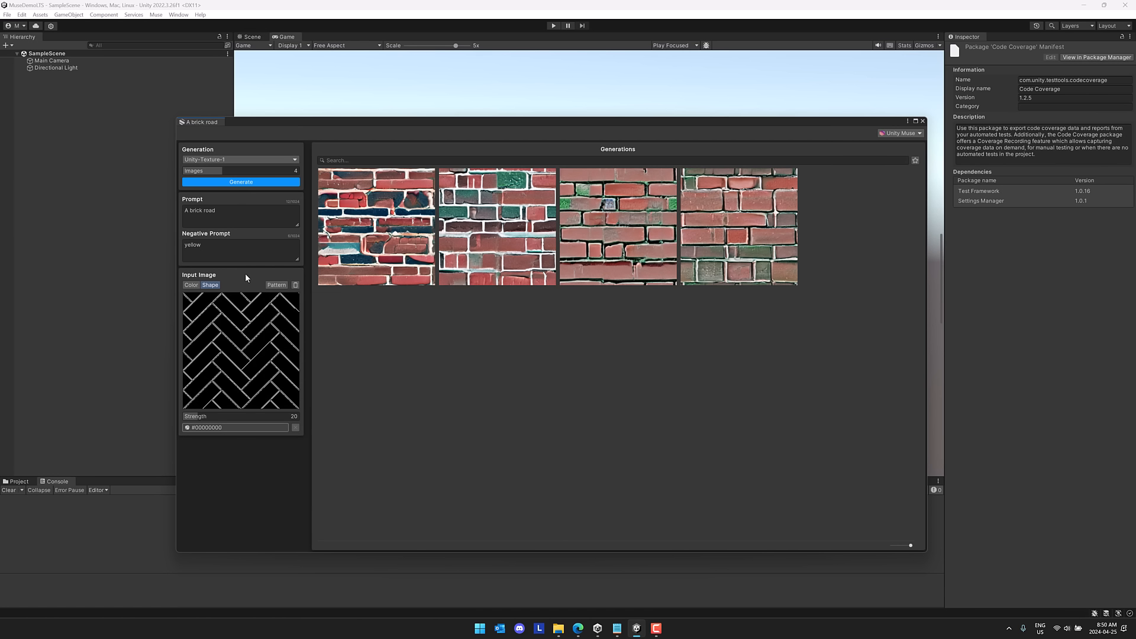
{"action": "left_click", "coordinate": [240, 182]}
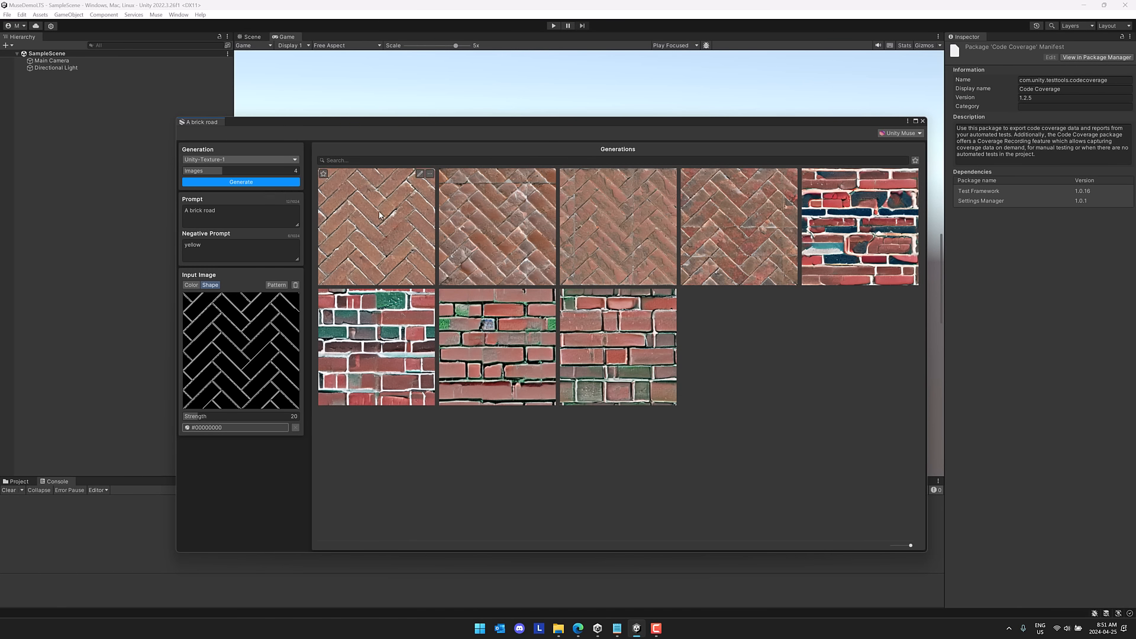
Open the first herringbone brick texture for refinement, view it as a PBR material and rotate the preview sphere.
{"action": "left_click", "coordinate": [390, 208]}
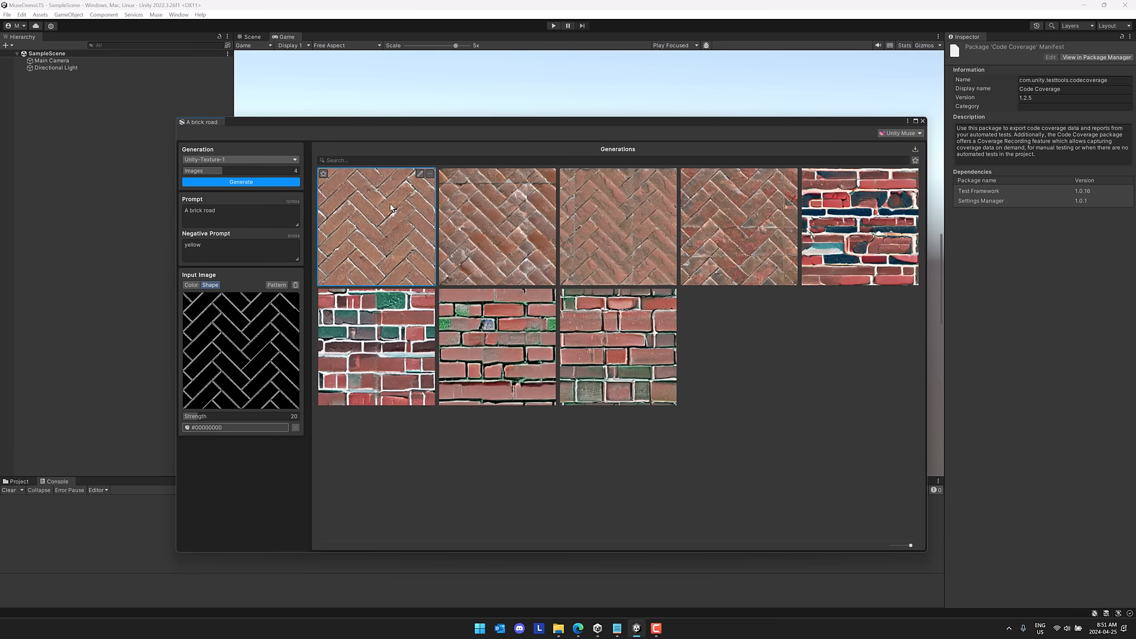
{"action": "double_click", "coordinate": [390, 208]}
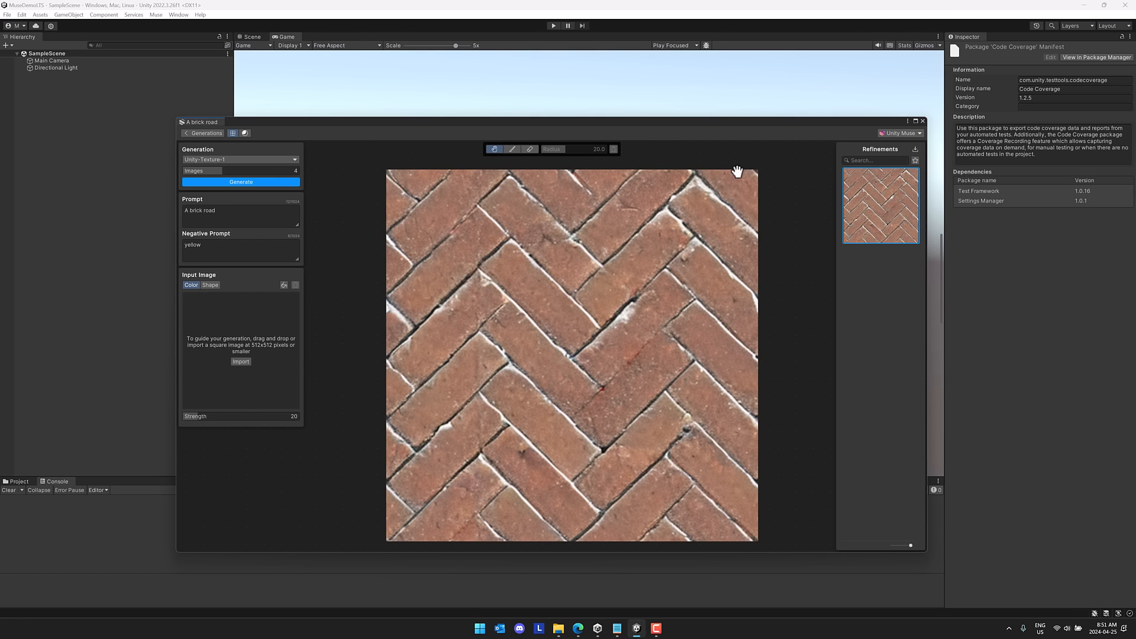
{"action": "left_click", "coordinate": [913, 174]}
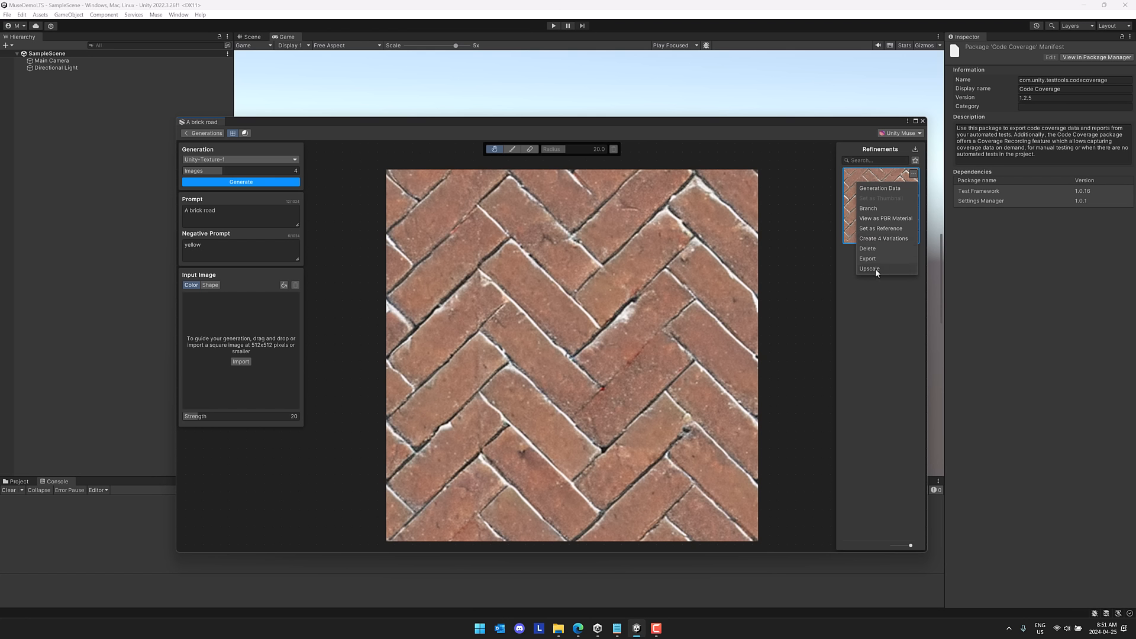
{"action": "left_click", "coordinate": [879, 217]}
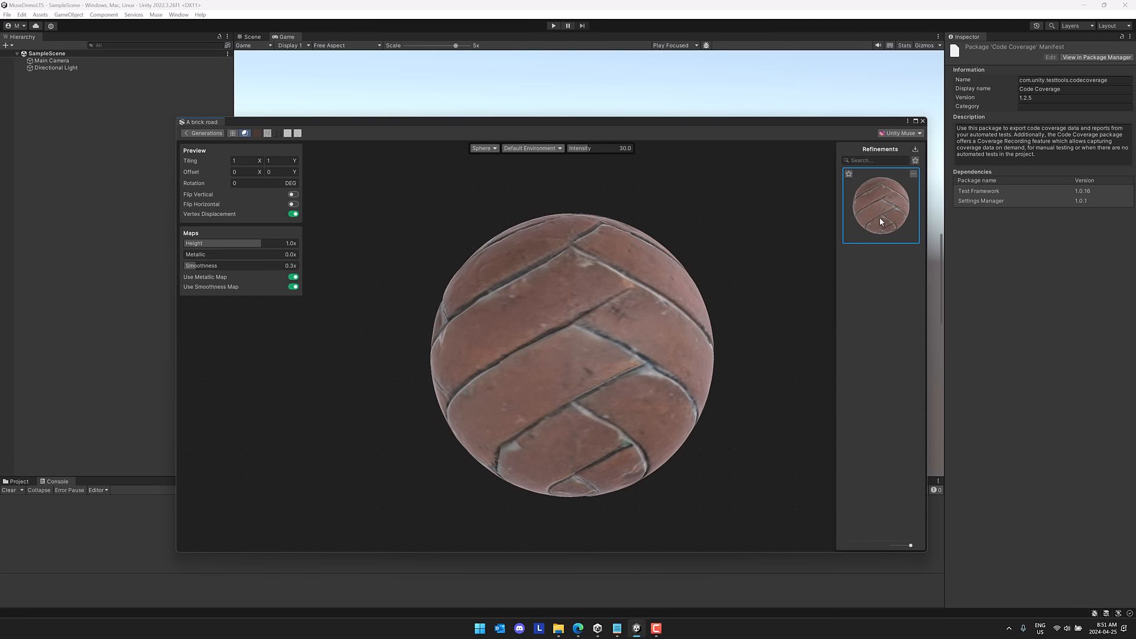
{"action": "mouse_move", "coordinate": [604, 329]}
{"action": "left_mouse_down"}
{"action": "mouse_move", "coordinate": [682, 362]}
{"action": "mouse_move", "coordinate": [577, 355]}
{"action": "mouse_move", "coordinate": [585, 331]}
{"action": "left_mouse_up"}
Preview the brick material in the Inside environment, then set the preview environment to Day Outside.
{"action": "left_click", "coordinate": [550, 152]}
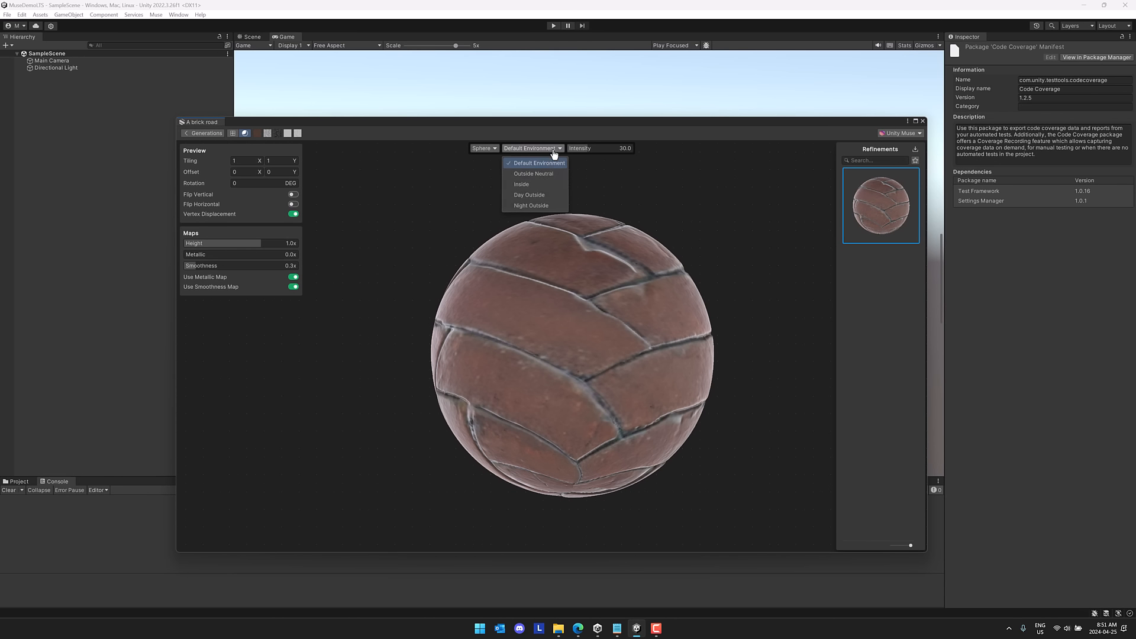
{"action": "left_click", "coordinate": [526, 186]}
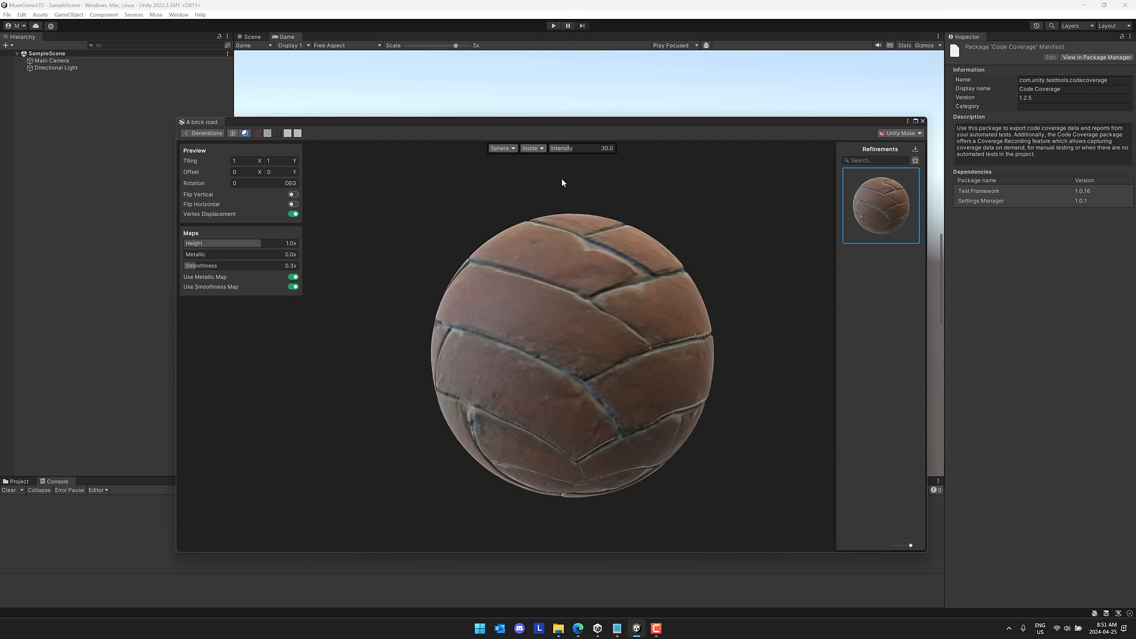
{"action": "left_click", "coordinate": [533, 148]}
{"action": "left_click", "coordinate": [541, 195]}
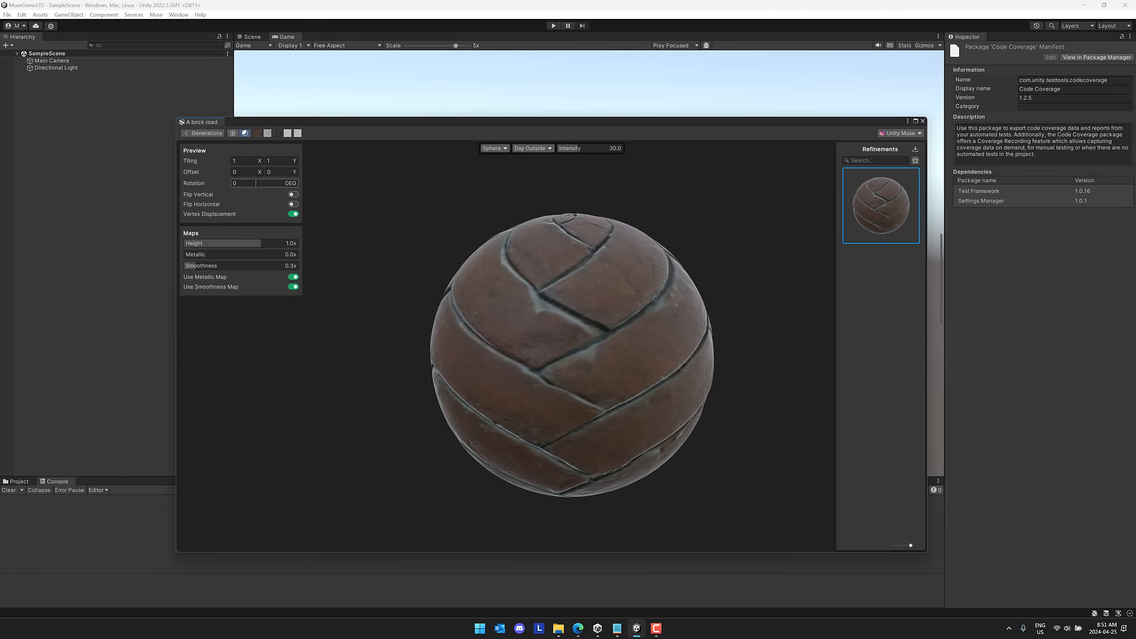
Set the material preview tiling to 5 in X and 5 in Y and inspect the sphere from another angle.
{"action": "left_click", "coordinate": [241, 159]}
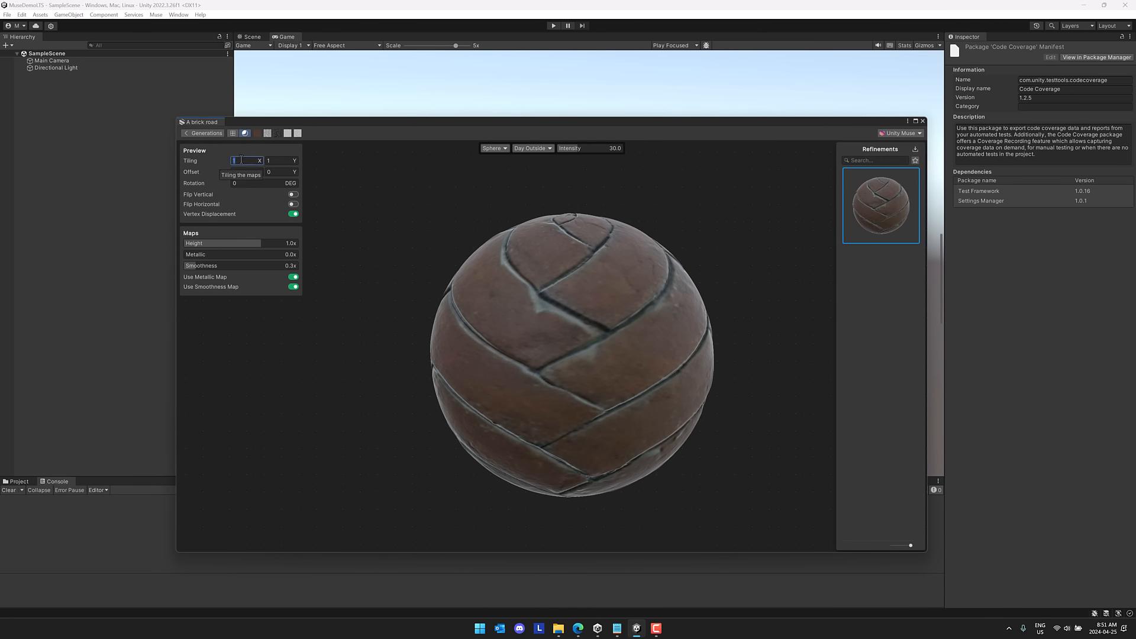
{"action": "type", "text": "5"}
{"action": "key", "text": "Tab"}
{"action": "type", "text": "5"}
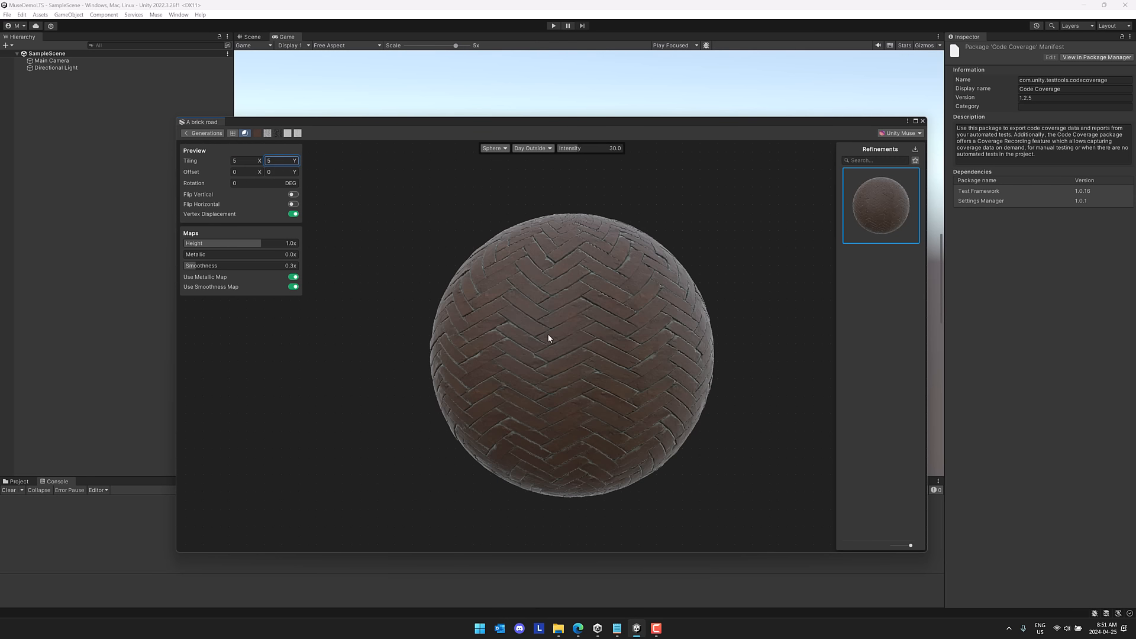
{"action": "left_click_drag", "start_coordinate": [547, 332], "coordinate": [686, 378]}
Raise the material's map values to Height 1.5x, Metallic 2.9x and Smoothness 0.6x.
{"action": "left_click_drag", "start_coordinate": [261, 243], "coordinate": [269, 243]}
{"action": "left_click_drag", "start_coordinate": [196, 254], "coordinate": [212, 255]}
{"action": "mouse_move", "coordinate": [209, 266]}
{"action": "left_mouse_down"}
{"action": "mouse_move", "coordinate": [237, 266]}
{"action": "mouse_move", "coordinate": [223, 266]}
{"action": "left_mouse_up"}
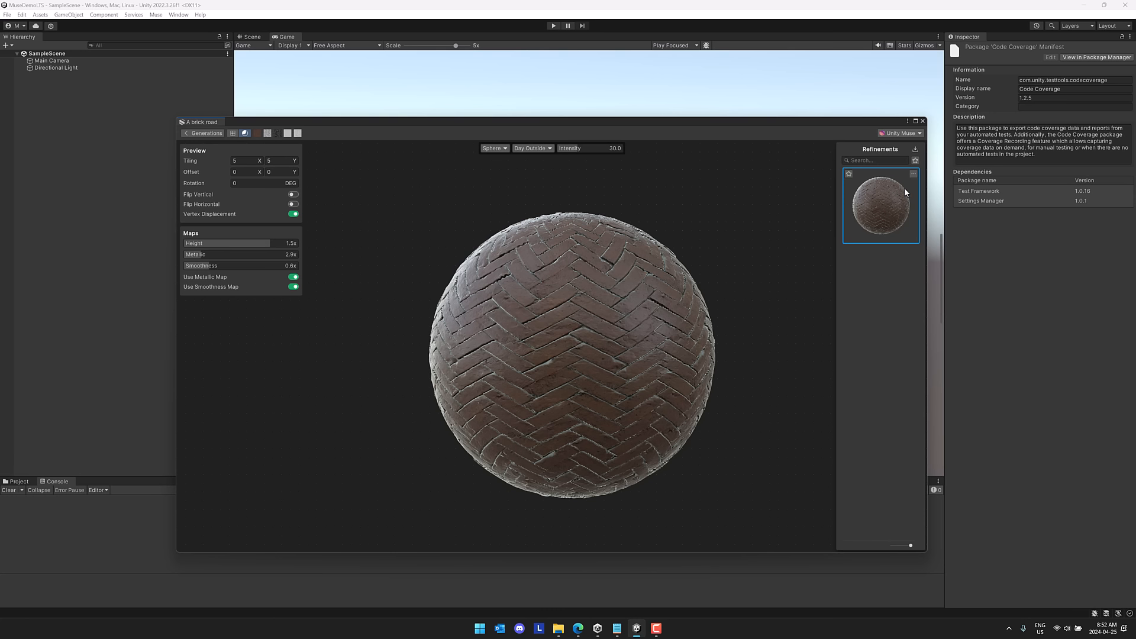
Export the brick material as BrickRoad.mat in the project's Assets folder and close the texture generator.
{"action": "left_click", "coordinate": [914, 175]}
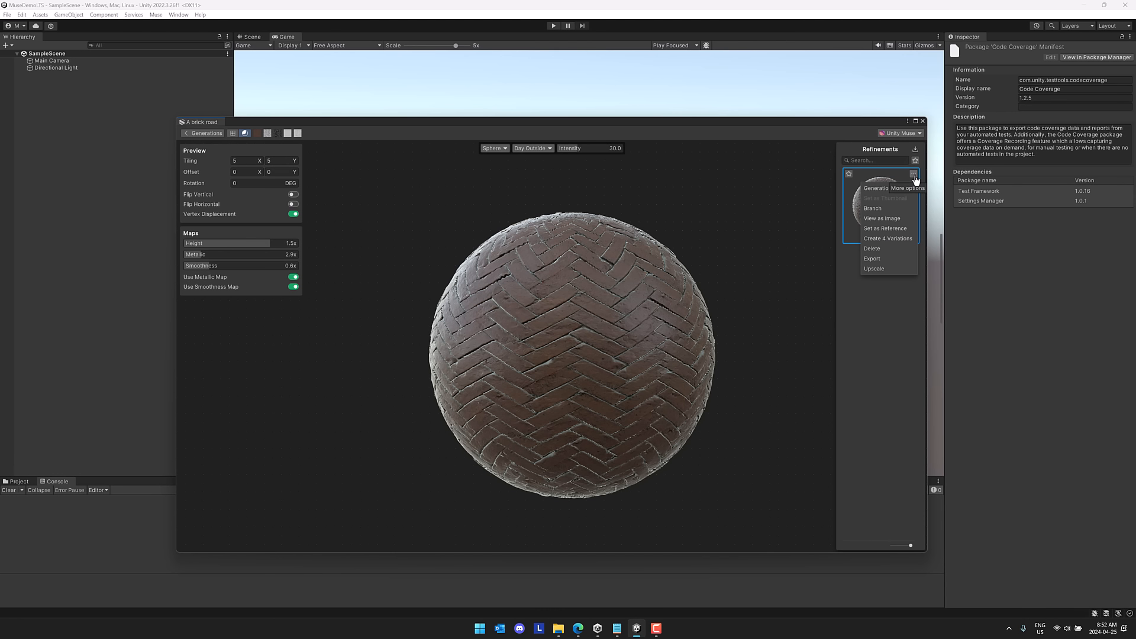
{"action": "left_click", "coordinate": [872, 259]}
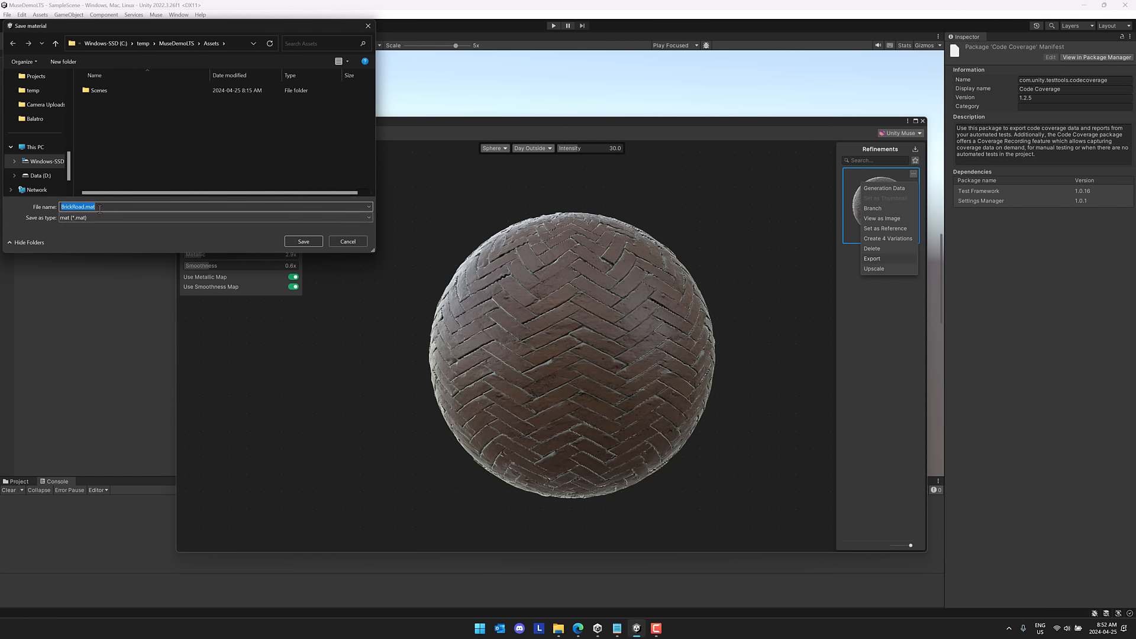
{"action": "left_click", "coordinate": [301, 239]}
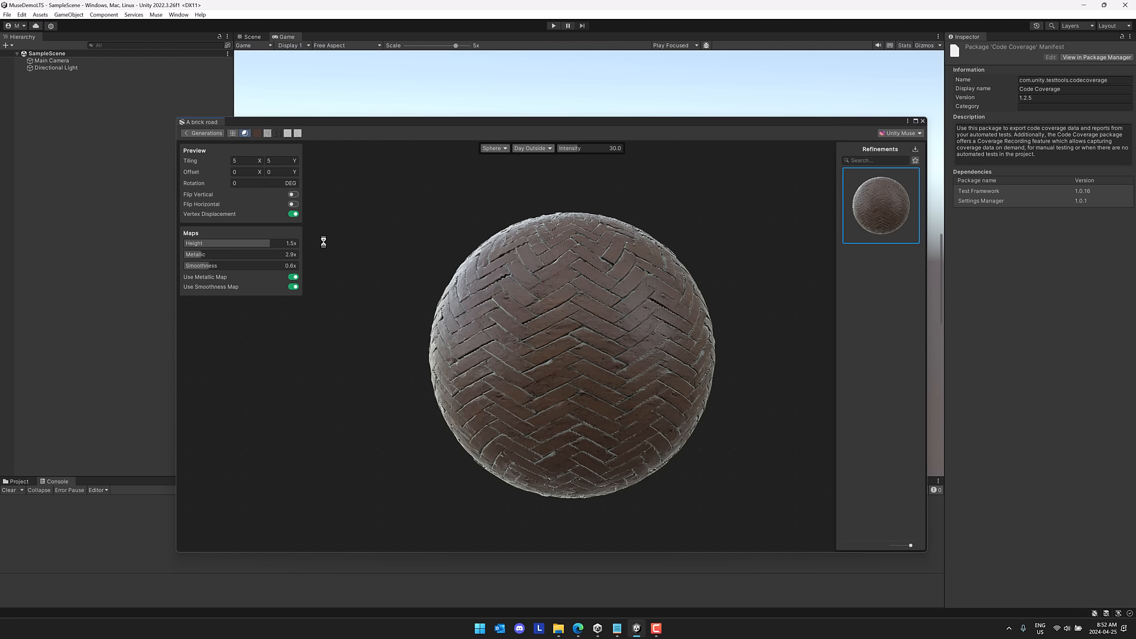
{"action": "left_click", "coordinate": [923, 122]}
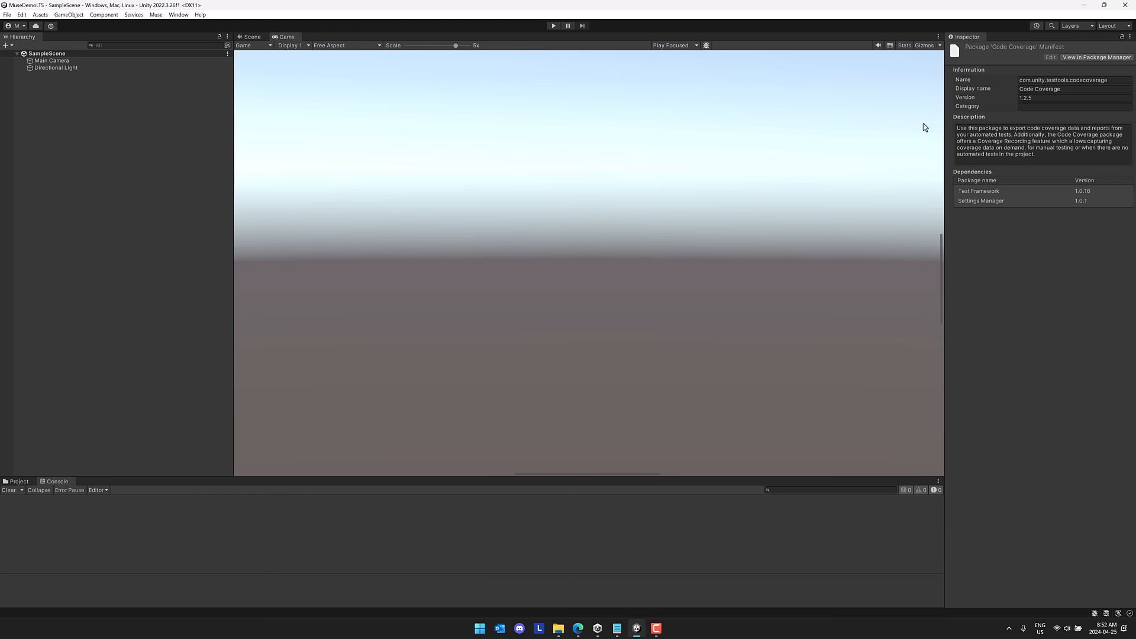
Add a 3D sphere to SampleScene.
{"action": "right_click", "coordinate": [90, 117]}
{"action": "right_click", "coordinate": [58, 56]}
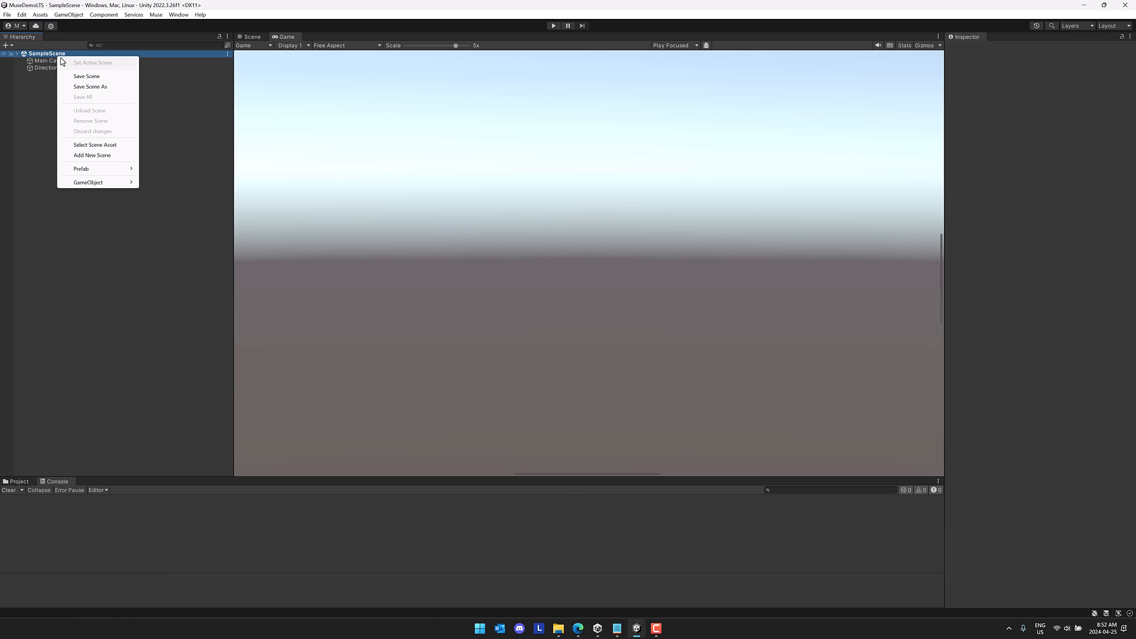
{"action": "left_click", "coordinate": [34, 107]}
{"action": "right_click", "coordinate": [42, 86]}
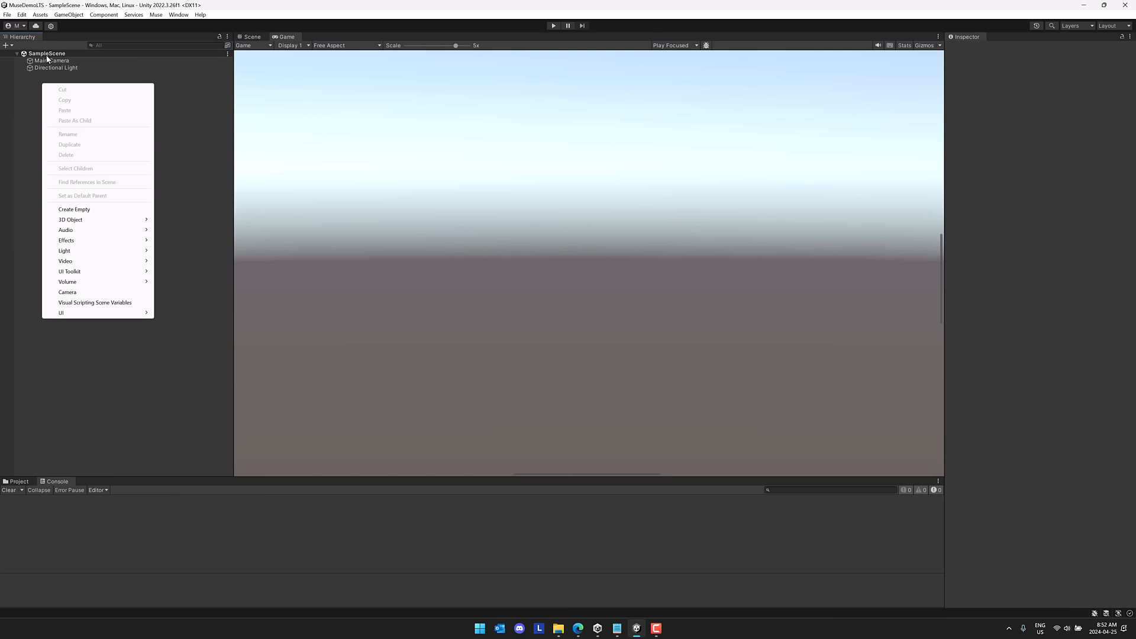
{"action": "mouse_move", "coordinate": [93, 220]}
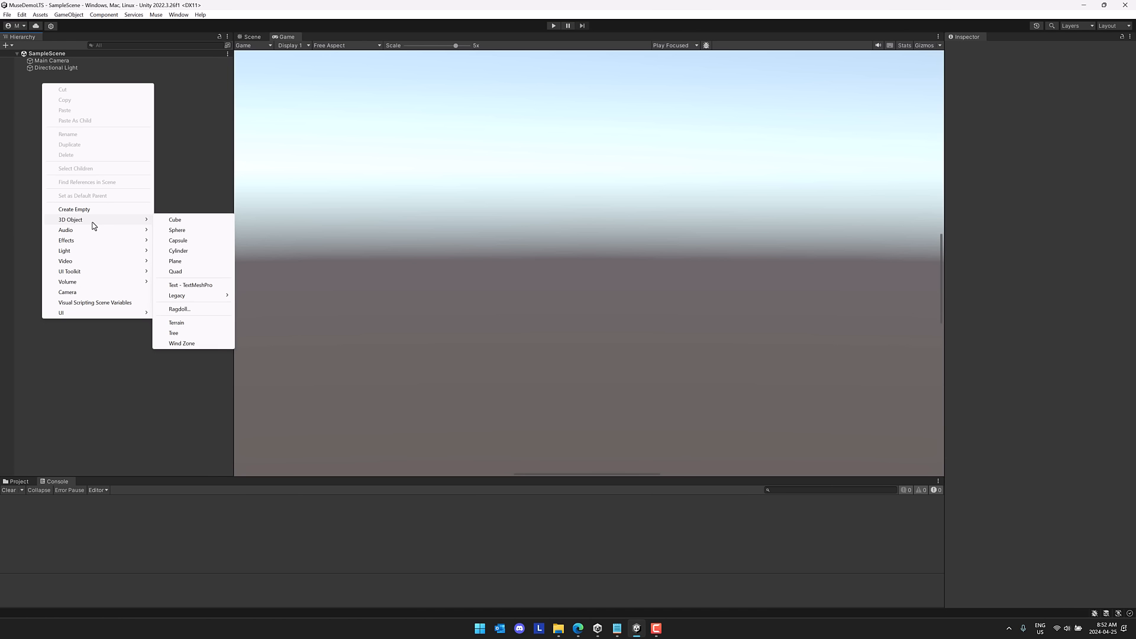
{"action": "left_click", "coordinate": [178, 230]}
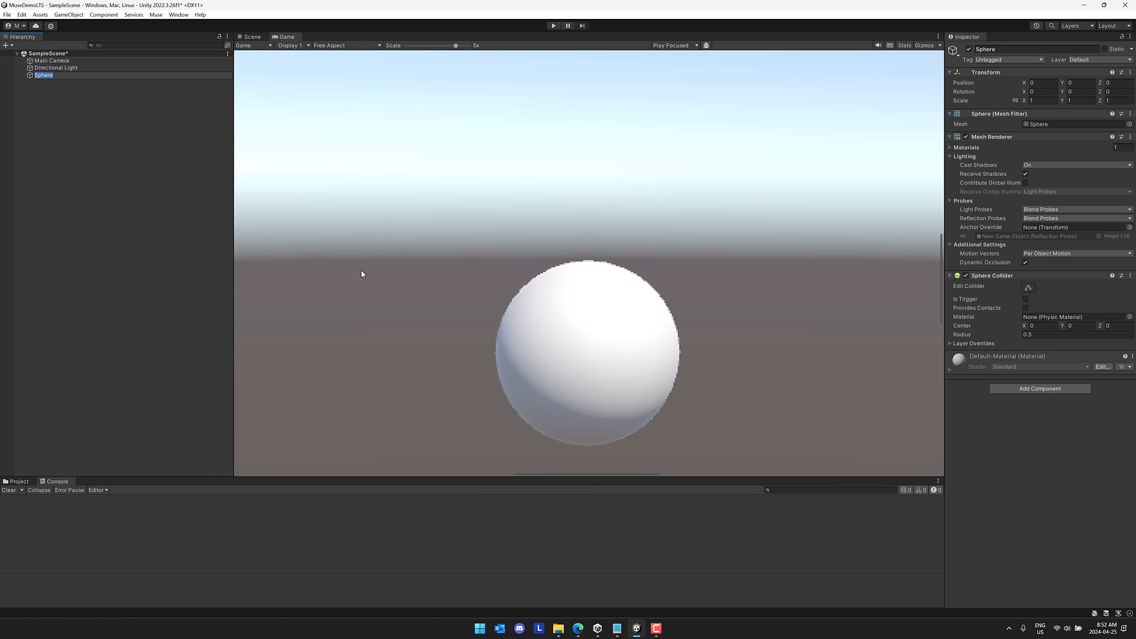
Frame the sphere in the Scene view and apply the BrickRoad material from the project assets to it.
{"action": "left_click", "coordinate": [250, 37]}
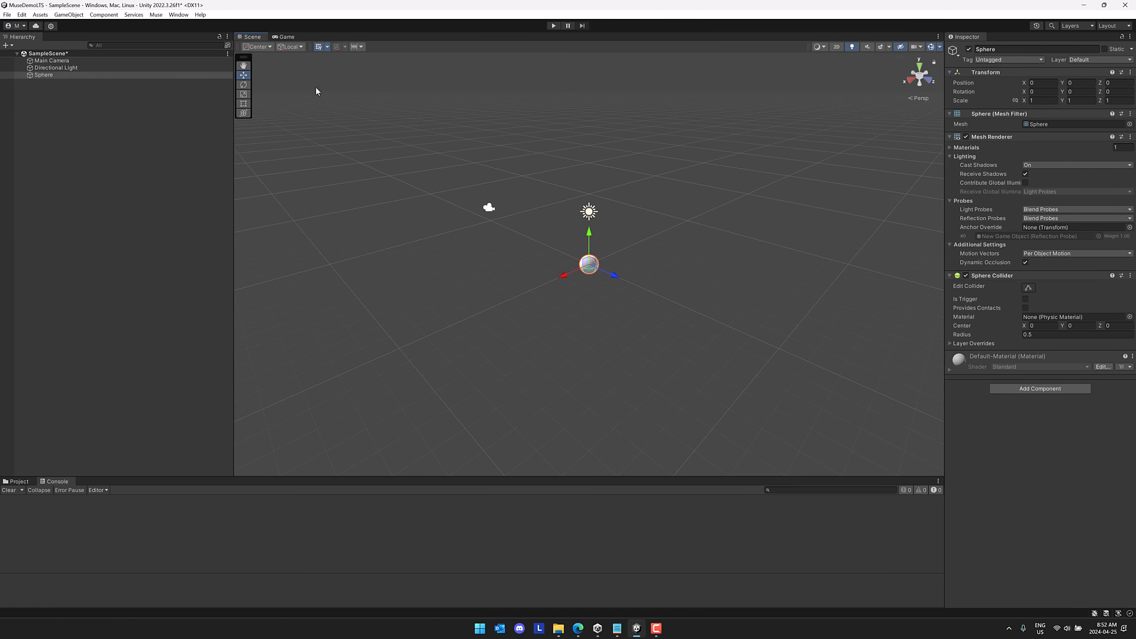
{"action": "key", "text": "f"}
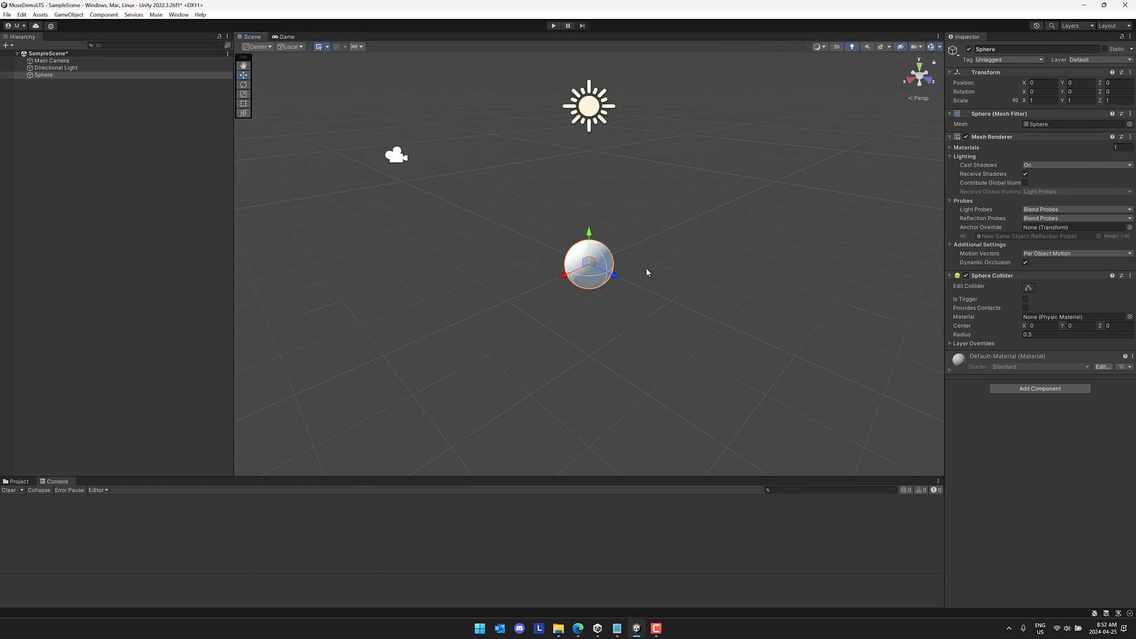
{"action": "left_click", "coordinate": [24, 481]}
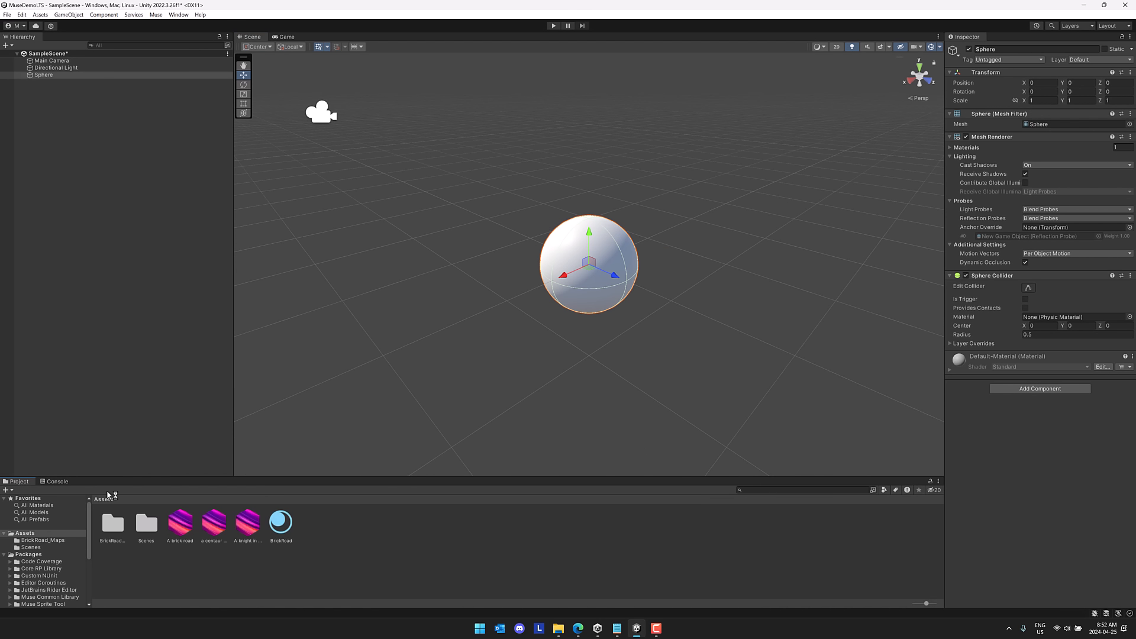
{"action": "left_click_drag", "start_coordinate": [281, 522], "coordinate": [595, 265]}
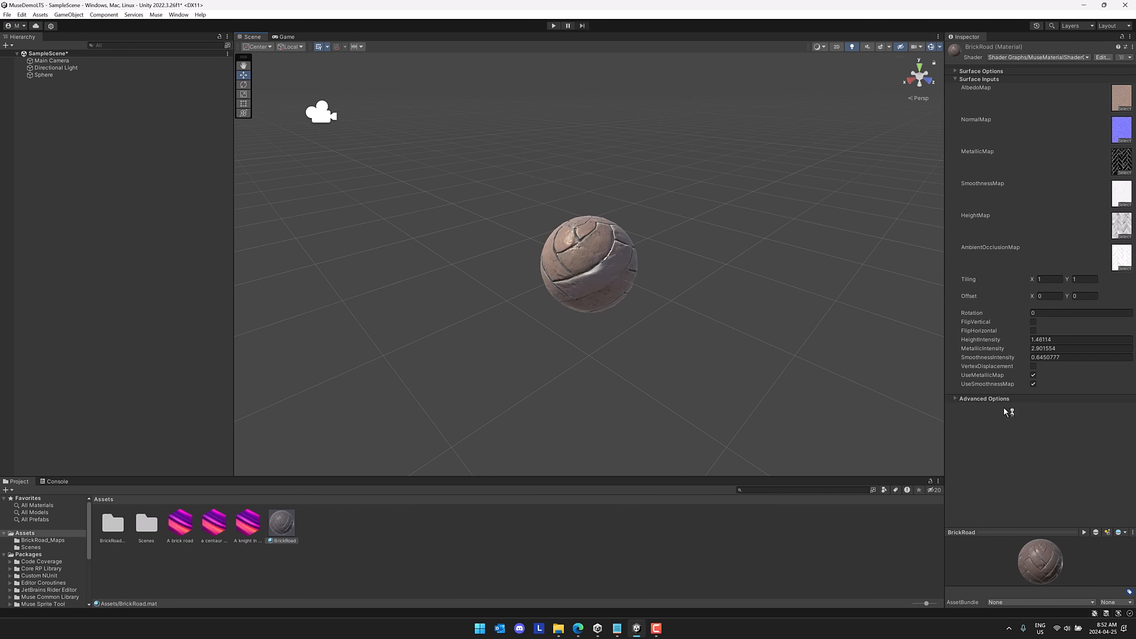
{"action": "right_click_drag", "start_coordinate": [612, 316], "coordinate": [633, 320]}
{"action": "left_click", "coordinate": [615, 294]}
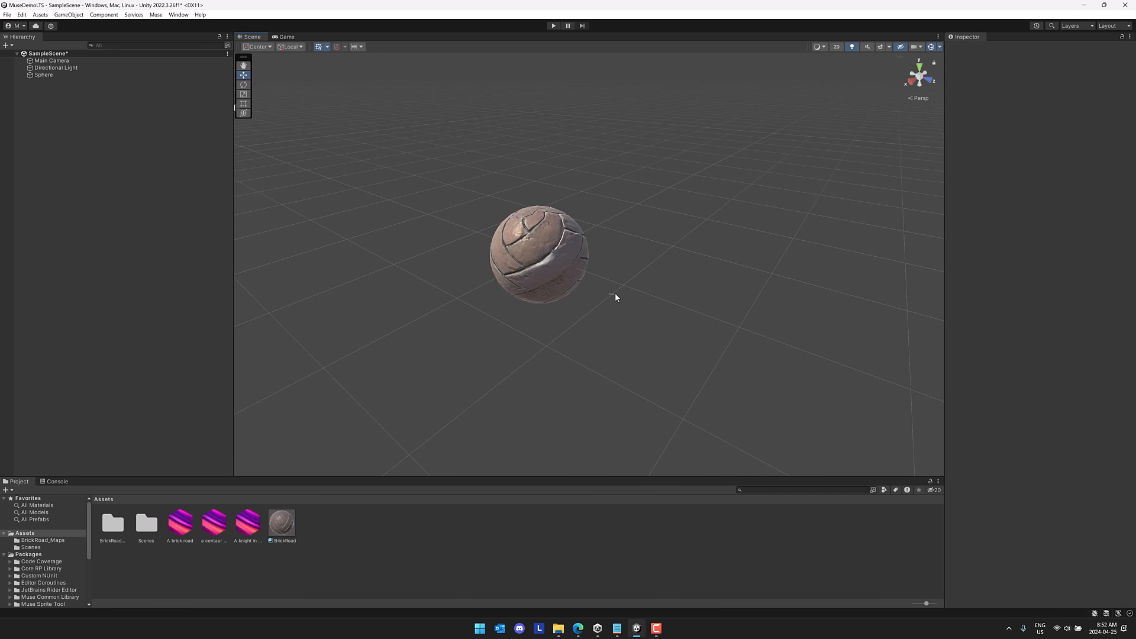
Set the BrickRoad material's tiling on the sphere to X 5 and Y 5 and inspect the sphere up close.
{"action": "left_click", "coordinate": [566, 253]}
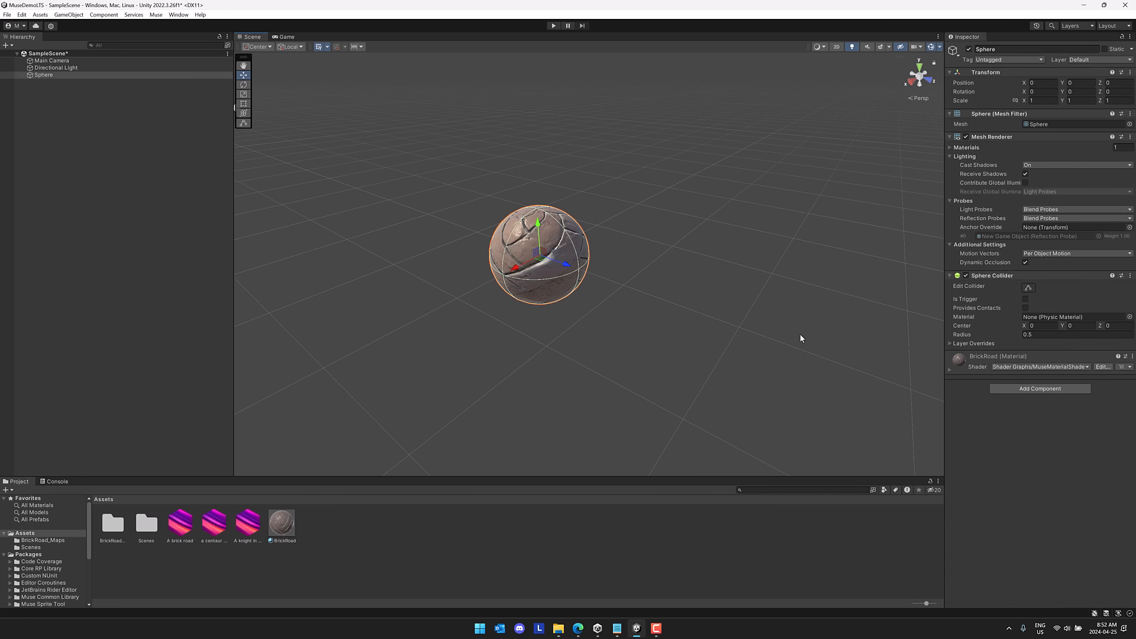
{"action": "left_click", "coordinate": [951, 371]}
{"action": "scroll", "coordinate": [1003, 455], "scroll_direction": "down", "scroll_amount": 5}
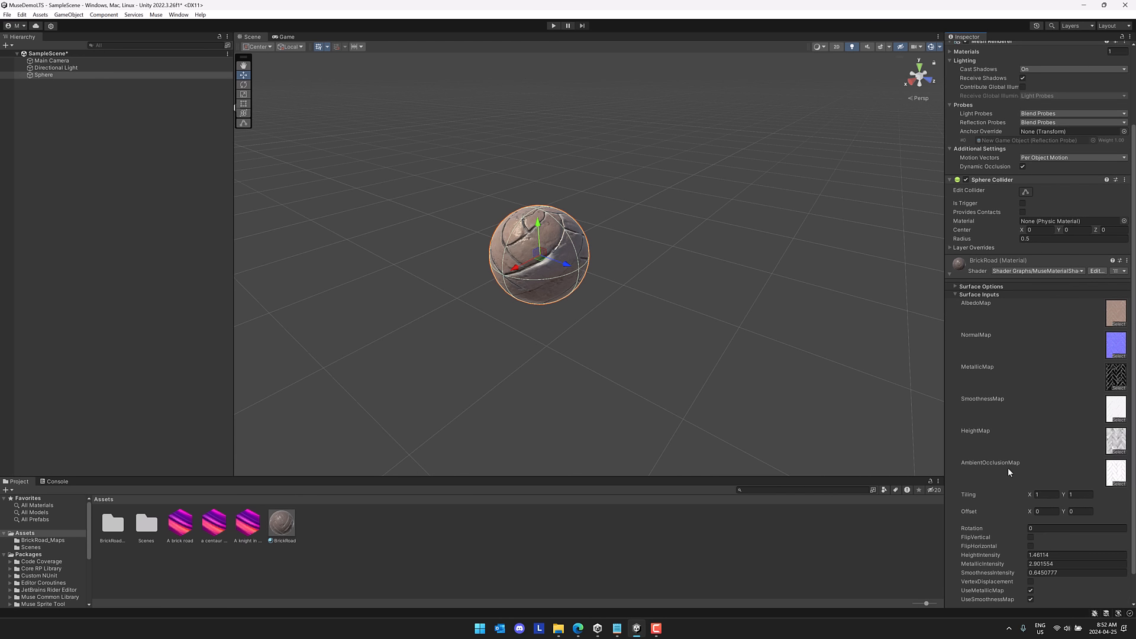
{"action": "left_click", "coordinate": [1042, 471]}
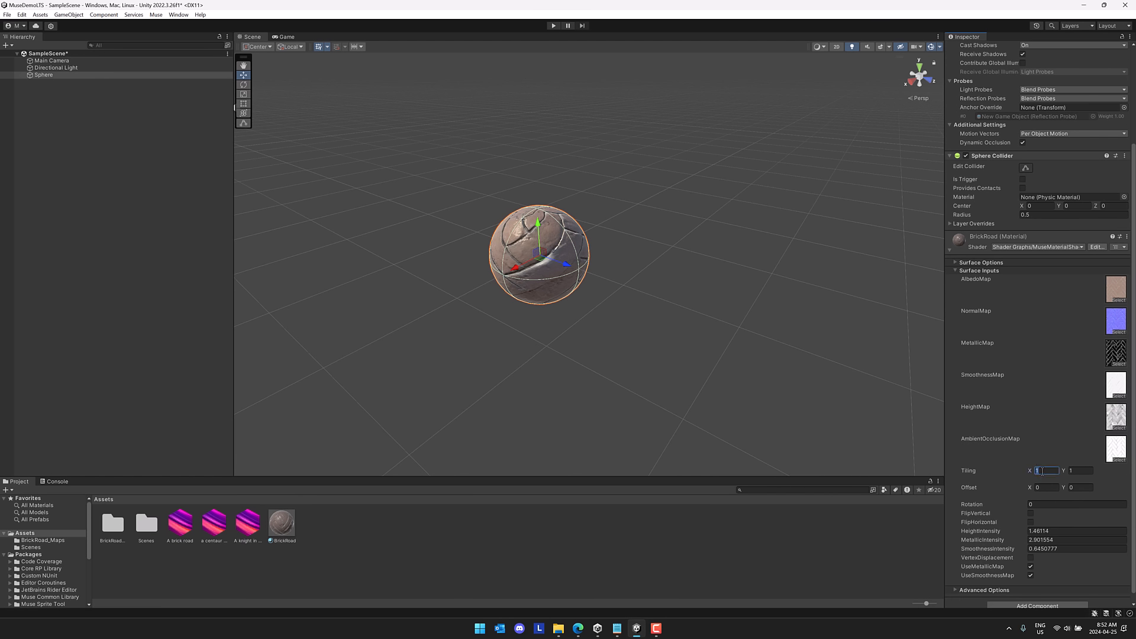
{"action": "type", "text": "5"}
{"action": "key", "text": "Tab"}
{"action": "type", "text": "5"}
{"action": "key", "text": "Tab"}
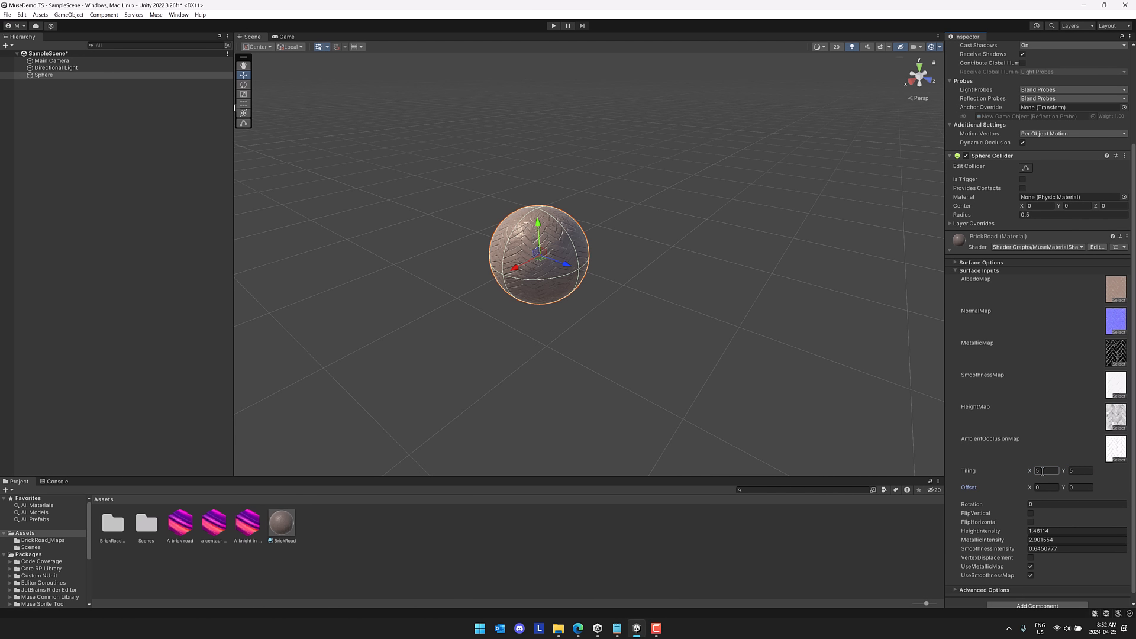
{"action": "scroll", "coordinate": [543, 288], "scroll_direction": "up", "scroll_amount": 5}
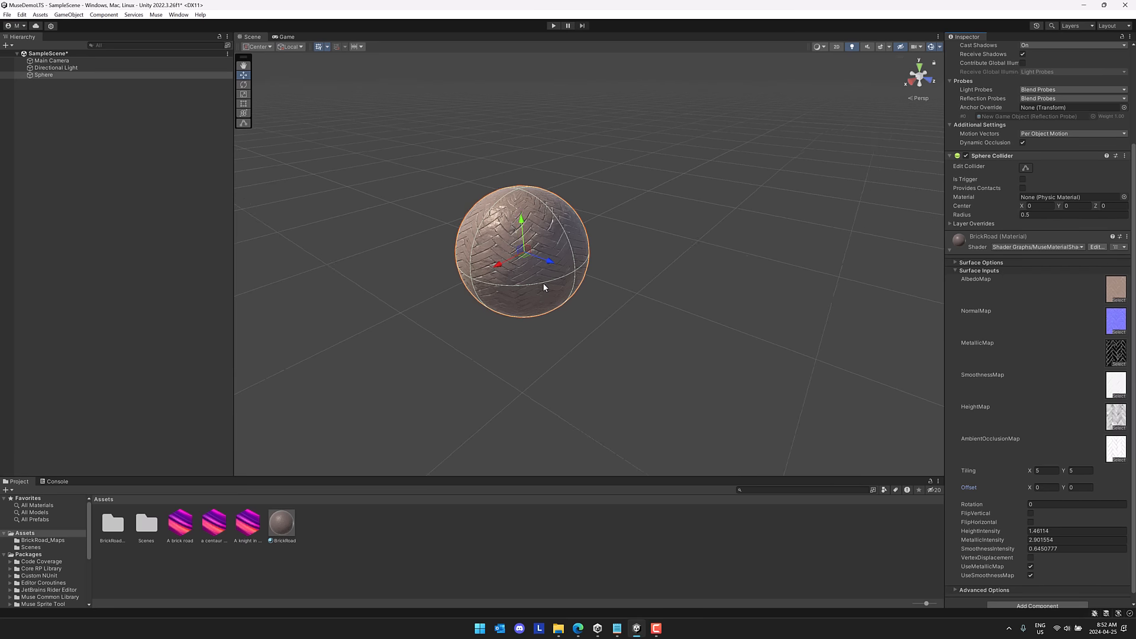
{"action": "left_click_drag", "start_coordinate": [571, 319], "coordinate": [519, 299], "text": "alt"}
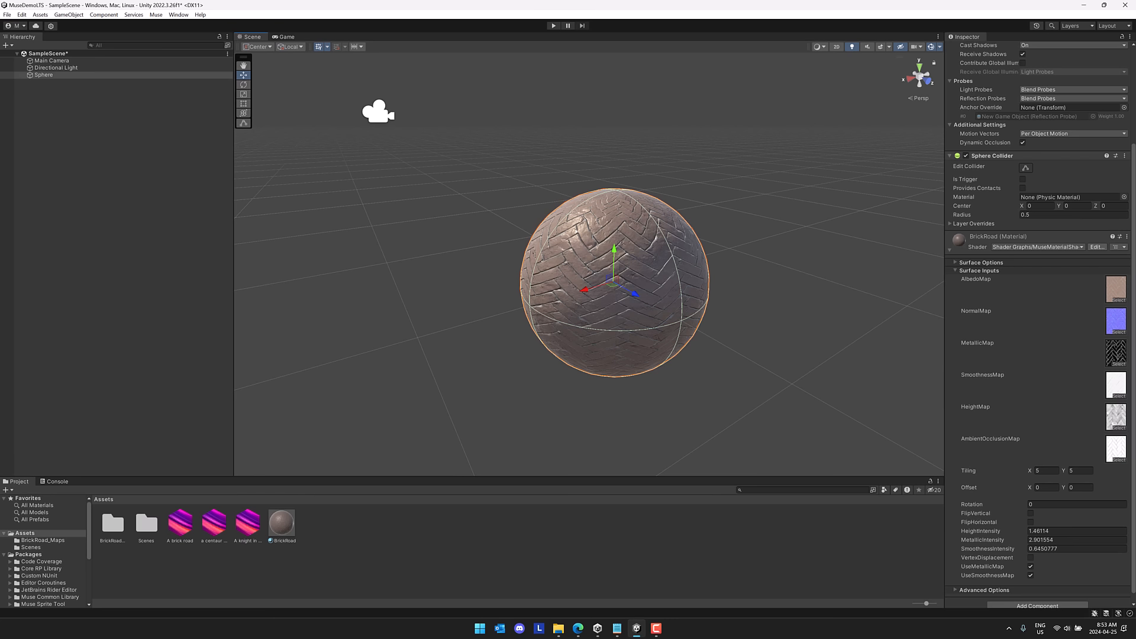
Install the package com.unity.muse.chat by name and close the Package Manager.
{"action": "left_click", "coordinate": [173, 18]}
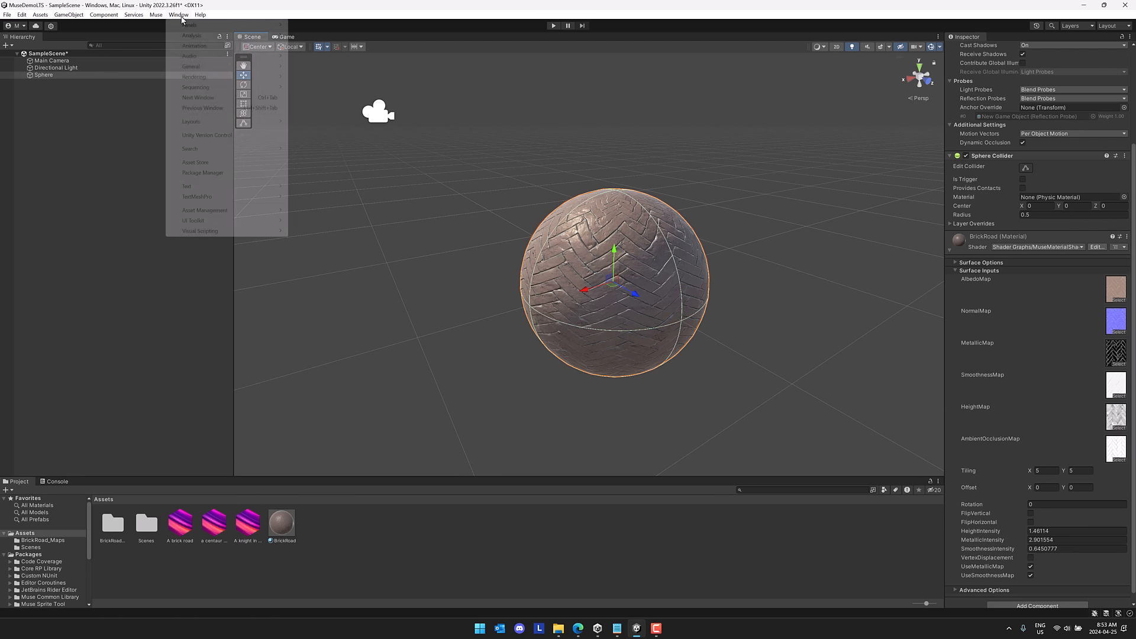
{"action": "left_click", "coordinate": [204, 172]}
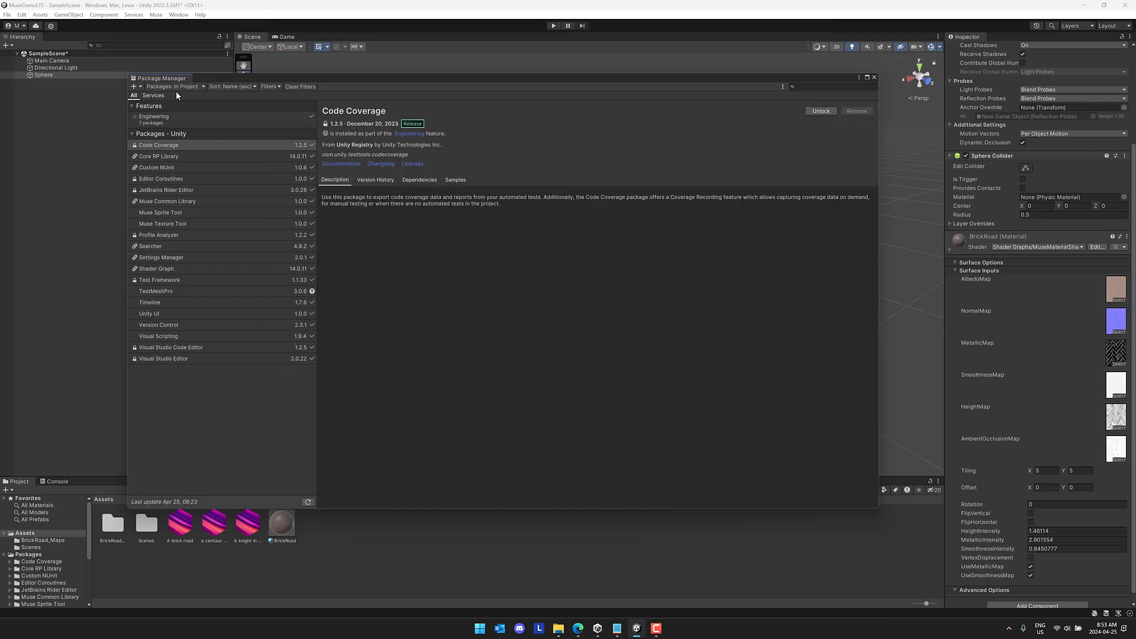
{"action": "left_click", "coordinate": [135, 86]}
{"action": "left_click", "coordinate": [171, 129]}
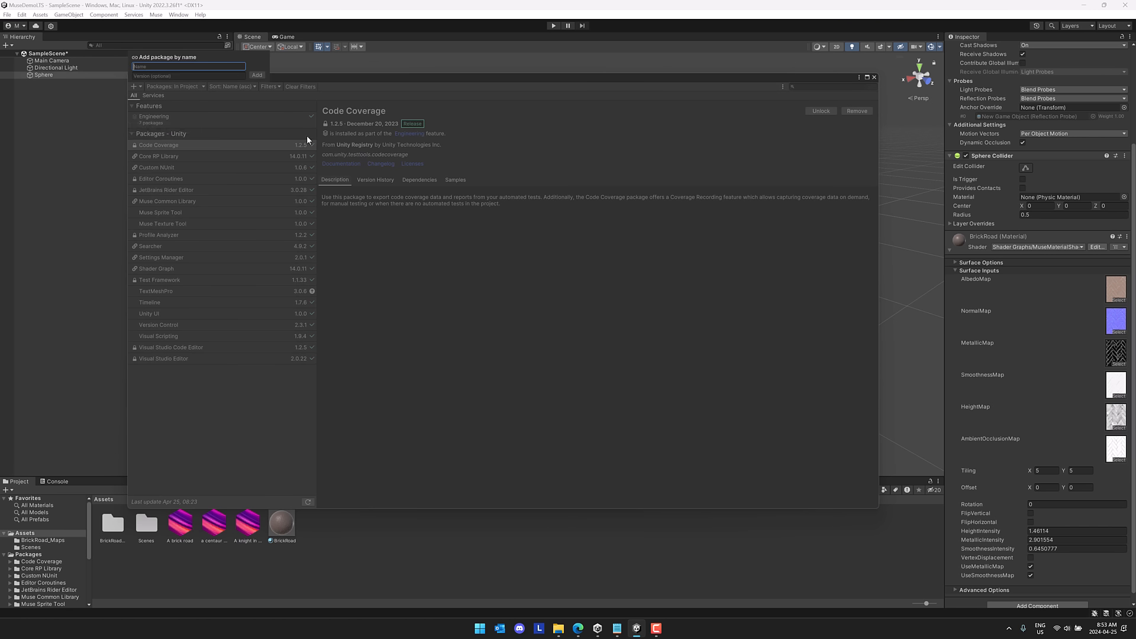
{"action": "type", "text": "com.unity.muse.chat"}
{"action": "key", "text": "Return"}
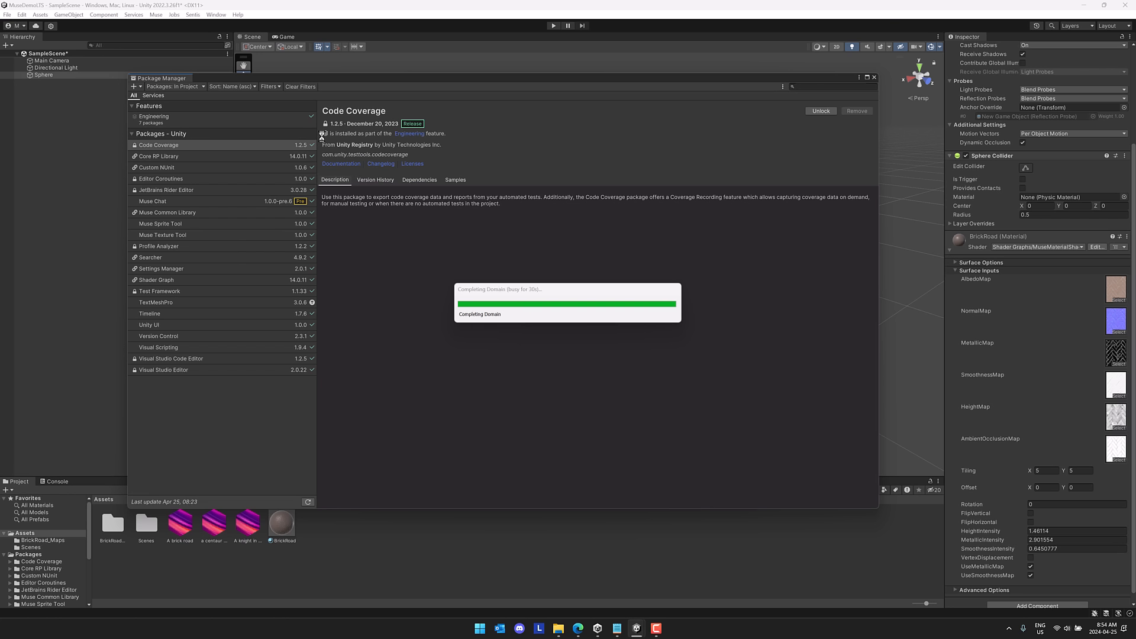
{"action": "left_click", "coordinate": [874, 78]}
Open Muse Chat, select the Sphere as its context, and make the chat prompt ready for input.
{"action": "left_click", "coordinate": [155, 15]}
{"action": "left_click", "coordinate": [167, 61]}
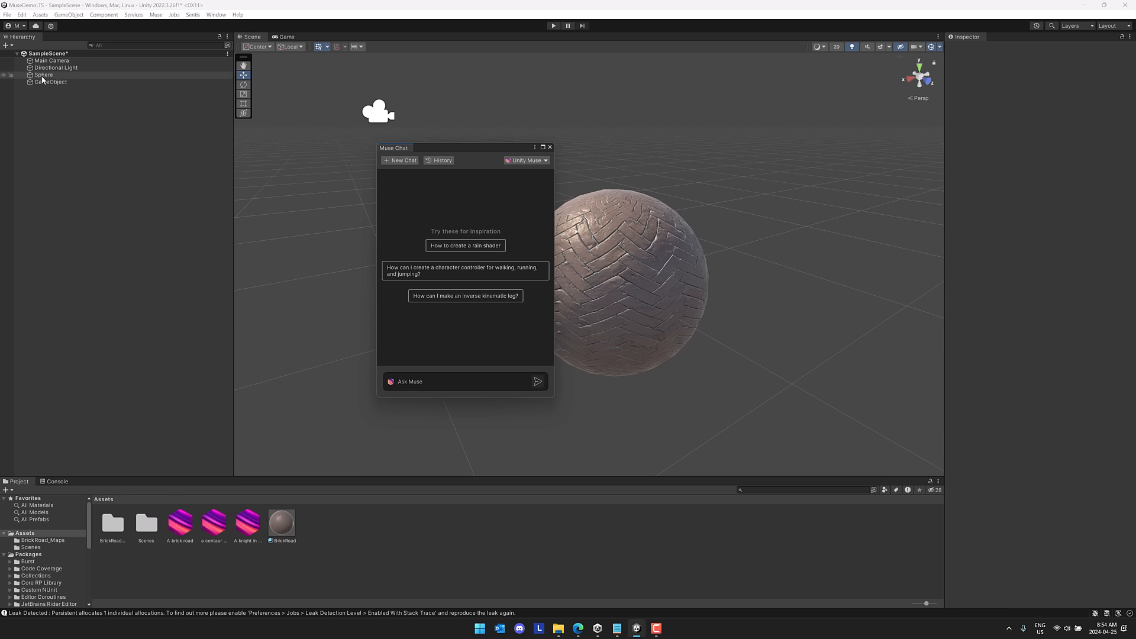
{"action": "left_click", "coordinate": [148, 75]}
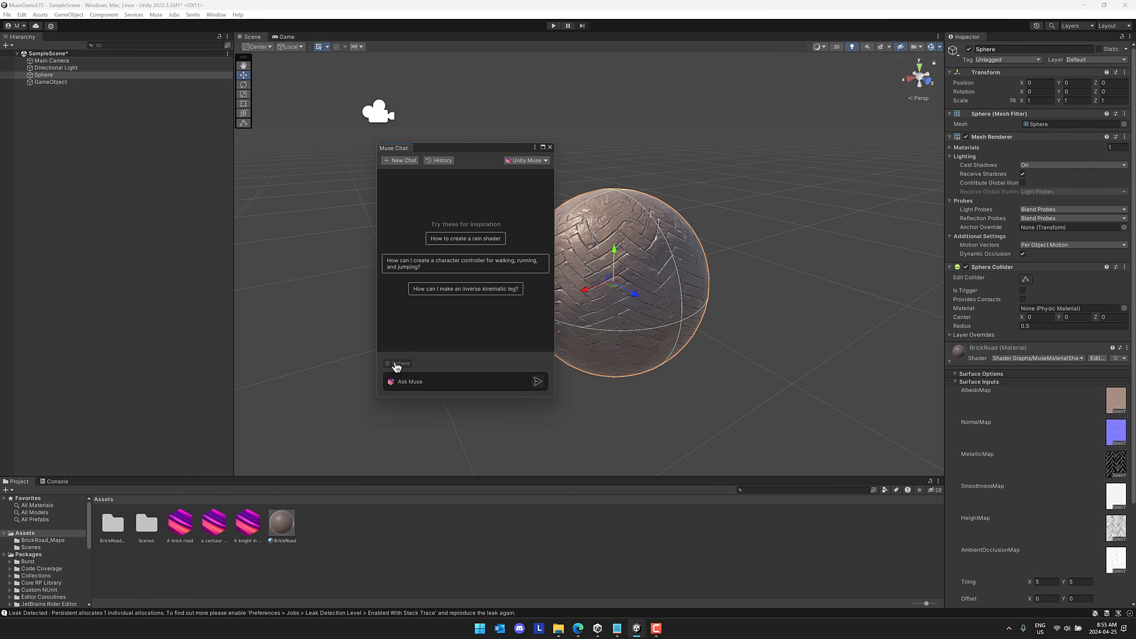
{"action": "left_click", "coordinate": [404, 379]}
{"action": "left_click", "coordinate": [435, 366]}
{"action": "left_click", "coordinate": [421, 381]}
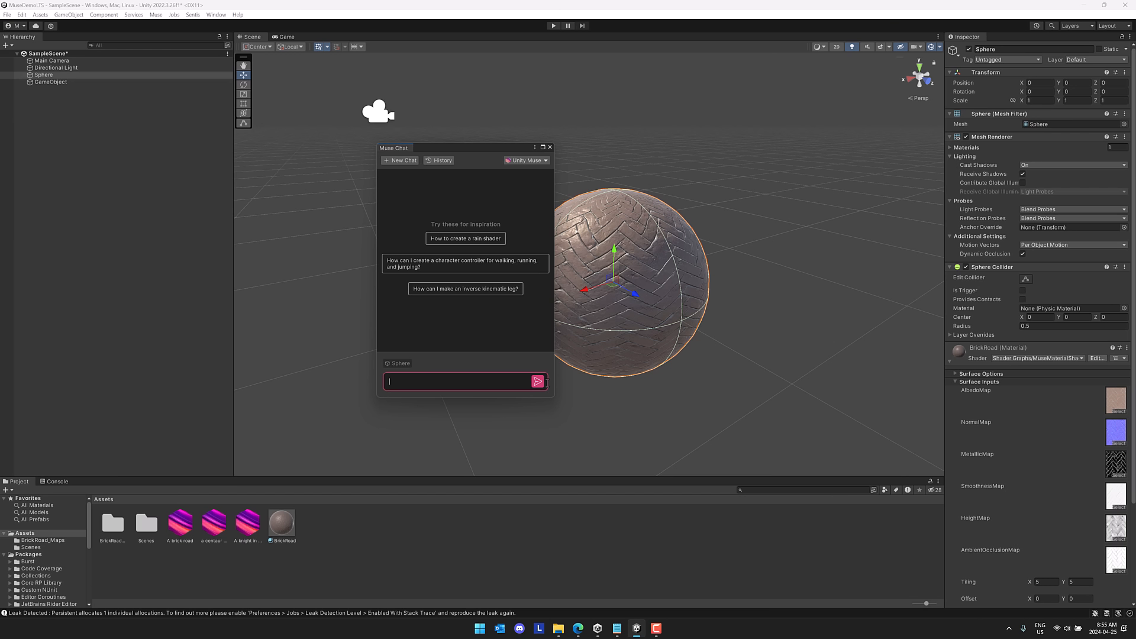
Ask Muse Chat to create a hundred instances of this object within (10,10,10) of (0,0,0), applying a rigid body and random physics impulse to each.
{"action": "type", "text": "Create a hundred instances of this object located within "}
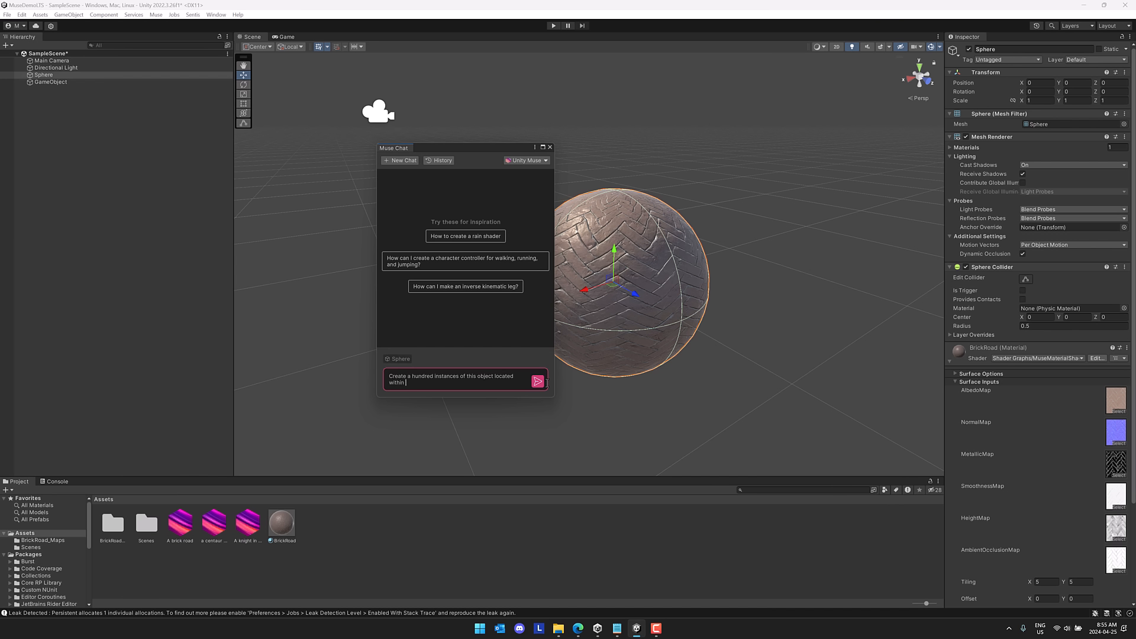
{"action": "type", "text": "(10,10,10) of the"}
{"action": "key", "text": "BackSpace"}
{"action": "key", "text": "BackSpace"}
{"action": "key", "text": "BackSpace"}
{"action": "type", "text": "0,0,0), apply a ridig body to each, then rand"}
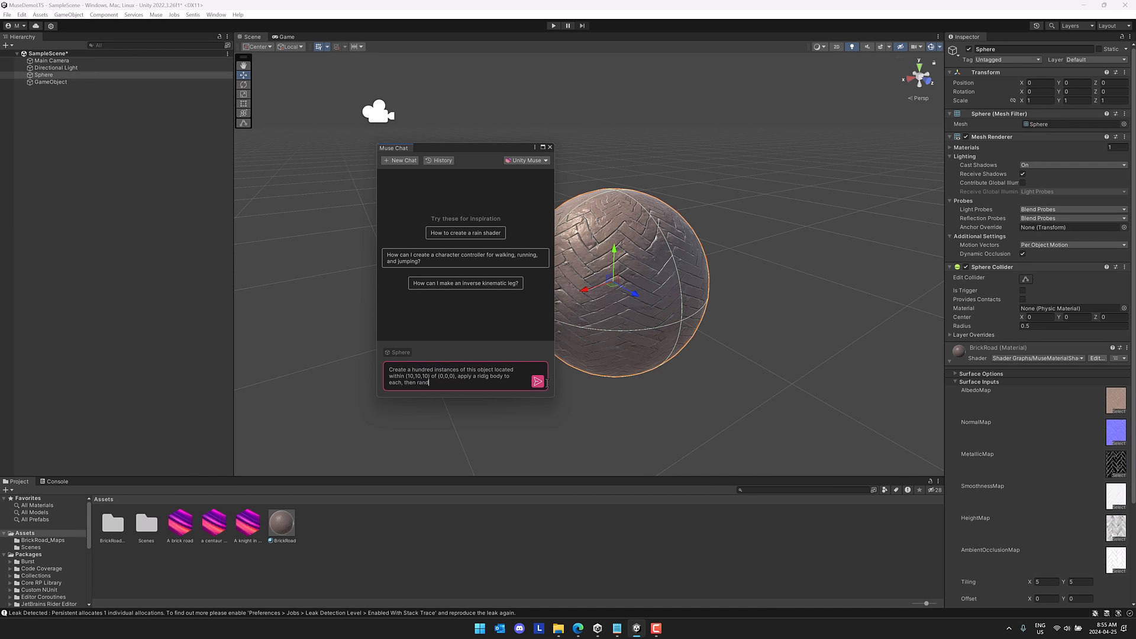
{"action": "type", "text": "omly apply a n impl"}
{"action": "key", "text": "BackSpace"}
{"action": "key", "text": "BackSpace"}
{"action": "key", "text": "BackSpace"}
{"action": "key", "text": "BackSpace"}
{"action": "type", "text": "physics impulse to each"}
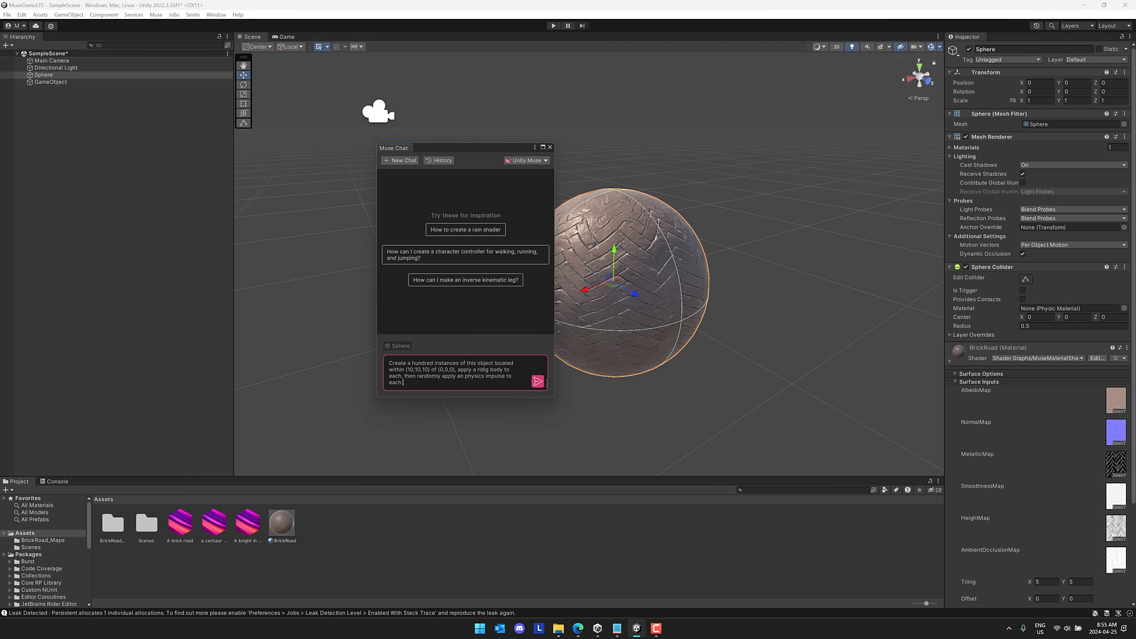
{"action": "type", "text": " object"}
{"action": "left_click", "coordinate": [538, 381]}
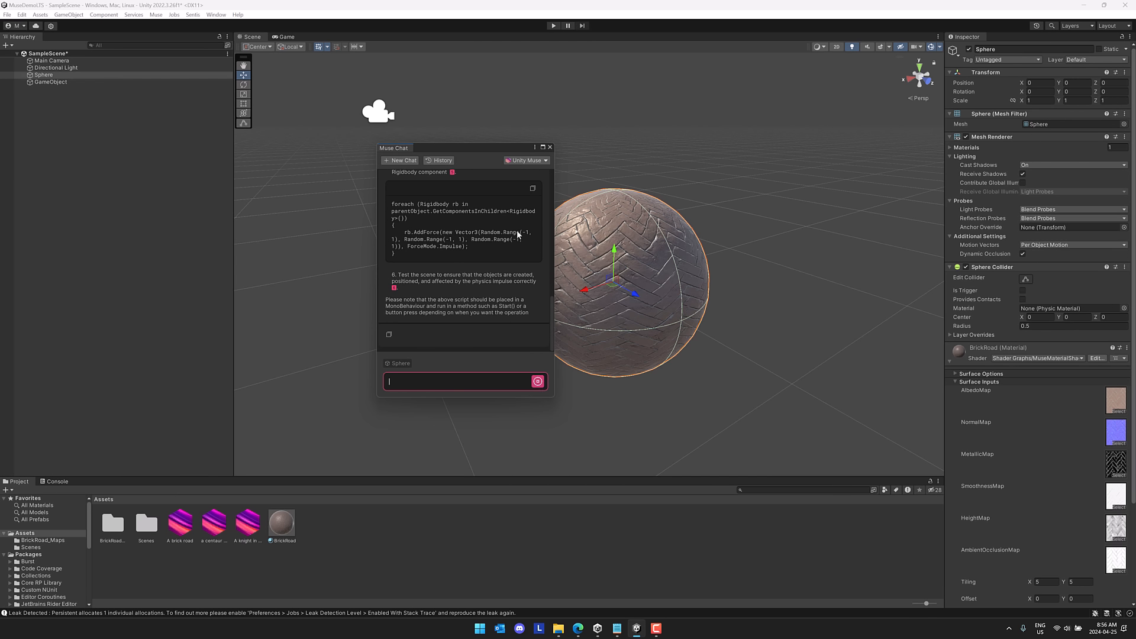
Enlarge the Muse Chat window and ask "Can you give me that source code in a single listing".
{"action": "left_click_drag", "start_coordinate": [551, 400], "coordinate": [956, 555]}
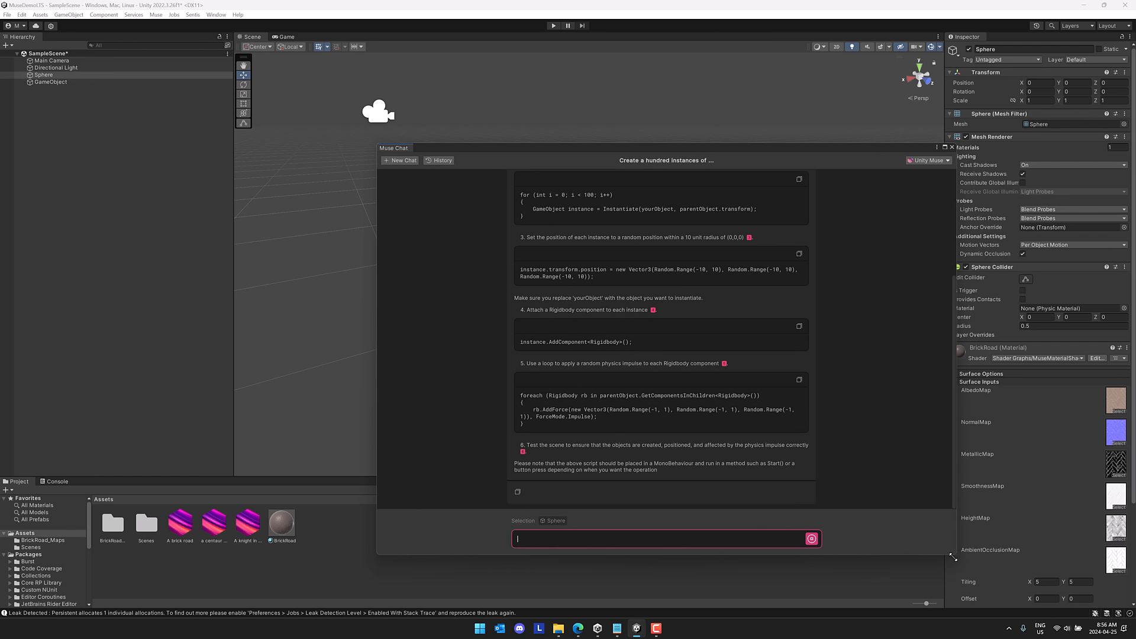
{"action": "scroll", "coordinate": [725, 396], "scroll_direction": "up", "scroll_amount": 4}
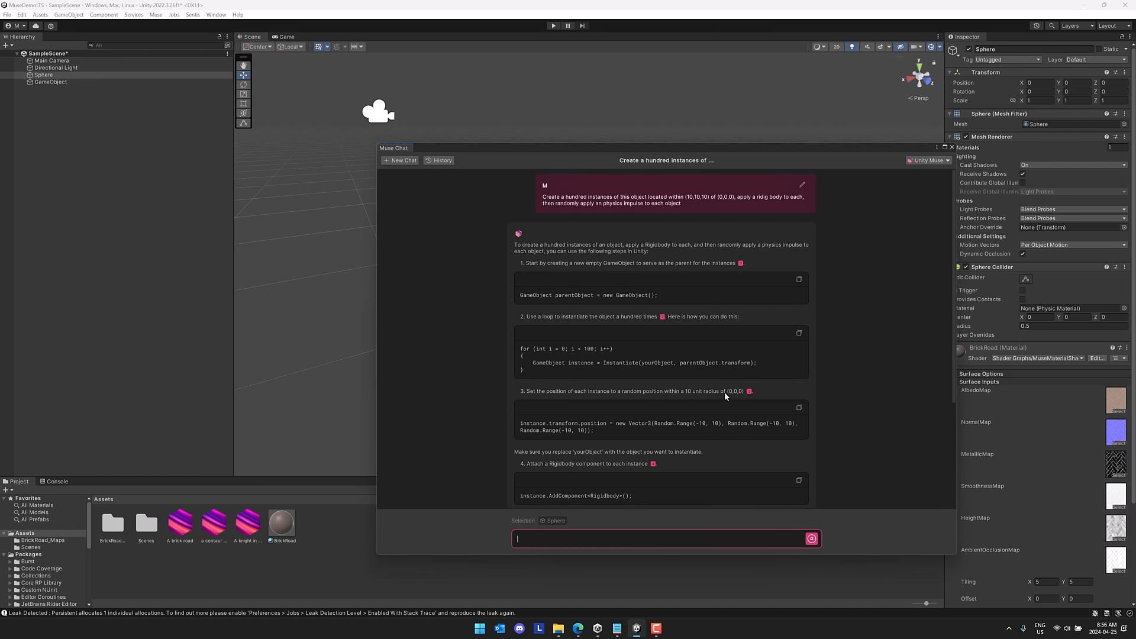
{"action": "scroll", "coordinate": [724, 390], "scroll_direction": "down", "scroll_amount": 2}
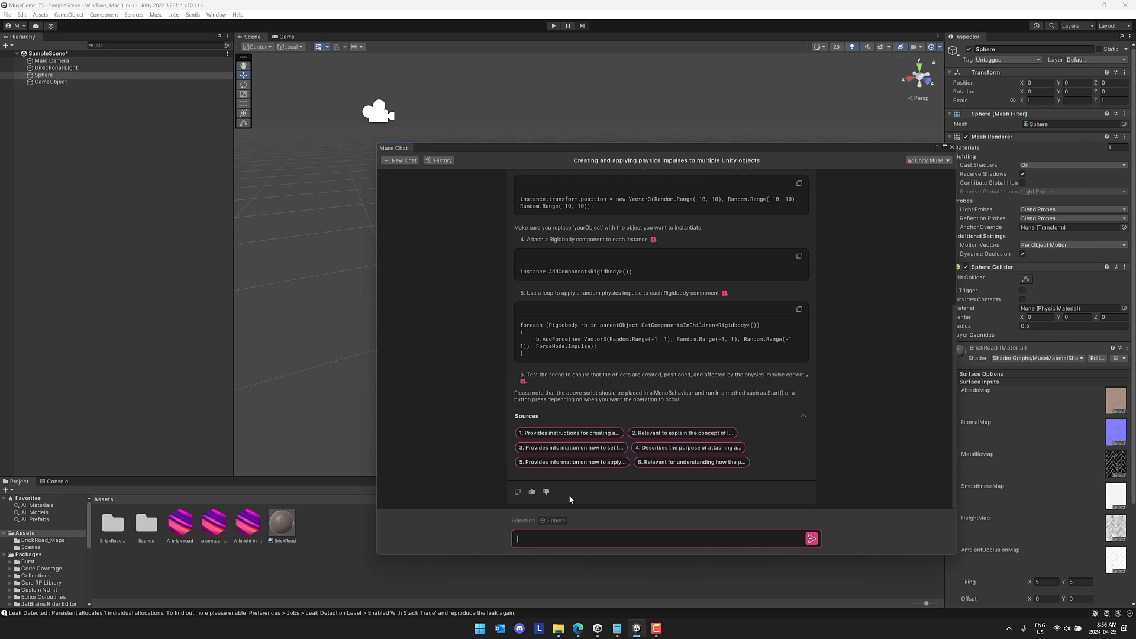
{"action": "type", "text": "Can you give me that source code in a single listing"}
{"action": "key", "text": "Return"}
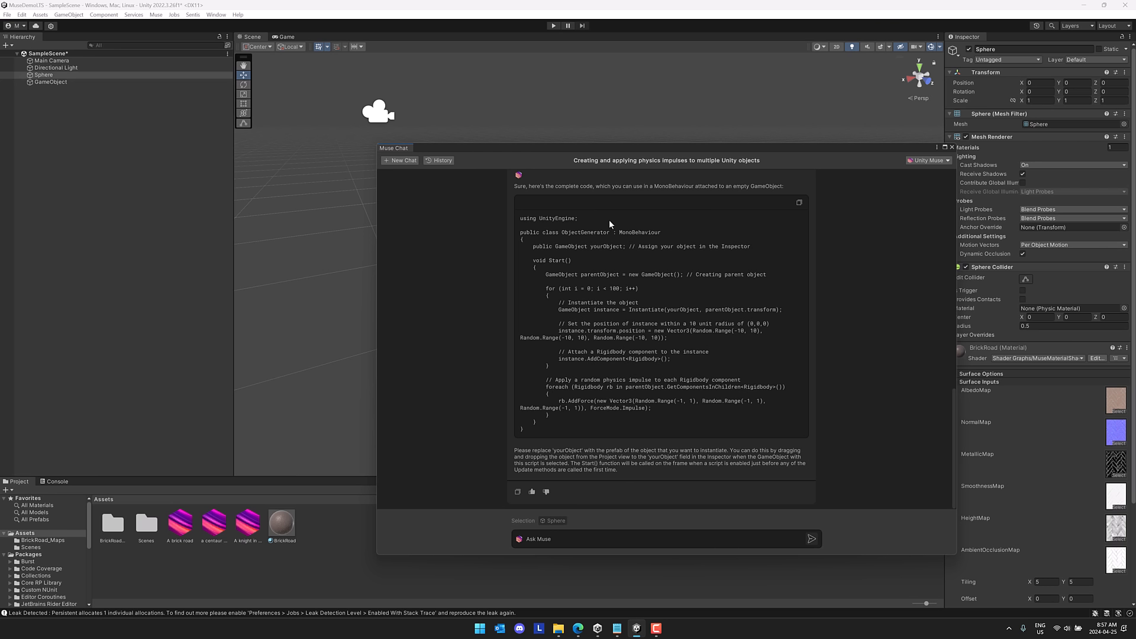
{"action": "scroll", "coordinate": [643, 320], "scroll_direction": "up", "scroll_amount": 2}
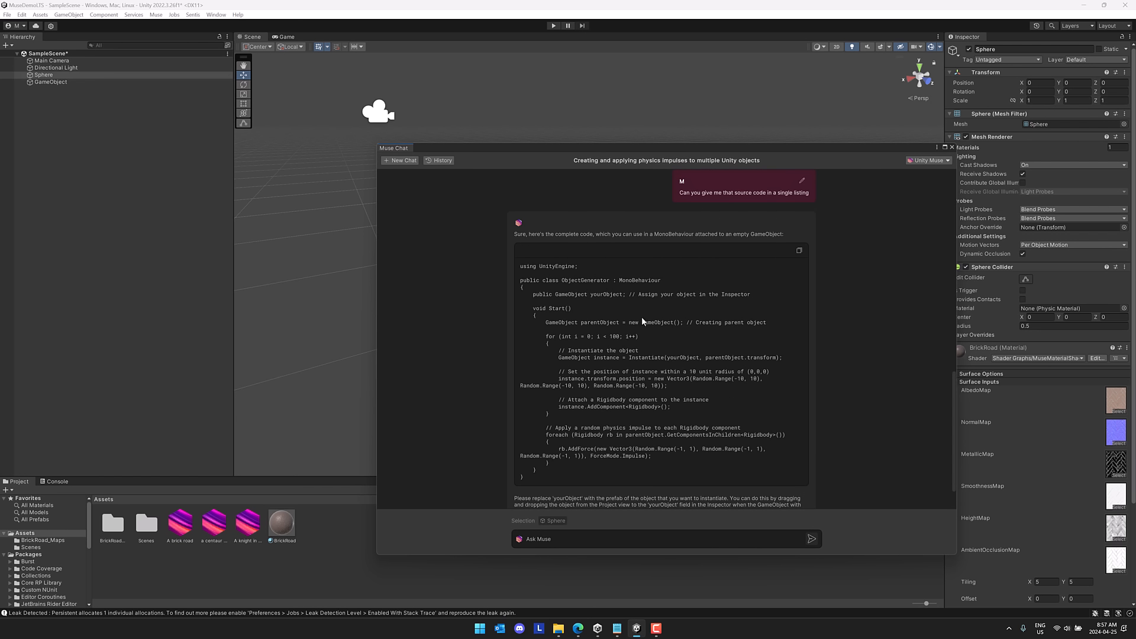
Create a C# script named ObjectGenerator in the project's Assets folder.
{"action": "left_click", "coordinate": [310, 590]}
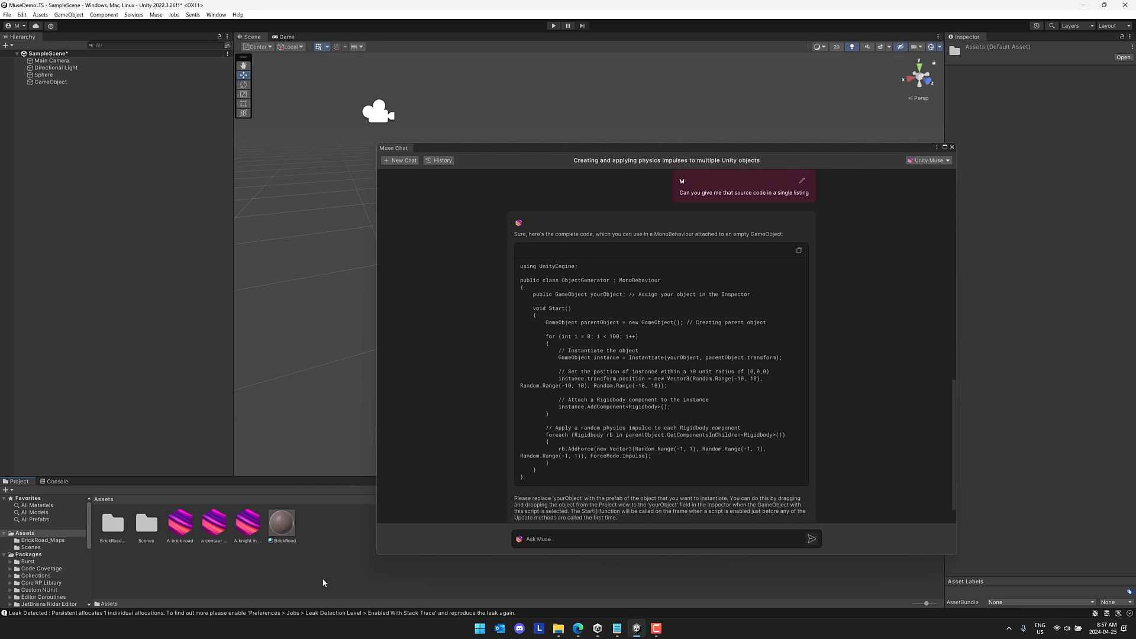
{"action": "right_click", "coordinate": [321, 579]}
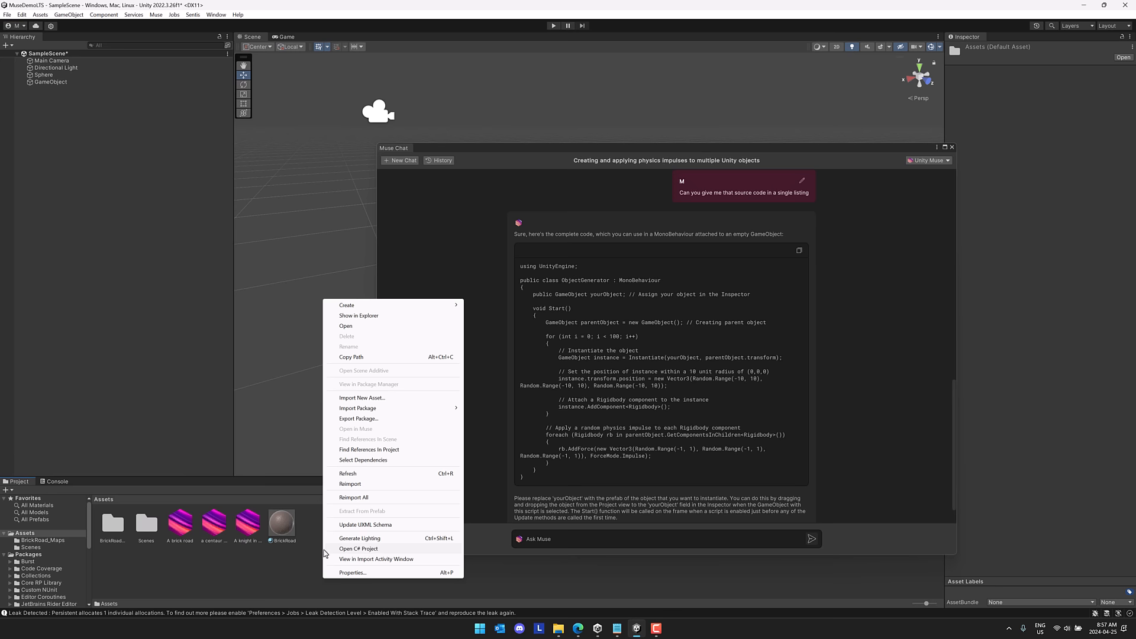
{"action": "right_click", "coordinate": [288, 576]}
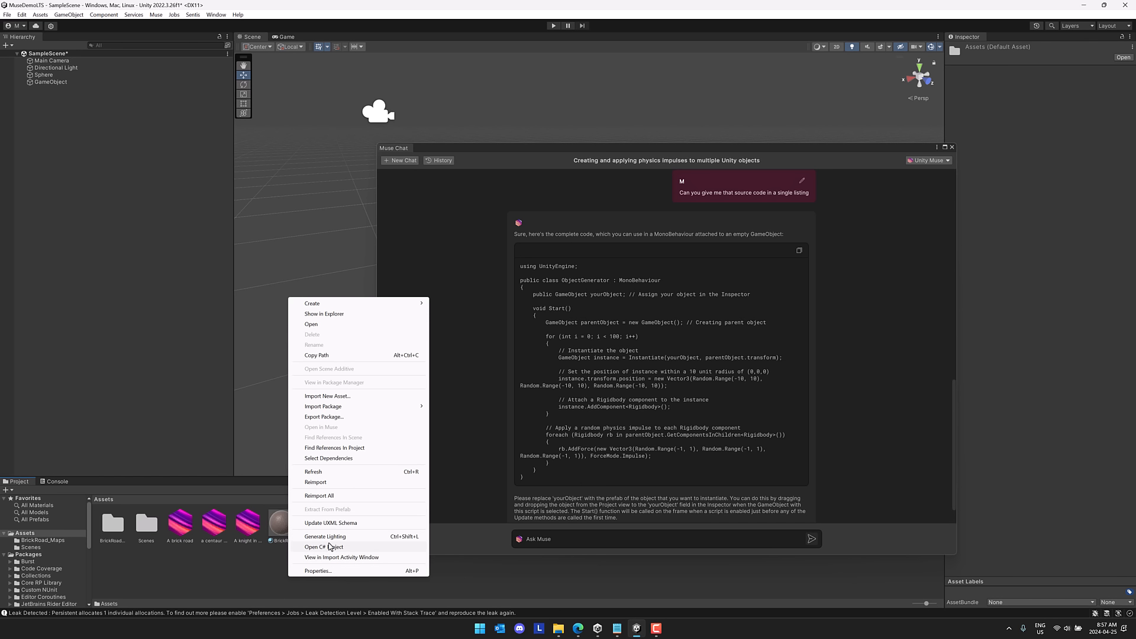
{"action": "mouse_move", "coordinate": [330, 304]}
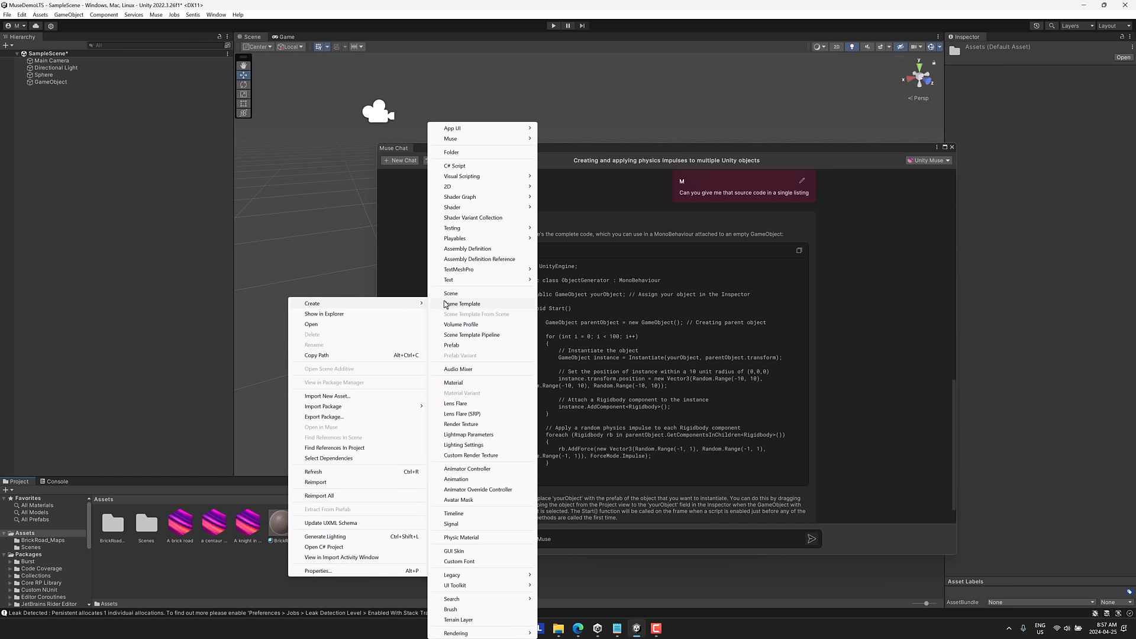
{"action": "left_click", "coordinate": [471, 168]}
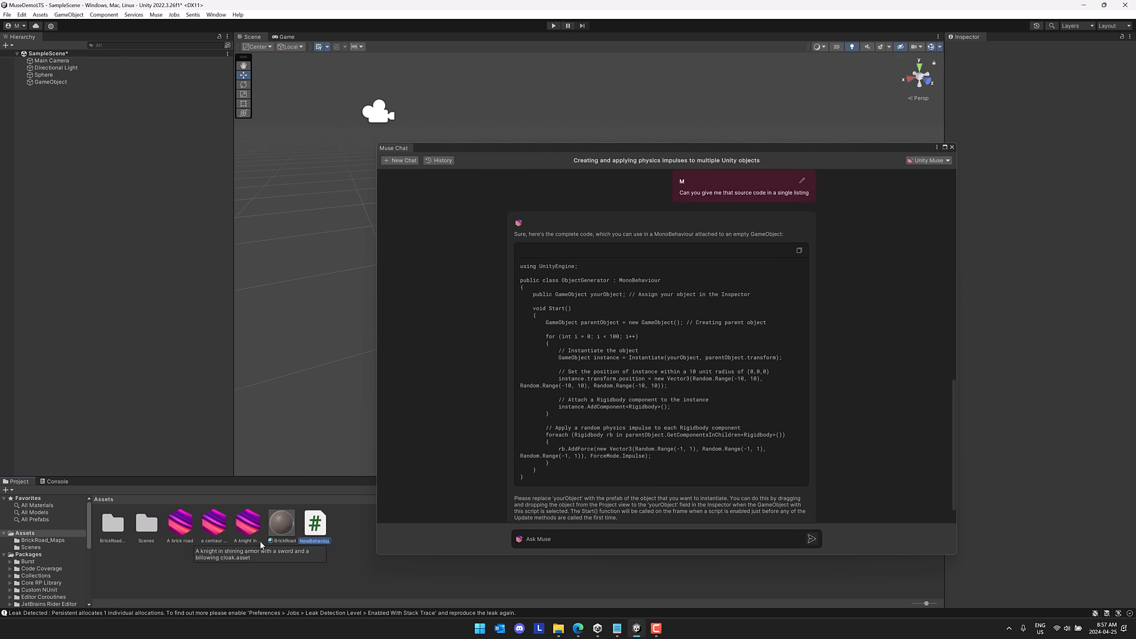
{"action": "type", "text": "ObjectGener"}
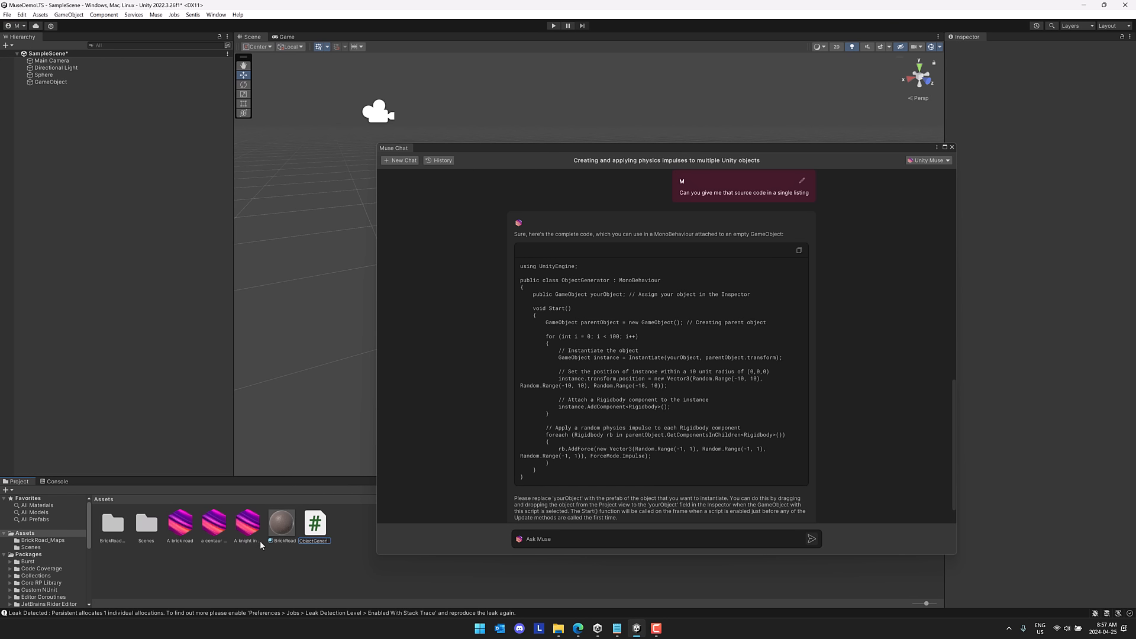
{"action": "type", "text": "ator"}
{"action": "key", "text": "Return"}
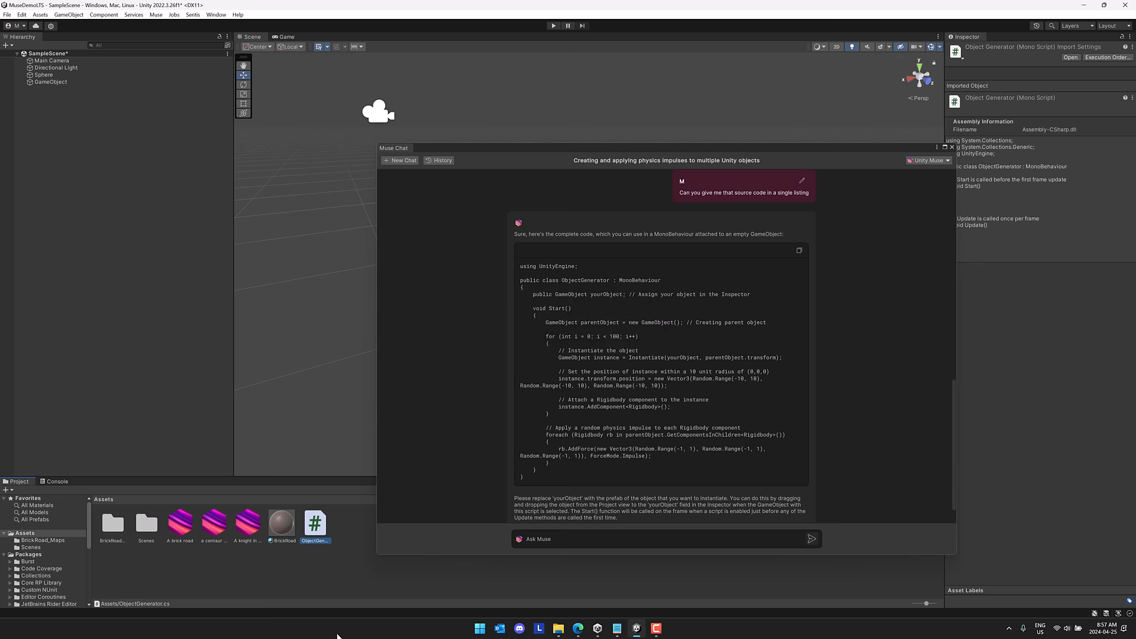
Open the ObjectGenerator script in Visual Studio and replace all its contents with the complete code listing from Muse Chat.
{"action": "double_click", "coordinate": [307, 529]}
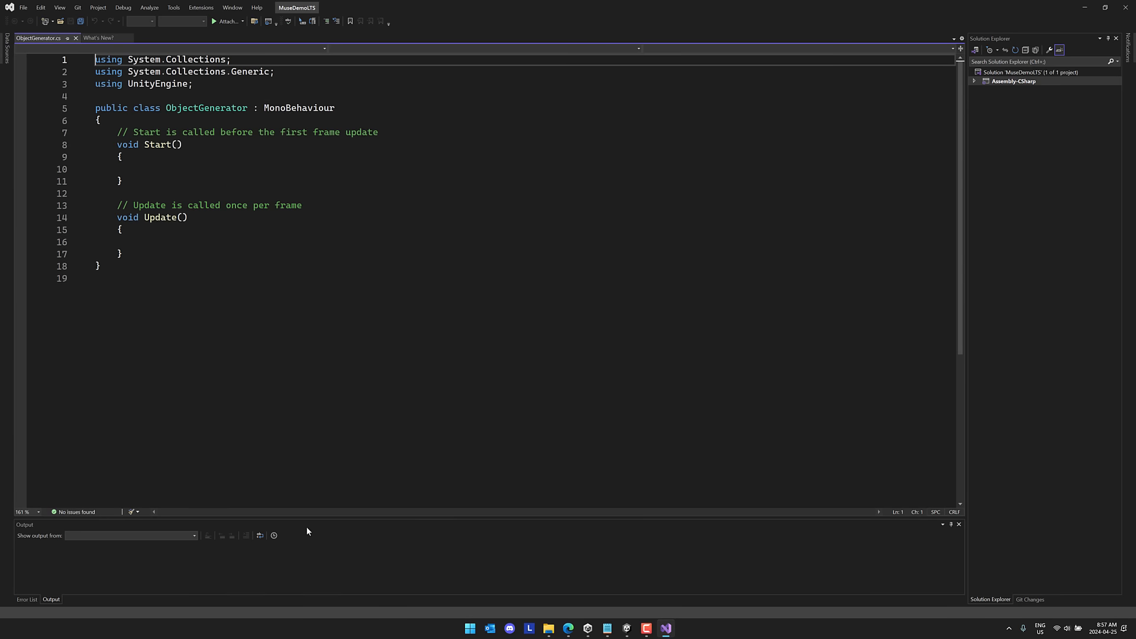
{"action": "left_click", "coordinate": [473, 294]}
{"action": "key", "text": "ctrl+a"}
{"action": "type", "text": "// 2024-04-25 AI-Tag // This was created with assistance from Muse, a Unity Artificial Intelligence product  using UnityEngine;  public class ObjectGenerator : MonoBehaviour {     public GameObject yourObject; // Assign your object in the Inspector      void Start()     {         GameObject parentObject = new GameObject(); // Creating parent object          for (int i = 0; i < 100; i++)         {             // Instantiate the object             GameObject instance = Instantiate(yourObject, parentObject.transform);              // Set the position of instance within a 10 unit radius of (0,0,0)             instance.transform.position = new Vector3(Random.Range(-10, 10), Random.Range(-10, 10), Random.Range(-10, 10));              // Attach a Rigidbody component to the instance             instance.AddComponent<Rigidbody>();         }          // Apply a random physics impulse to each Rigidbody component         foreach (Rigidbody rb in parentObject.GetComponentsInChildren<Rigidbody>())         {             rb.AddForce(new Vector3(Random.Range(-1, 1), Random.Range(-1, 1), Random.Range(-1, 1)), ForceMode.Impulse);         }     } }"}
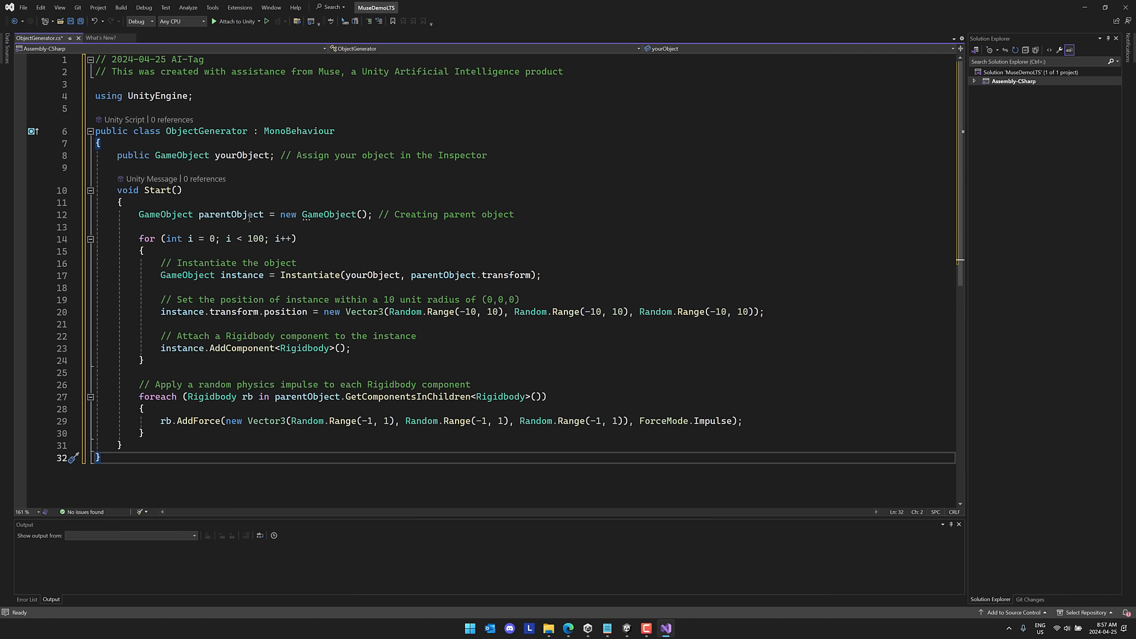
Review the ObjectGenerator code from the class declaration to the impulse loop and build the solution.
{"action": "scroll", "coordinate": [314, 304], "scroll_direction": "down", "scroll_amount": 2}
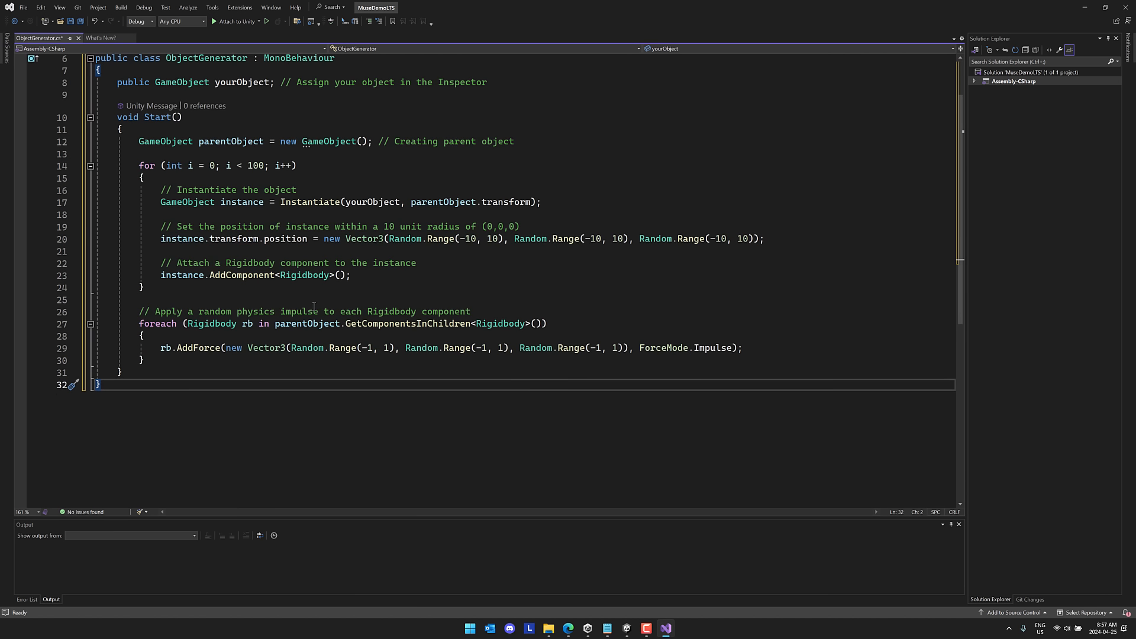
{"action": "scroll", "coordinate": [145, 109], "scroll_direction": "up", "scroll_amount": 2}
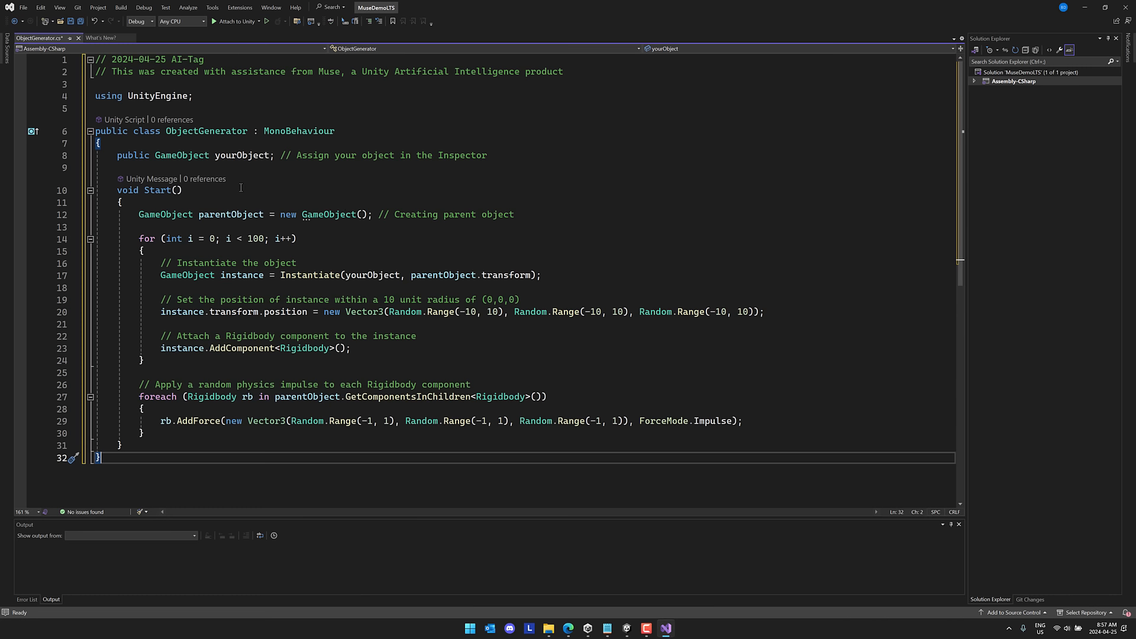
{"action": "scroll", "coordinate": [276, 335], "scroll_direction": "down", "scroll_amount": 1}
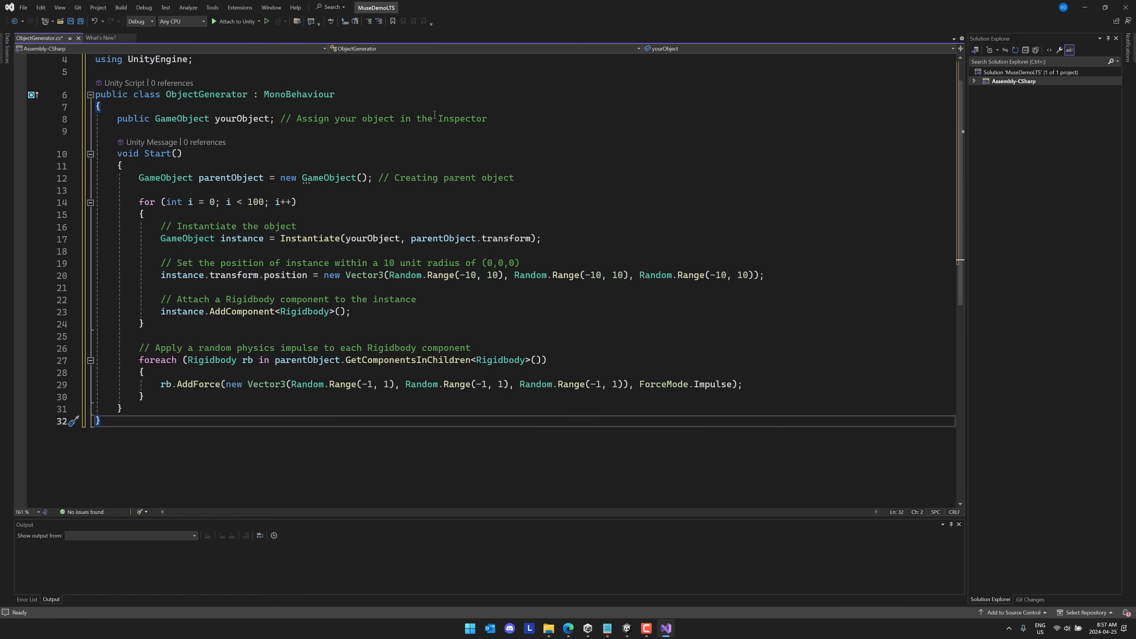
{"action": "mouse_move", "coordinate": [603, 272]}
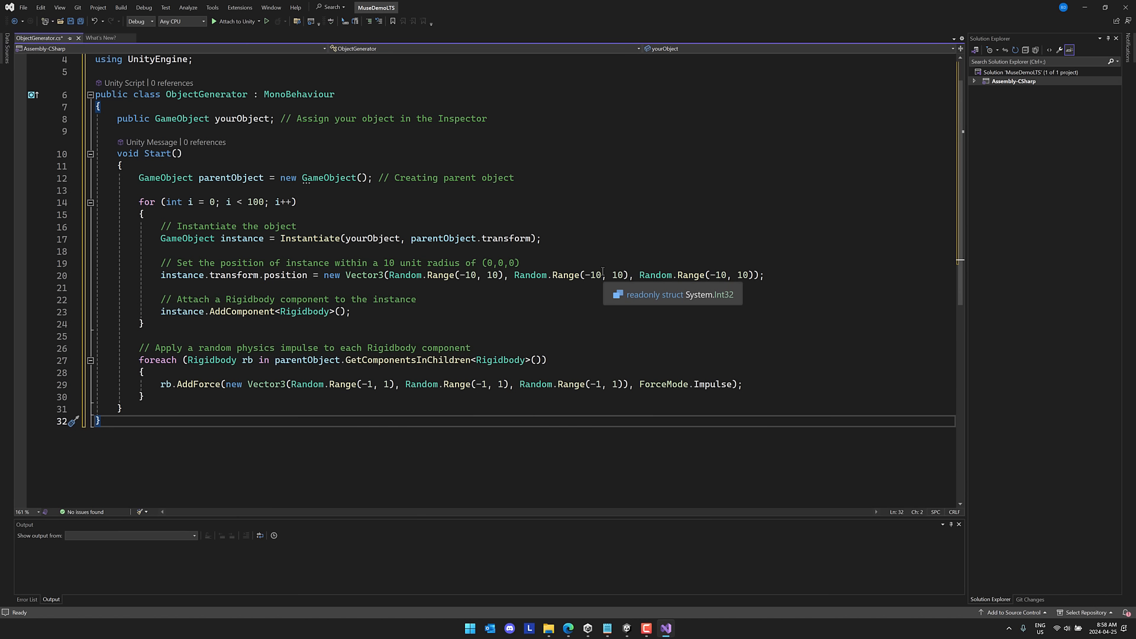
{"action": "key", "text": "ctrl+shift+b"}
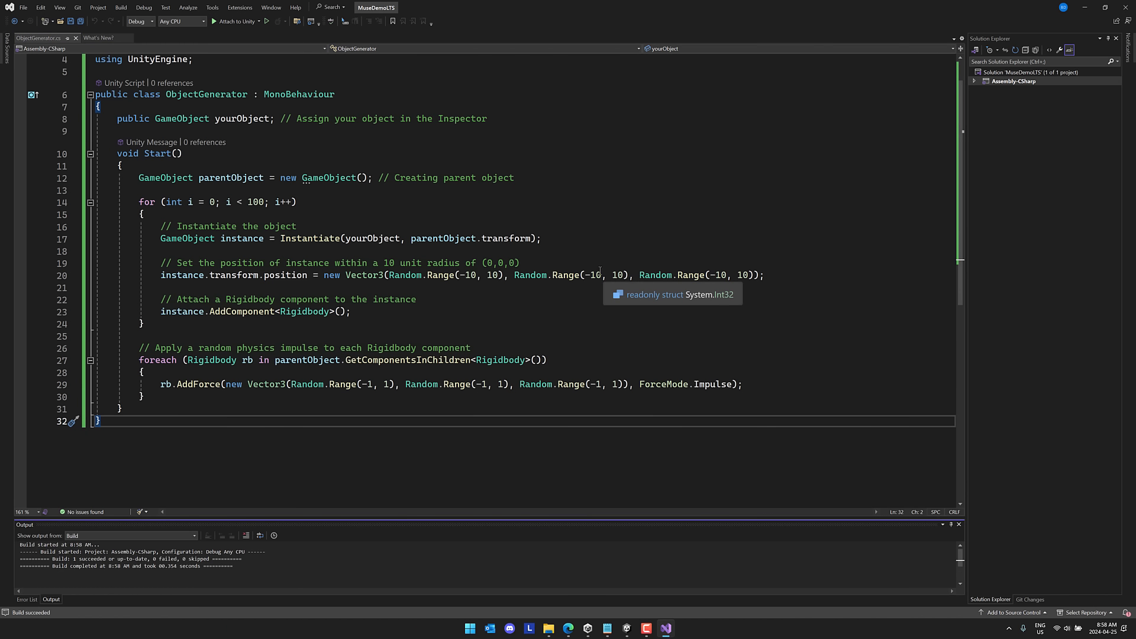
Switch back to Unity and dock the Muse Chat window beside the Scene view.
{"action": "key", "text": "alt+Tab"}
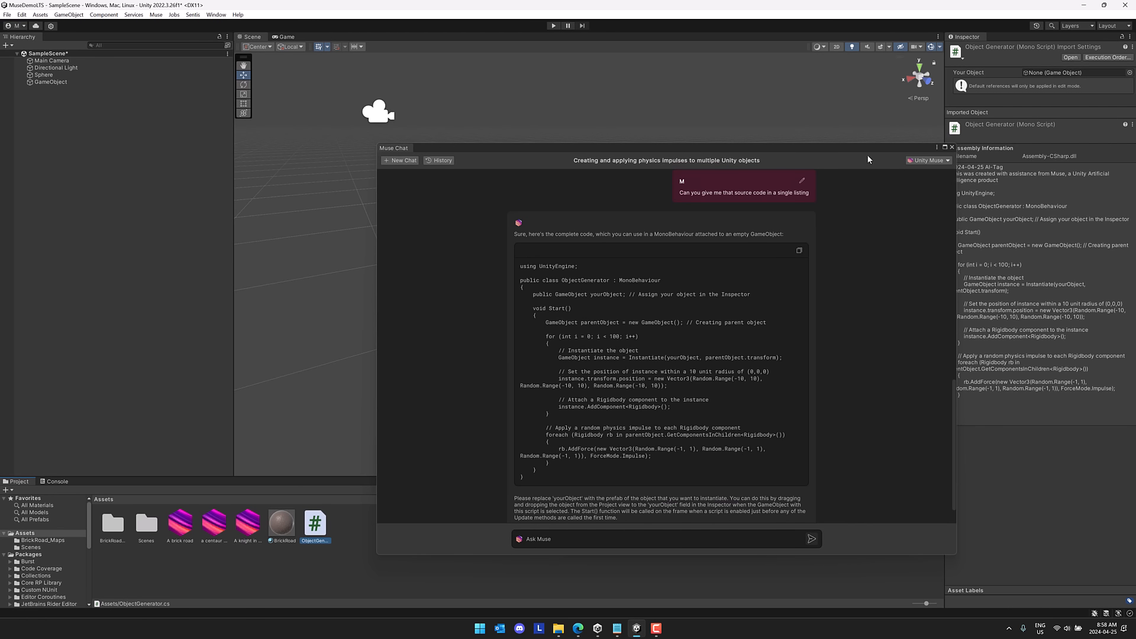
{"action": "left_click_drag", "start_coordinate": [900, 148], "coordinate": [834, 87]}
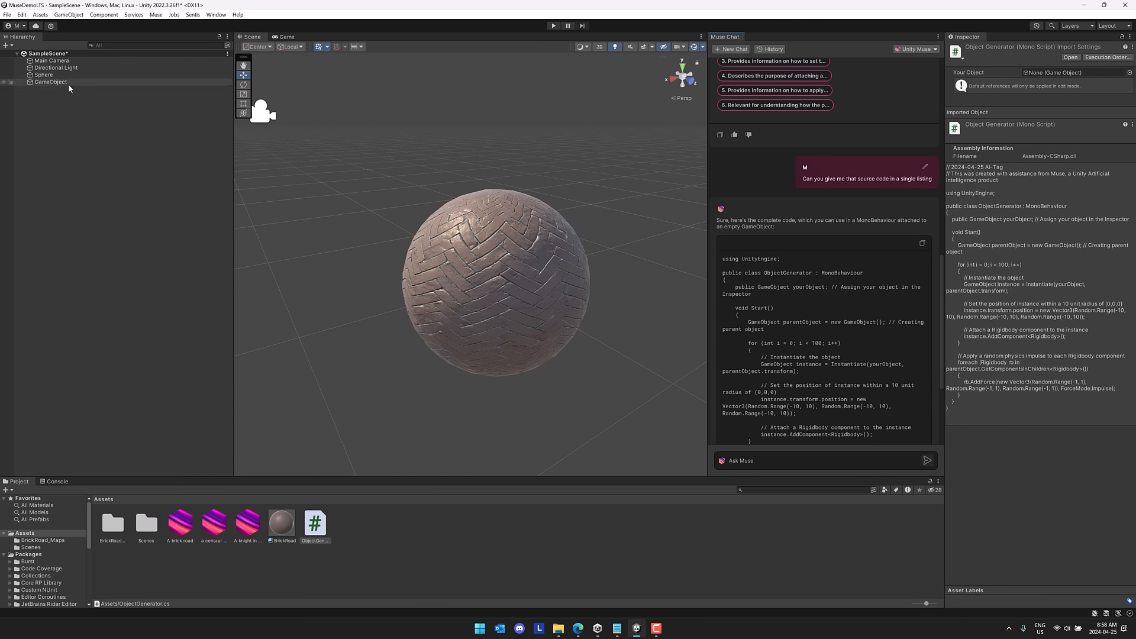
Attach the ObjectGenerator script to the empty GameObject and assign the Sphere as its Your Object reference.
{"action": "left_click", "coordinate": [54, 83]}
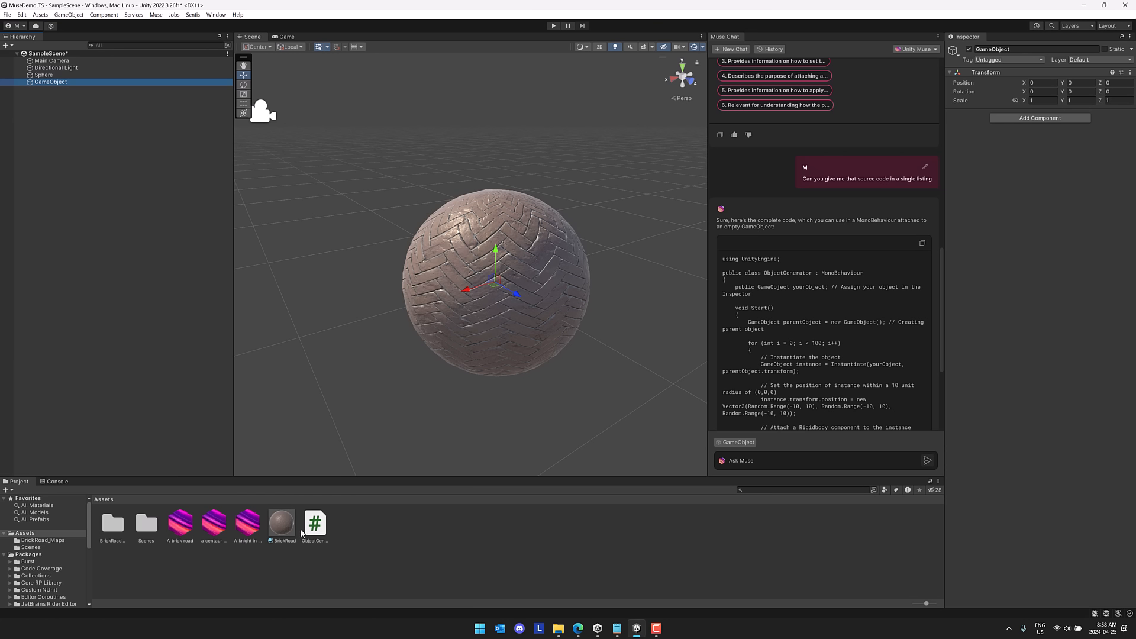
{"action": "left_click_drag", "start_coordinate": [314, 526], "coordinate": [1028, 170]}
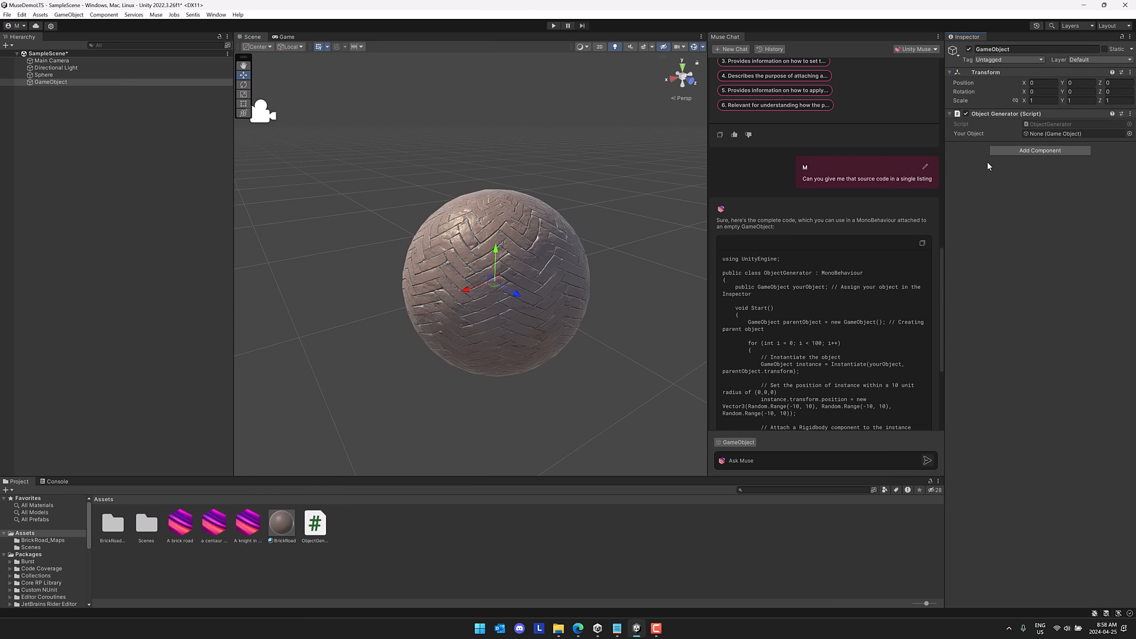
{"action": "left_click_drag", "start_coordinate": [52, 77], "coordinate": [1052, 139]}
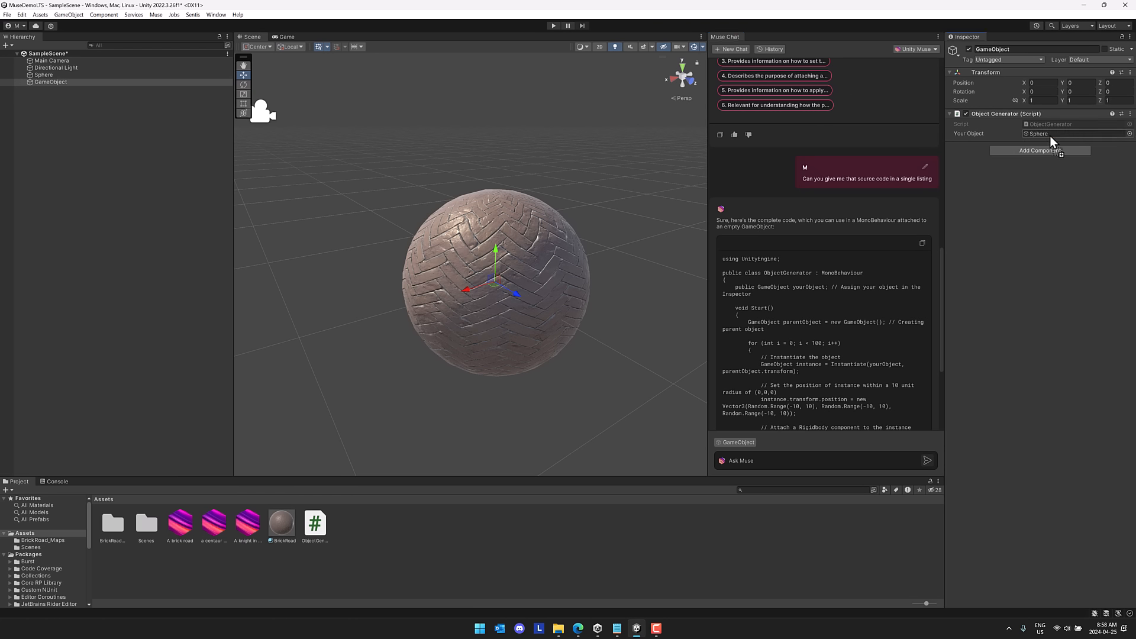
Test the ObjectGenerator script in Play mode, stop the playback, and review the code listing in Muse Chat.
{"action": "left_click", "coordinate": [553, 26]}
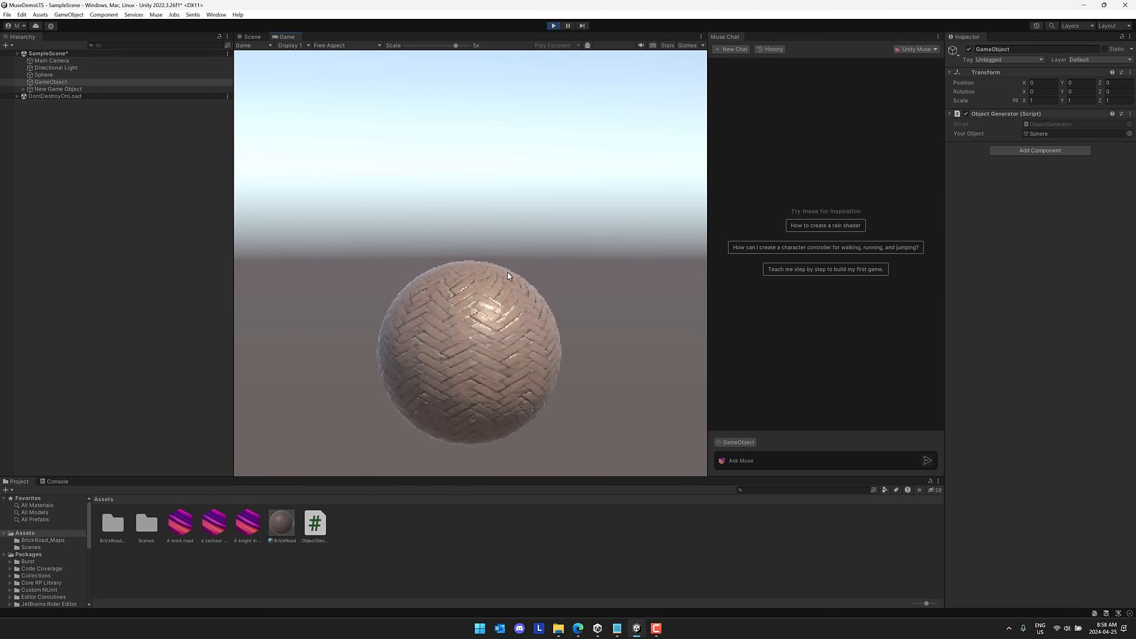
{"action": "left_click", "coordinate": [552, 26]}
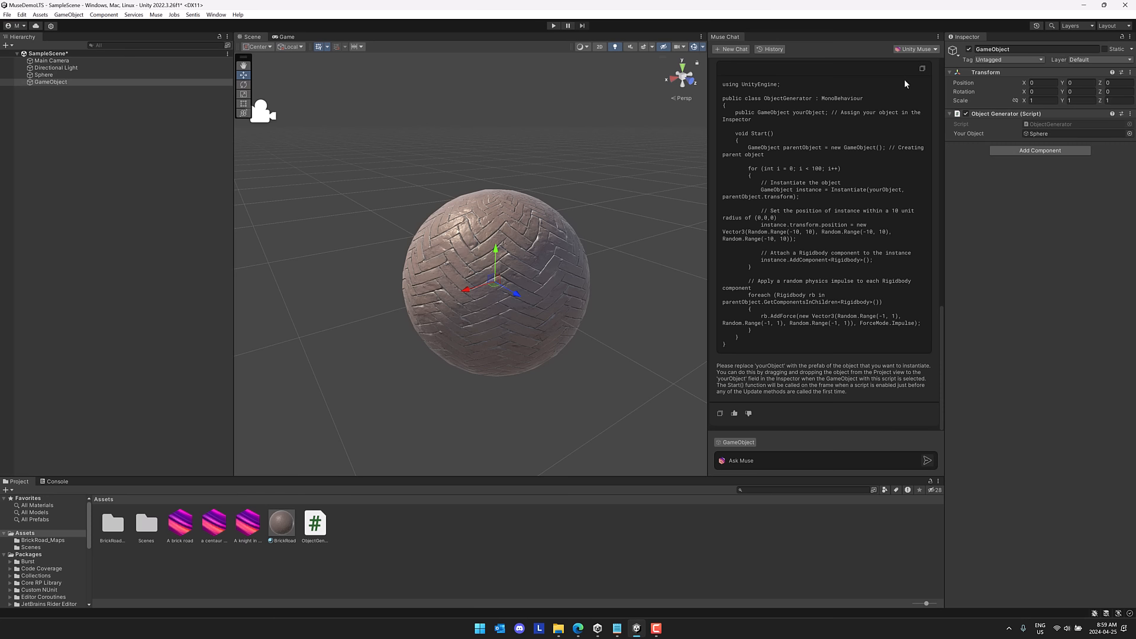
{"action": "scroll", "coordinate": [842, 153], "scroll_direction": "up", "scroll_amount": 2}
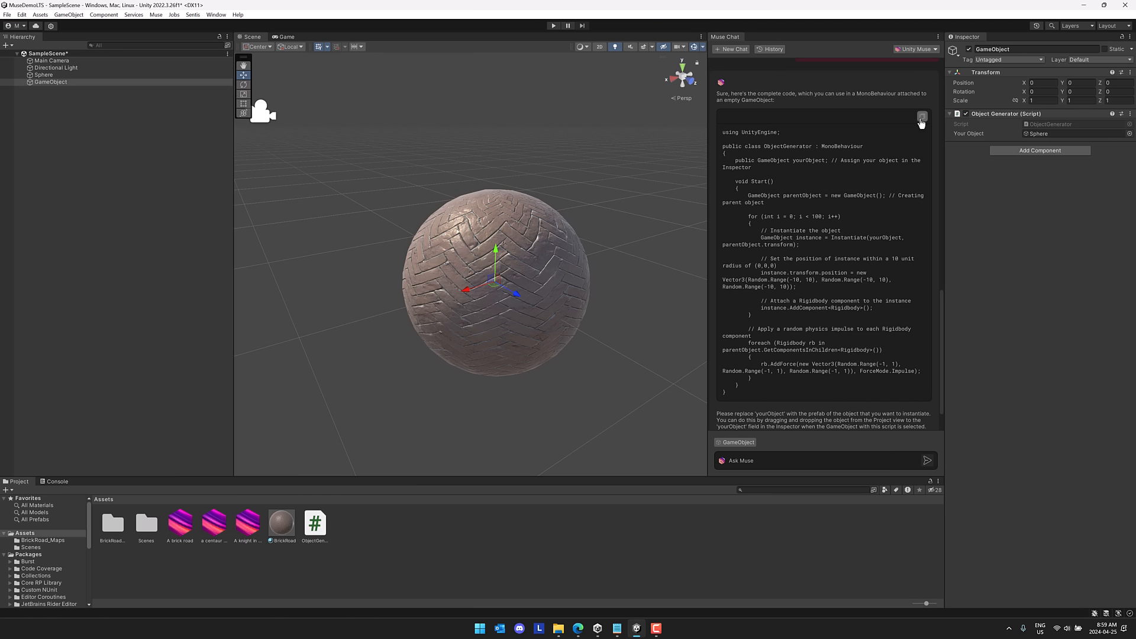
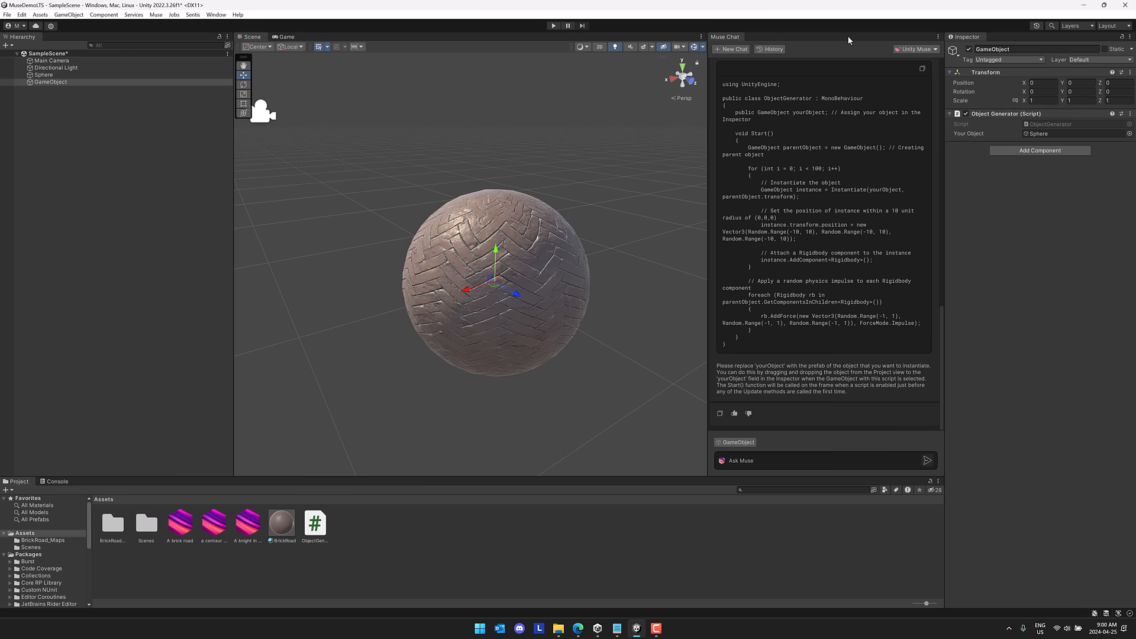
Close the Muse Chat window and add the Muse Animate package by name through the Package Manager.
{"action": "right_click", "coordinate": [731, 40]}
{"action": "left_click", "coordinate": [751, 57]}
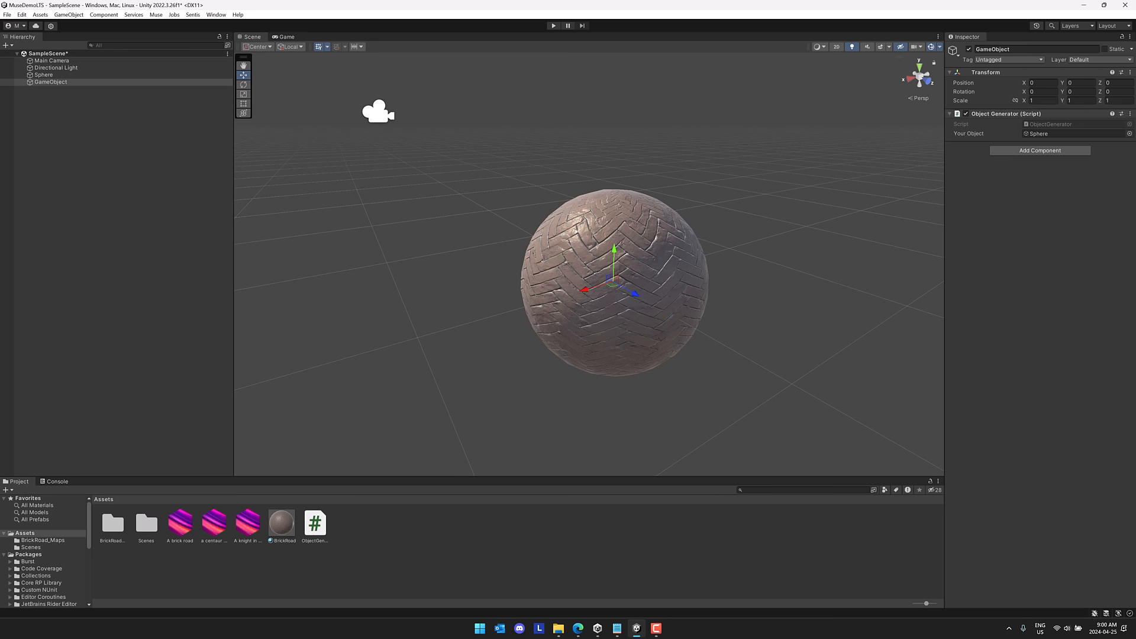
{"action": "left_click", "coordinate": [215, 15]}
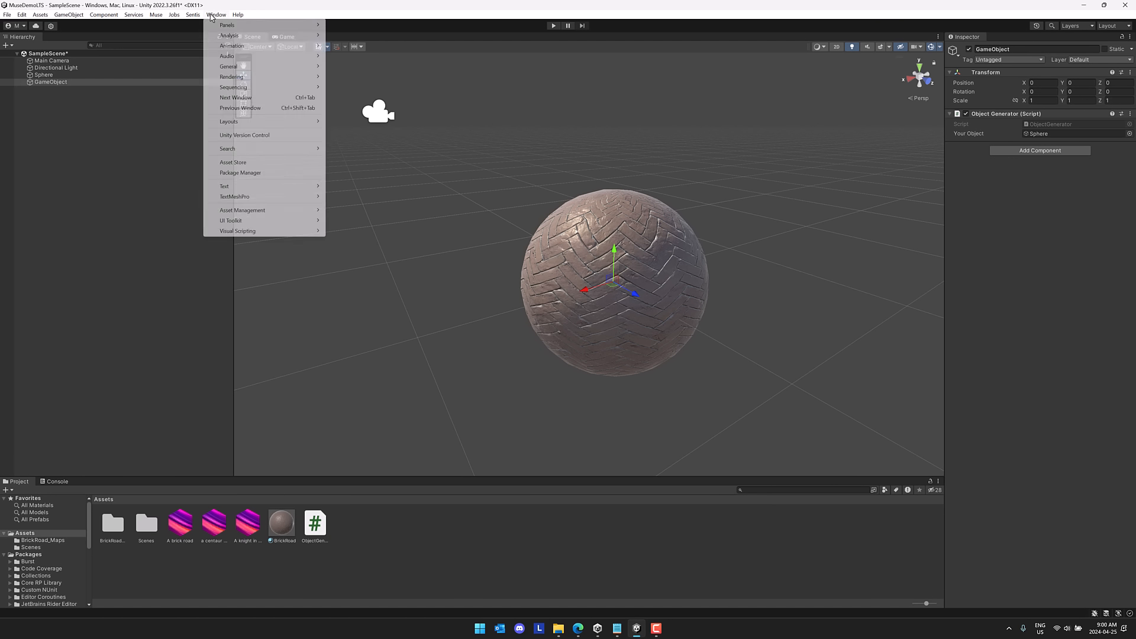
{"action": "left_click", "coordinate": [240, 172]}
{"action": "left_click", "coordinate": [135, 89]}
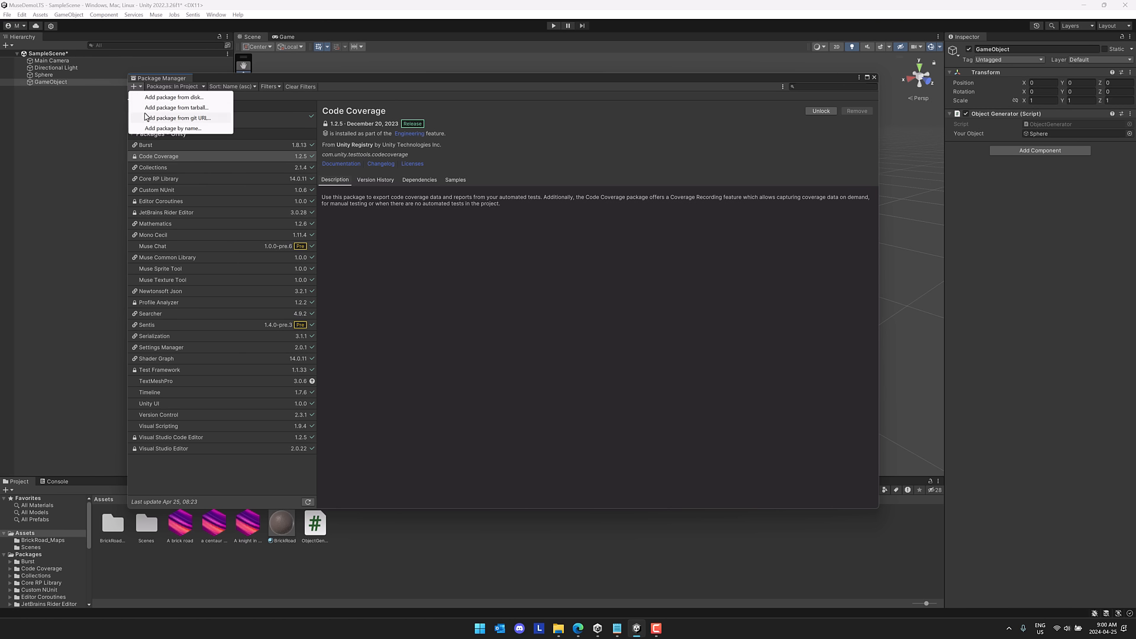
{"action": "left_click", "coordinate": [166, 126]}
{"action": "key", "text": "ctrl+v"}
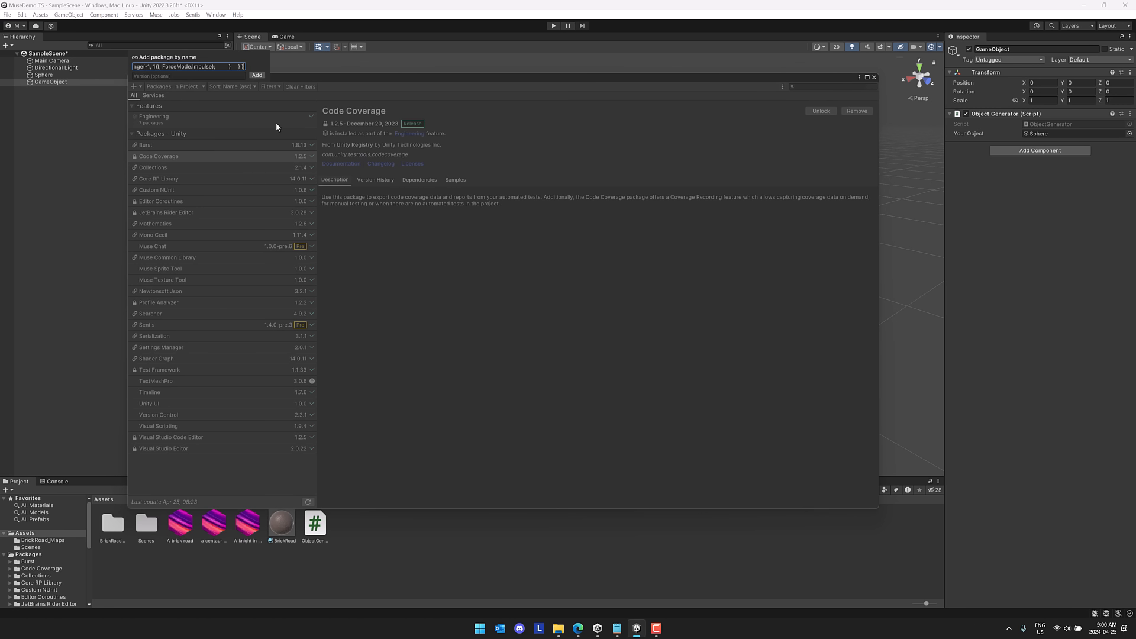
{"action": "key", "text": "ctrl+a"}
{"action": "key", "text": "BackSpace"}
{"action": "type", "text": "co"}
{"action": "key", "text": "Return"}
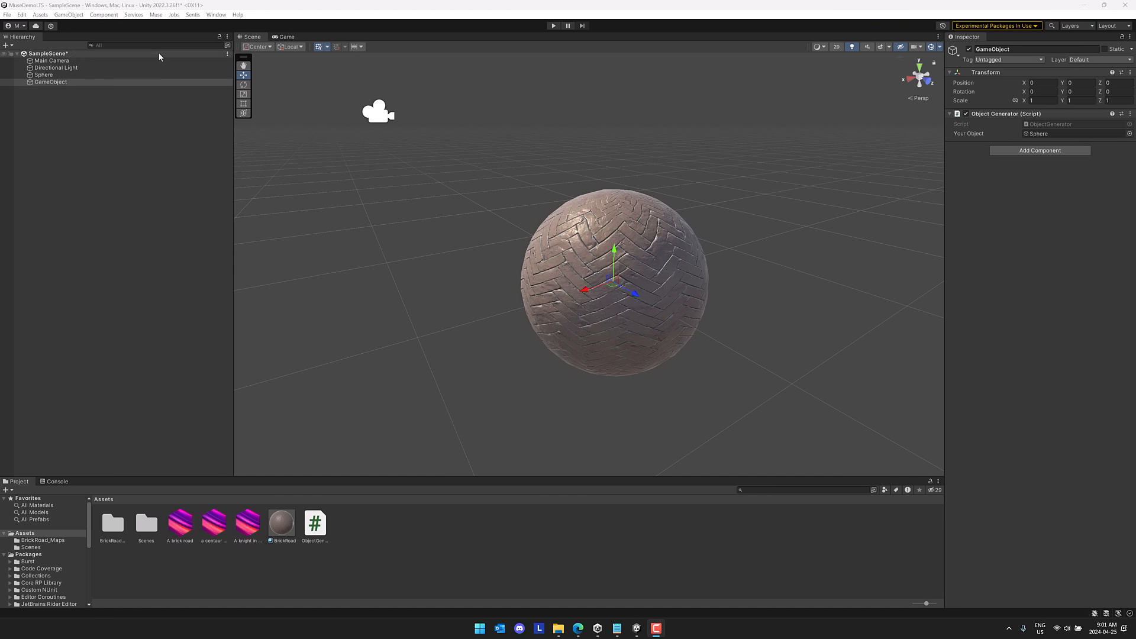
Open a new Muse Animate generator, dismiss its introduction, and enlarge and reposition the tool's window over the Scene view.
{"action": "left_click", "coordinate": [156, 14]}
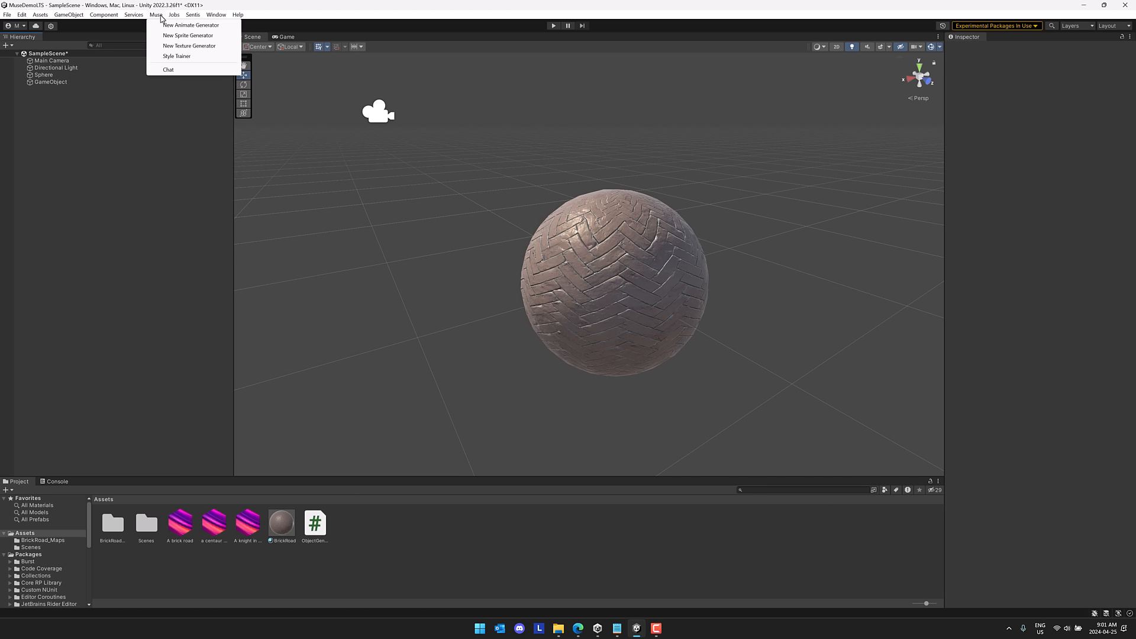
{"action": "left_click", "coordinate": [190, 25]}
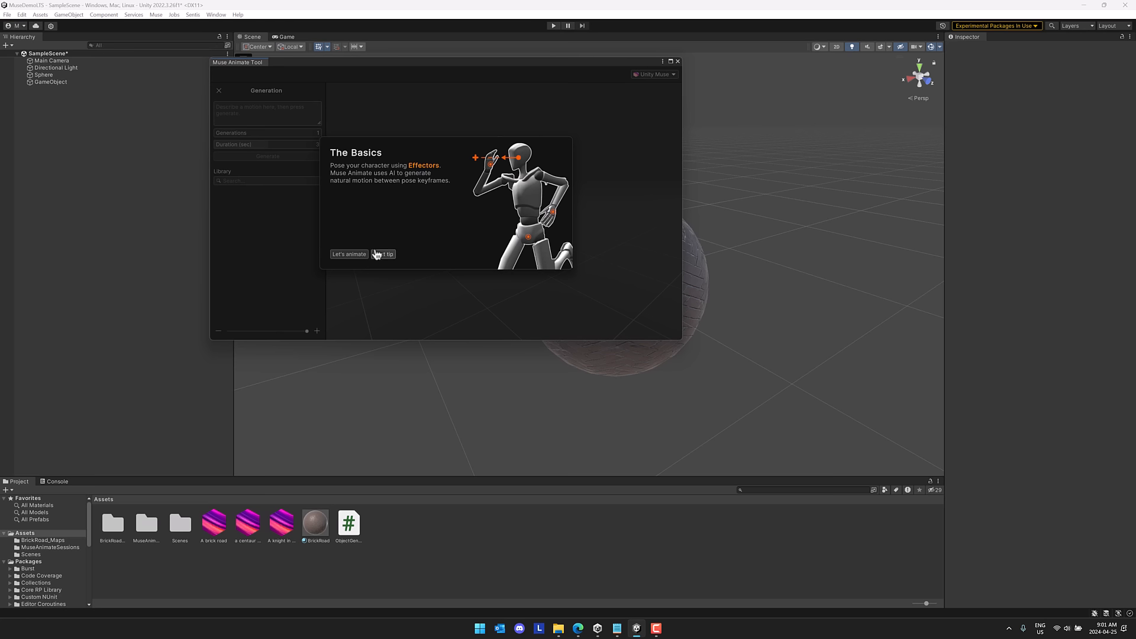
{"action": "left_click", "coordinate": [349, 254]}
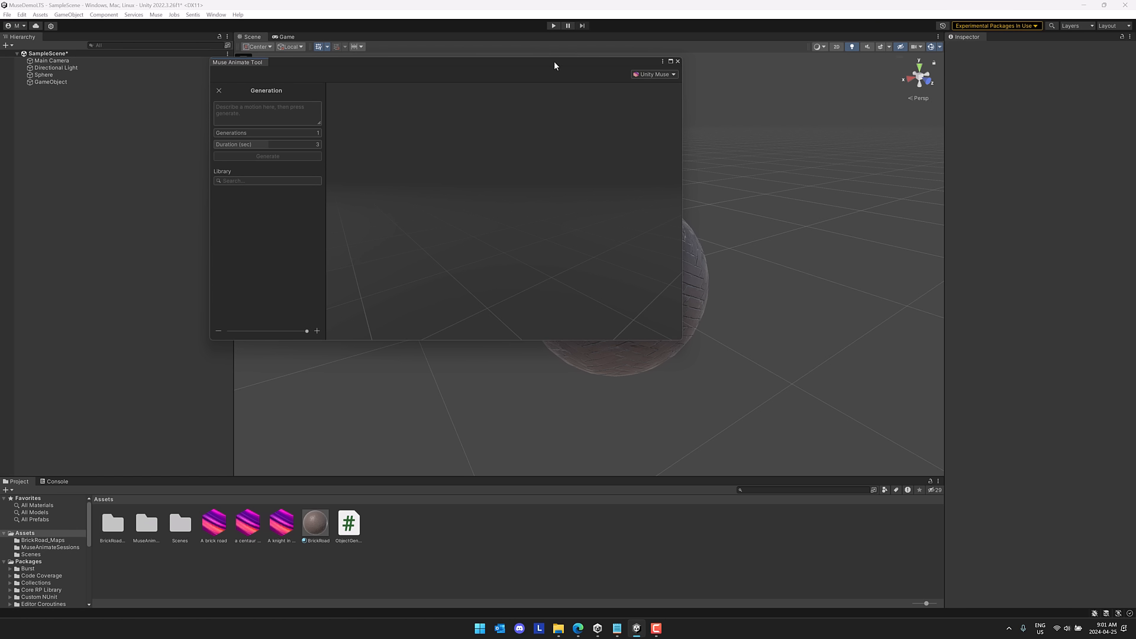
{"action": "left_click_drag", "start_coordinate": [553, 62], "coordinate": [667, 132]}
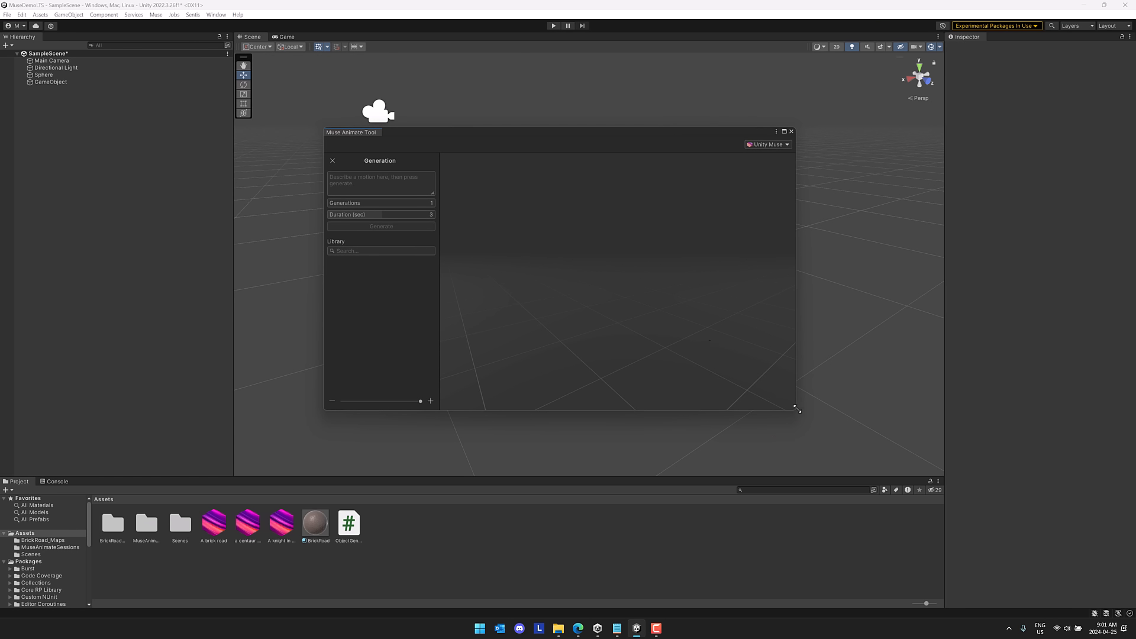
{"action": "left_click_drag", "start_coordinate": [796, 409], "coordinate": [1014, 494]}
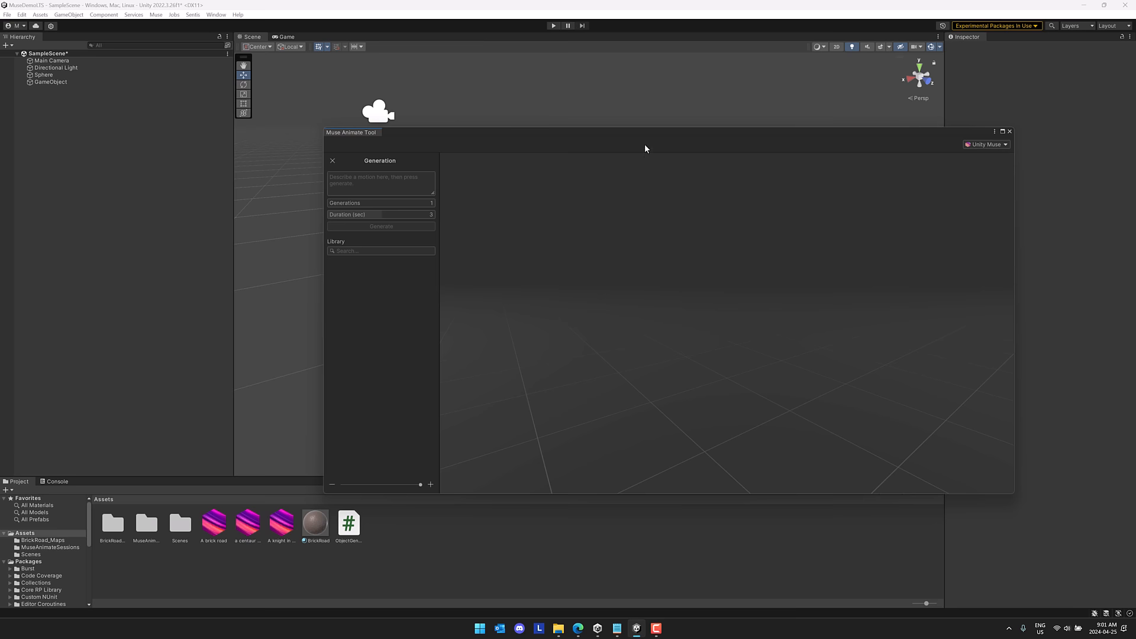
{"action": "left_click_drag", "start_coordinate": [645, 134], "coordinate": [491, 104]}
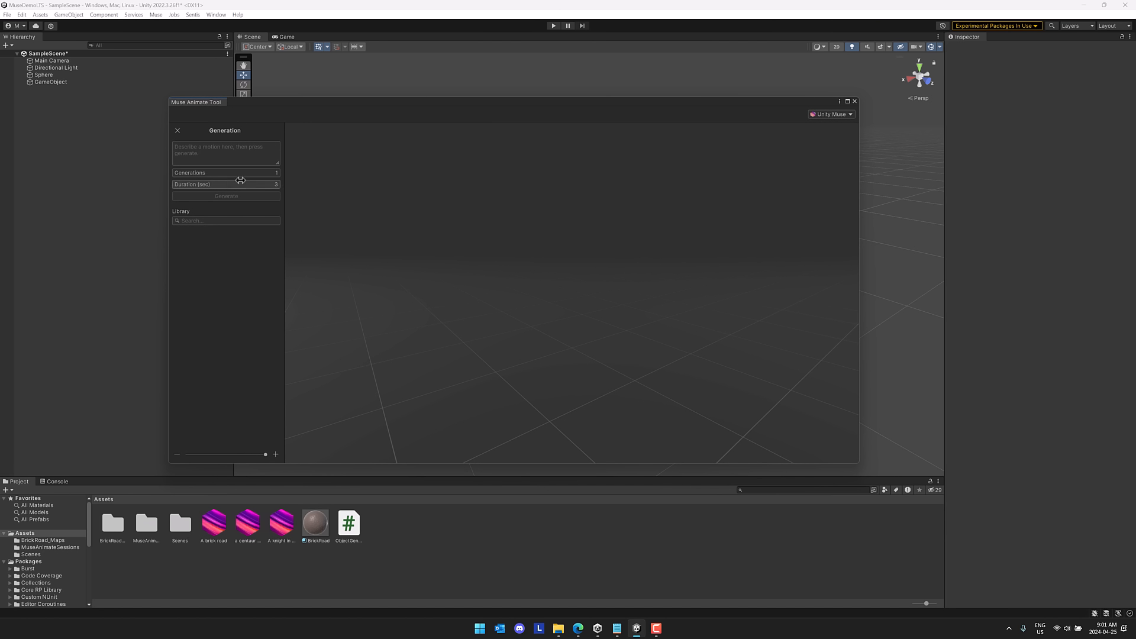
Set Generations to 3 and generate motions from the prompt "A walking man with a limp".
{"action": "left_click_drag", "start_coordinate": [225, 175], "coordinate": [231, 175]}
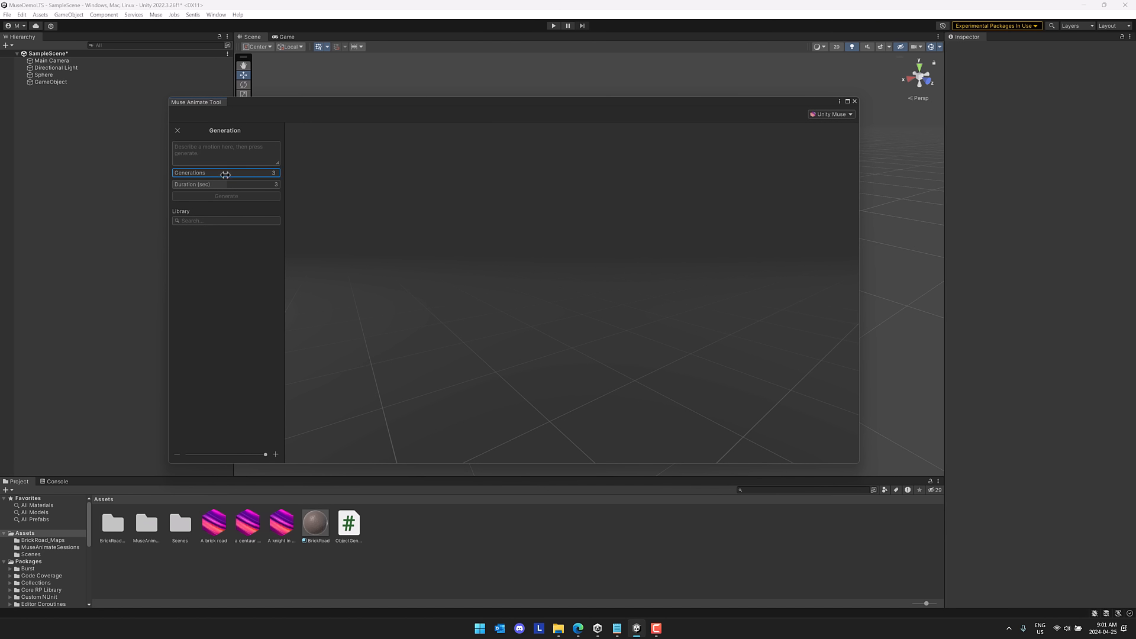
{"action": "left_click", "coordinate": [222, 152]}
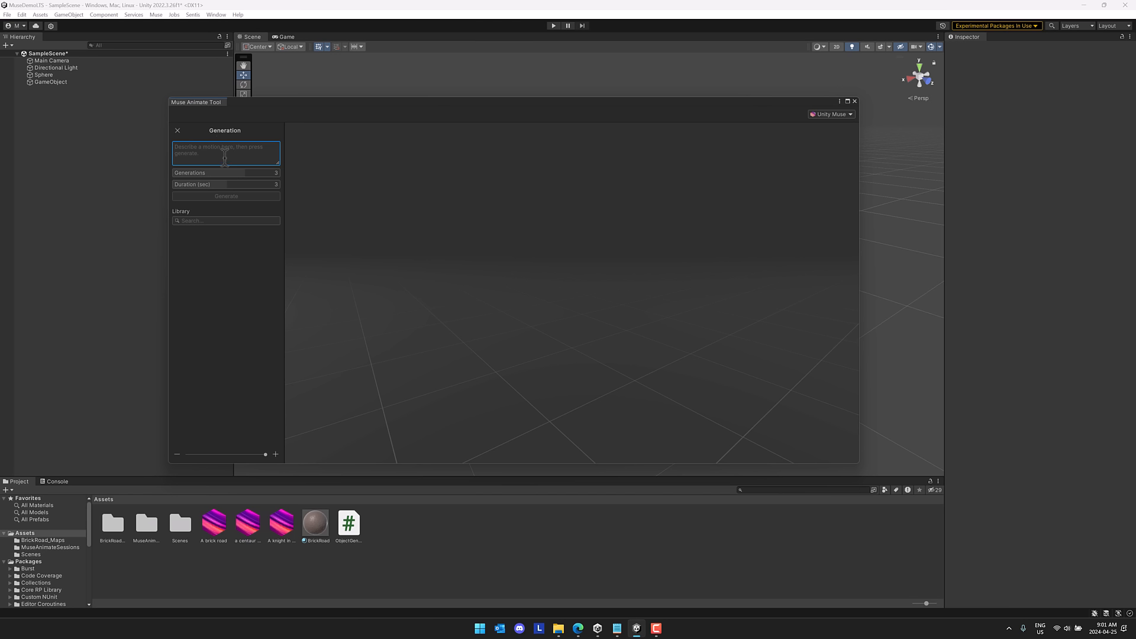
{"action": "type", "text": "A walking "}
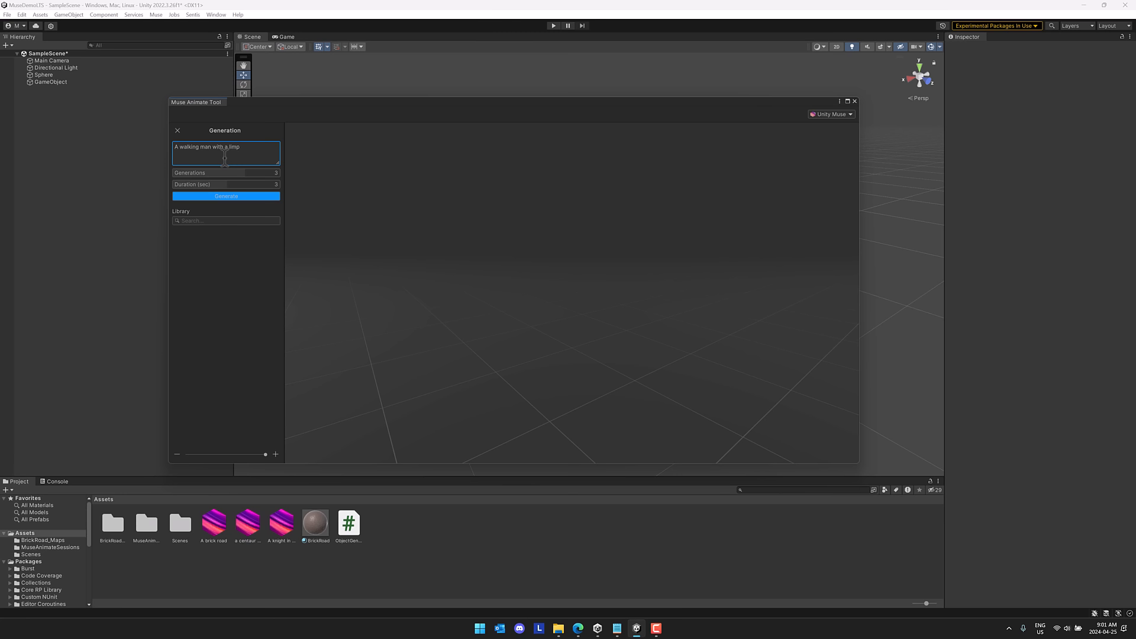
{"action": "type", "text": "man with a limp"}
{"action": "left_click", "coordinate": [250, 197]}
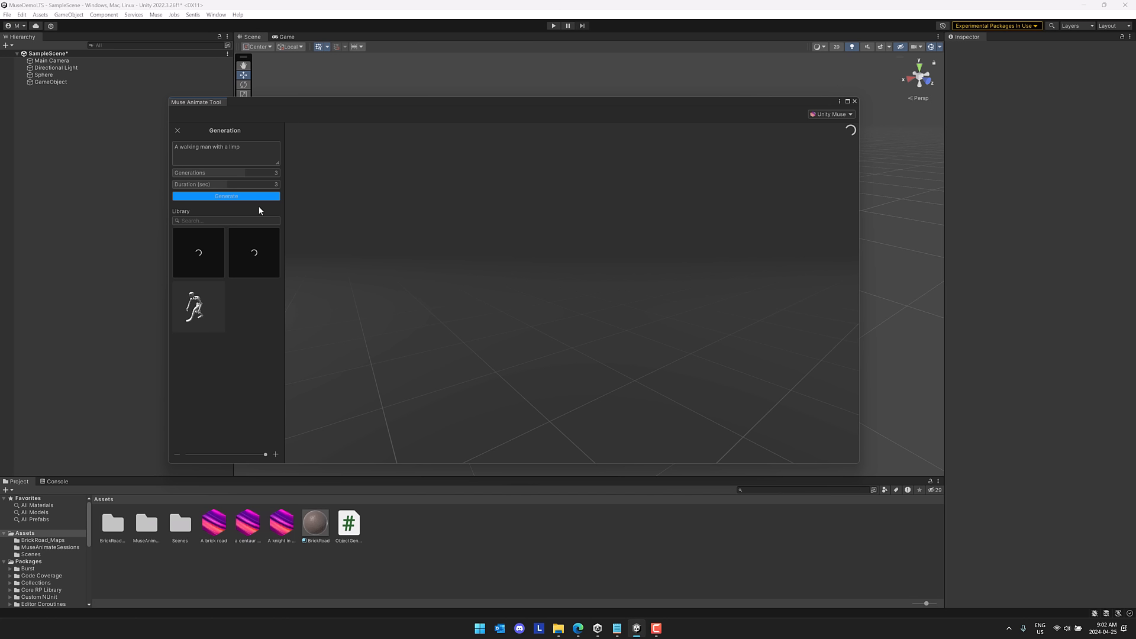
Preview the generated walking animations one after another, ending on the first one in the library.
{"action": "left_click", "coordinate": [199, 306]}
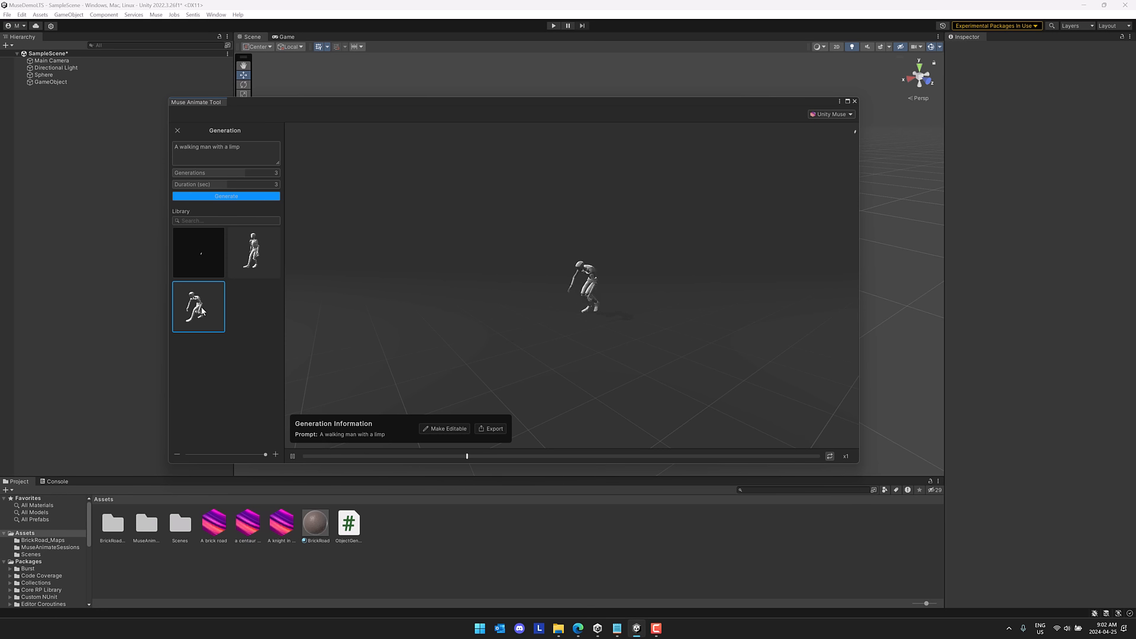
{"action": "left_click", "coordinate": [253, 251]}
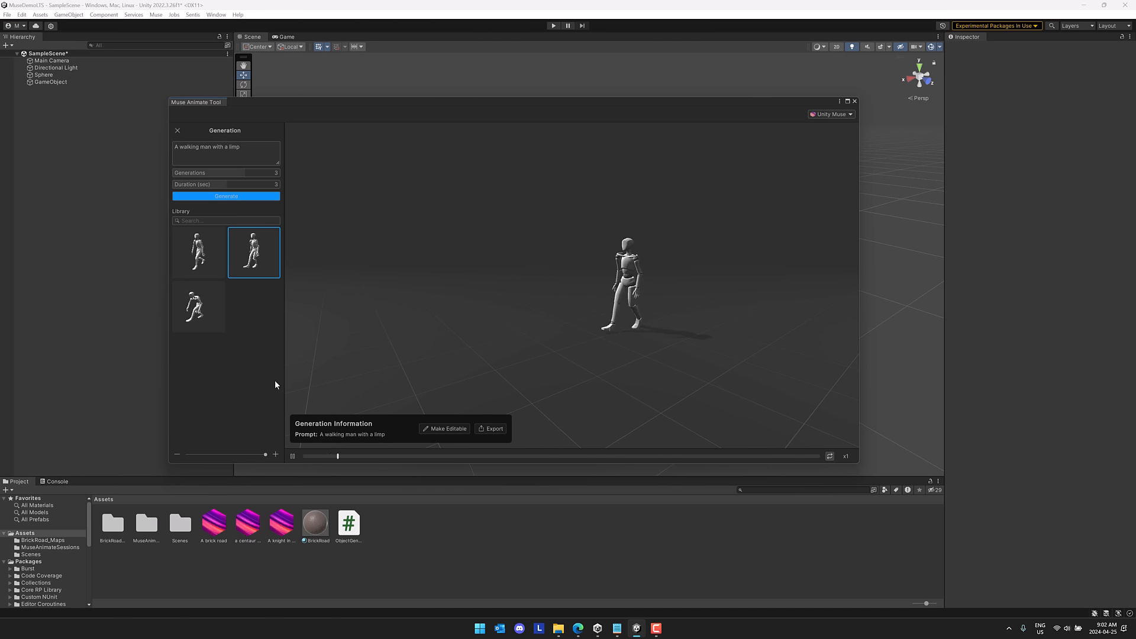
{"action": "left_click", "coordinate": [204, 256]}
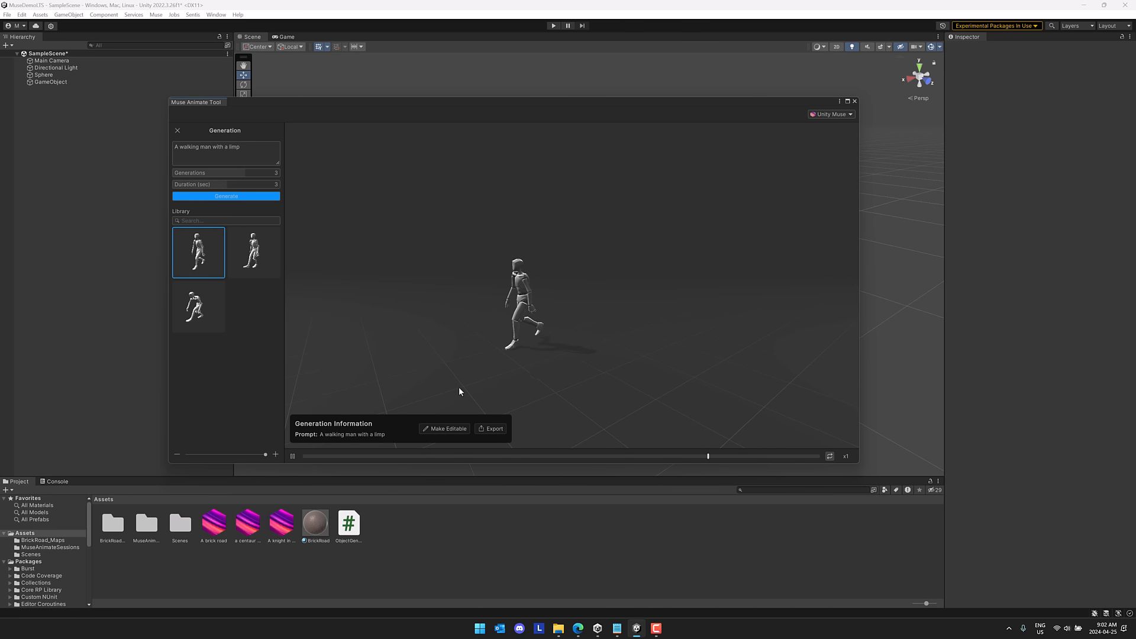
Make the selected walk editable by converting it to keyframes at the default sampling sensitivity, check its playback, and finish the conversion.
{"action": "left_click", "coordinate": [449, 428]}
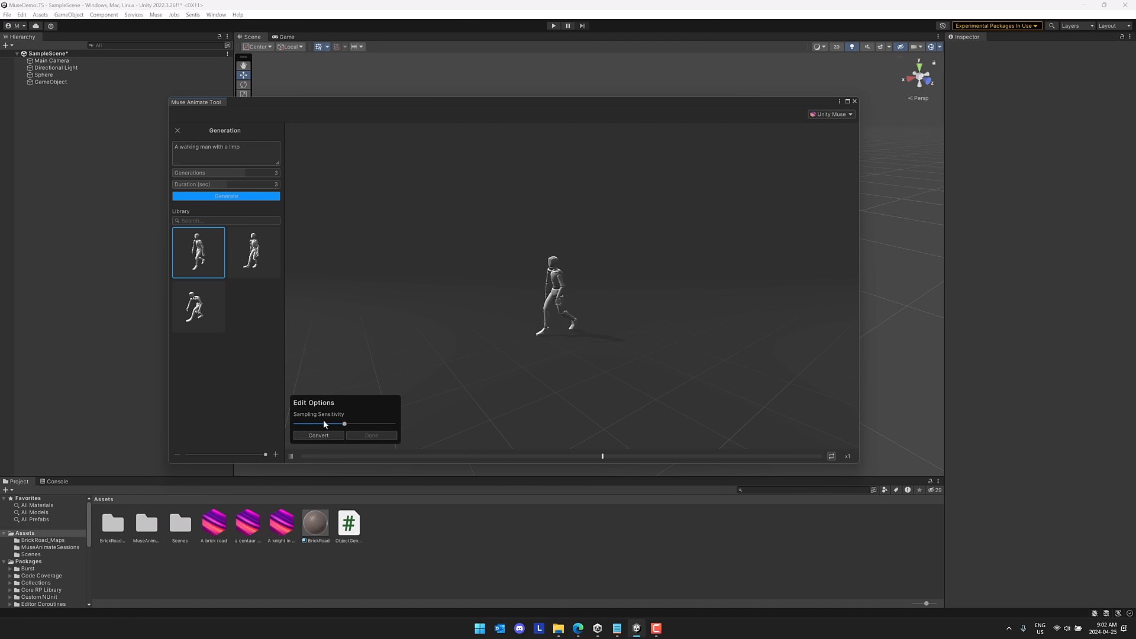
{"action": "left_click", "coordinate": [325, 436]}
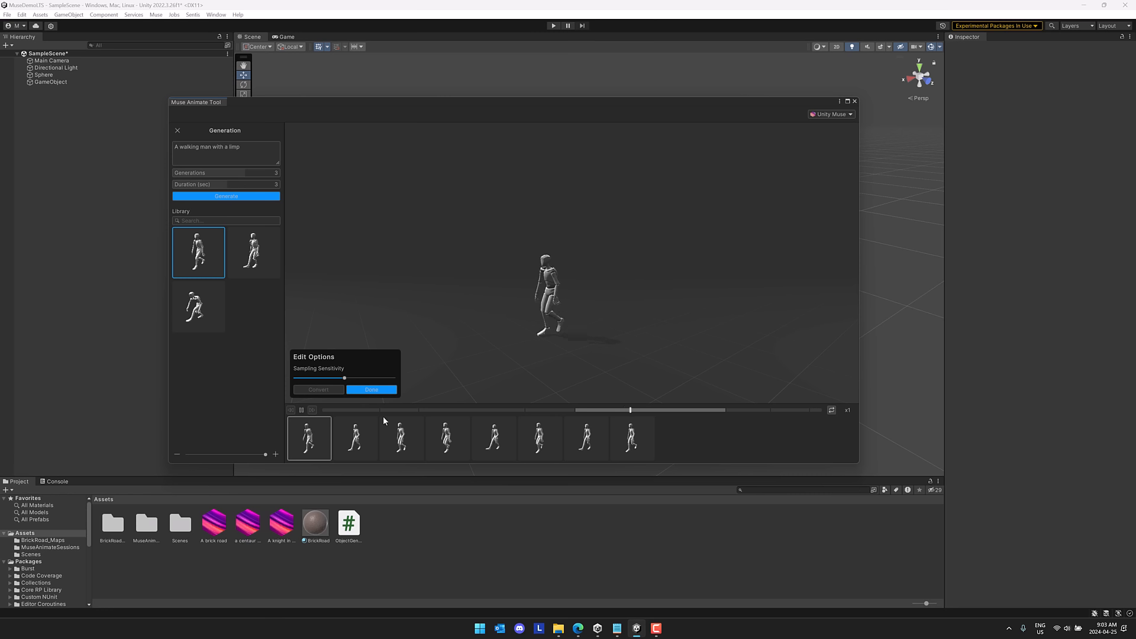
{"action": "left_click", "coordinate": [302, 410]}
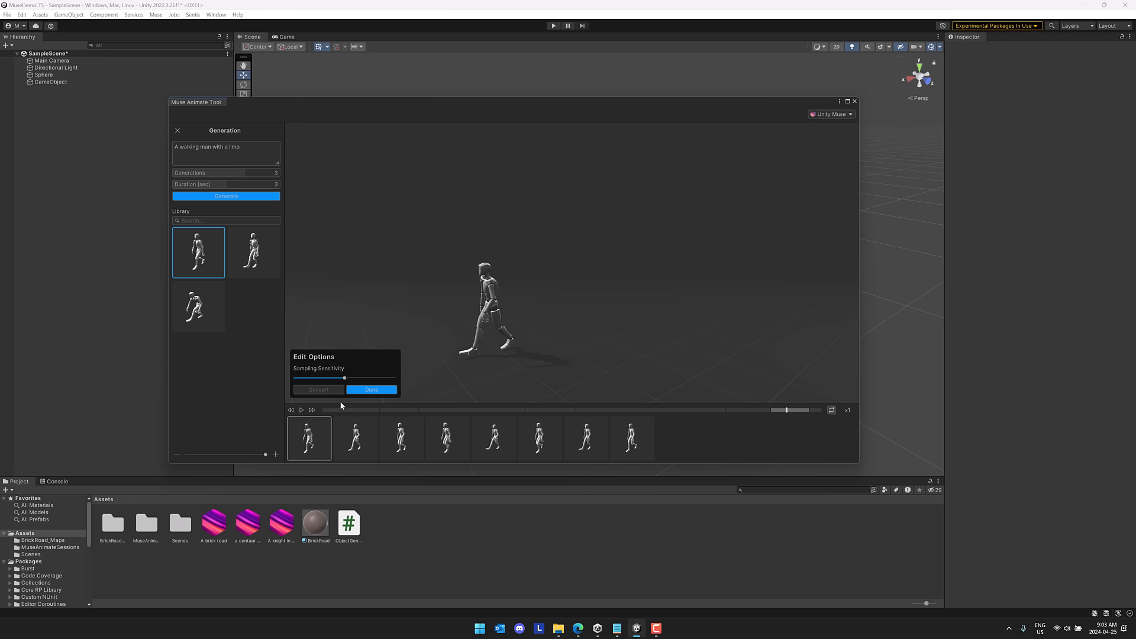
{"action": "left_click", "coordinate": [301, 411]}
{"action": "left_click", "coordinate": [302, 410]}
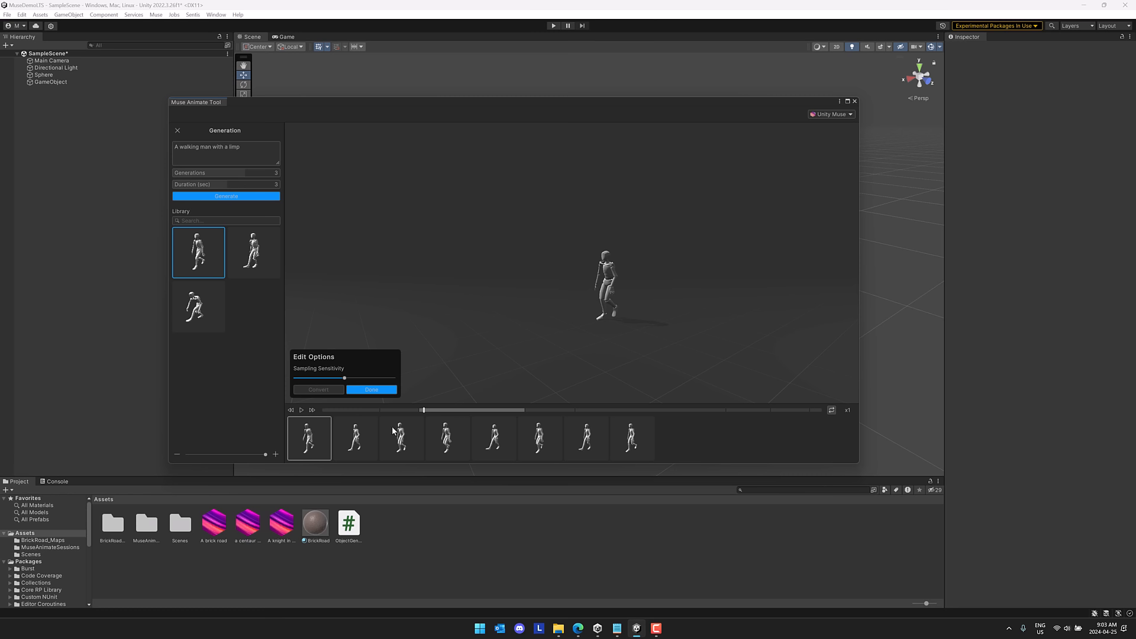
{"action": "left_click", "coordinate": [373, 390]}
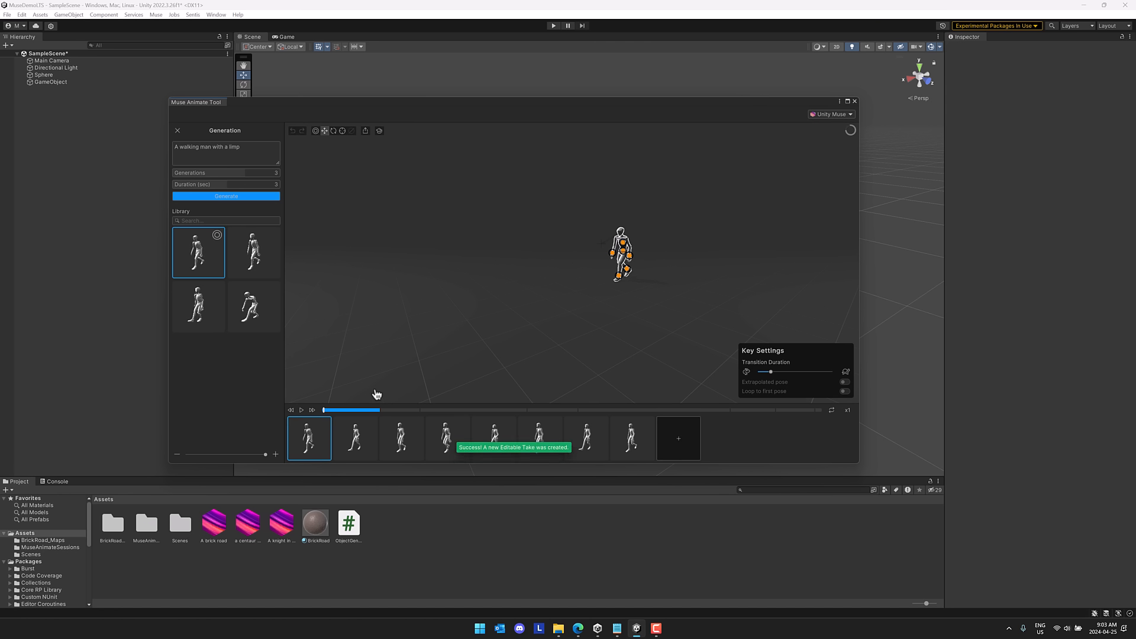
Inspect the second to fifth key poses of the editable take up close in the viewport.
{"action": "left_click", "coordinate": [355, 444]}
{"action": "left_click", "coordinate": [407, 437]}
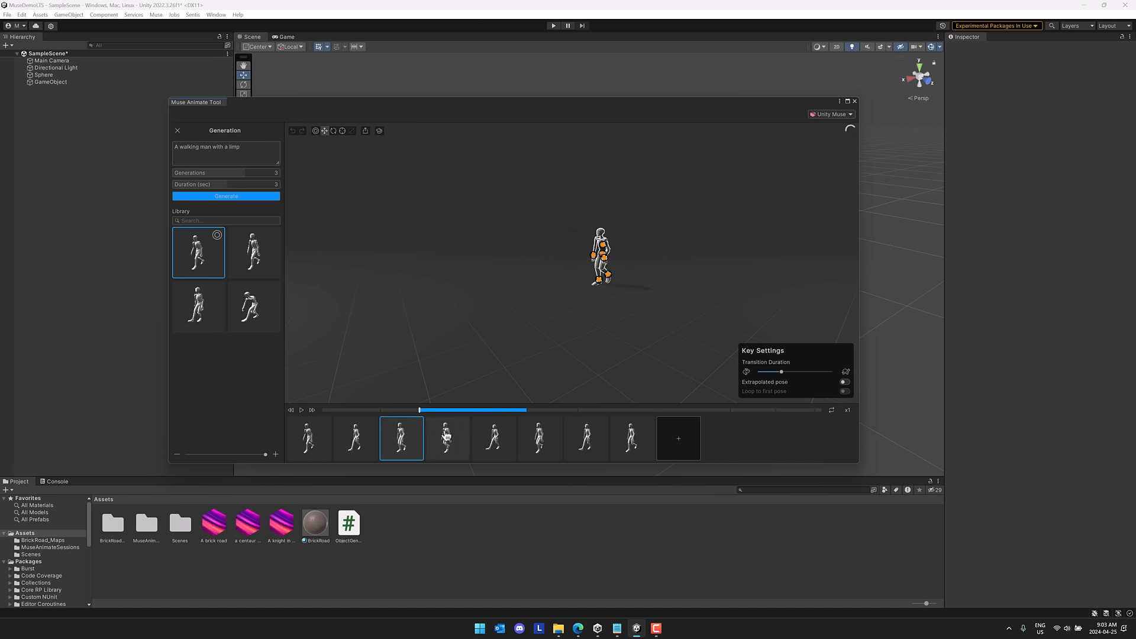
{"action": "left_click", "coordinate": [445, 436]}
{"action": "scroll", "coordinate": [595, 325], "scroll_direction": "up", "scroll_amount": 5}
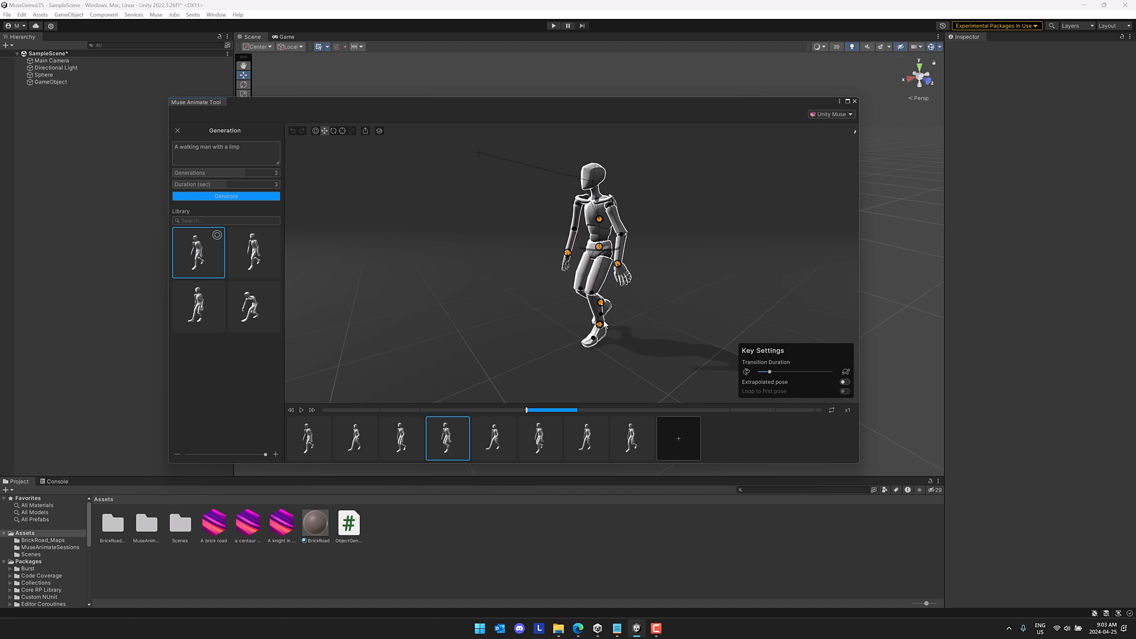
{"action": "left_click", "coordinate": [490, 434]}
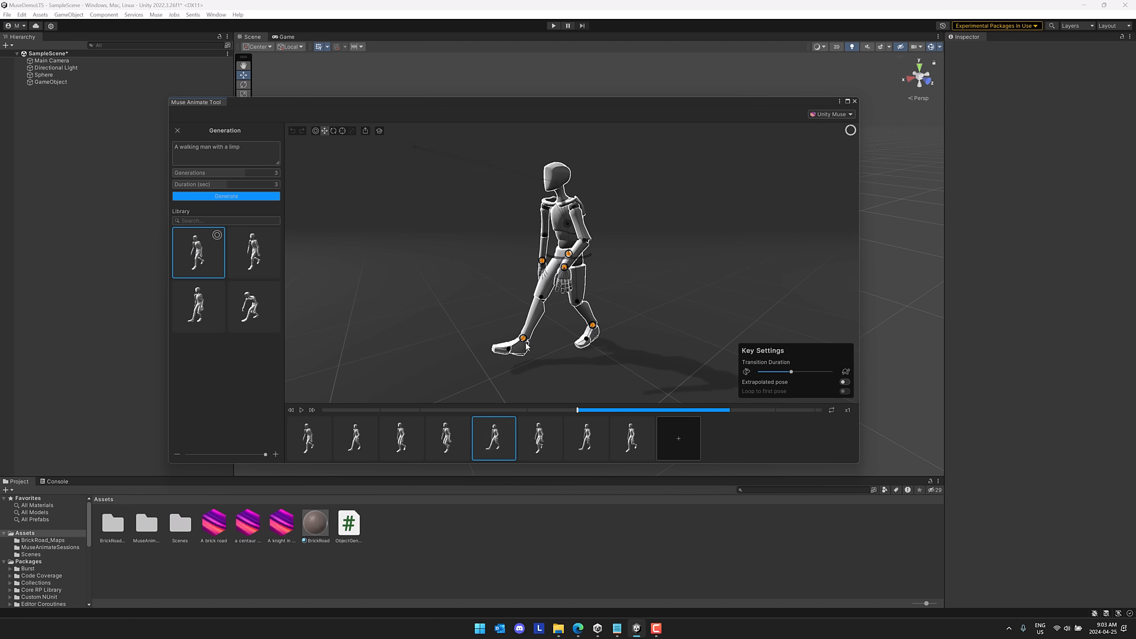
{"action": "left_click", "coordinate": [459, 438]}
{"action": "left_click", "coordinate": [390, 438]}
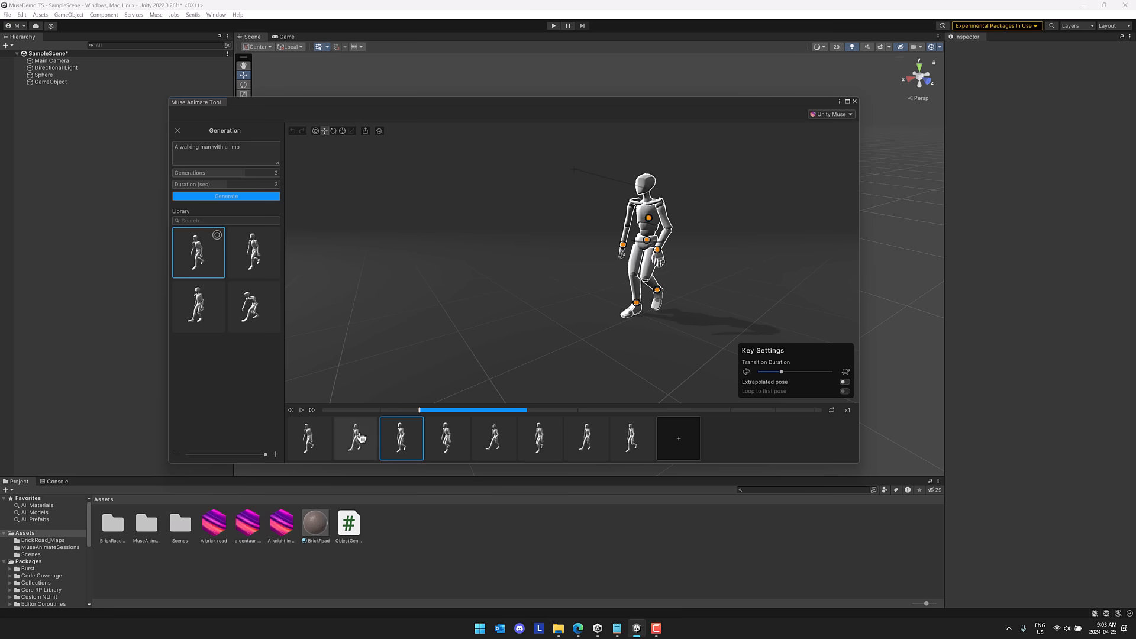
{"action": "left_click", "coordinate": [361, 437]}
Move the trailing foot's effector slightly outward in the third key pose and adjust the same effector in the fourth pose.
{"action": "left_click", "coordinate": [392, 439]}
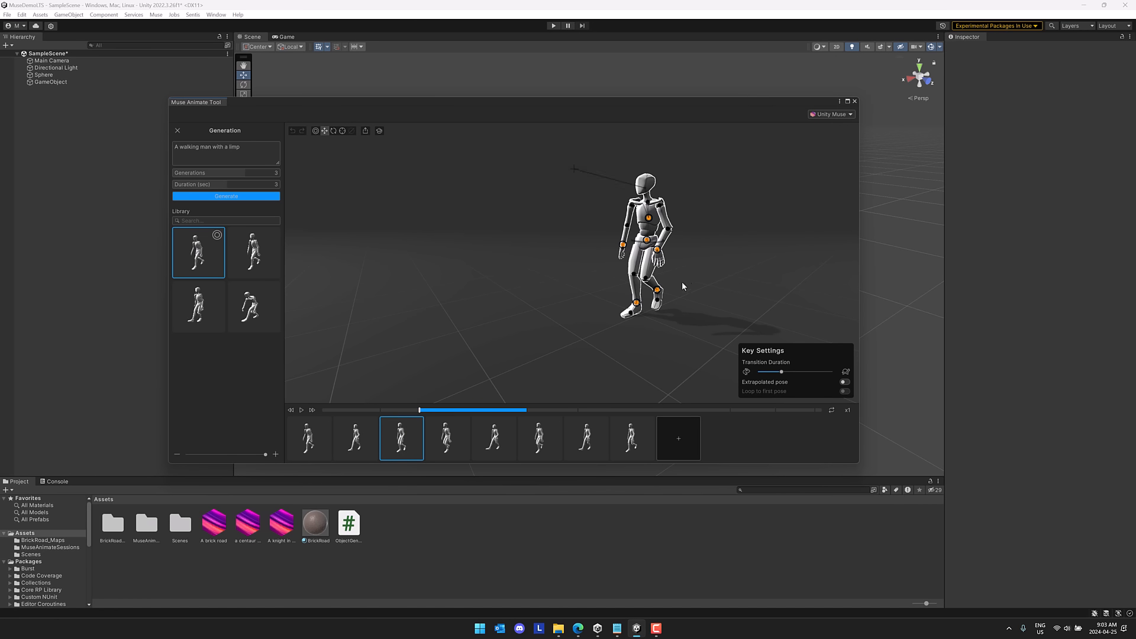
{"action": "left_click_drag", "start_coordinate": [659, 292], "coordinate": [665, 295]}
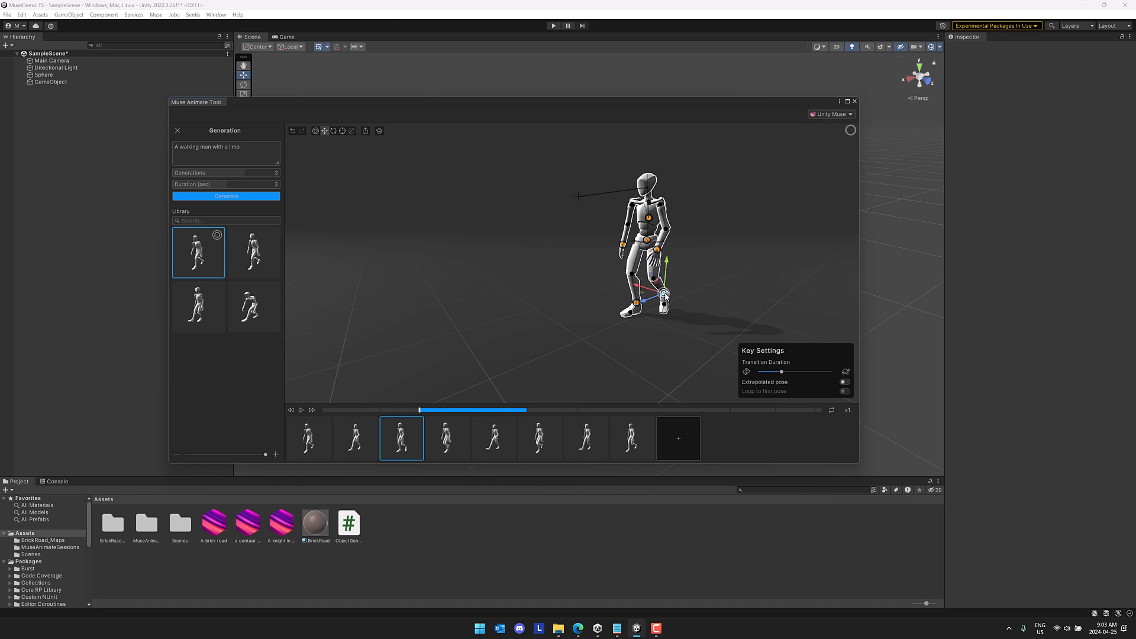
{"action": "left_click", "coordinate": [451, 435]}
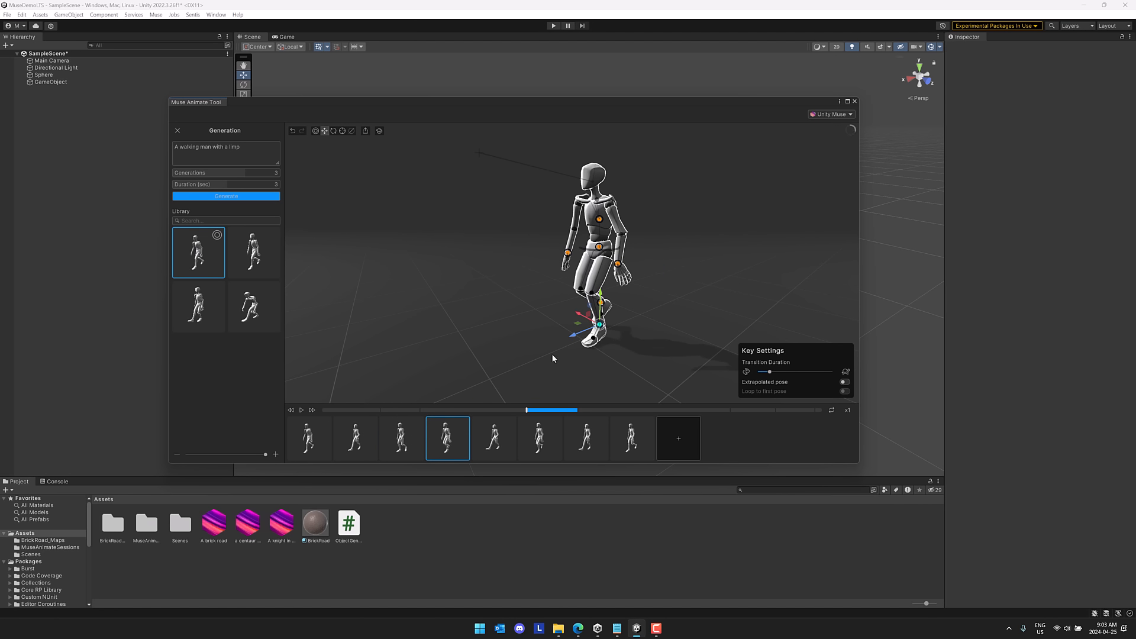
{"action": "left_click", "coordinate": [390, 443]}
{"action": "left_click", "coordinate": [447, 438]}
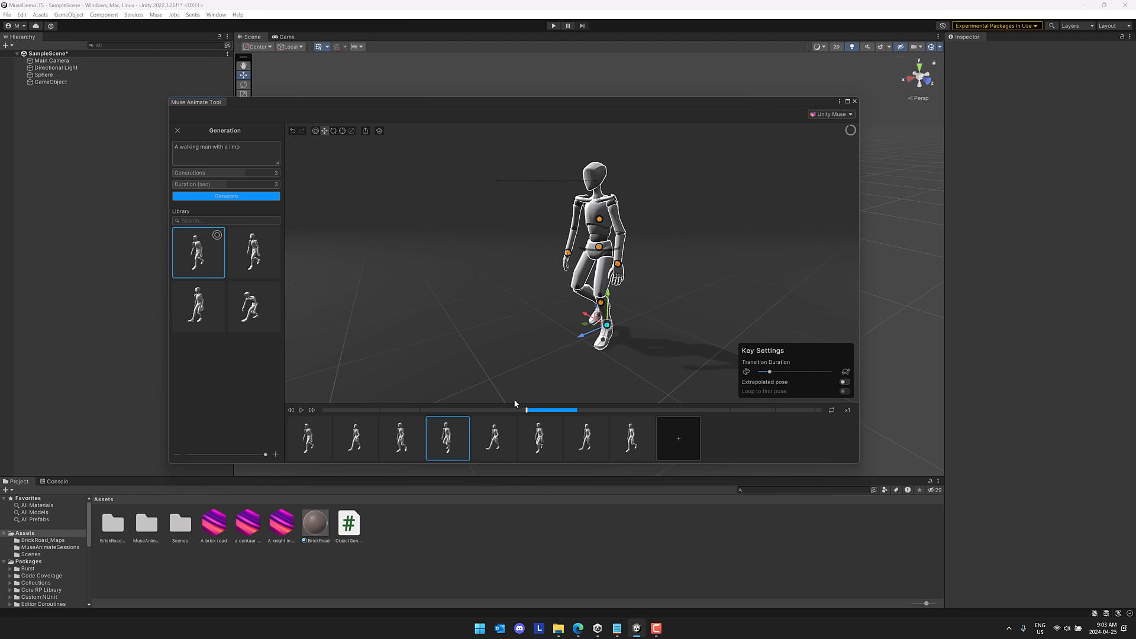
Reposition the same foot's effector slightly in the fifth and sixth key poses, and shift the hips effector backward in the sixth pose.
{"action": "left_click", "coordinate": [496, 439]}
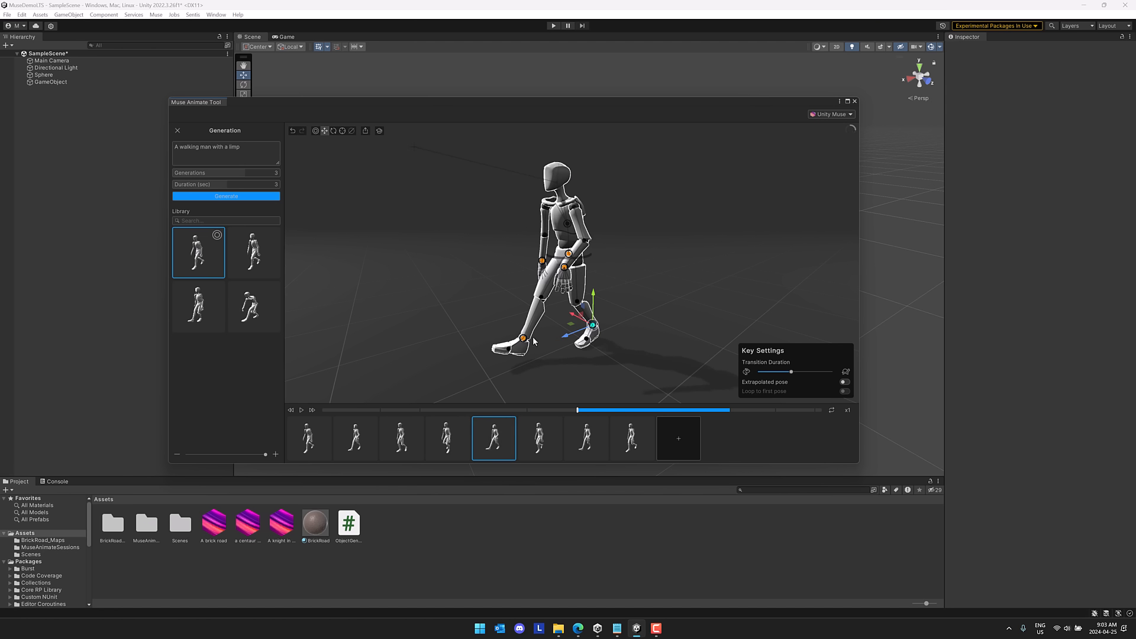
{"action": "left_click_drag", "start_coordinate": [593, 325], "coordinate": [582, 335]}
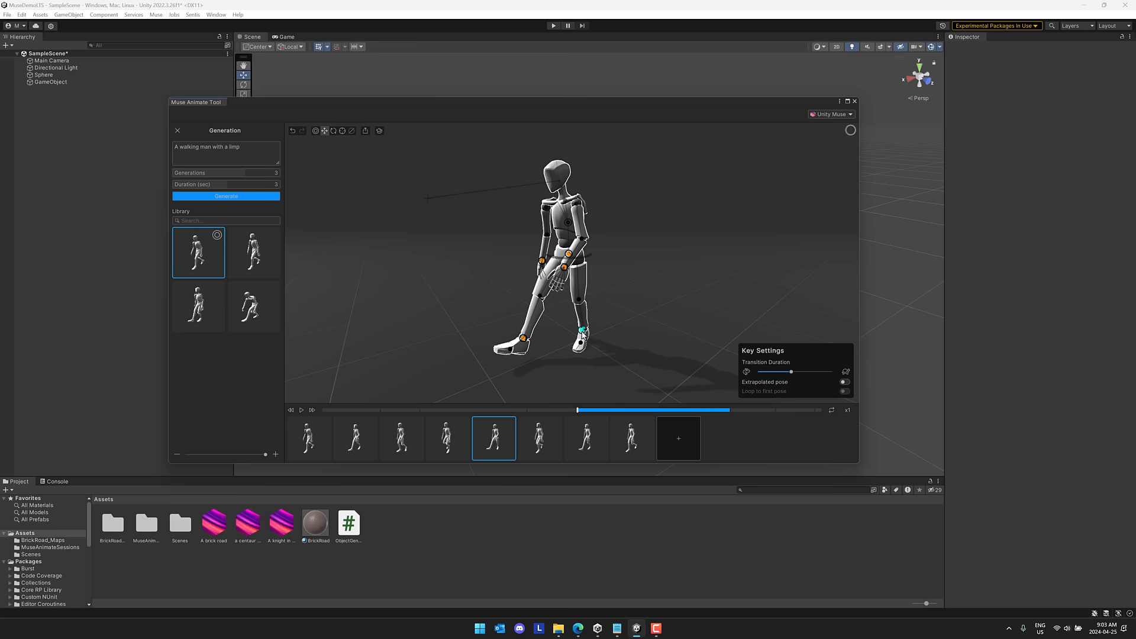
{"action": "left_click", "coordinate": [539, 437]}
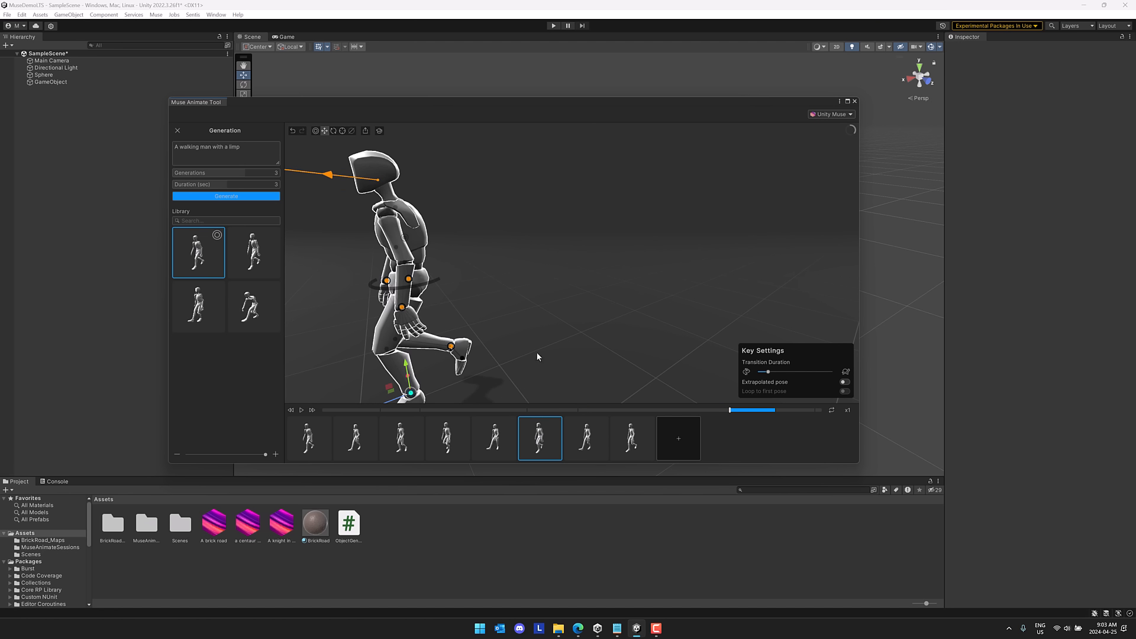
{"action": "scroll", "coordinate": [536, 352], "scroll_direction": "down", "scroll_amount": 3}
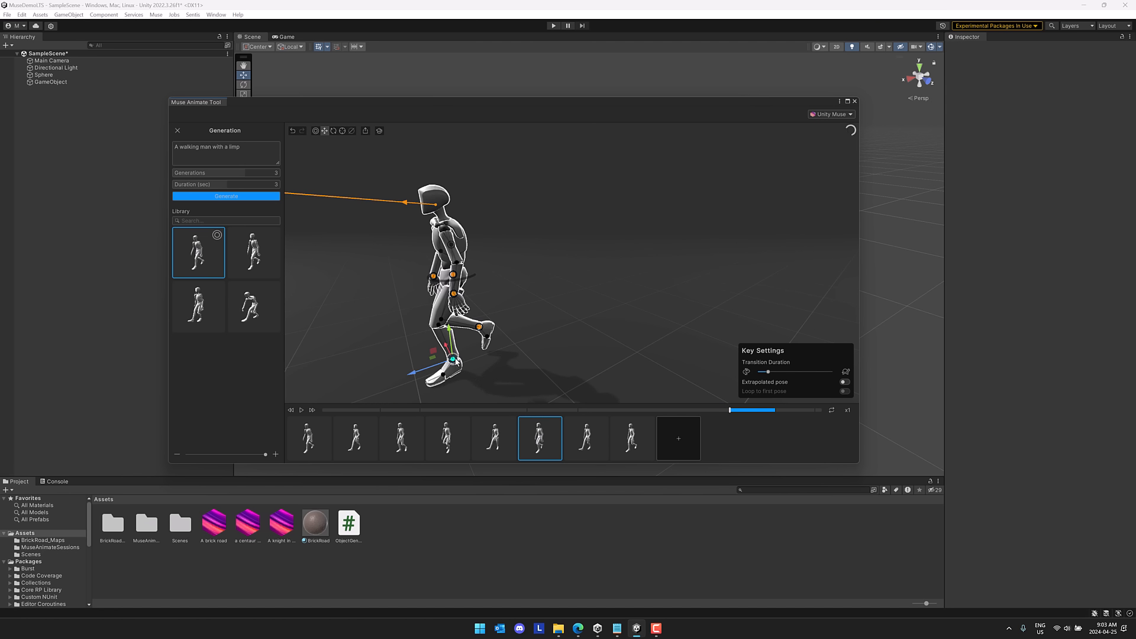
{"action": "left_click_drag", "start_coordinate": [455, 359], "coordinate": [459, 361]}
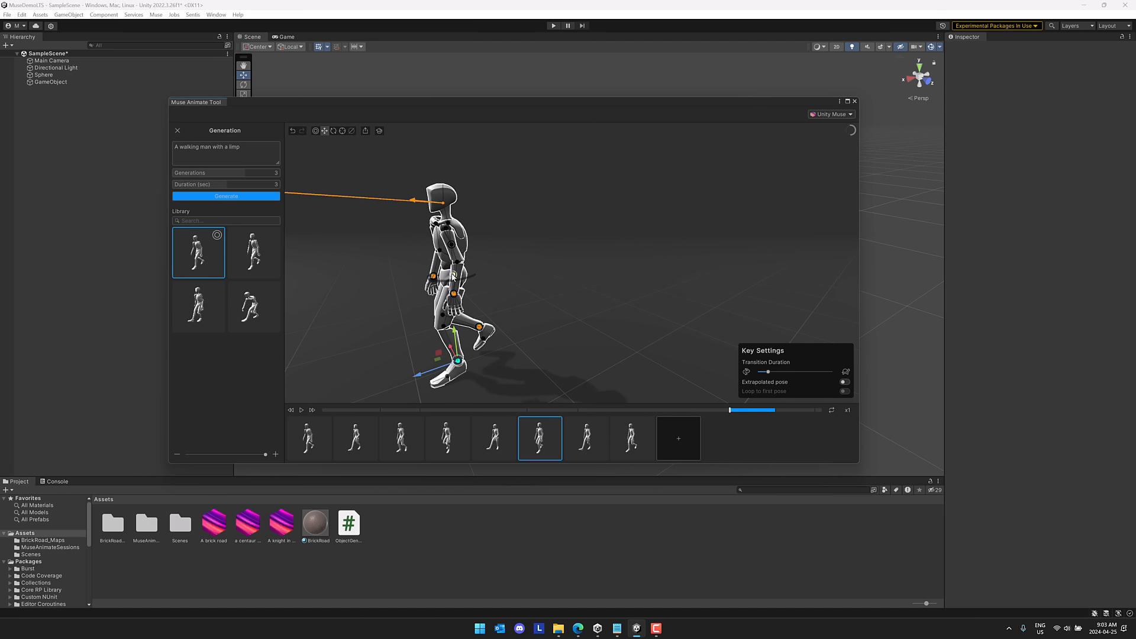
{"action": "left_click_drag", "start_coordinate": [453, 274], "coordinate": [470, 271]}
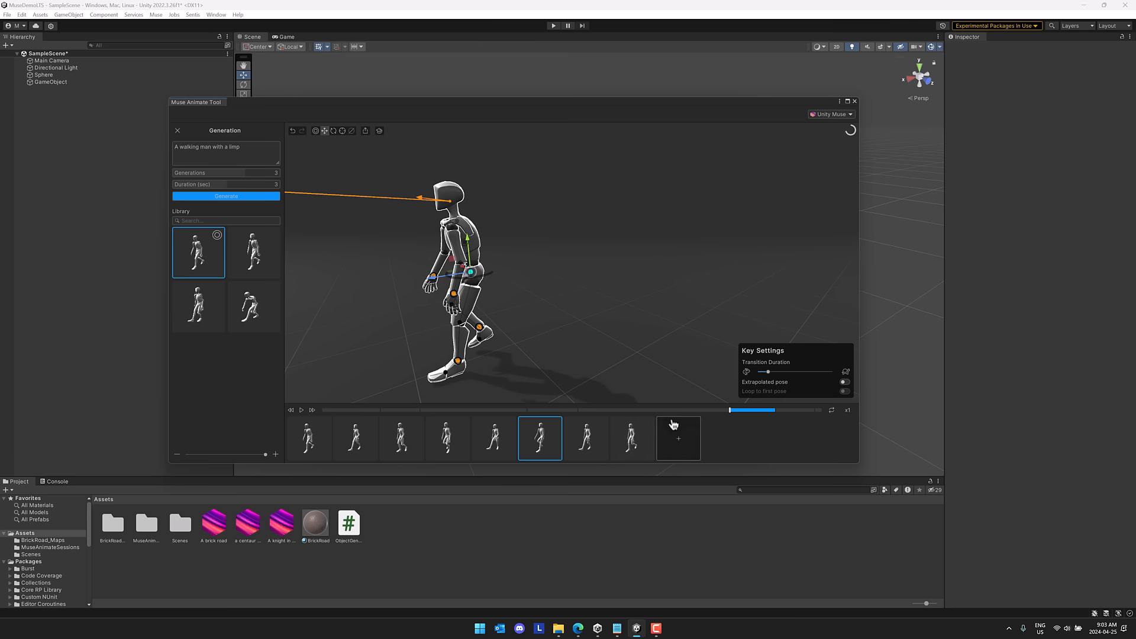
Play back the edited limping walk to check the adjusted key poses.
{"action": "left_click", "coordinate": [301, 410]}
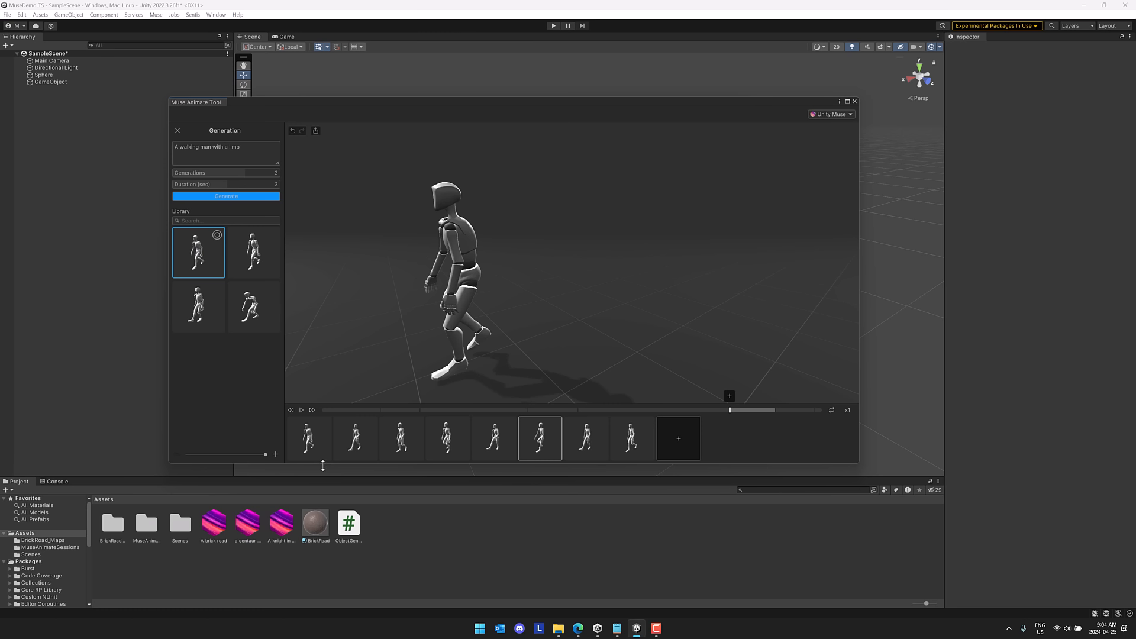
{"action": "left_click", "coordinate": [301, 411]}
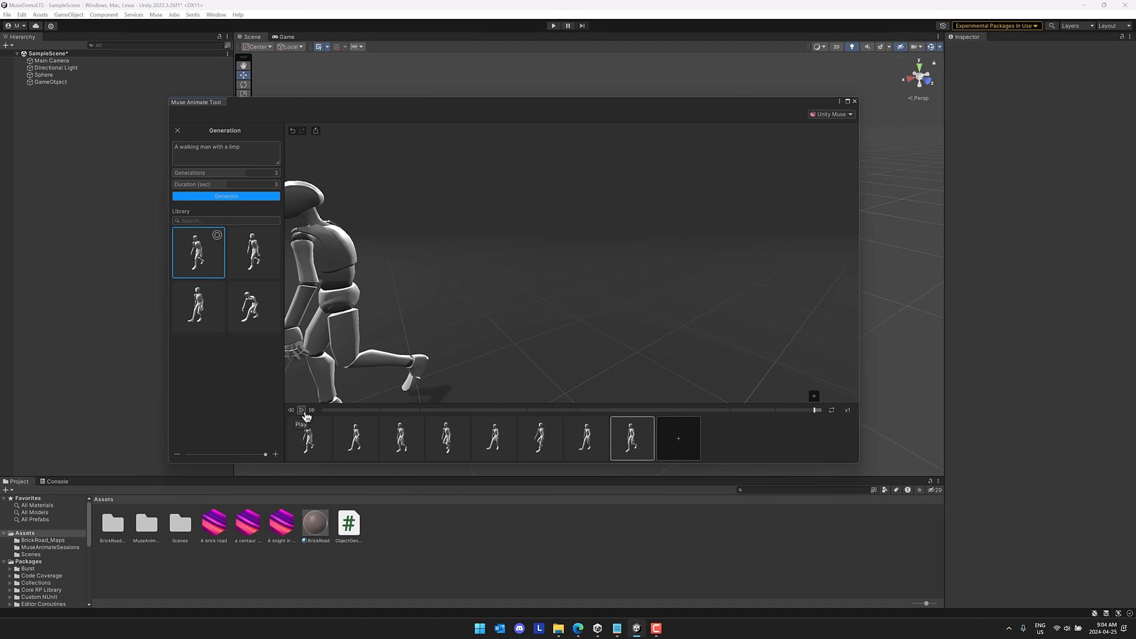
{"action": "left_click", "coordinate": [302, 411]}
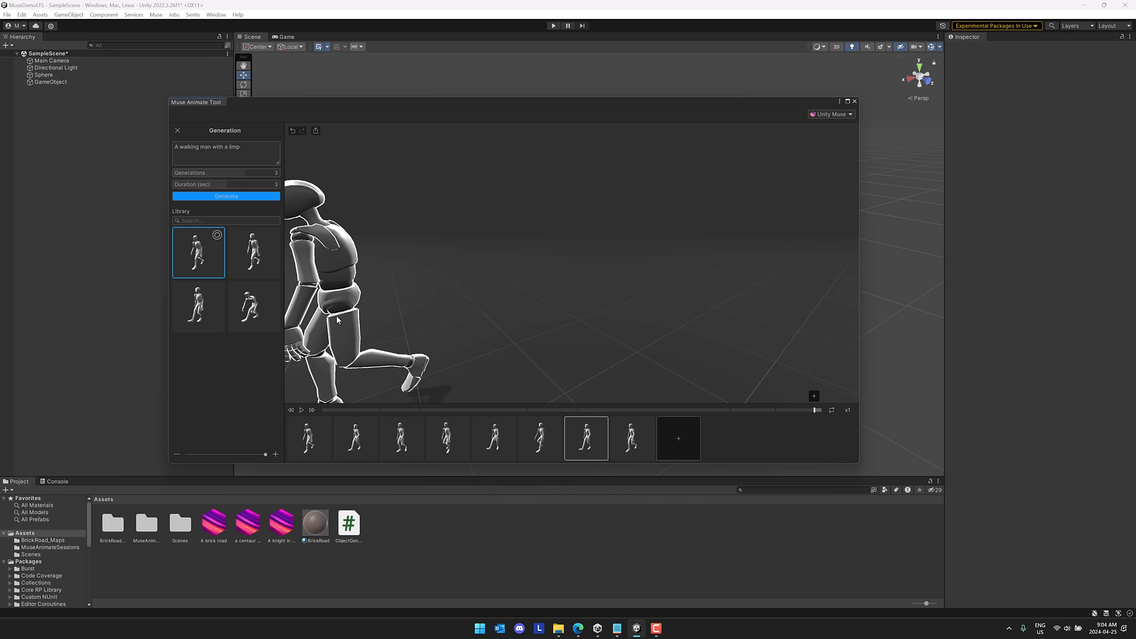
Generate three animations from the prompt "jump then run then slide" with a duration of 4.58 seconds.
{"action": "left_click_drag", "start_coordinate": [243, 152], "coordinate": [105, 142]}
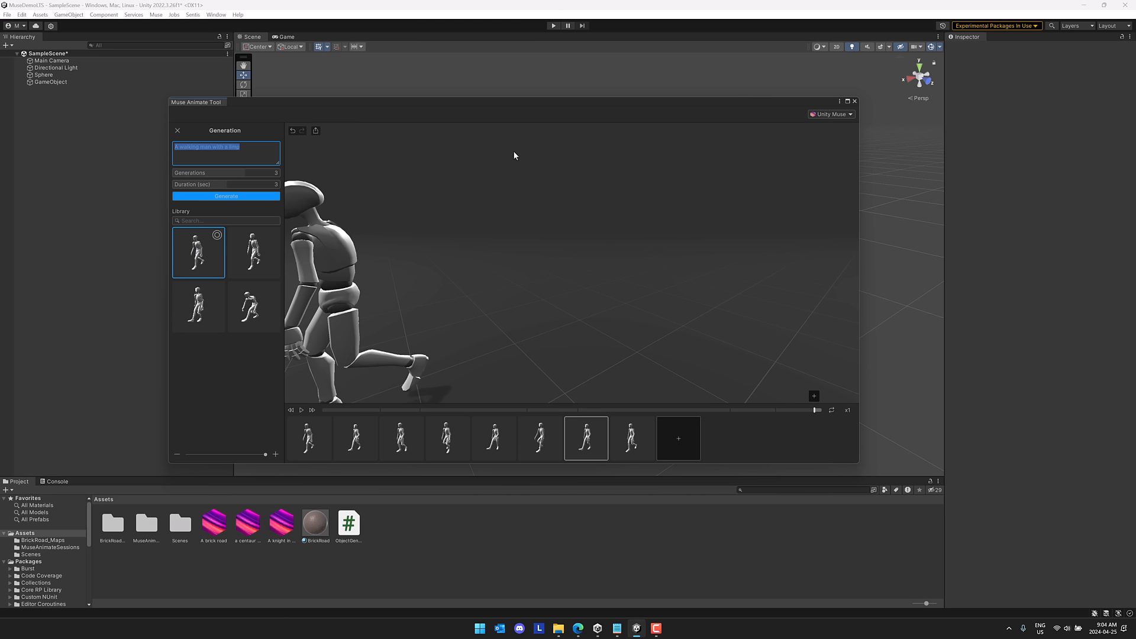
{"action": "type", "text": "jump then run then slide"}
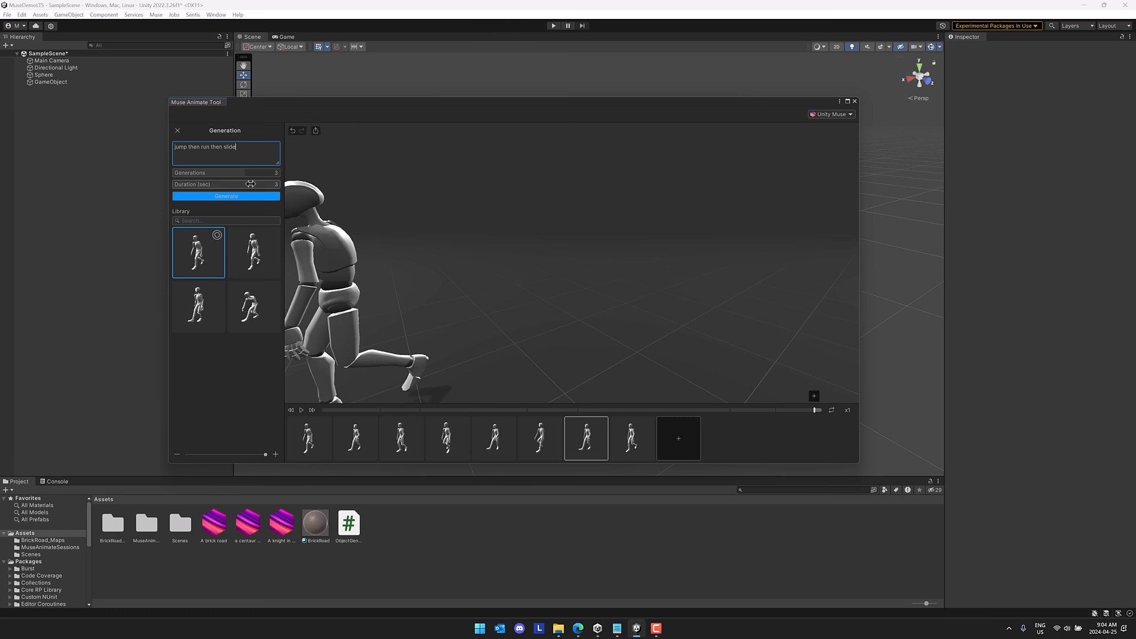
{"action": "left_click_drag", "start_coordinate": [247, 184], "coordinate": [255, 184]}
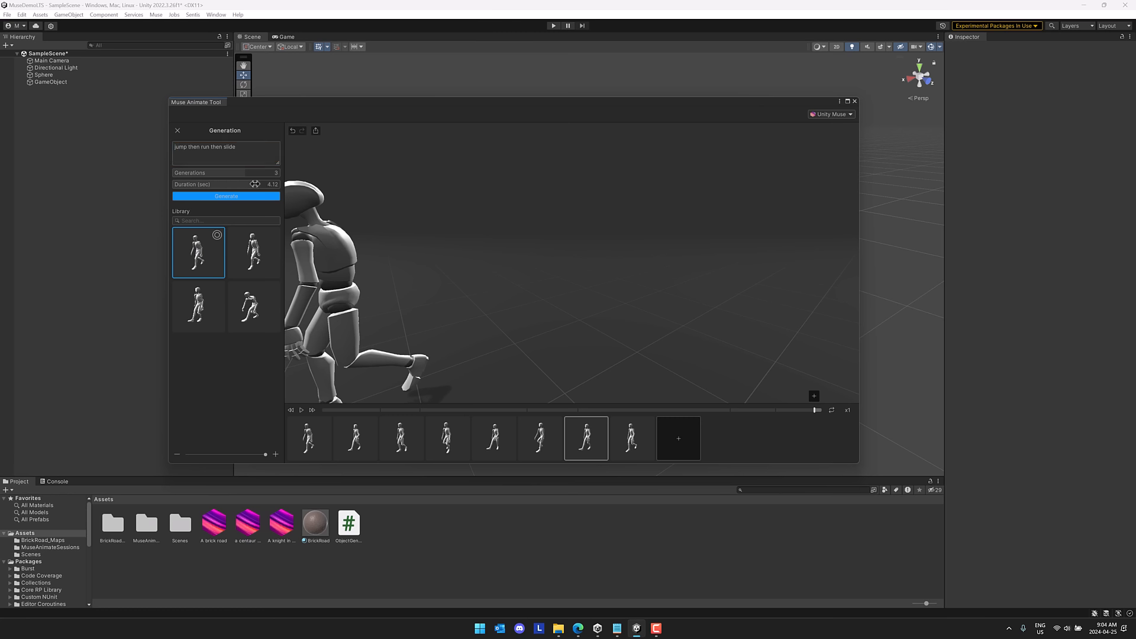
{"action": "left_click", "coordinate": [239, 196]}
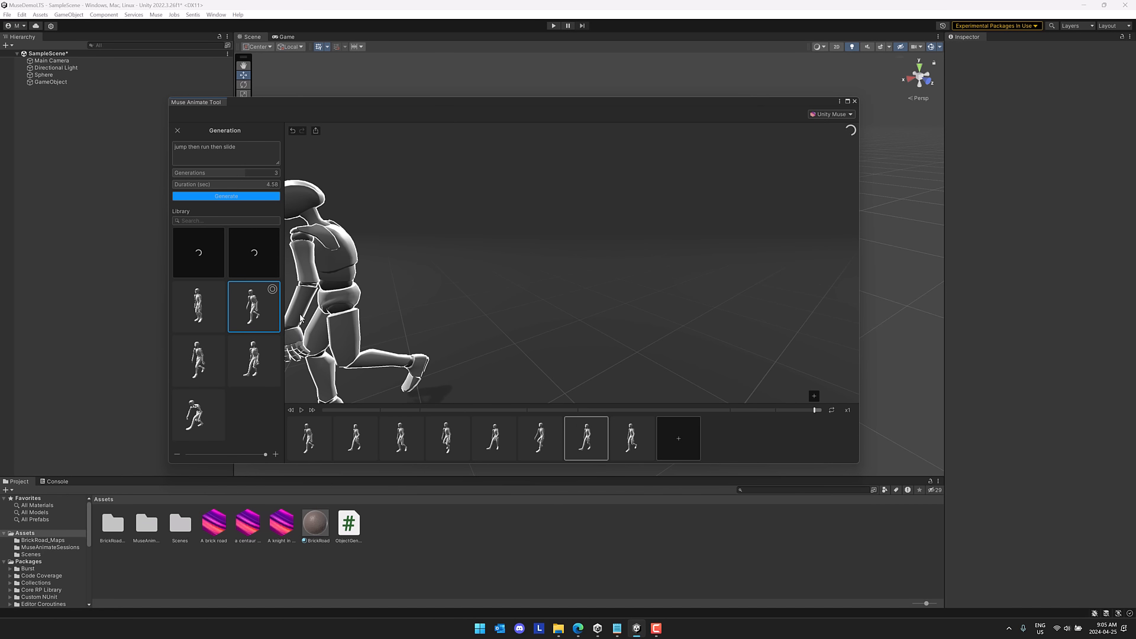
Preview the three jump-run-slide animations and export the first one in the library to the Assets folder as Animation.anim.
{"action": "left_click", "coordinate": [203, 305]}
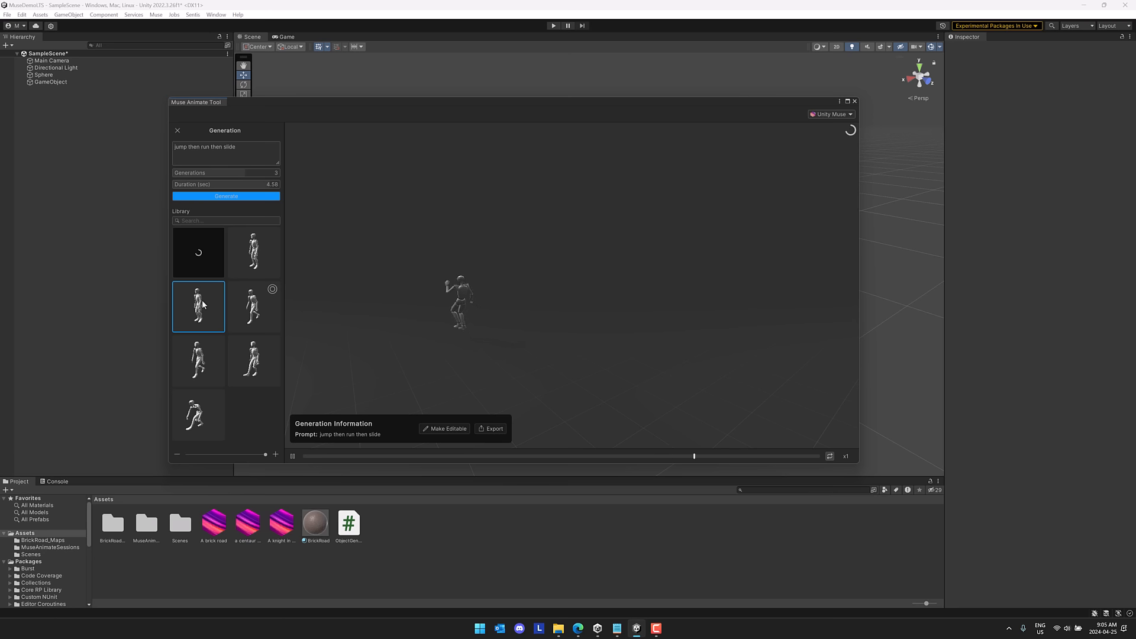
{"action": "left_click", "coordinate": [257, 248]}
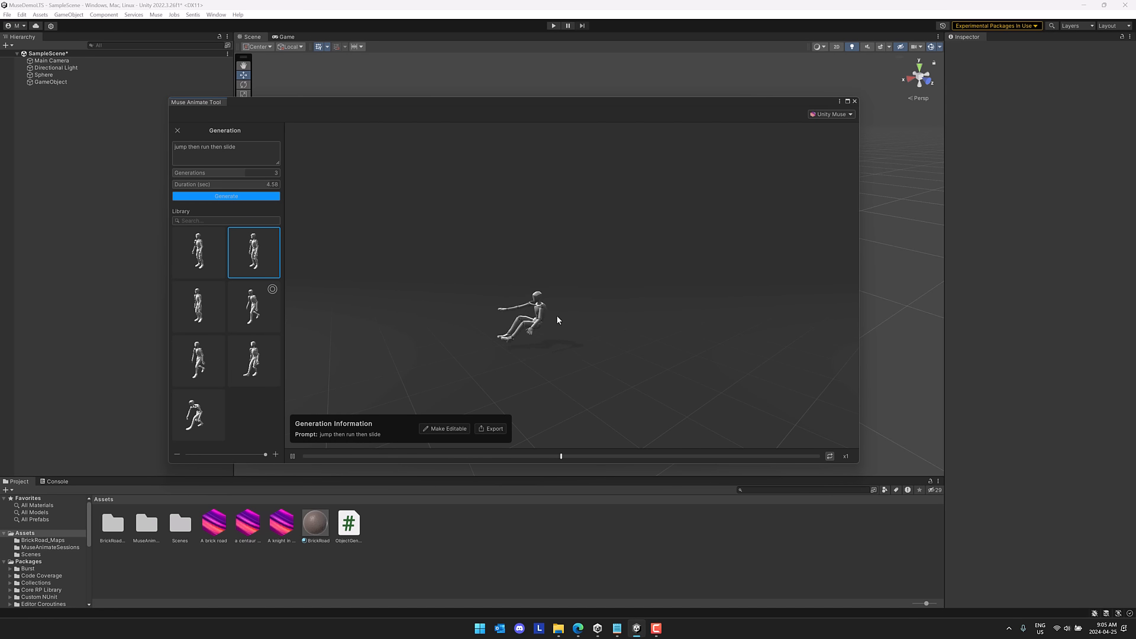
{"action": "left_click", "coordinate": [186, 247]}
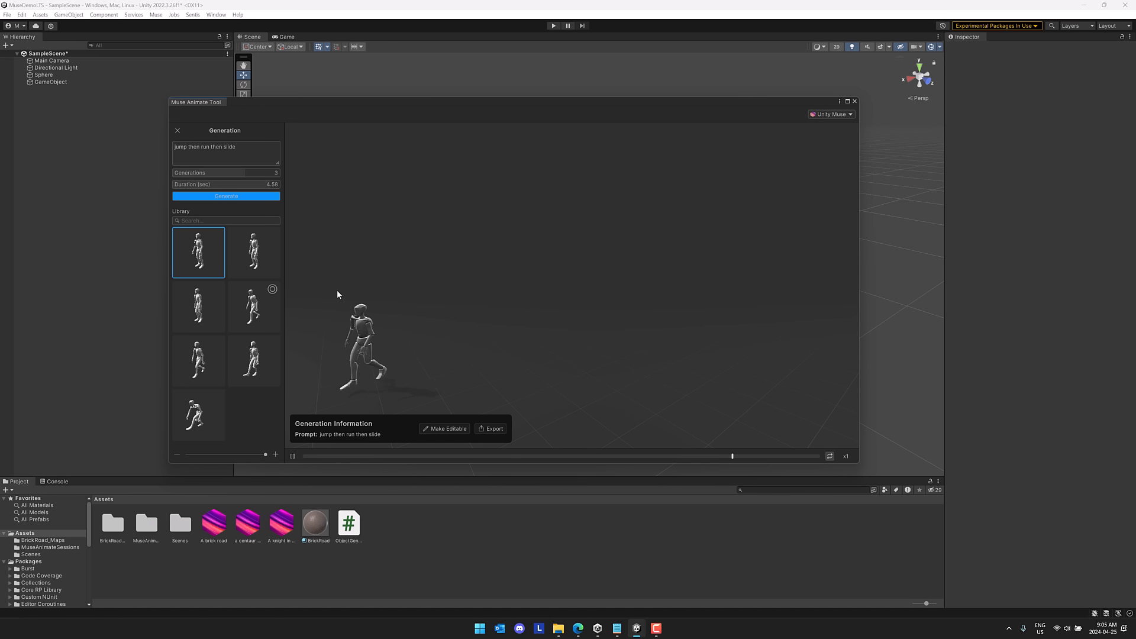
{"action": "right_click", "coordinate": [199, 256]}
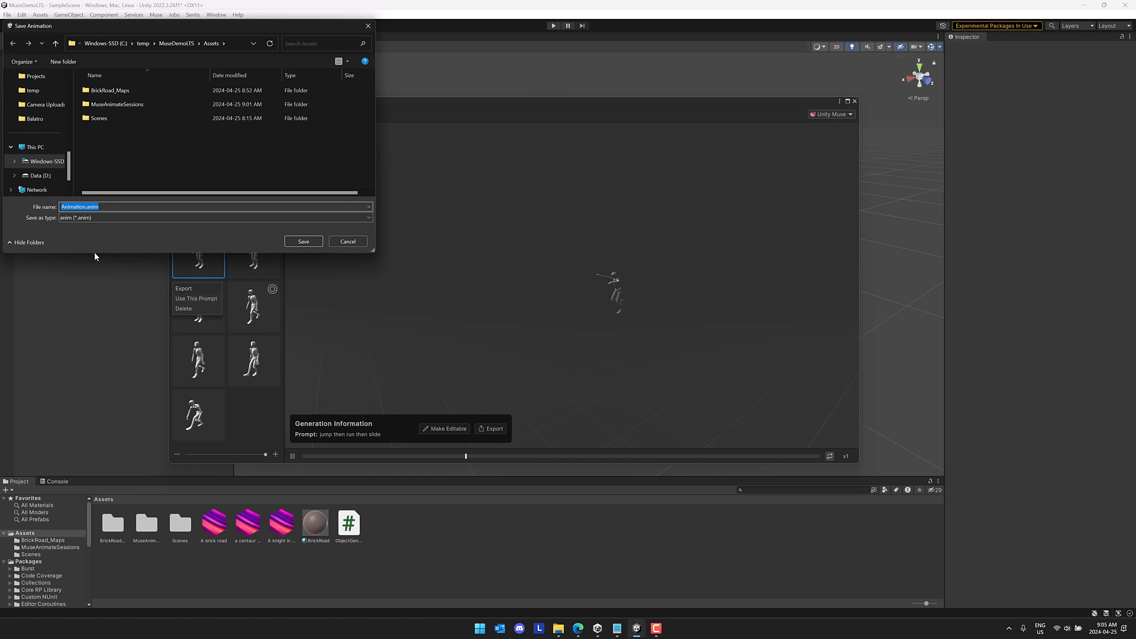
{"action": "left_click", "coordinate": [299, 241]}
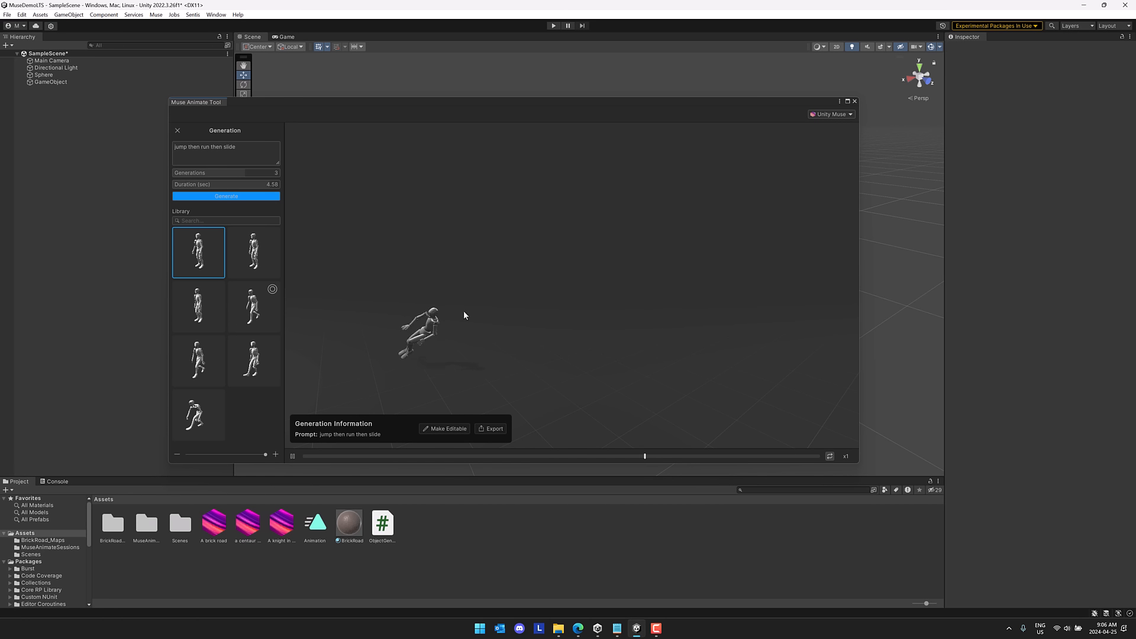
Replace the prompt with "do a cartwheel" and generate three animations at the same duration.
{"action": "left_click", "coordinate": [238, 151]}
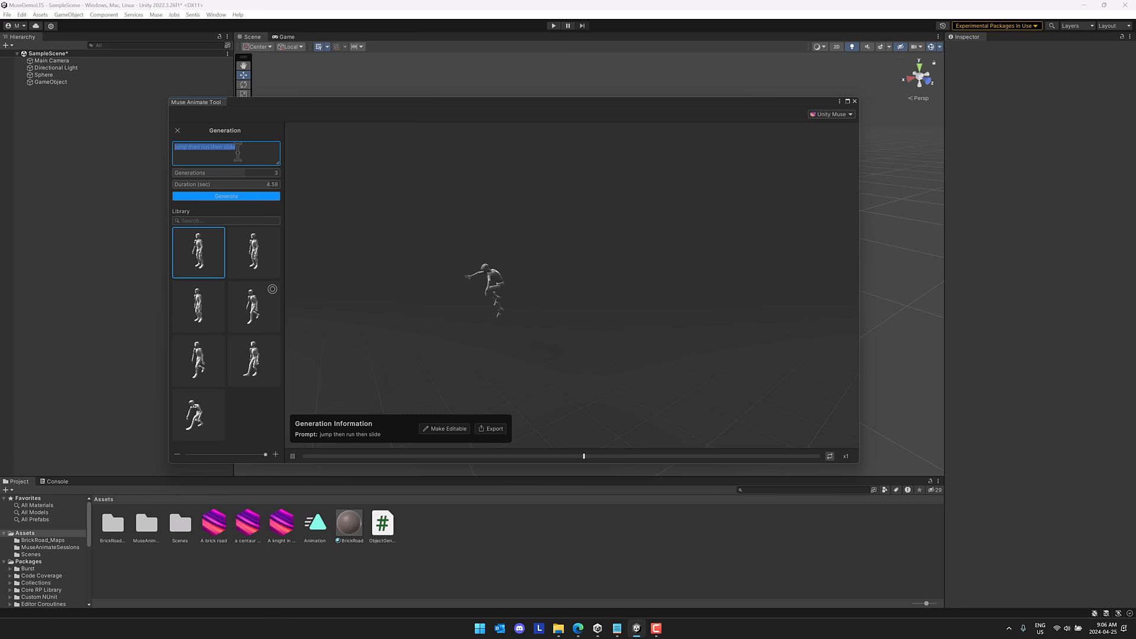
{"action": "type", "text": "do a cartwheel"}
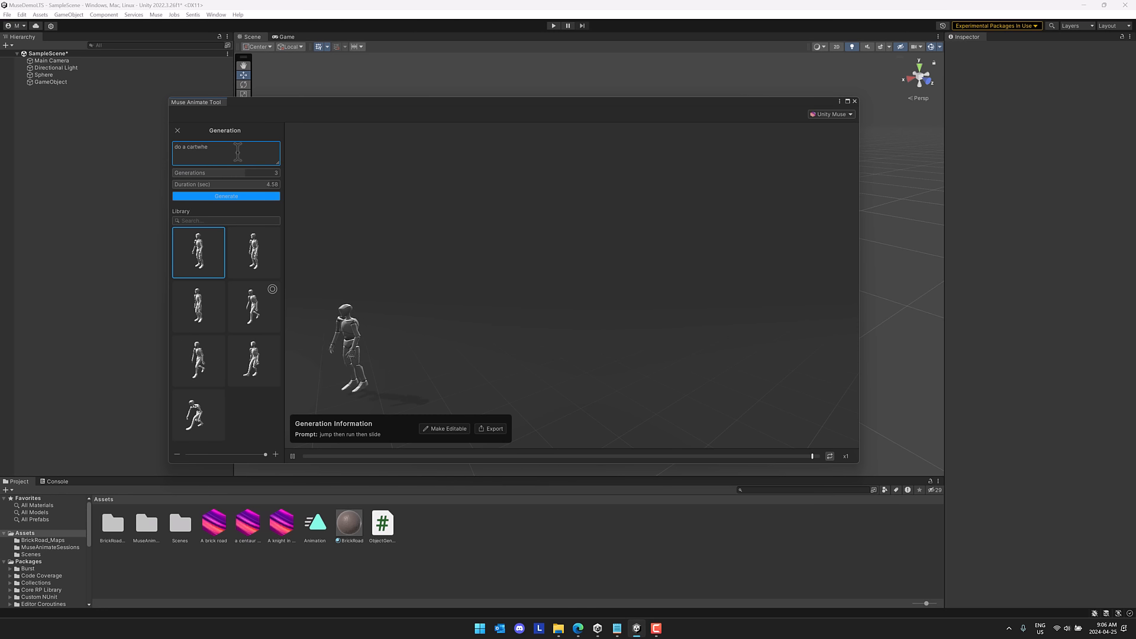
{"action": "left_click", "coordinate": [233, 197]}
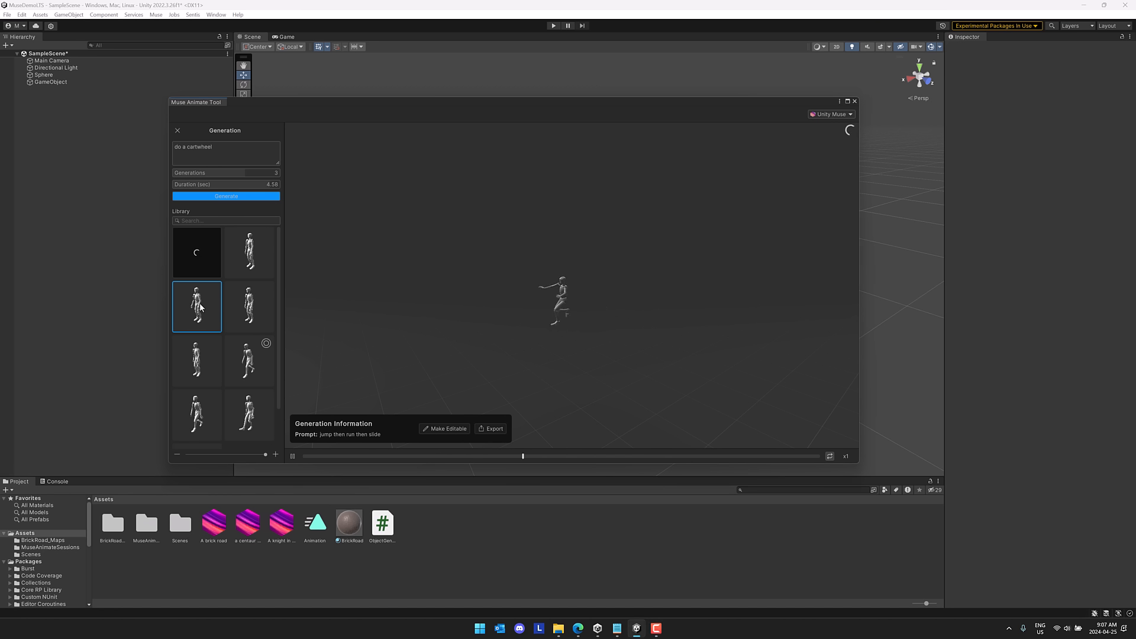
Preview the generated cartwheel animations and select the second one in the library.
{"action": "left_click", "coordinate": [240, 255]}
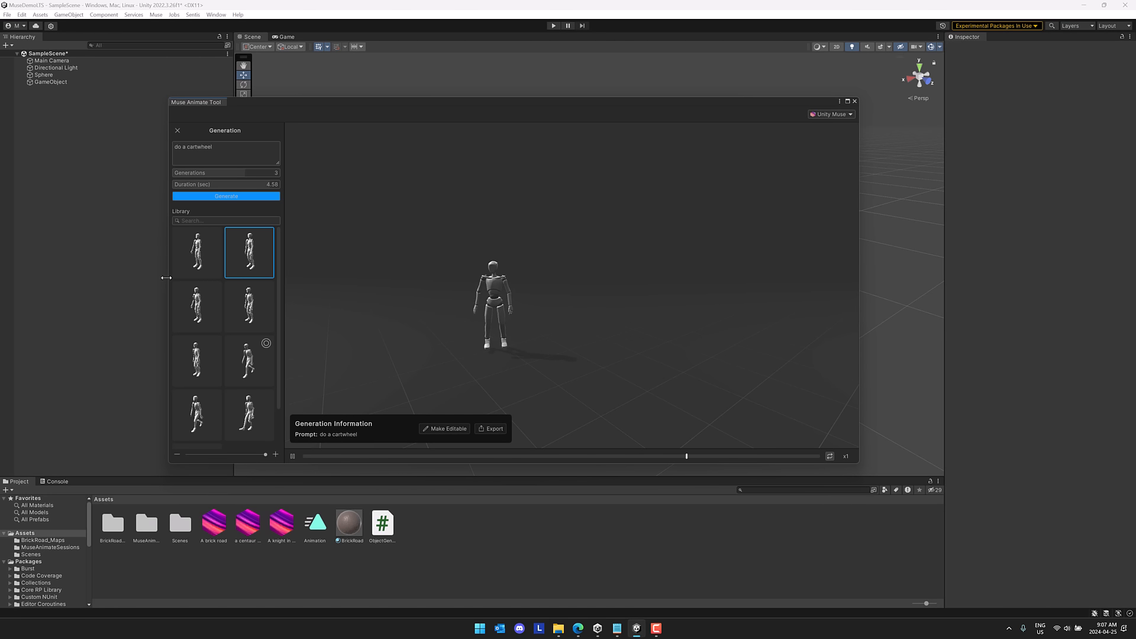
{"action": "left_click", "coordinate": [196, 257]}
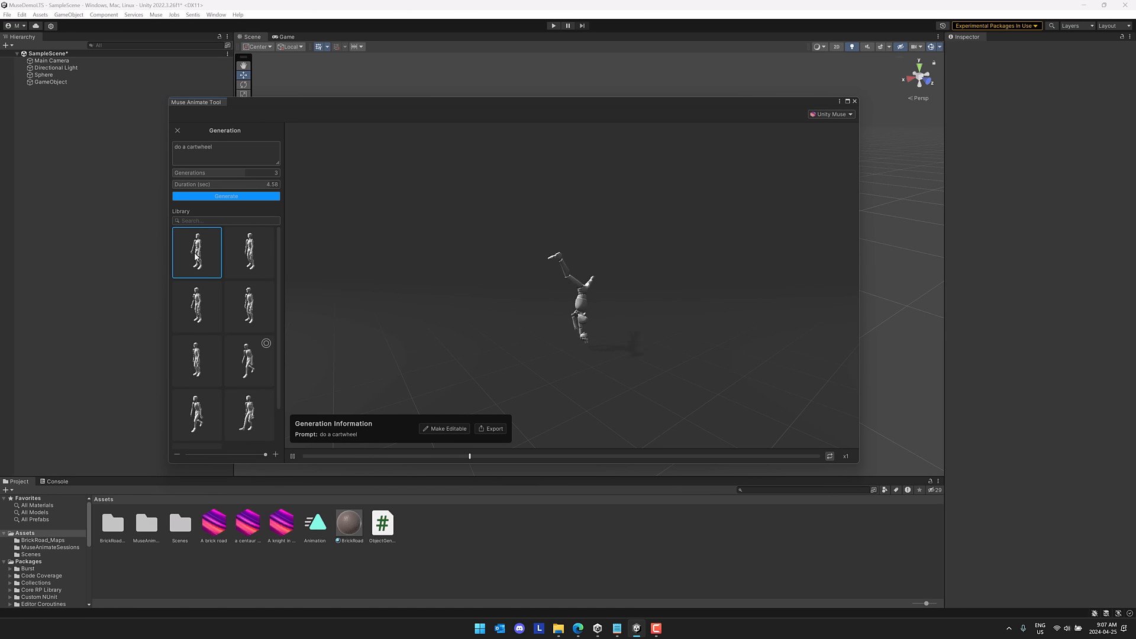
{"action": "left_click", "coordinate": [238, 244]}
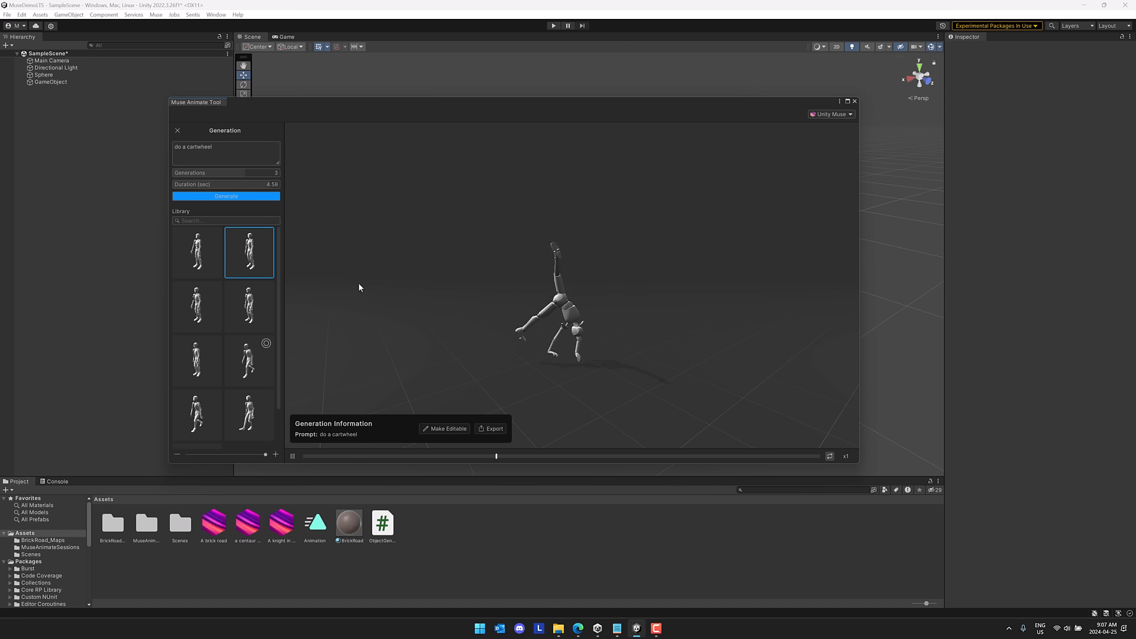
Make the selected cartwheel editable by converting it to keyframes at the default sampling sensitivity and finish the conversion.
{"action": "left_click", "coordinate": [438, 430]}
{"action": "left_click", "coordinate": [328, 436]}
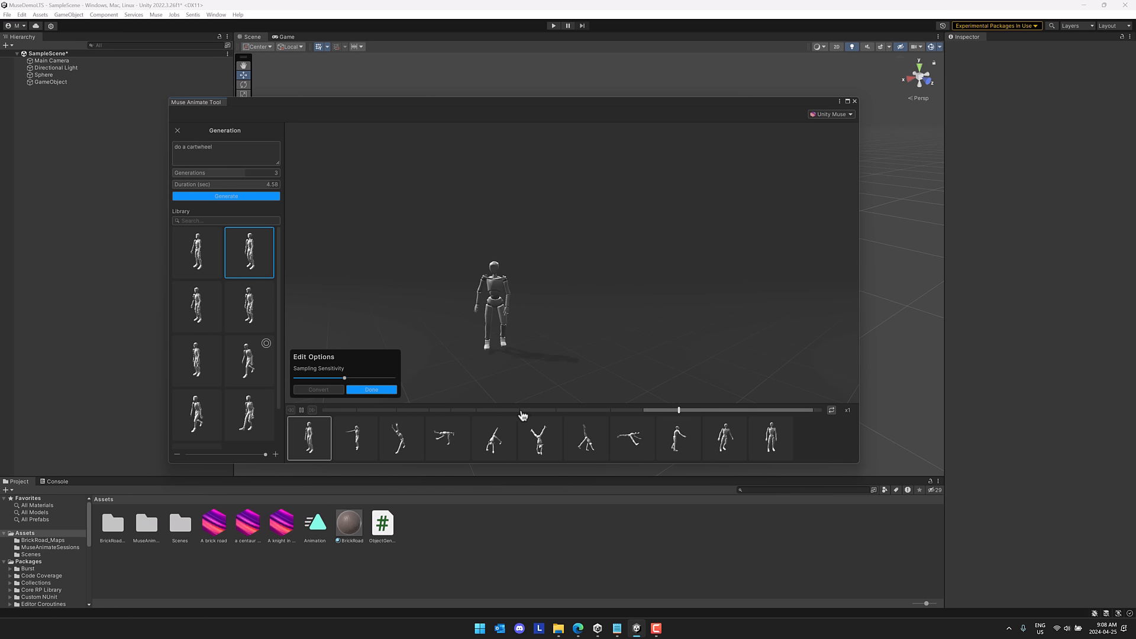
{"action": "left_click", "coordinate": [371, 390]}
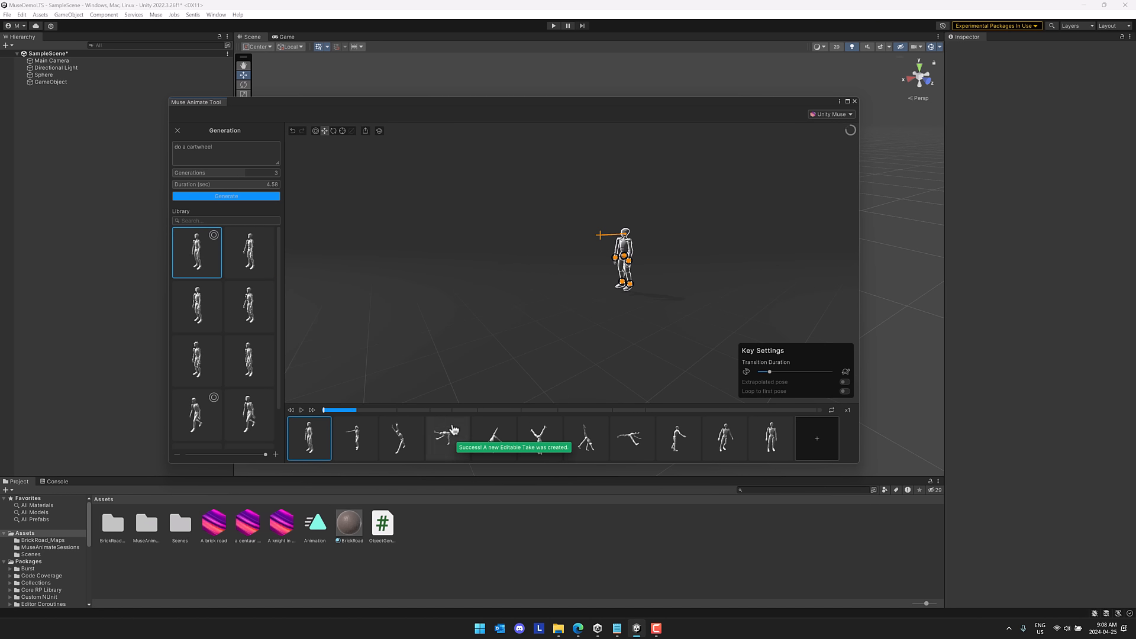
In the seventh key pose of the cartwheel, lower the lower foot's effector toward the ground and move the raised foot's effector sideways.
{"action": "left_click", "coordinate": [497, 435]}
{"action": "left_click", "coordinate": [538, 437]}
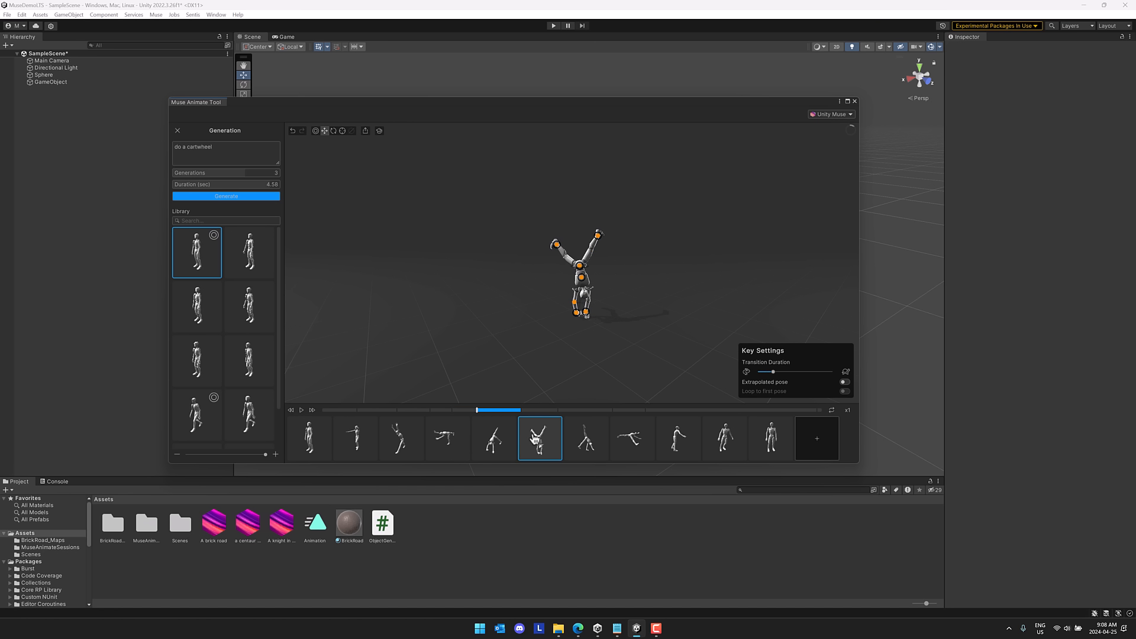
{"action": "left_click", "coordinate": [586, 438]}
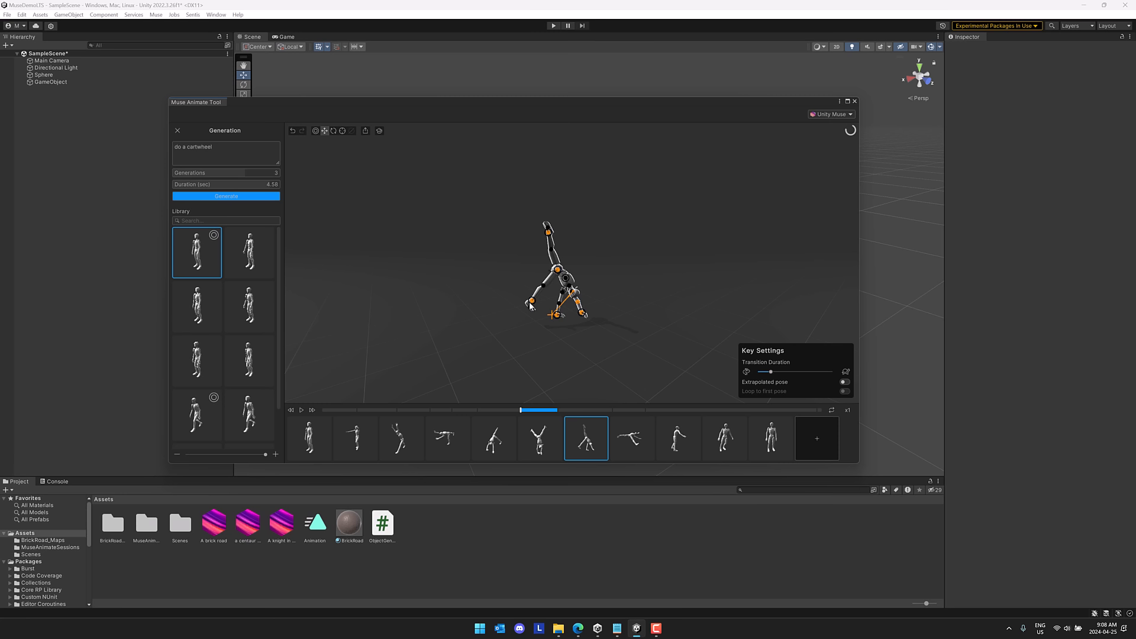
{"action": "left_click", "coordinate": [532, 302]}
{"action": "left_click_drag", "start_coordinate": [531, 302], "coordinate": [532, 312]}
{"action": "left_click", "coordinate": [548, 235]}
{"action": "left_click", "coordinate": [548, 234]}
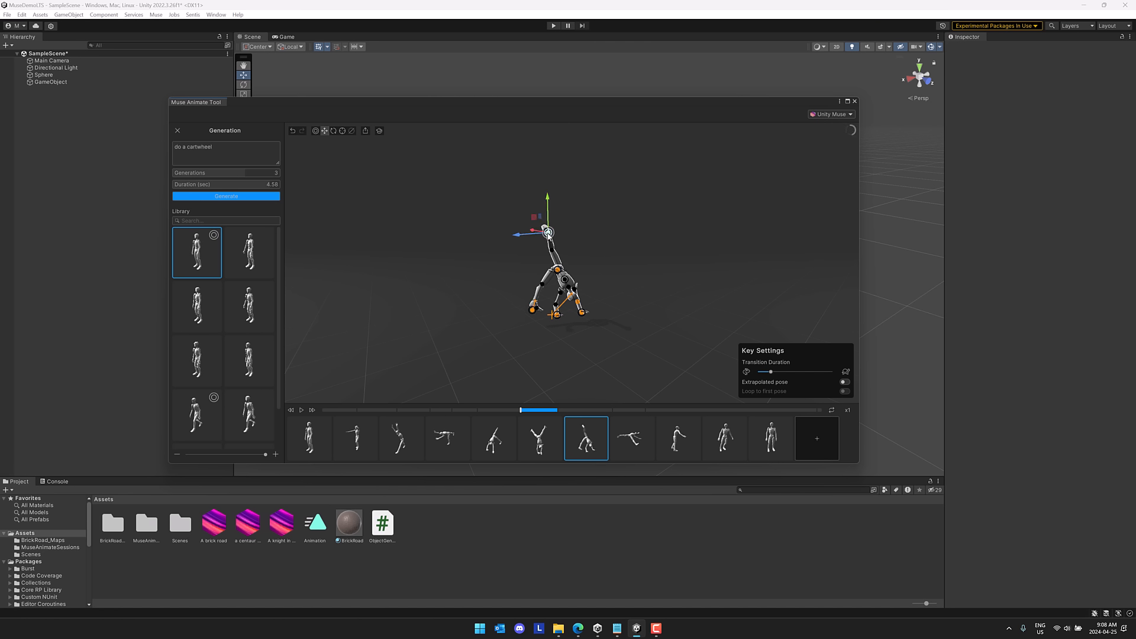
{"action": "left_click_drag", "start_coordinate": [517, 236], "coordinate": [505, 244]}
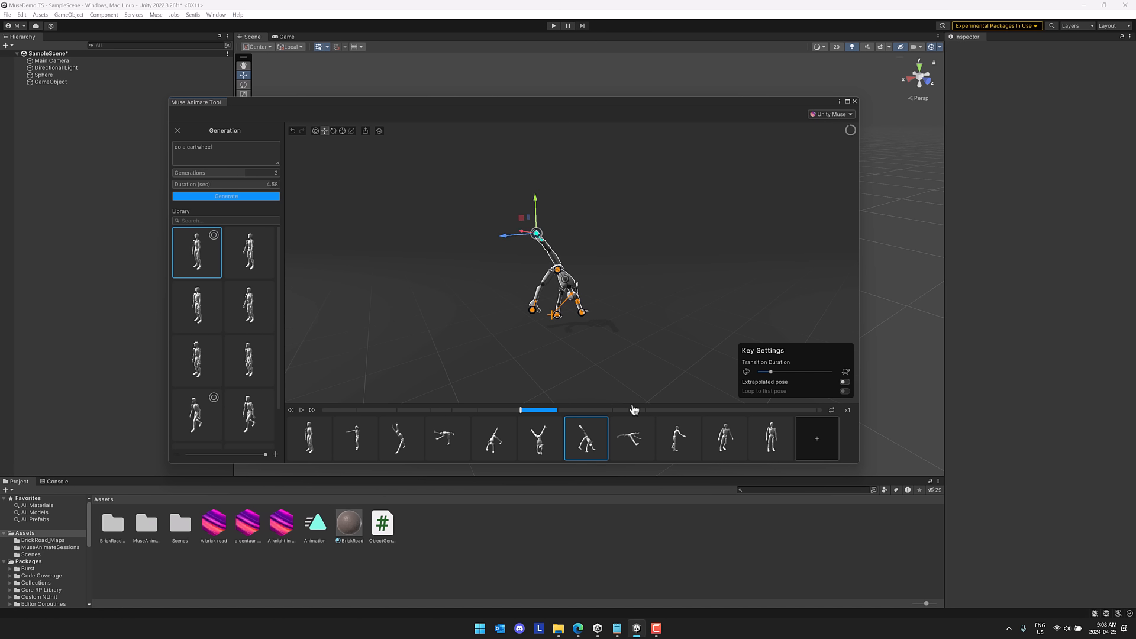
In the eighth key pose, bring the landing foot's effector down toward the ground beneath the hips.
{"action": "left_click", "coordinate": [629, 439]}
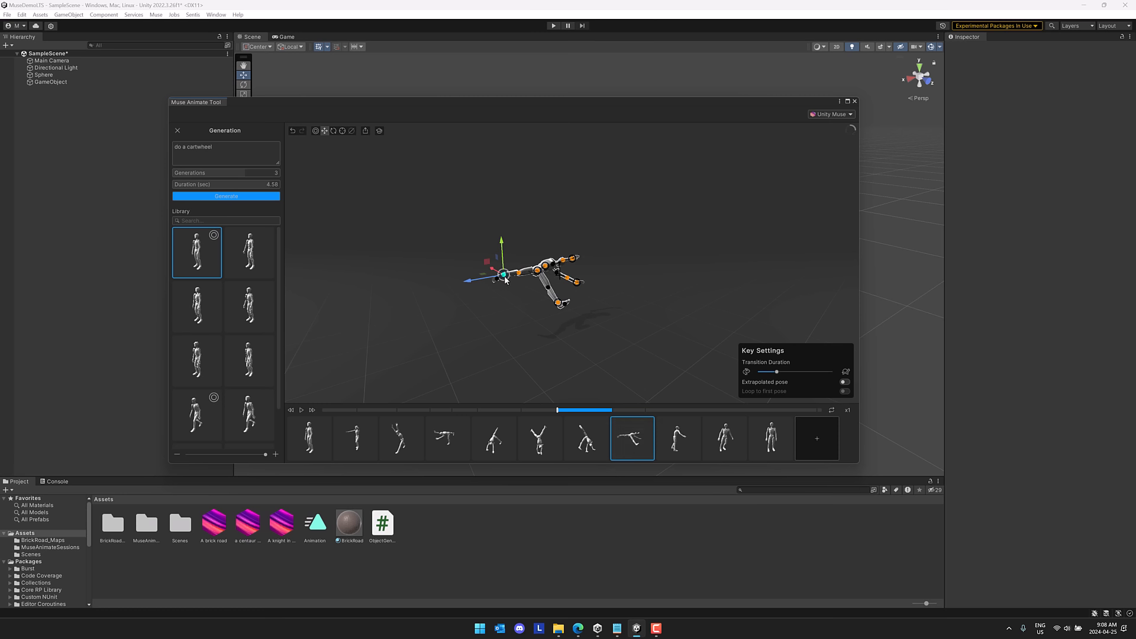
{"action": "left_click", "coordinate": [558, 304]}
{"action": "left_click", "coordinate": [559, 305]}
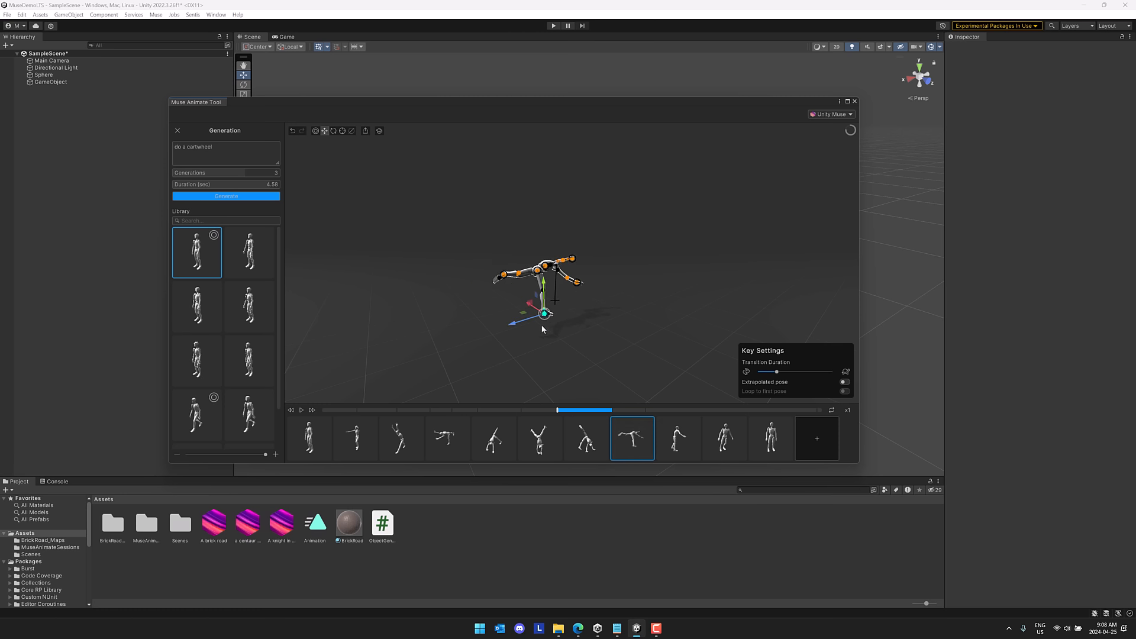
Look at the ninth key pose and play back the edited cartwheel.
{"action": "left_click", "coordinate": [666, 437]}
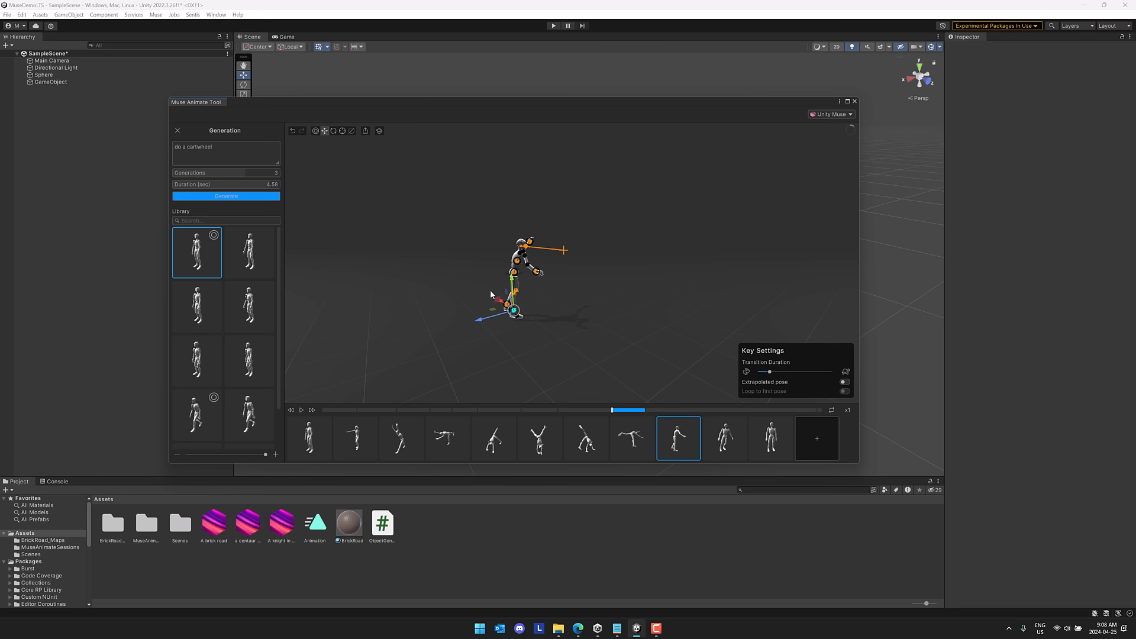
{"action": "left_click", "coordinate": [302, 411]}
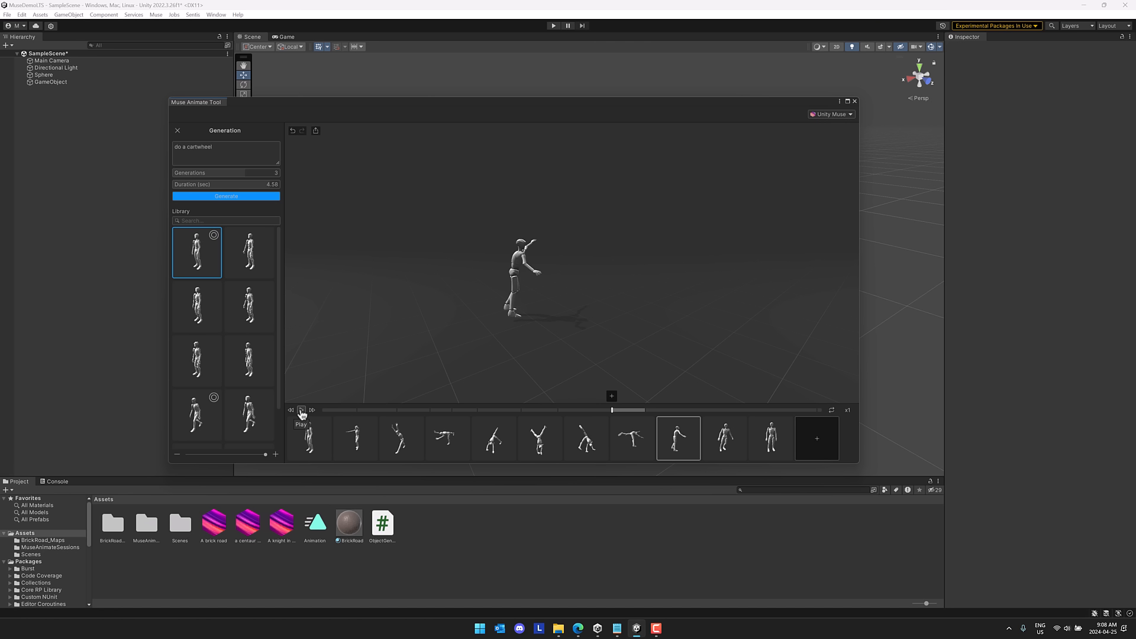
{"action": "left_click", "coordinate": [302, 412]}
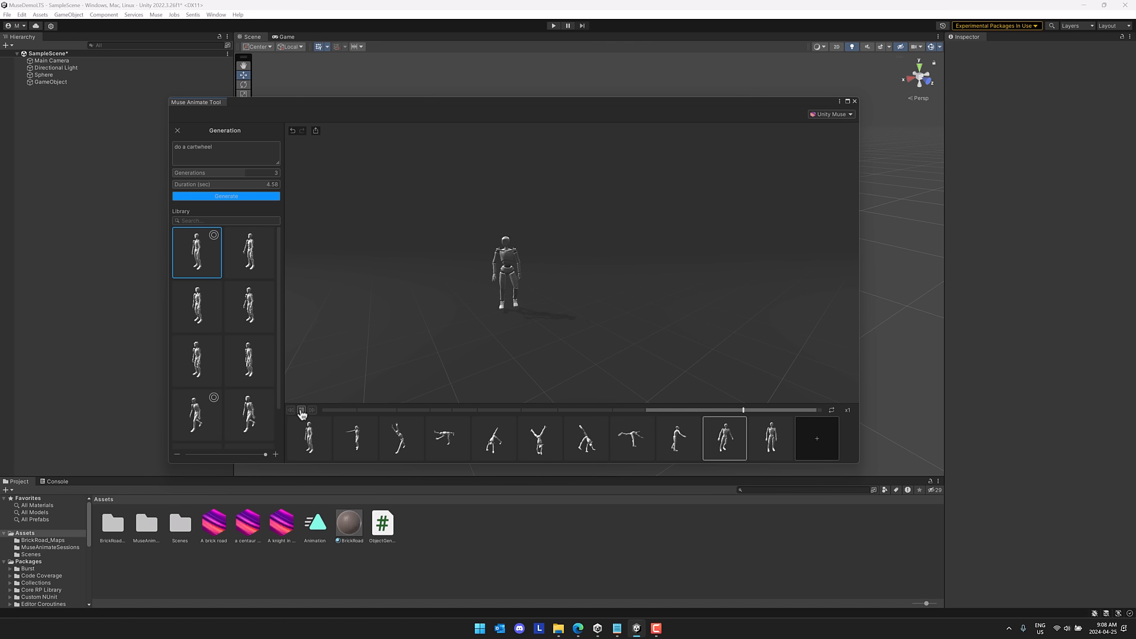
Open the exported Animation clip and play it back in an enlarged preview, pausing it when done.
{"action": "left_click", "coordinate": [302, 410]}
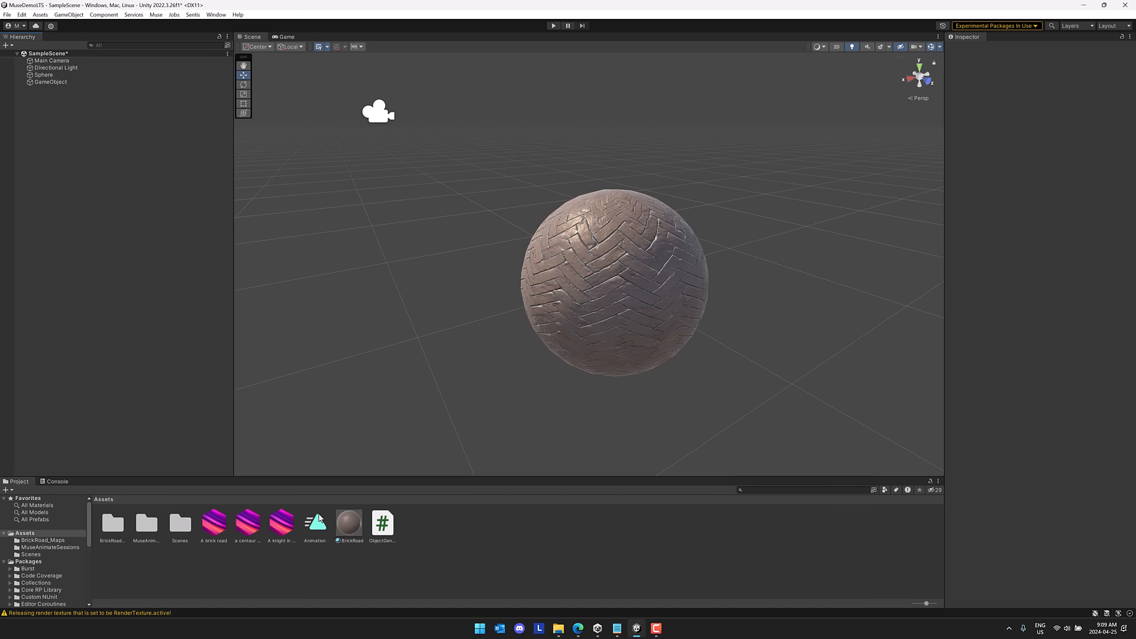
{"action": "double_click", "coordinate": [320, 519]}
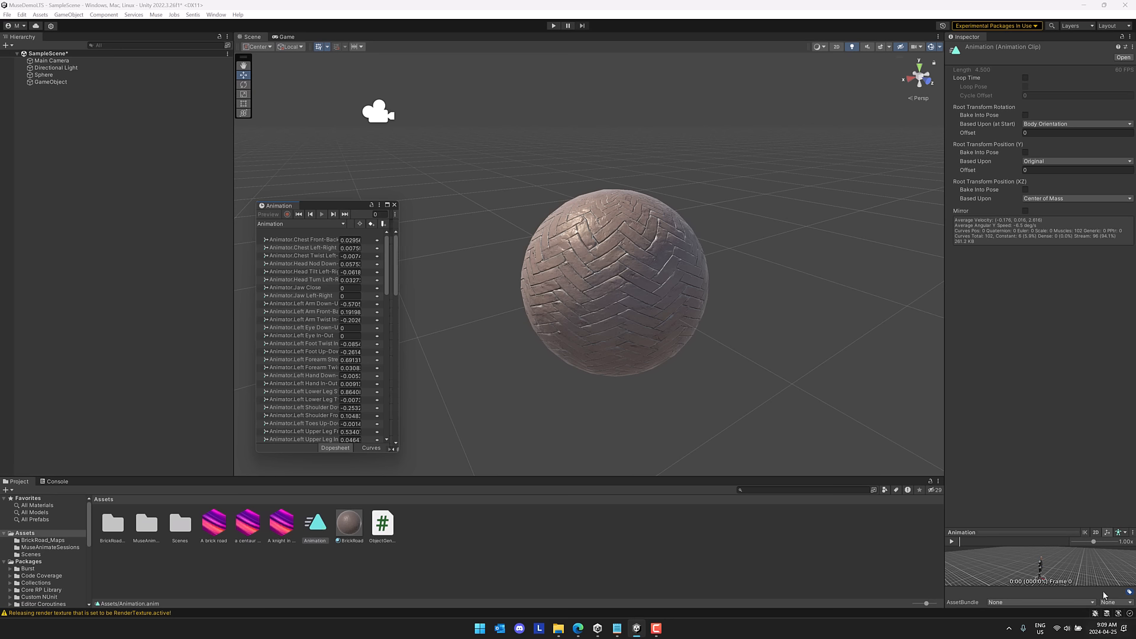
{"action": "left_click_drag", "start_coordinate": [981, 532], "coordinate": [1016, 322]}
{"action": "left_click", "coordinate": [952, 332]}
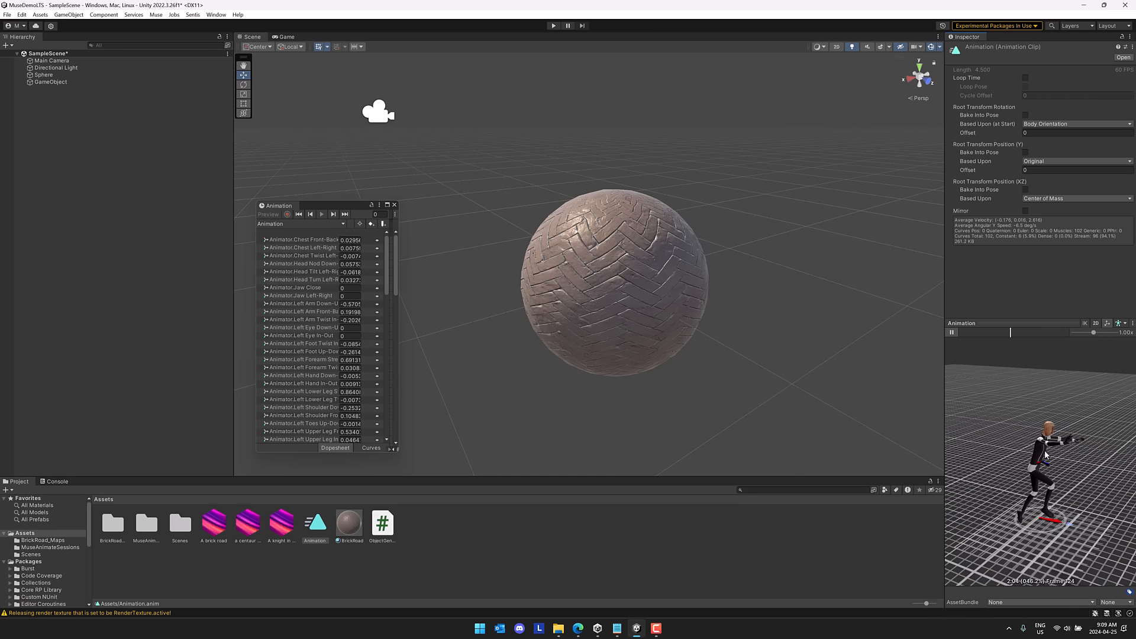
{"action": "left_click", "coordinate": [950, 332]}
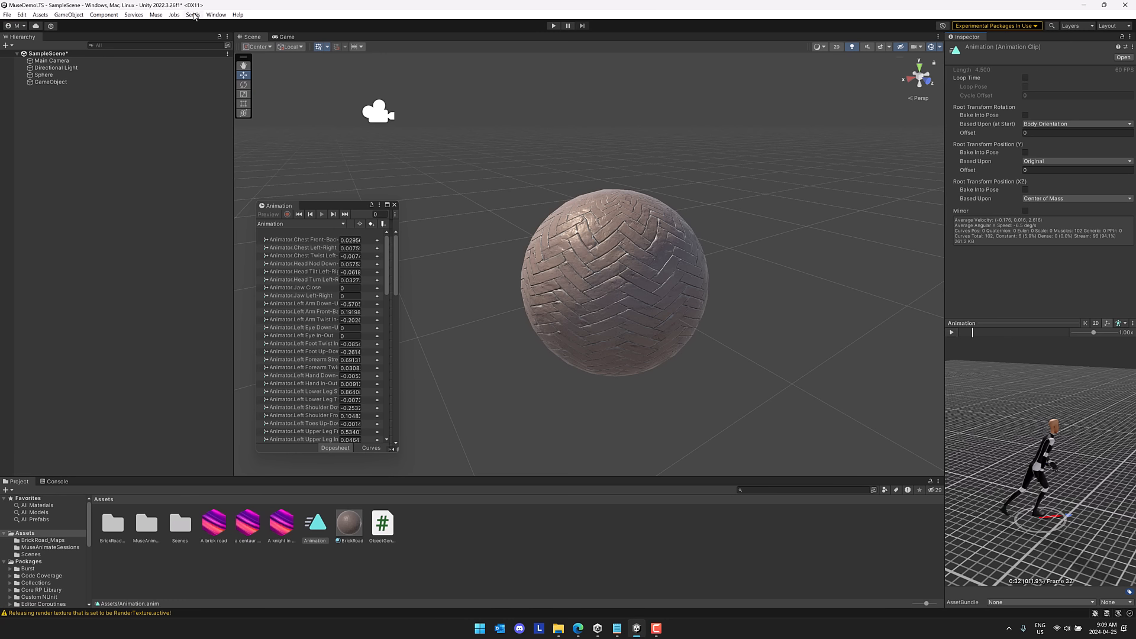
Add the package com.unity.muse.behavior to the project by name.
{"action": "left_click", "coordinate": [216, 15]}
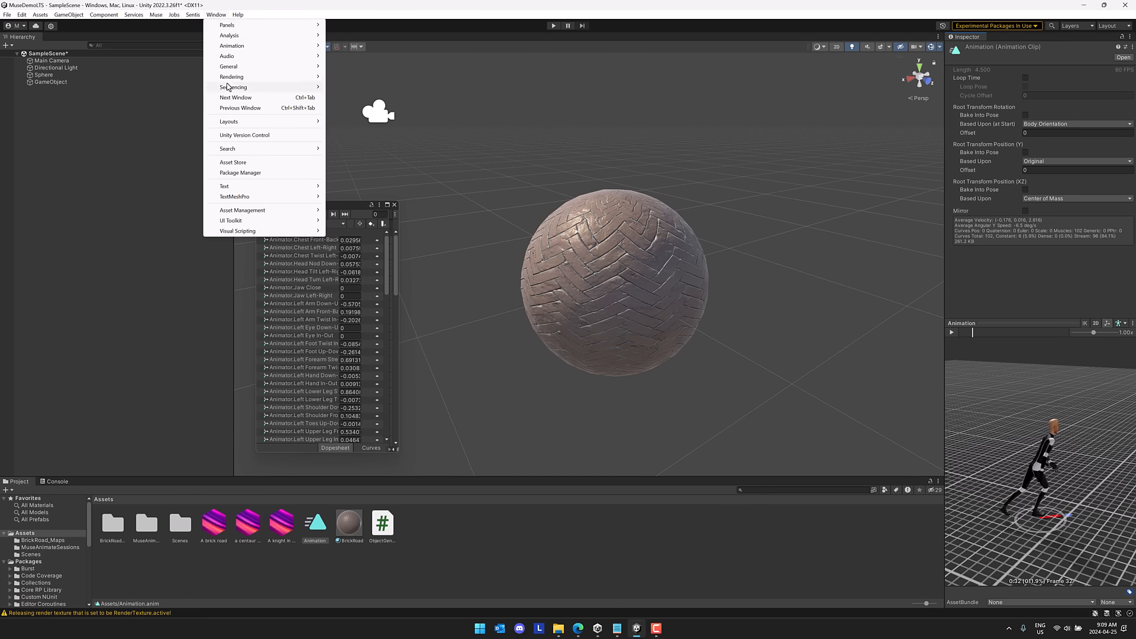
{"action": "left_click", "coordinate": [243, 172]}
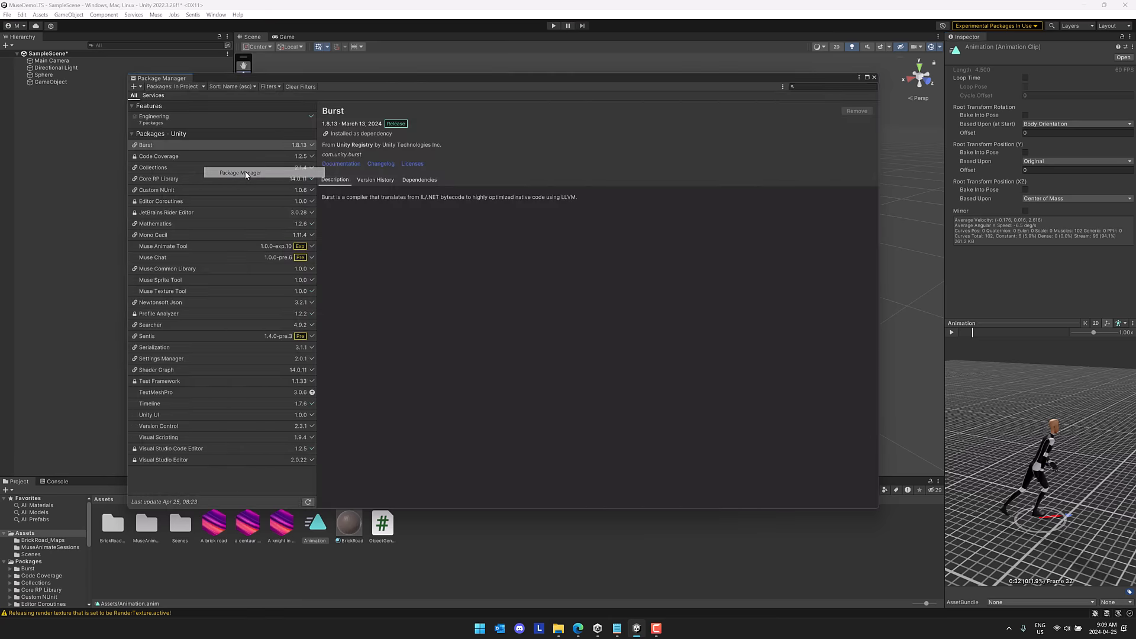
{"action": "left_click", "coordinate": [135, 87]}
{"action": "left_click", "coordinate": [165, 128]}
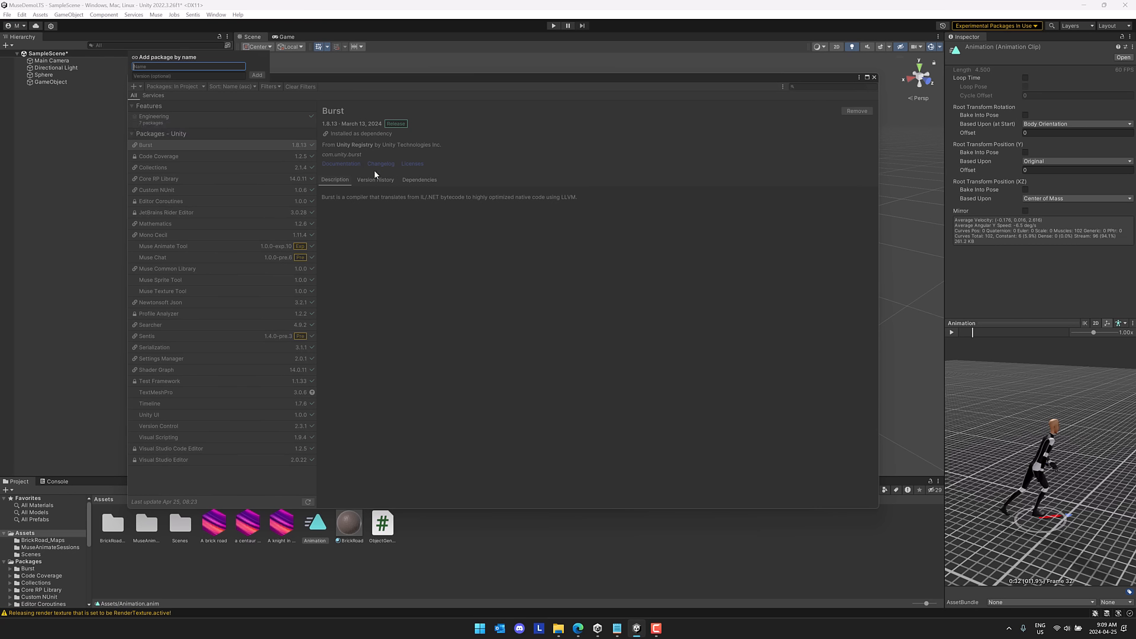
{"action": "type", "text": "com.unity.muse.behavior"}
{"action": "key", "text": "Return"}
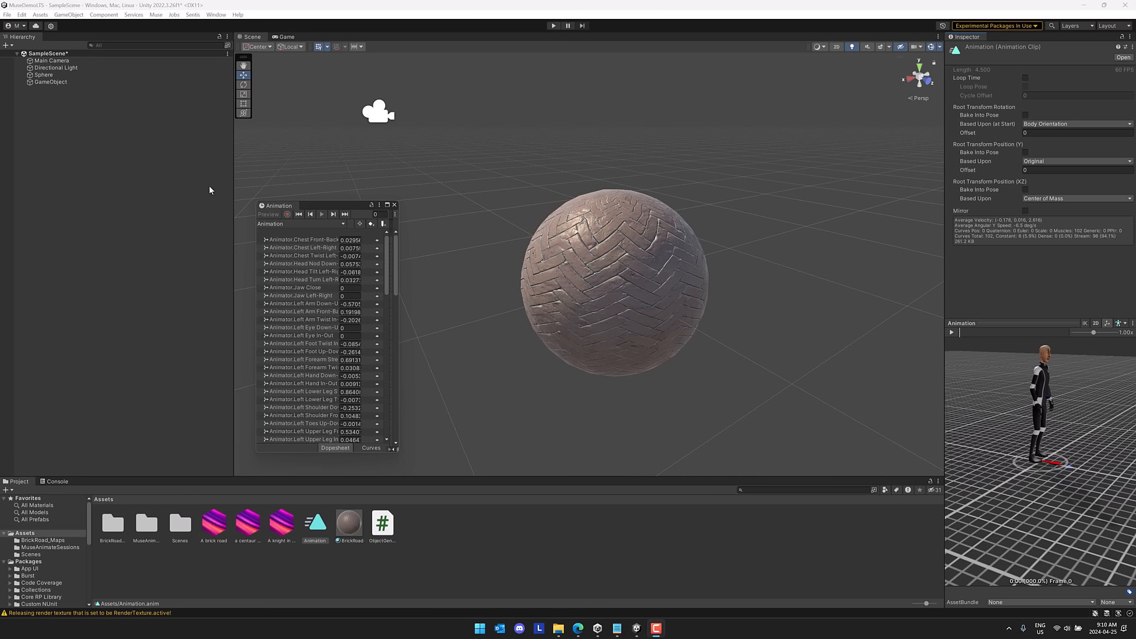
Create a Muse Behavior Graph asset in the Assets folder, keeping its default name.
{"action": "left_click", "coordinate": [156, 14]}
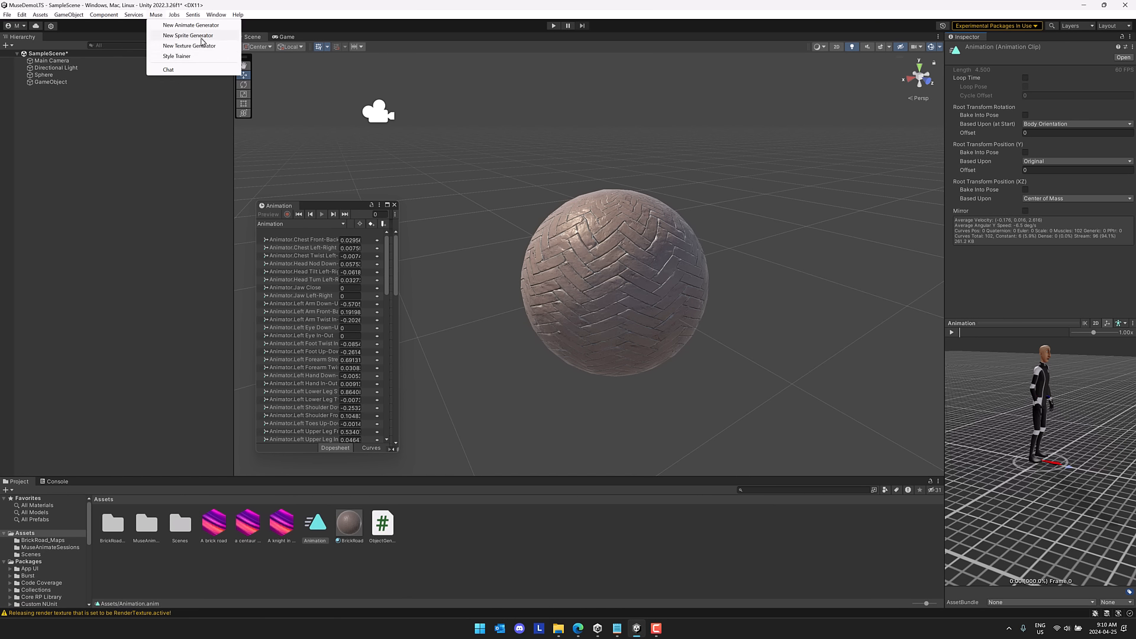
{"action": "left_click", "coordinate": [484, 545]}
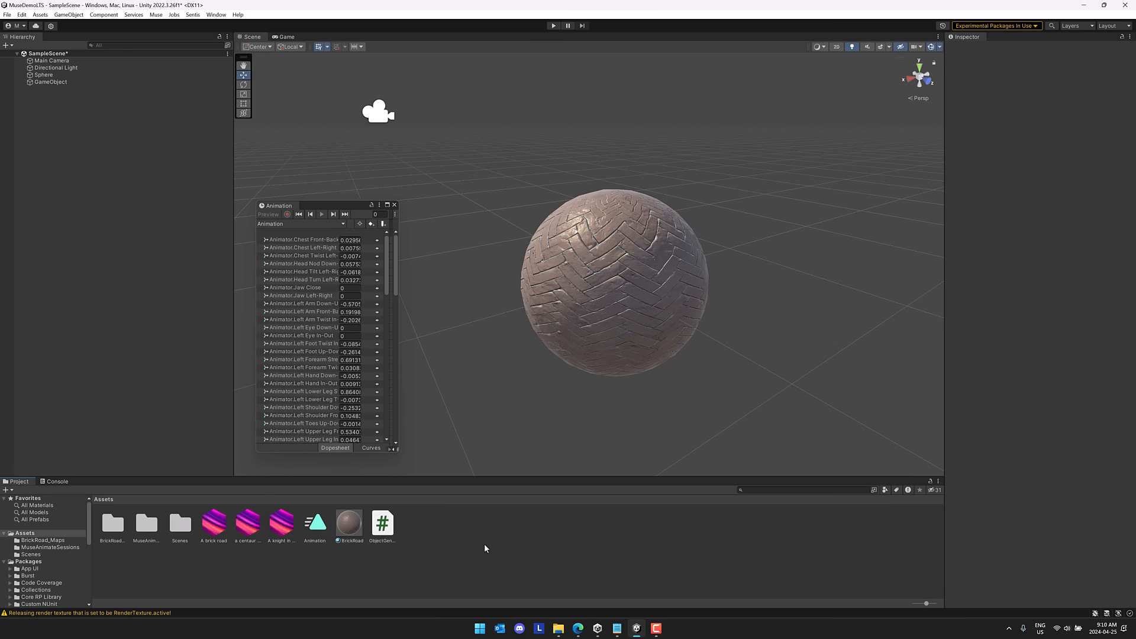
{"action": "right_click", "coordinate": [484, 545]}
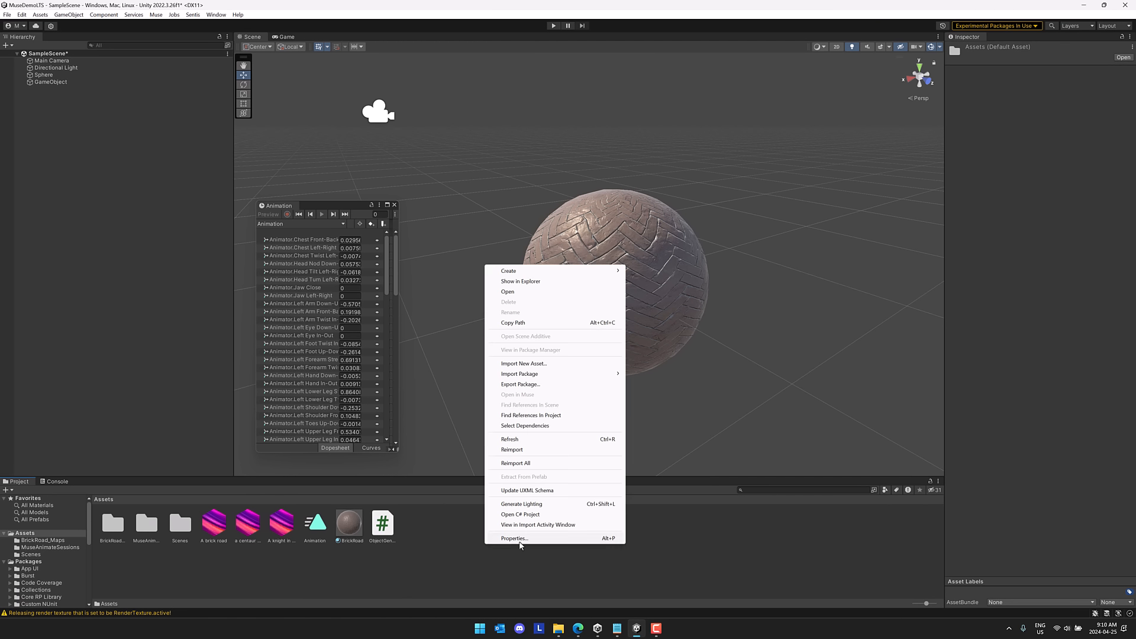
{"action": "mouse_move", "coordinate": [554, 274]}
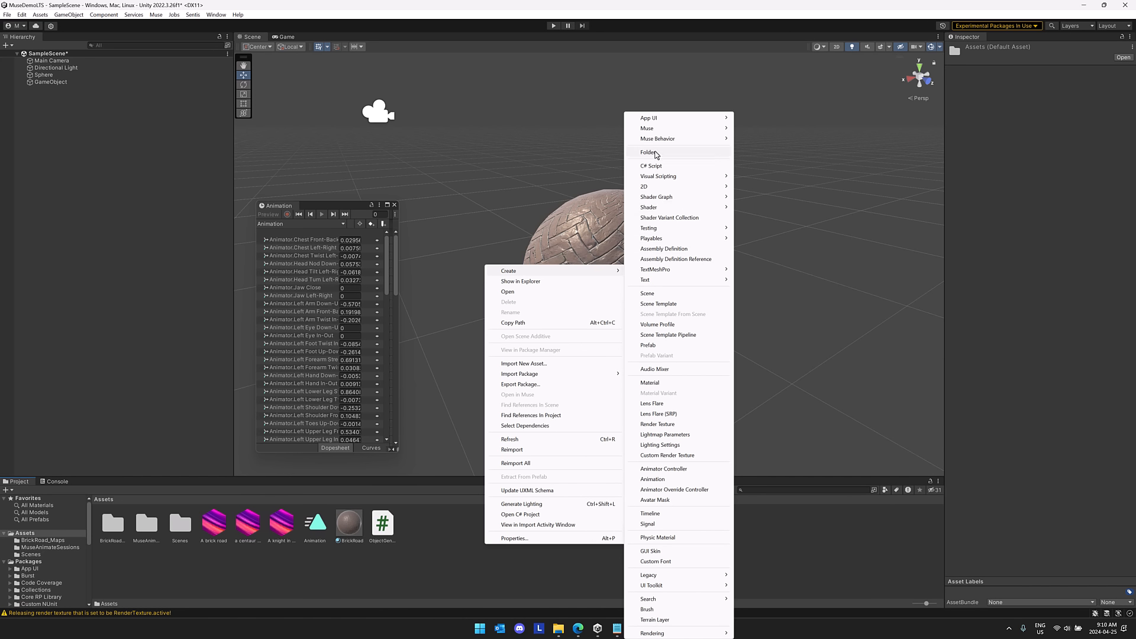
{"action": "mouse_move", "coordinate": [658, 140]}
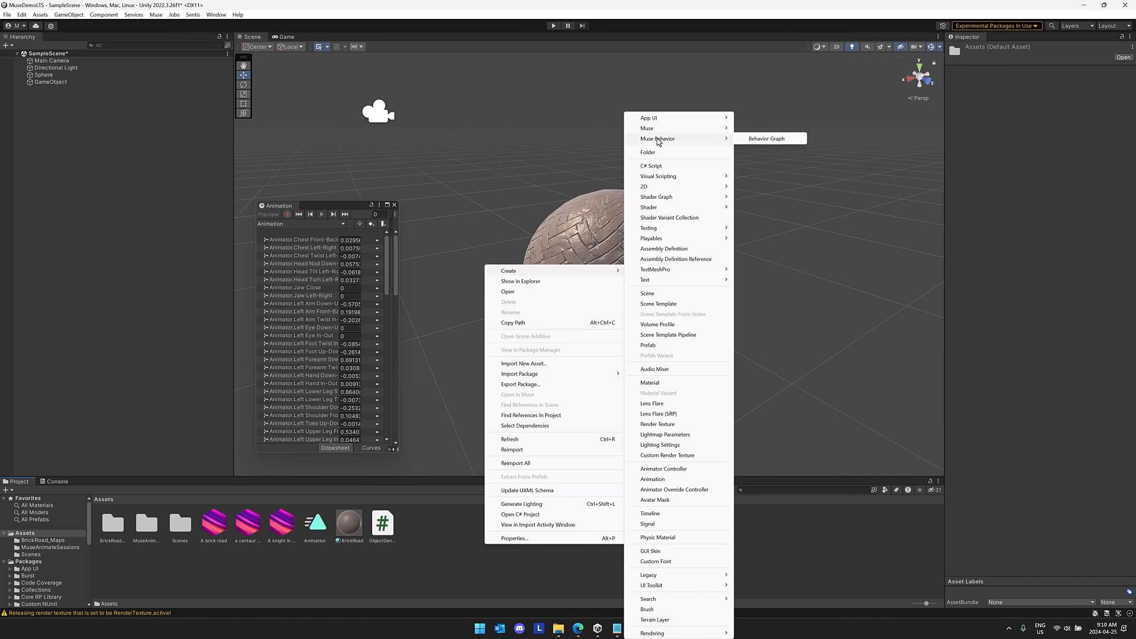
{"action": "left_click", "coordinate": [767, 139]}
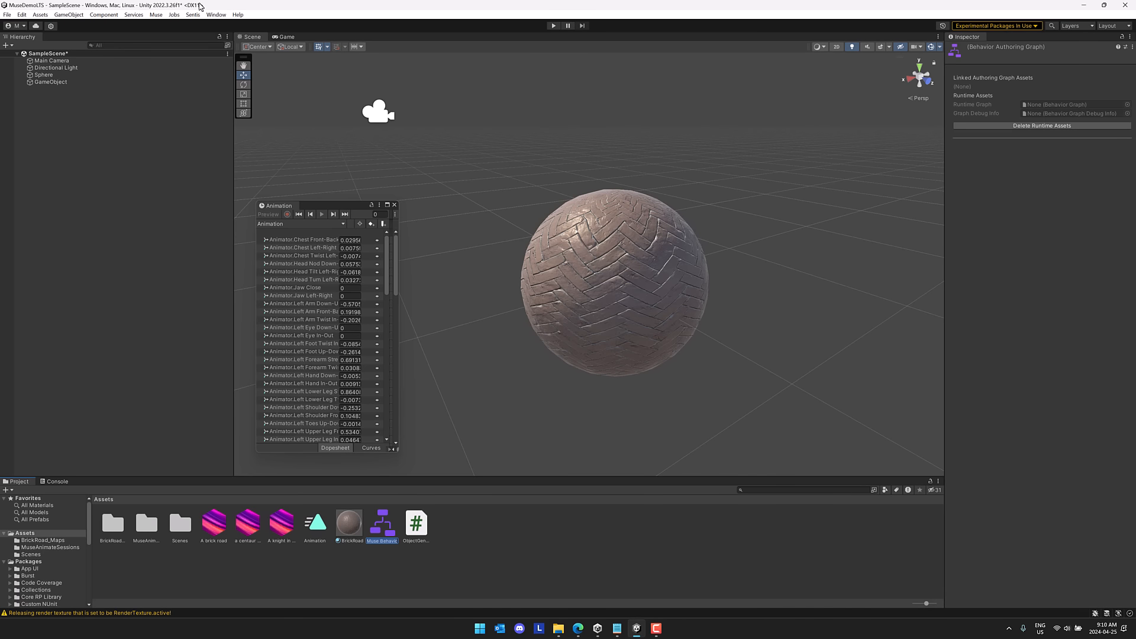
{"action": "left_click", "coordinate": [158, 16]}
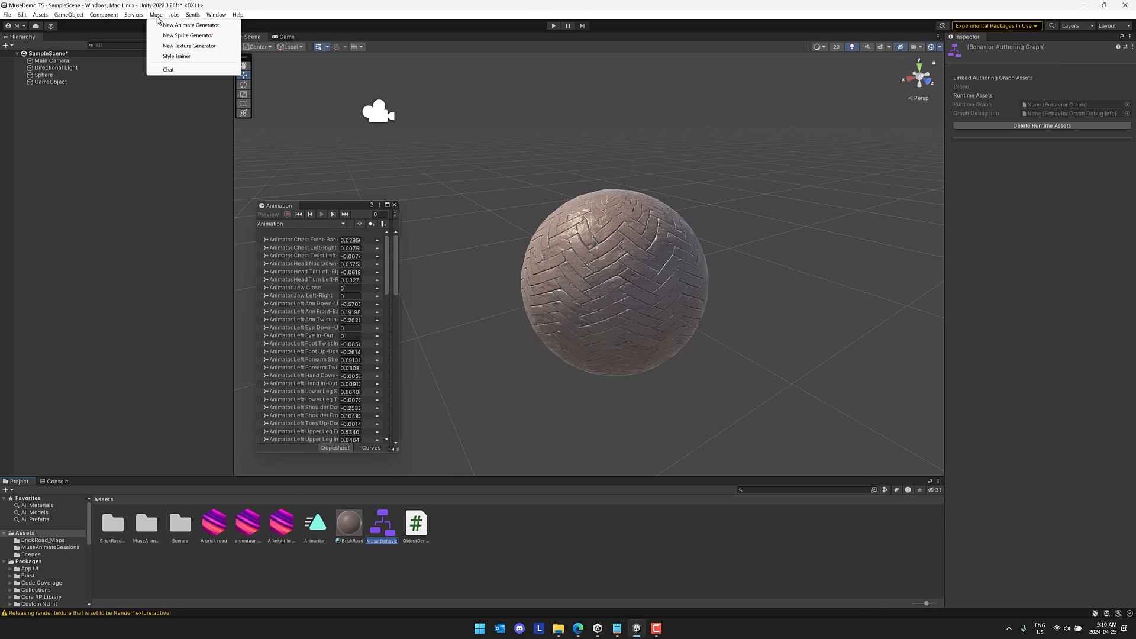
{"action": "left_click", "coordinate": [439, 593]}
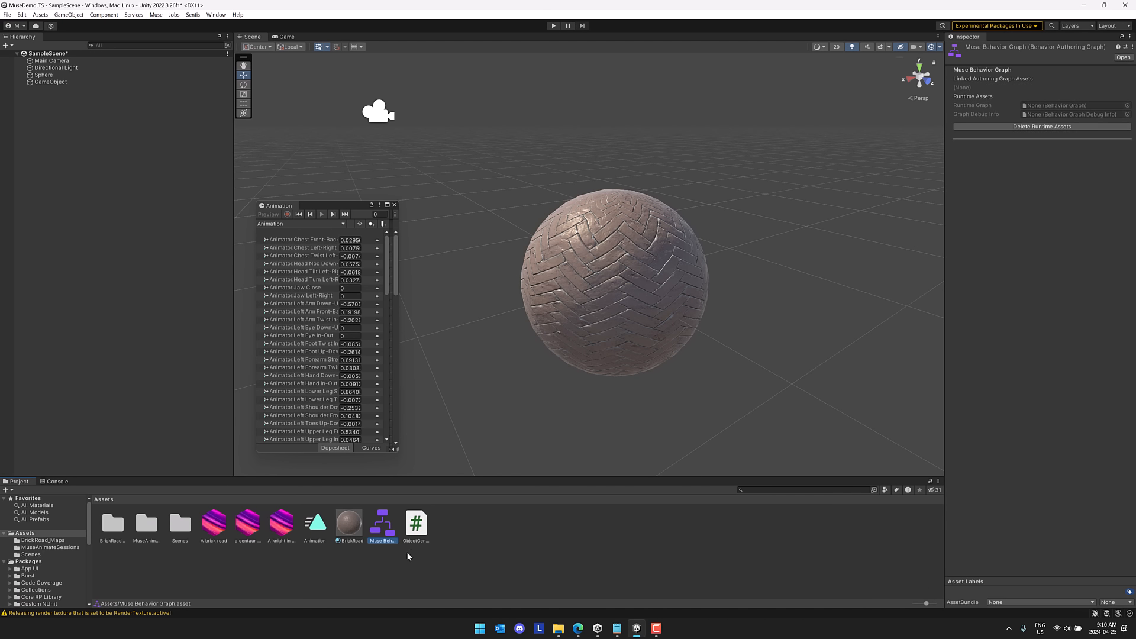
Open the new behavior graph for editing and move the On Start node up between the Blackboard and the Inspector.
{"action": "double_click", "coordinate": [376, 530]}
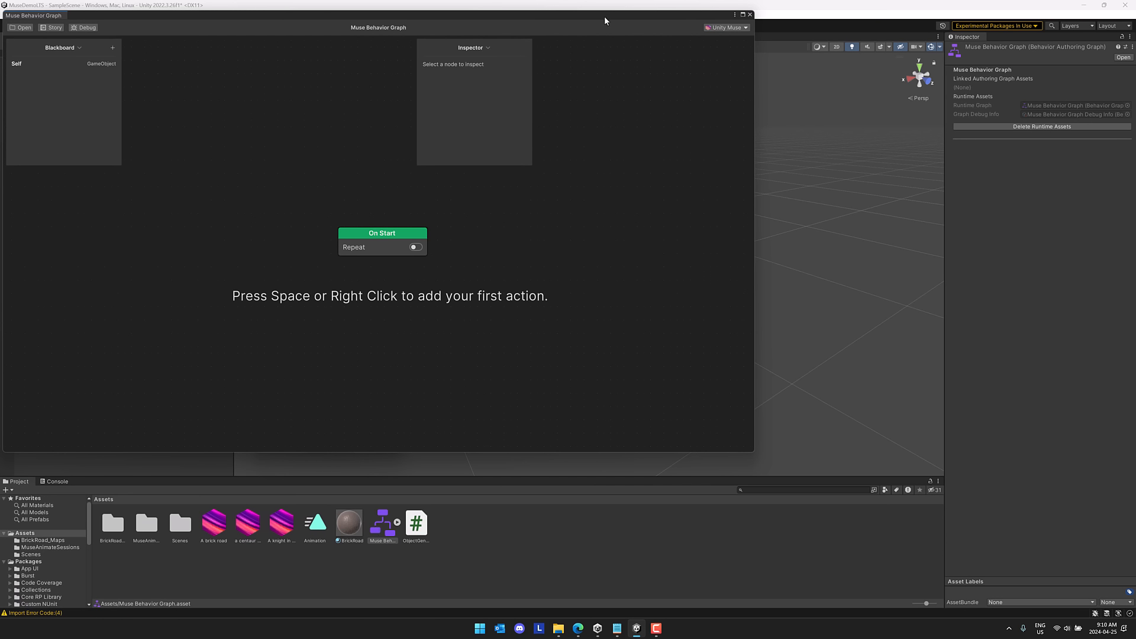
{"action": "left_click_drag", "start_coordinate": [605, 20], "coordinate": [801, 74]}
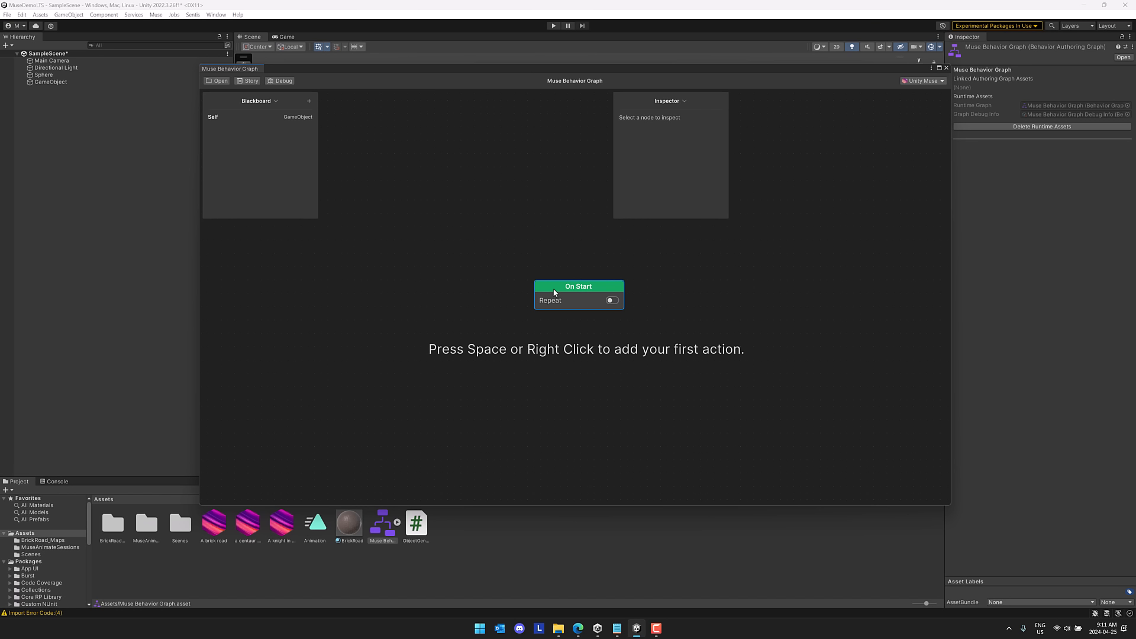
{"action": "left_click_drag", "start_coordinate": [555, 292], "coordinate": [467, 195]}
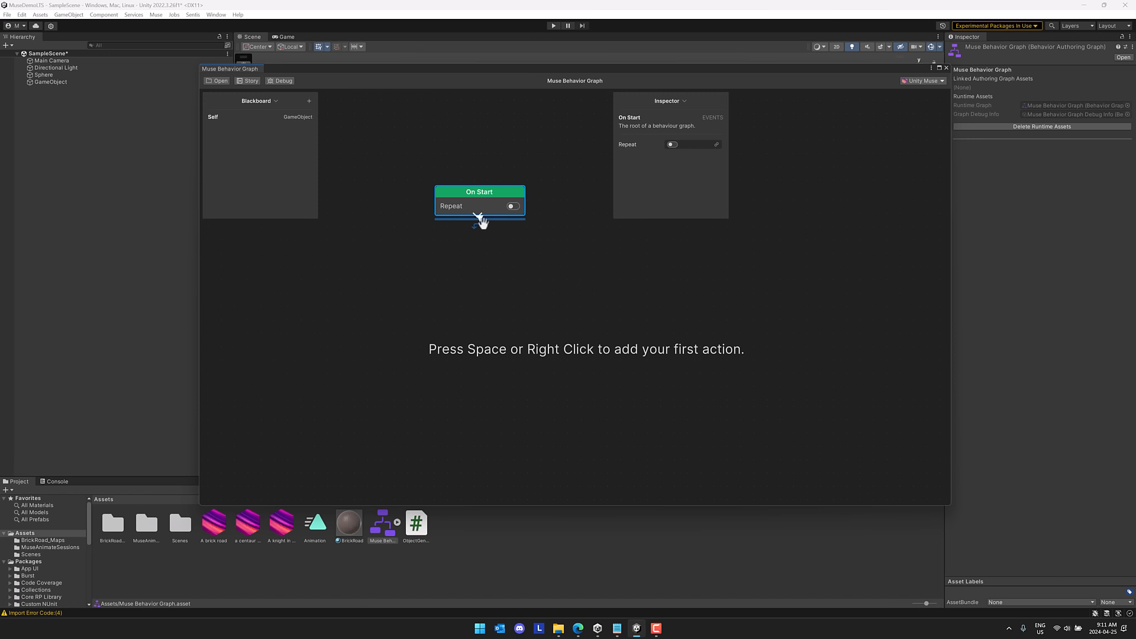
{"action": "left_click_drag", "start_coordinate": [481, 220], "coordinate": [497, 287]}
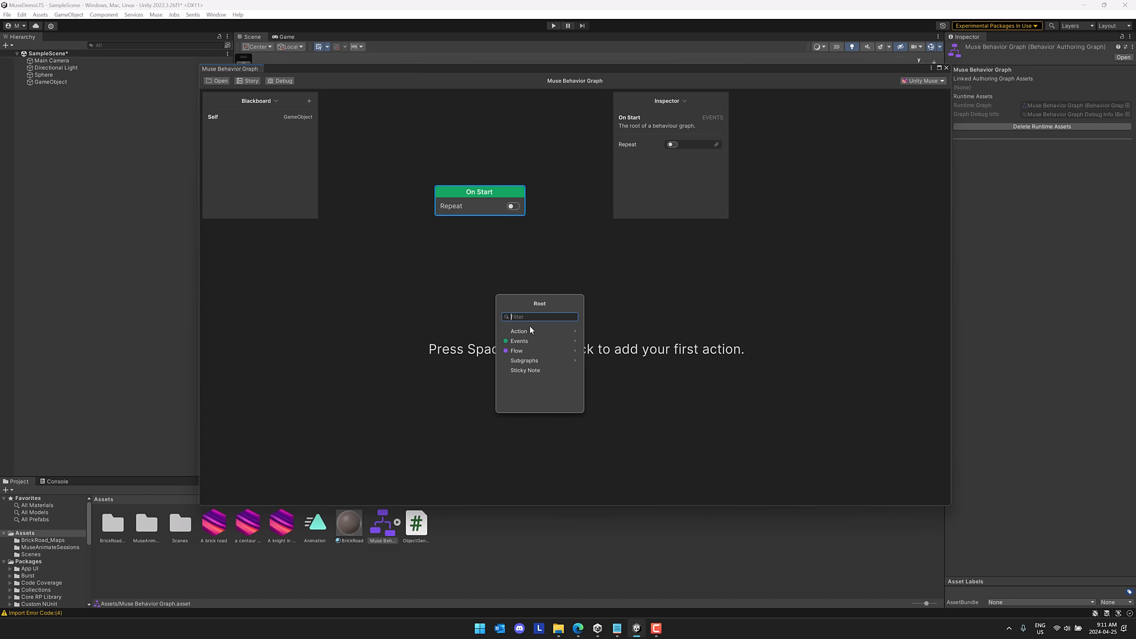
{"action": "left_click", "coordinate": [532, 331]}
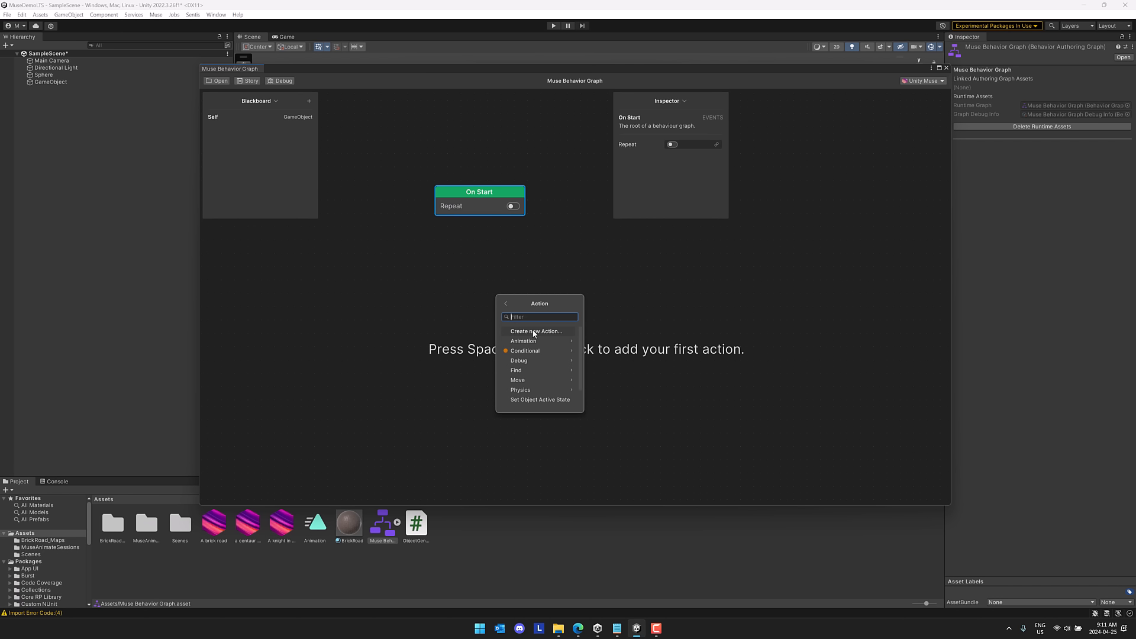
{"action": "left_click", "coordinate": [505, 304]}
{"action": "left_click", "coordinate": [525, 341]}
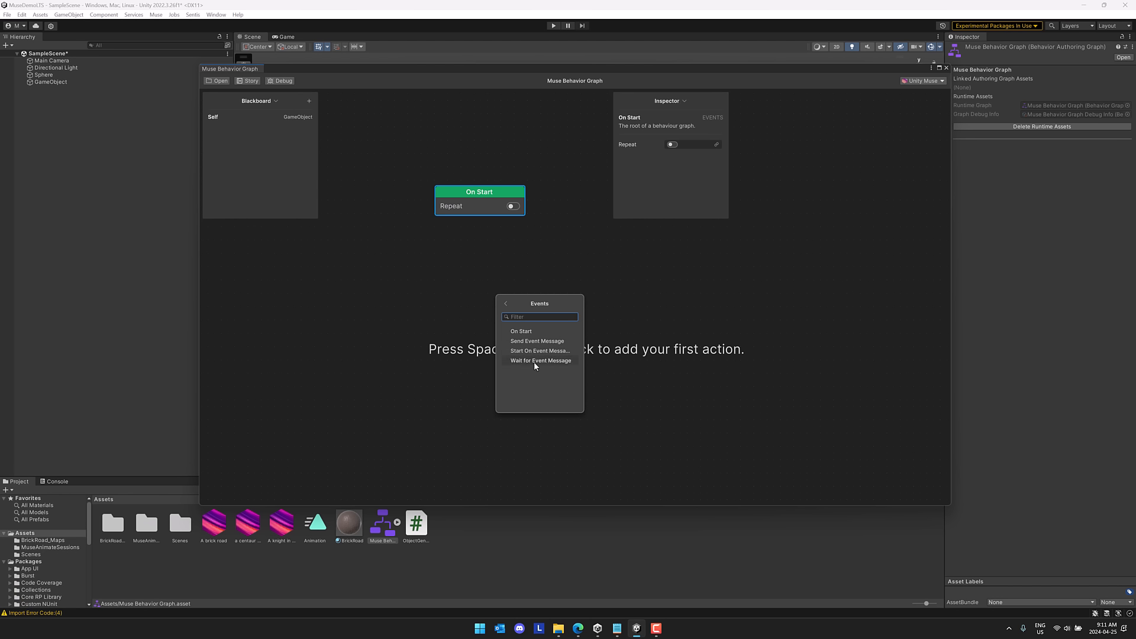
{"action": "left_click", "coordinate": [505, 304]}
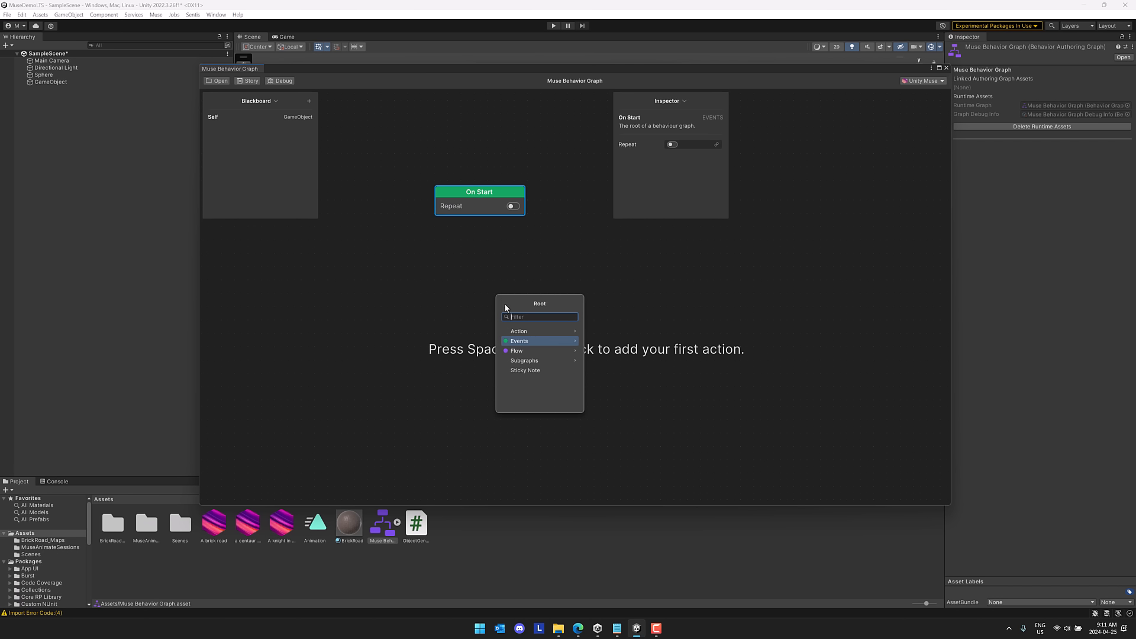
{"action": "left_click", "coordinate": [467, 219]}
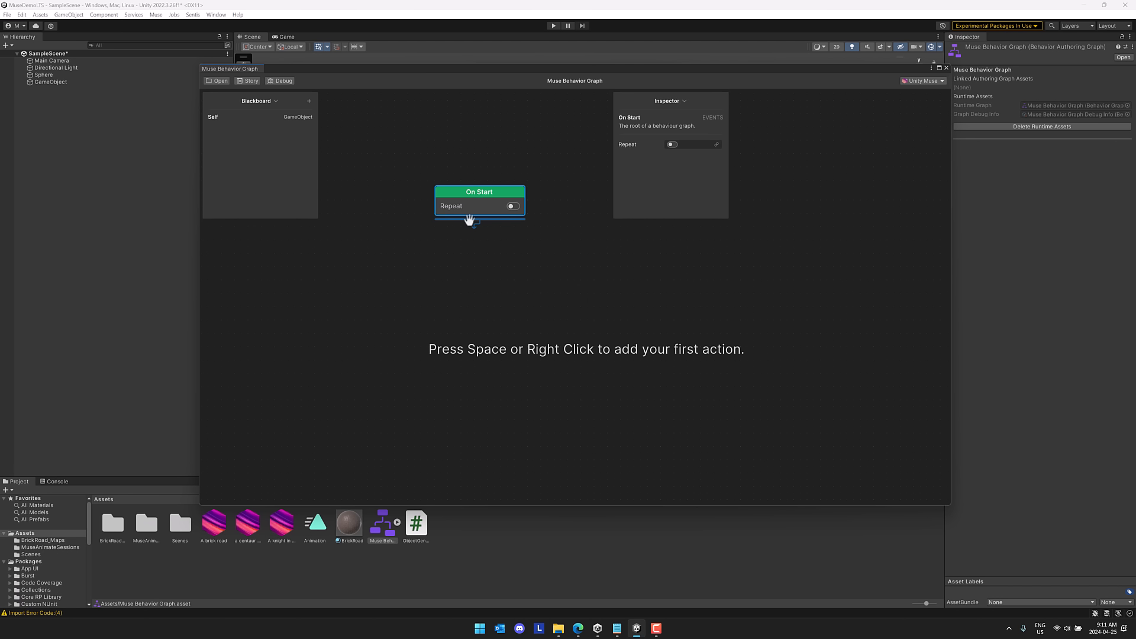
Add a Move action in which an agent moves to a target below On Start and set its agent to Self.
{"action": "left_click_drag", "start_coordinate": [480, 221], "coordinate": [478, 290]}
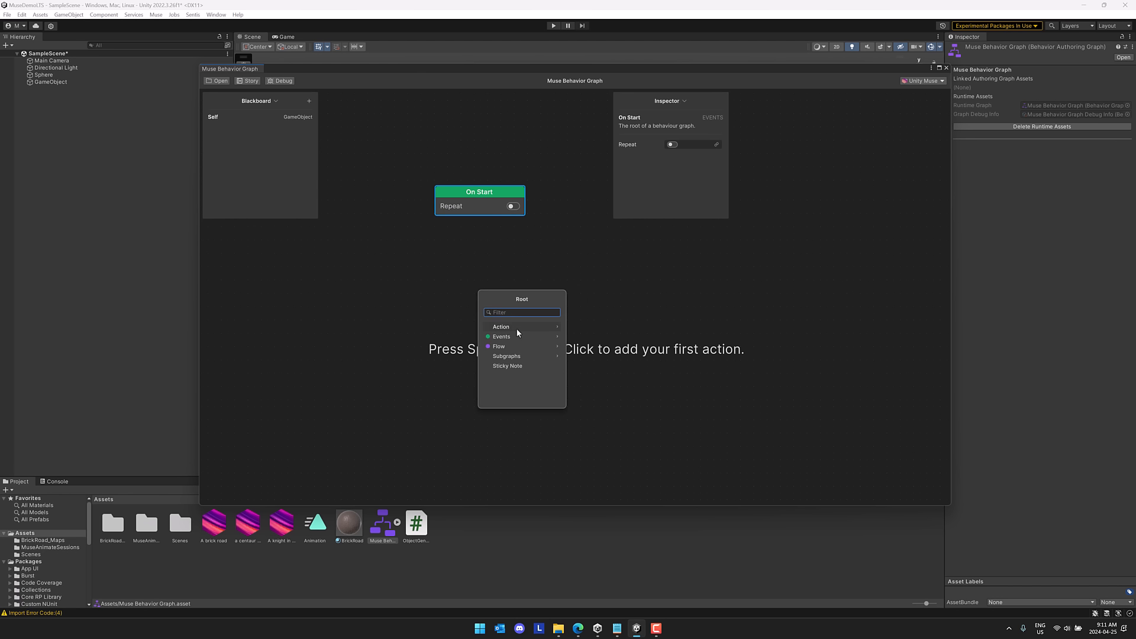
{"action": "left_click", "coordinate": [516, 327]}
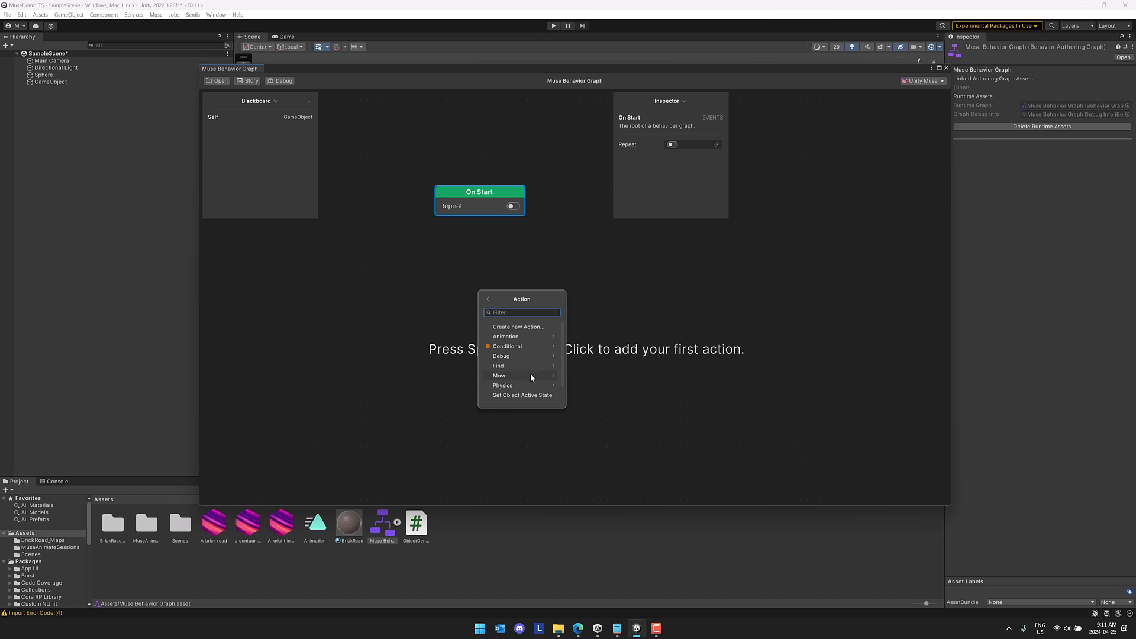
{"action": "left_click", "coordinate": [531, 374]}
{"action": "left_click", "coordinate": [517, 348]}
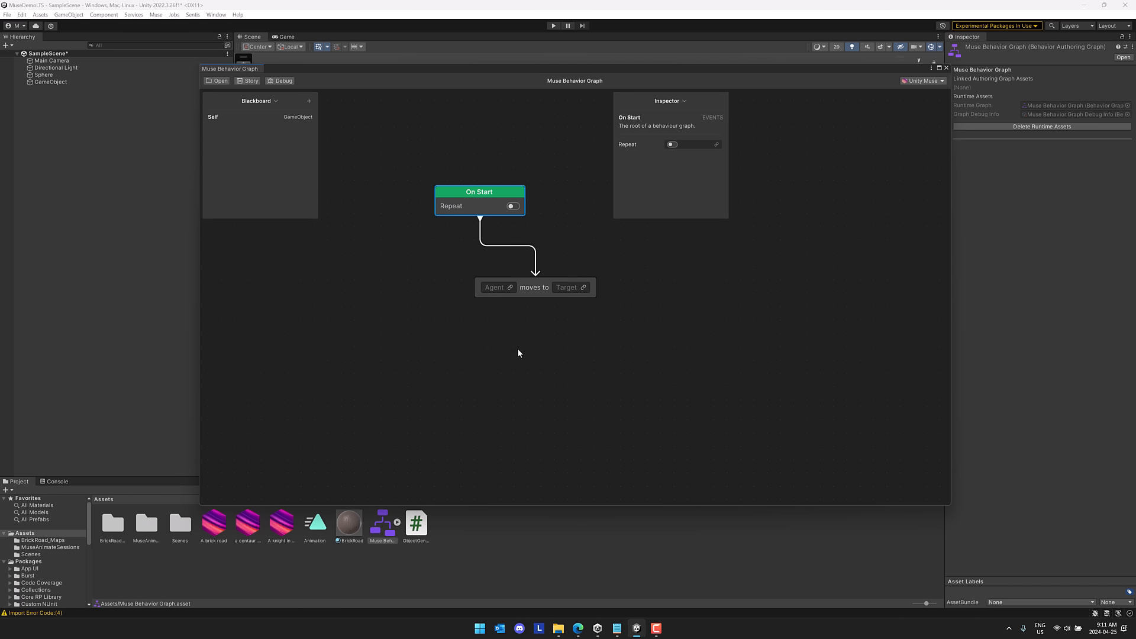
{"action": "left_click", "coordinate": [510, 287]}
{"action": "left_click", "coordinate": [478, 343]}
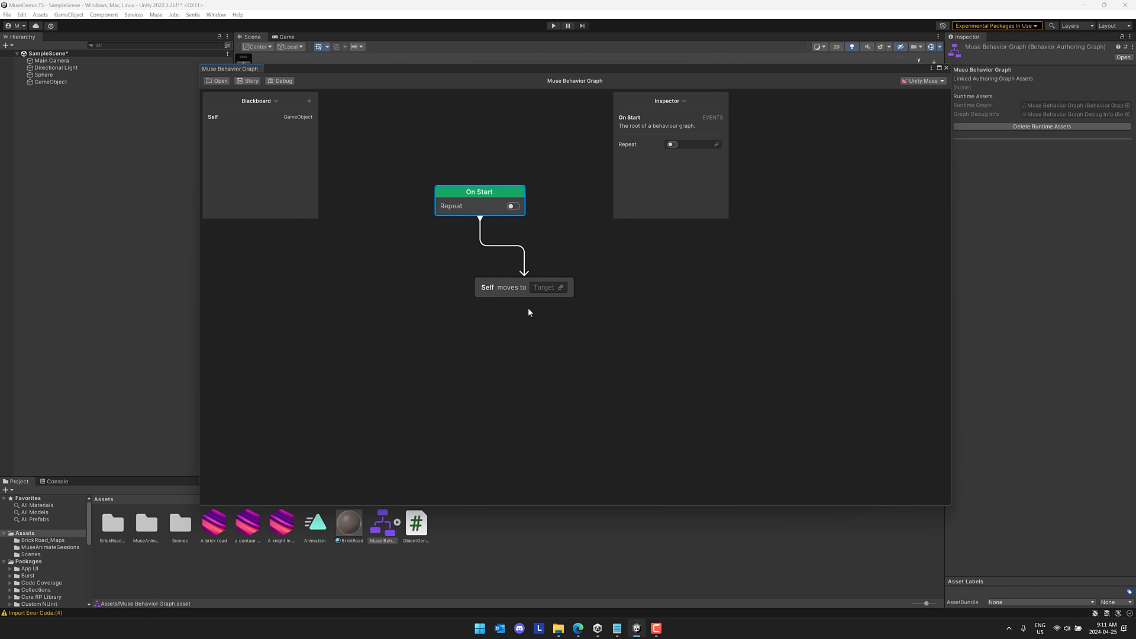
Add an Object variable named Target to the Blackboard and assign it as the move action's target.
{"action": "left_click", "coordinate": [559, 288]}
{"action": "left_click", "coordinate": [210, 139]}
{"action": "left_click", "coordinate": [309, 101]}
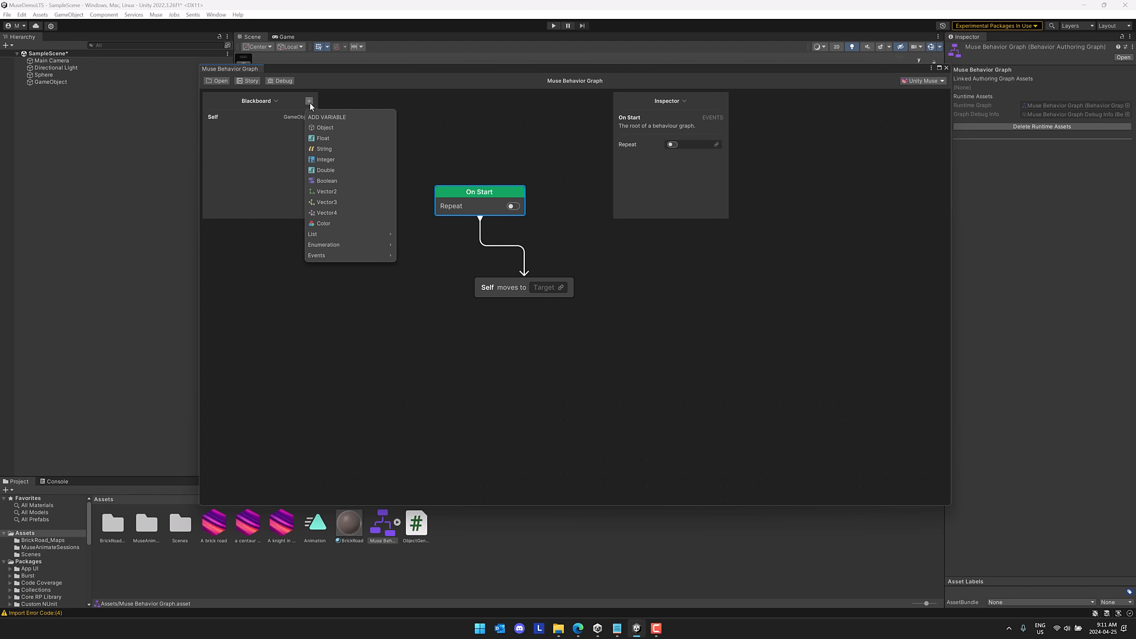
{"action": "left_click", "coordinate": [325, 128]}
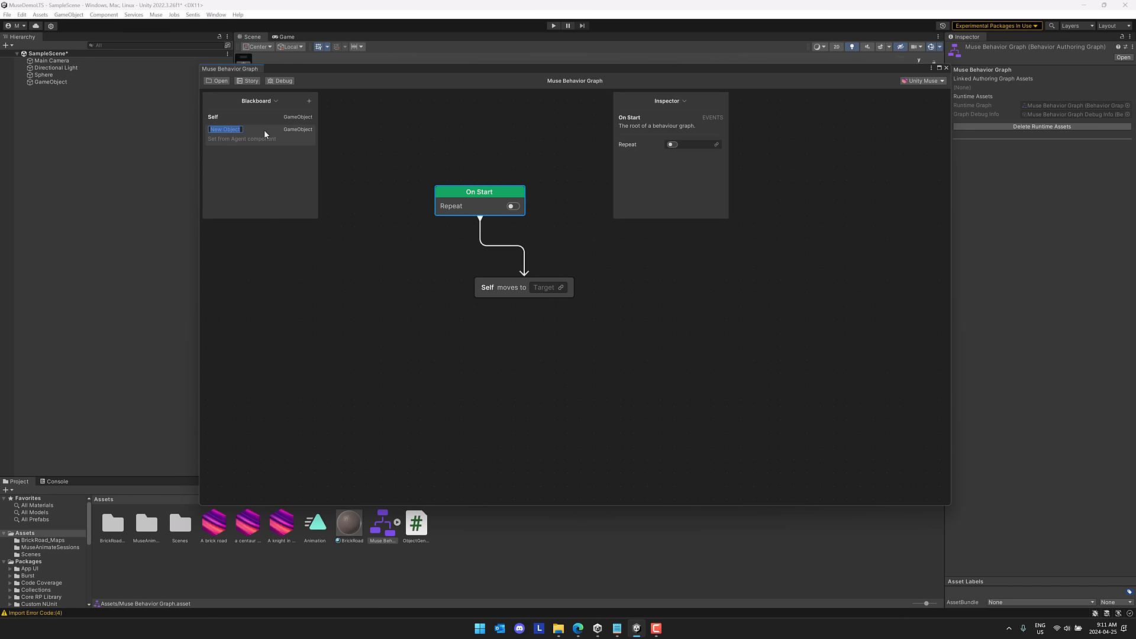
{"action": "type", "text": "Target"}
{"action": "key", "text": "Return"}
{"action": "left_click", "coordinate": [542, 289]}
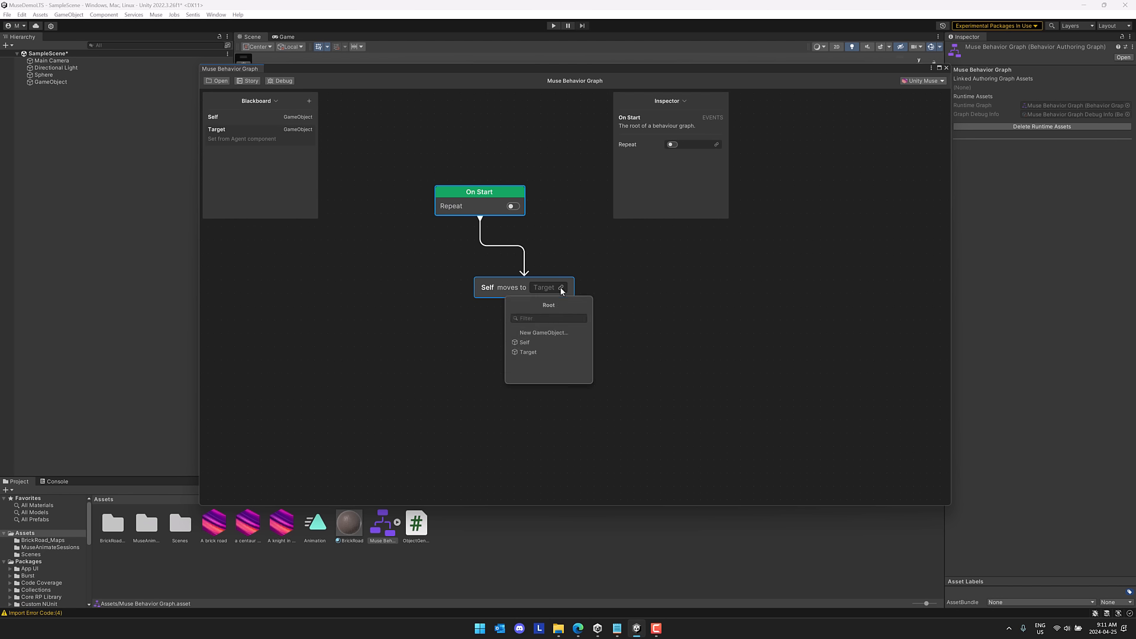
{"action": "left_click", "coordinate": [528, 353]}
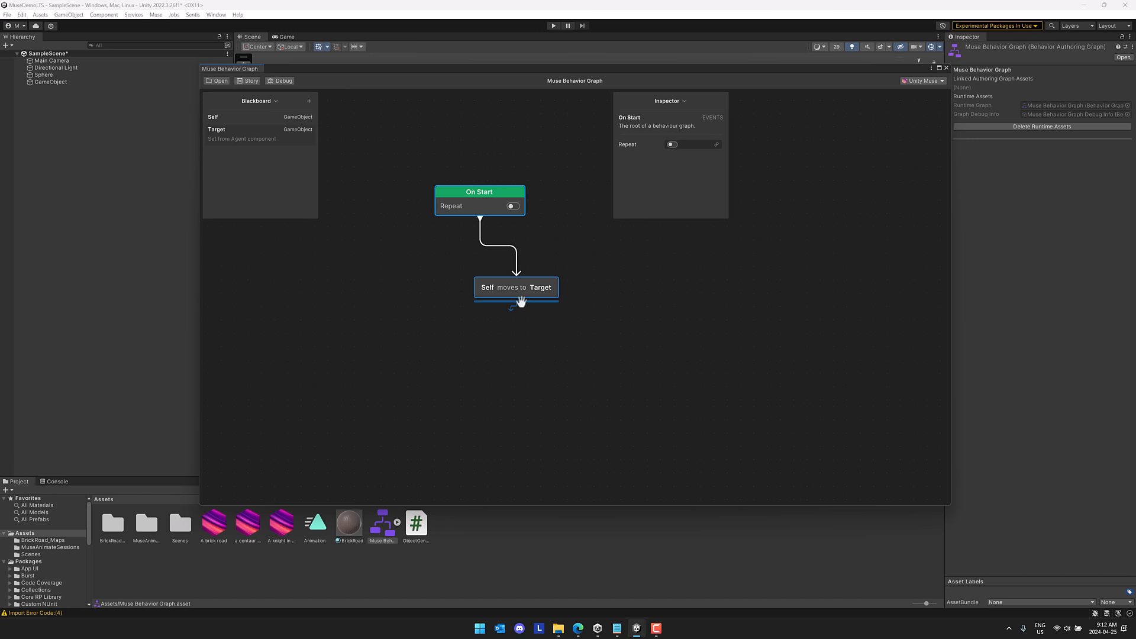
Look through the Animation and Physics action categories available for a node following the move action.
{"action": "left_click_drag", "start_coordinate": [516, 302], "coordinate": [523, 318]}
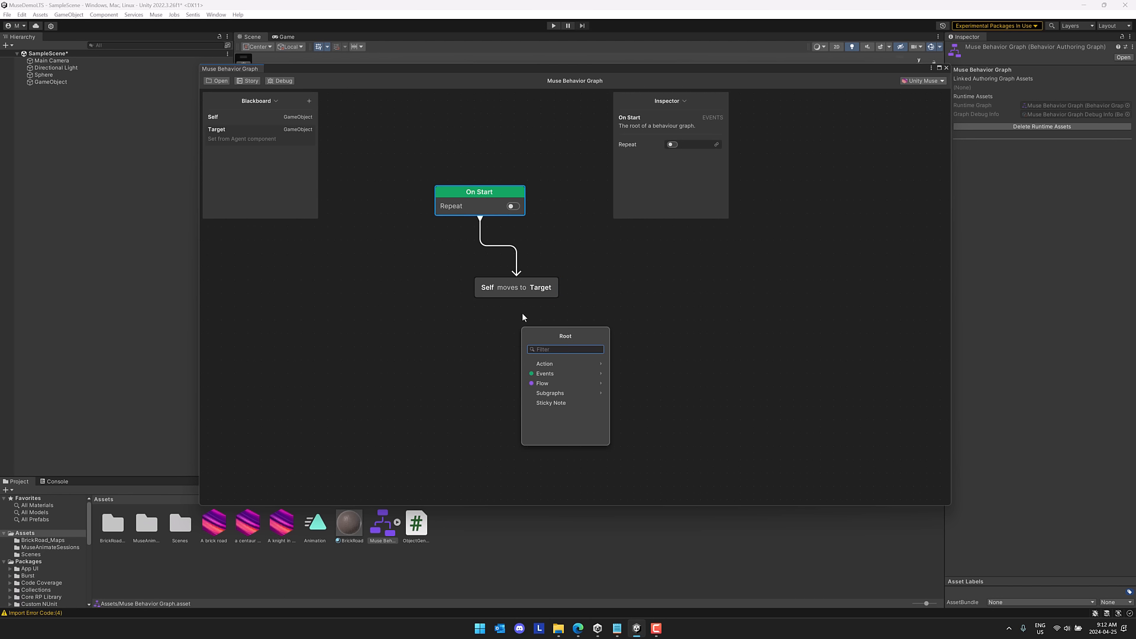
{"action": "left_click", "coordinate": [559, 363]}
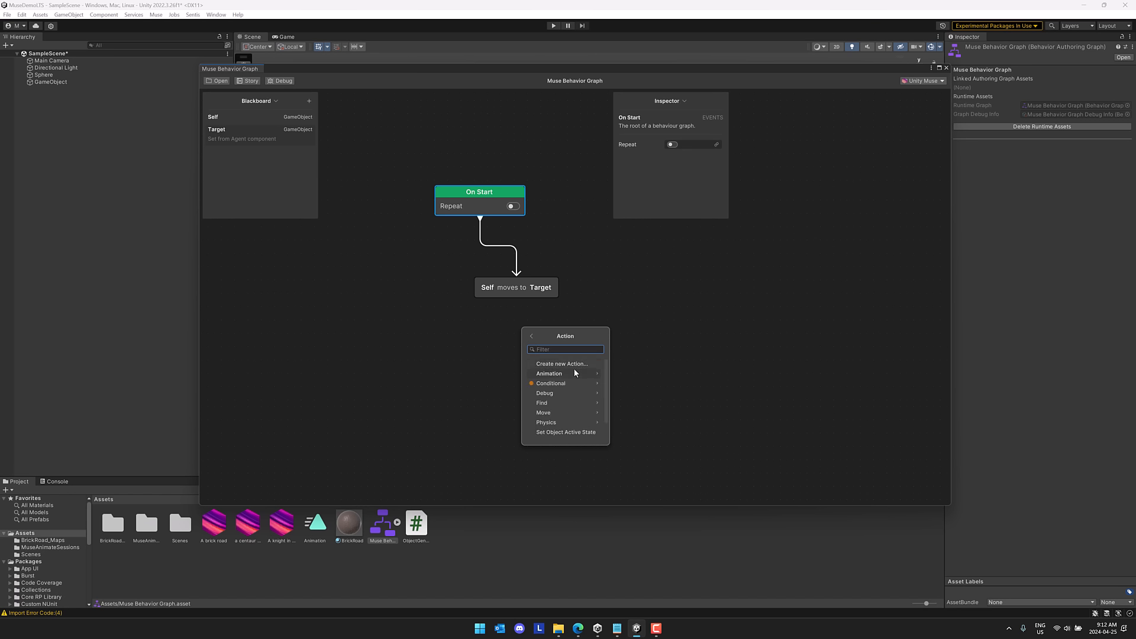
{"action": "left_click", "coordinate": [569, 372]}
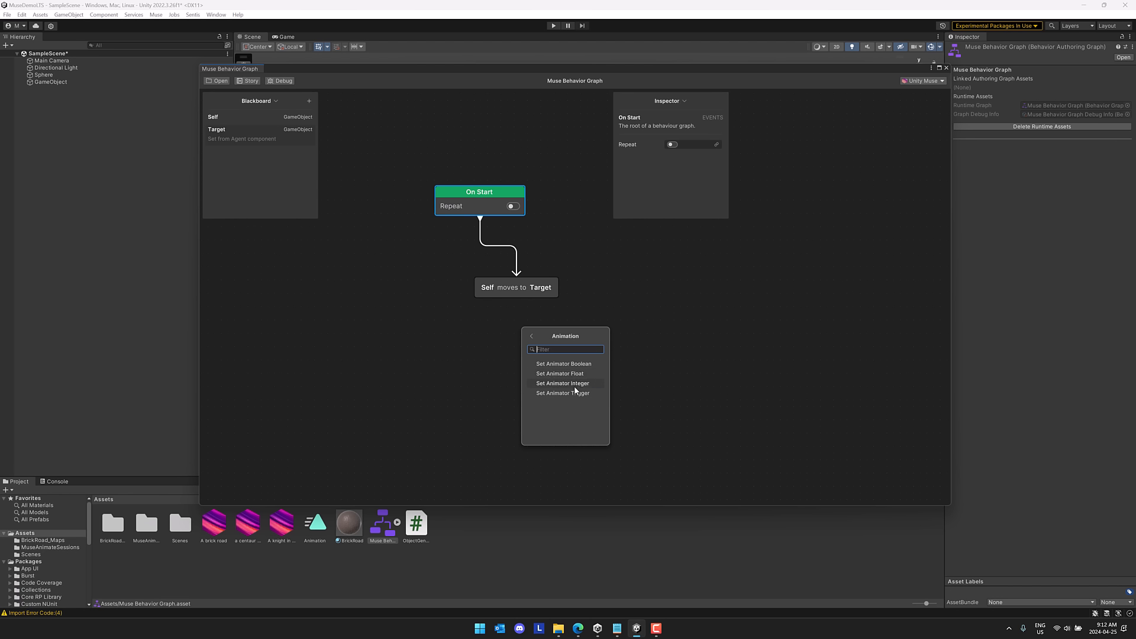
{"action": "left_click", "coordinate": [531, 336]}
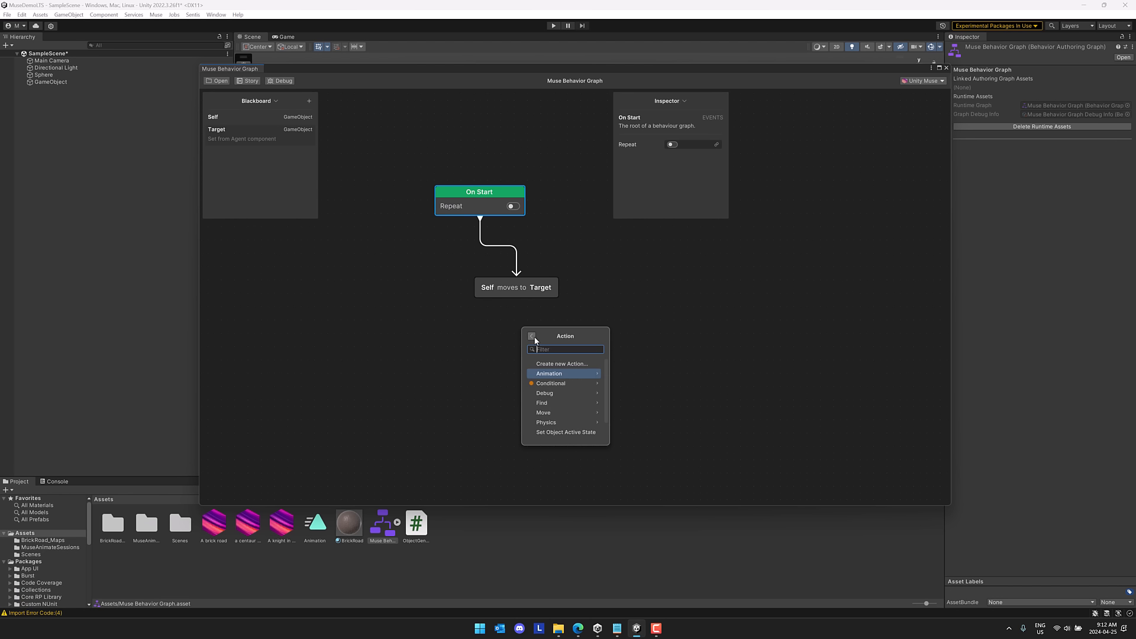
{"action": "scroll", "coordinate": [556, 400], "scroll_direction": "down", "scroll_amount": 1}
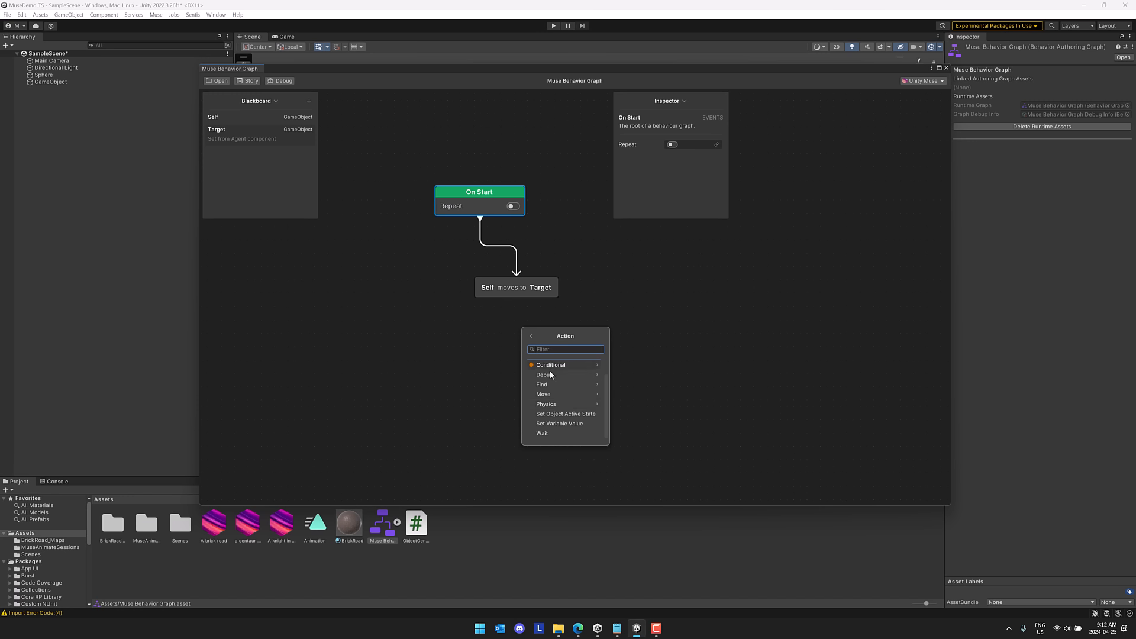
{"action": "left_click", "coordinate": [551, 404]}
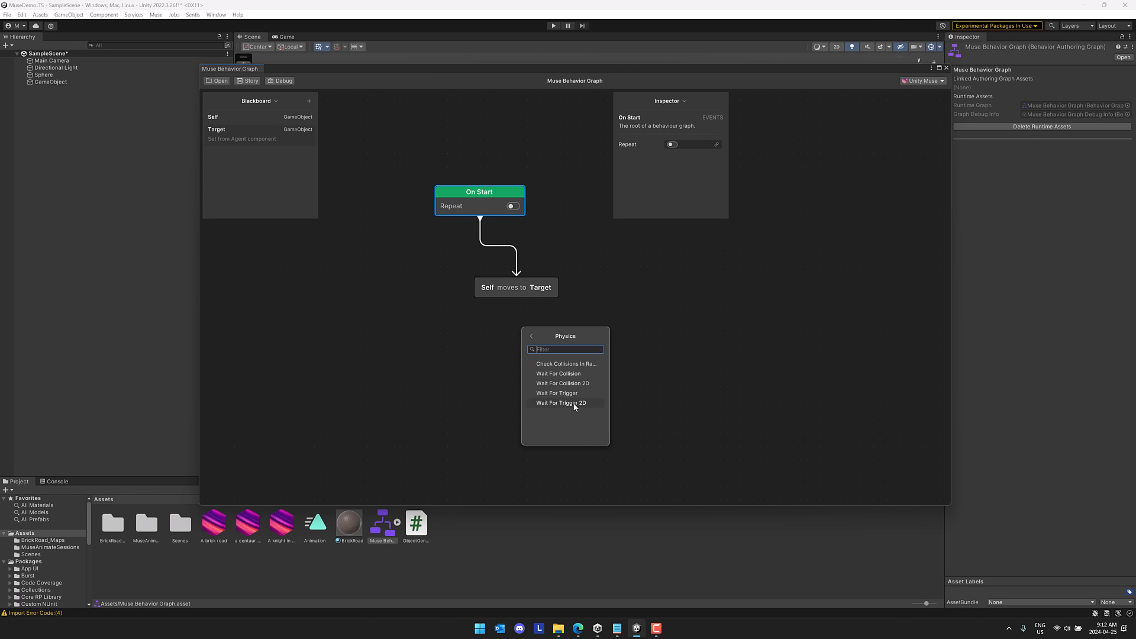
{"action": "left_click", "coordinate": [631, 365]}
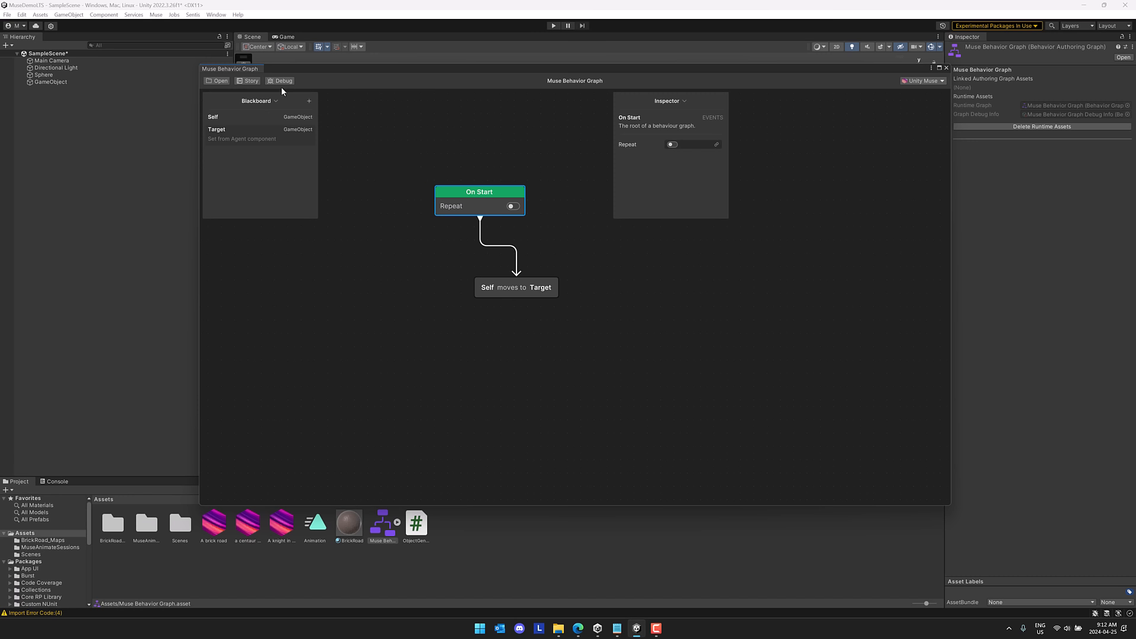
Start a new enumeration type for the Blackboard named PossibleActions and name its first member Patrol.
{"action": "left_click", "coordinate": [308, 102]}
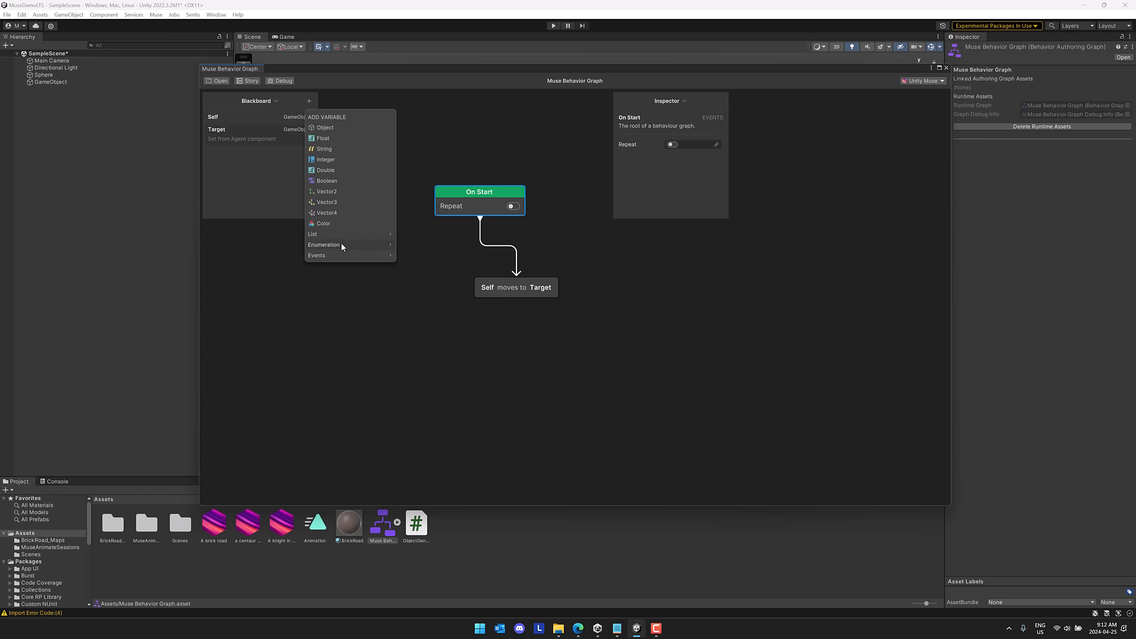
{"action": "mouse_move", "coordinate": [341, 244]}
{"action": "left_click", "coordinate": [413, 246]}
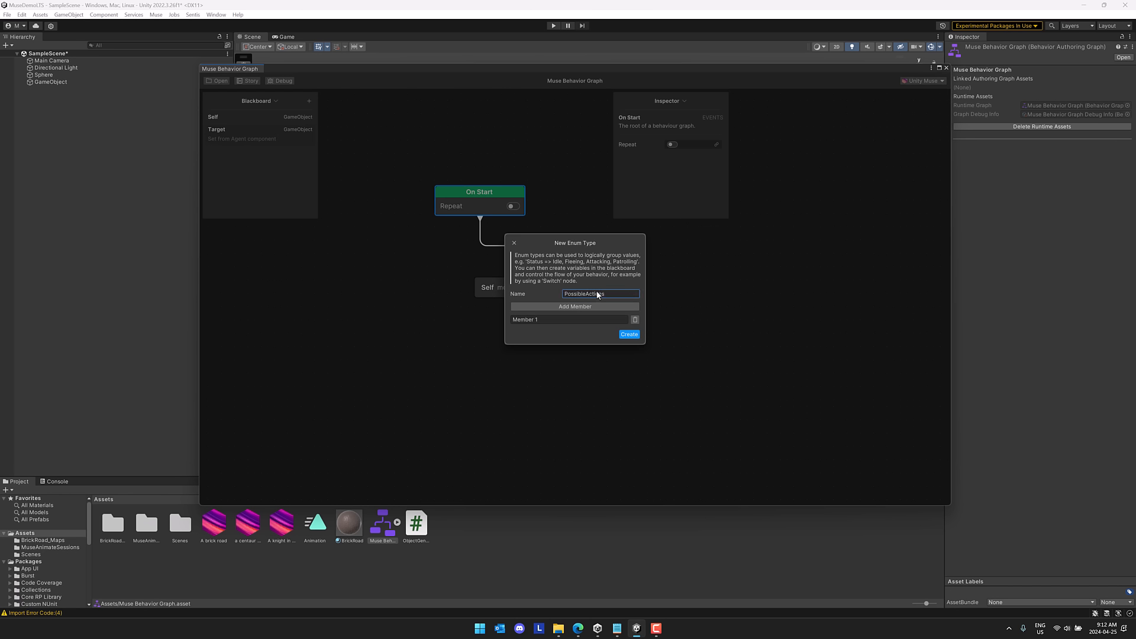
{"action": "left_click", "coordinate": [544, 320]}
{"action": "type", "text": "Patrol"}
Add the members Attack and Flee to the enumeration and save it as PossibleActions.cs in the Assets folder.
{"action": "left_click", "coordinate": [585, 306]}
{"action": "left_click", "coordinate": [567, 327]}
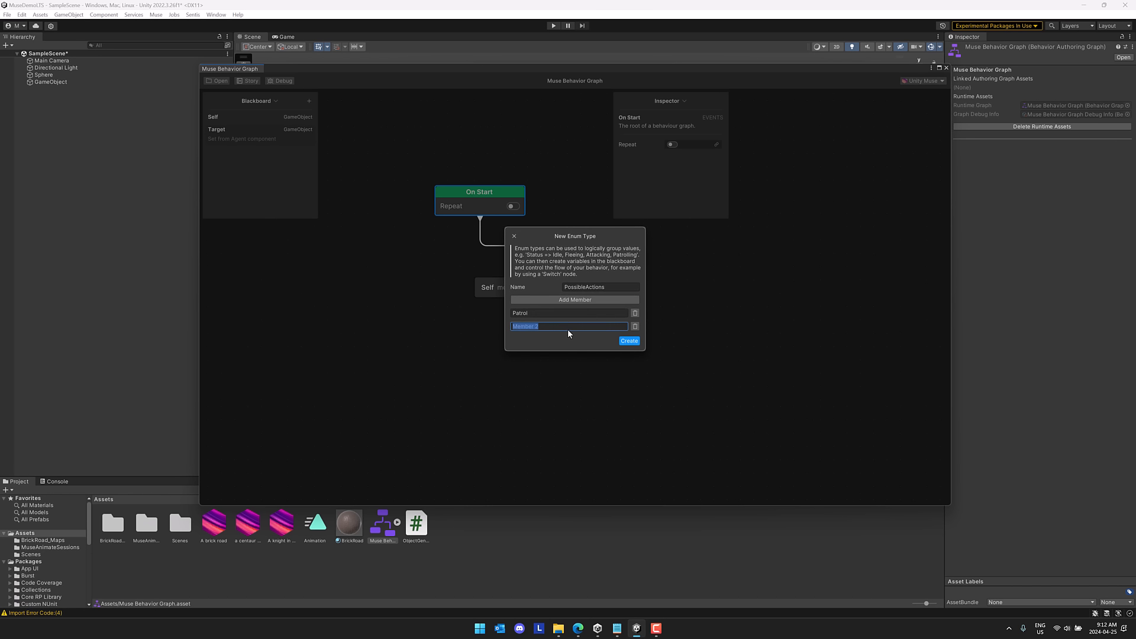
{"action": "type", "text": "Attack"}
{"action": "left_click", "coordinate": [577, 301]}
{"action": "left_click", "coordinate": [567, 328]}
{"action": "type", "text": "Flee"}
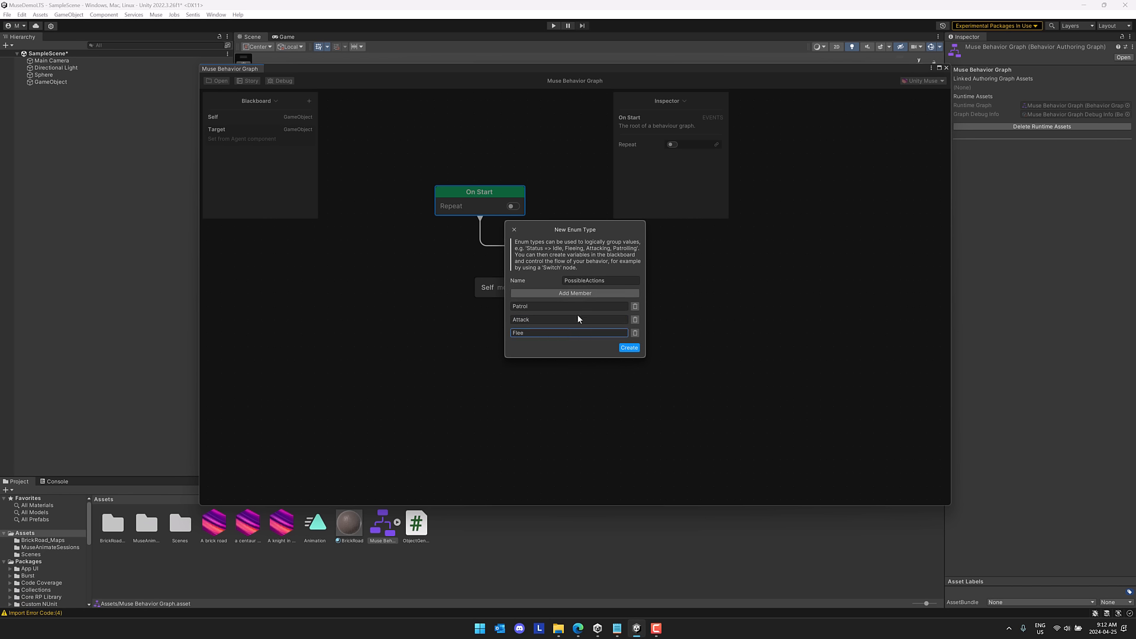
{"action": "left_click", "coordinate": [571, 318]}
{"action": "left_click", "coordinate": [631, 348]}
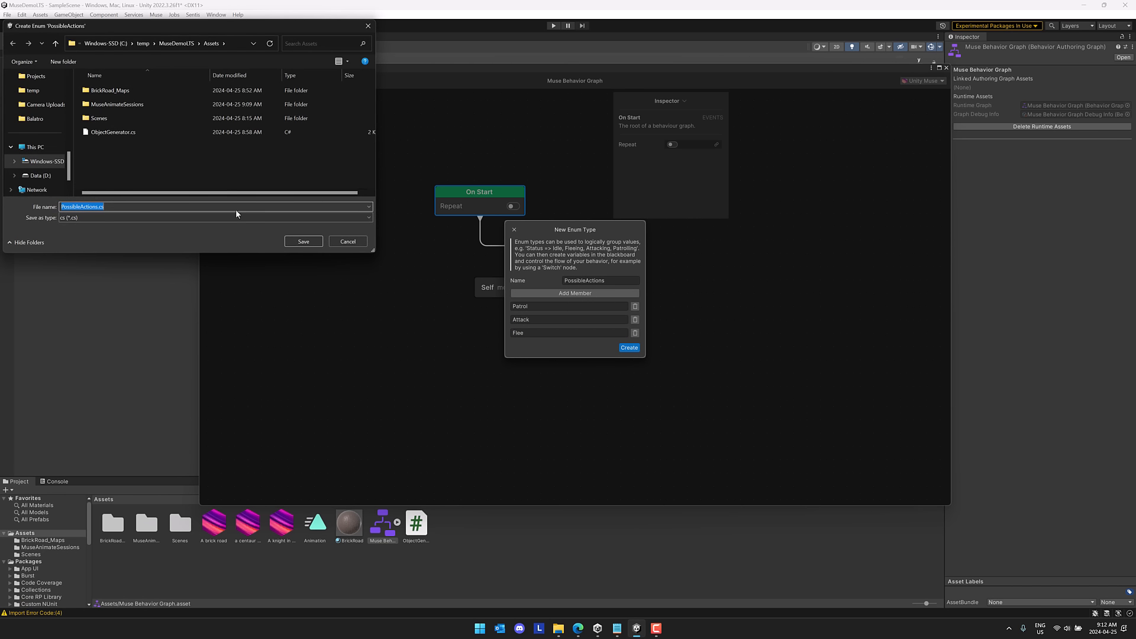
{"action": "left_click", "coordinate": [303, 241]}
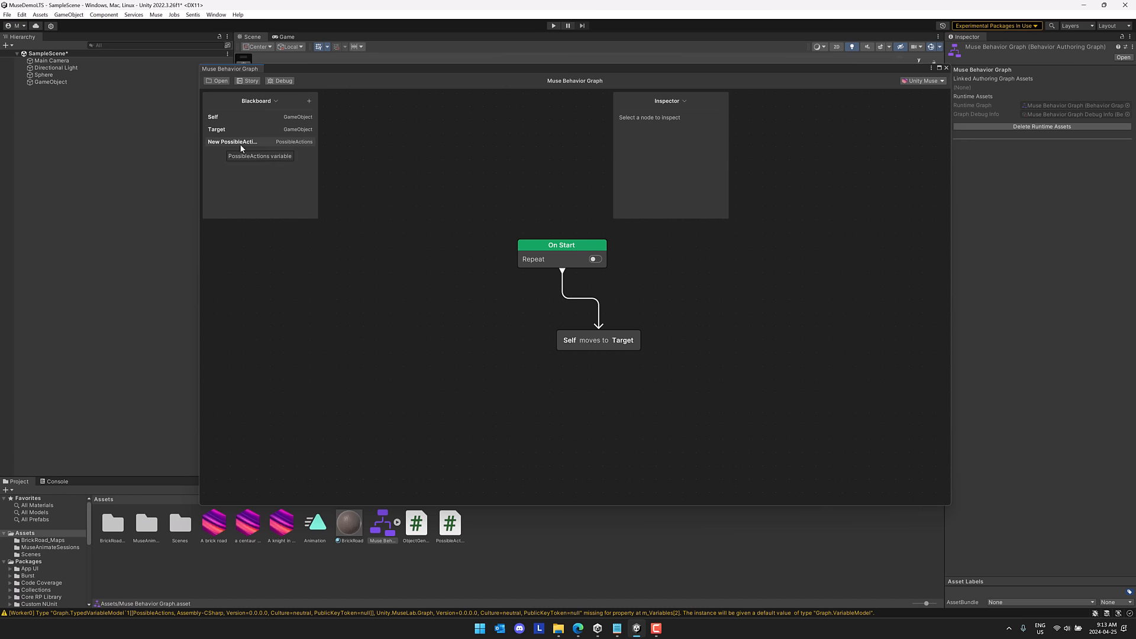
Align the move action beneath On Start and add a connected Switch node below it.
{"action": "left_click_drag", "start_coordinate": [590, 330], "coordinate": [564, 386]}
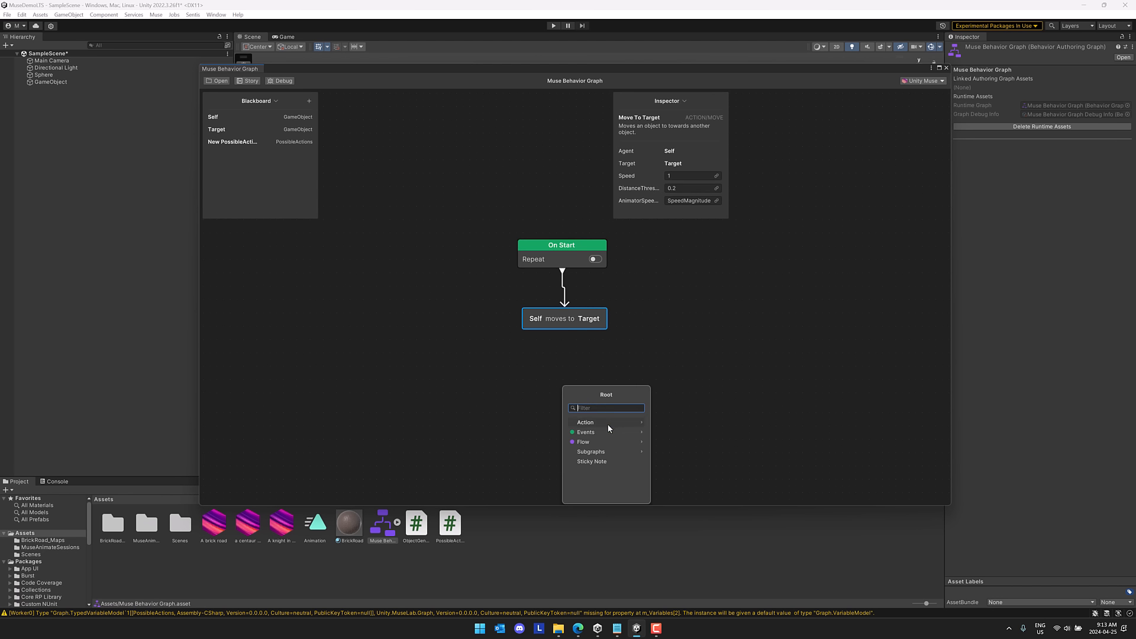
{"action": "left_click", "coordinate": [609, 441]}
{"action": "left_click", "coordinate": [610, 442]}
{"action": "left_click", "coordinate": [601, 433]}
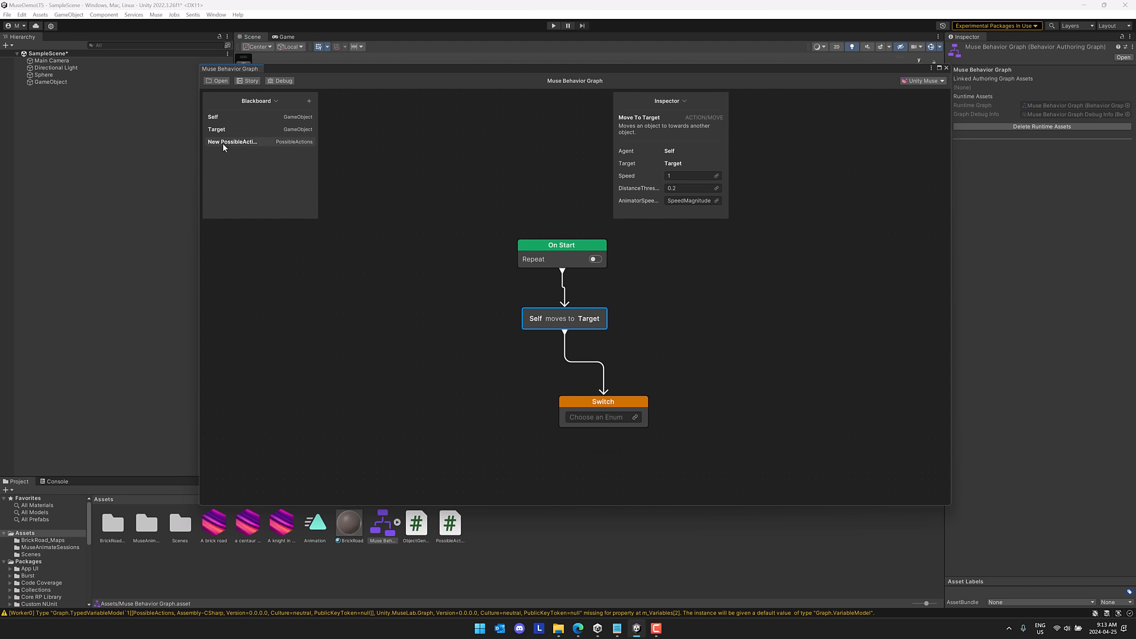
Assign the New PossibleActions variable as the Switch node's enum.
{"action": "left_click_drag", "start_coordinate": [223, 143], "coordinate": [603, 419]}
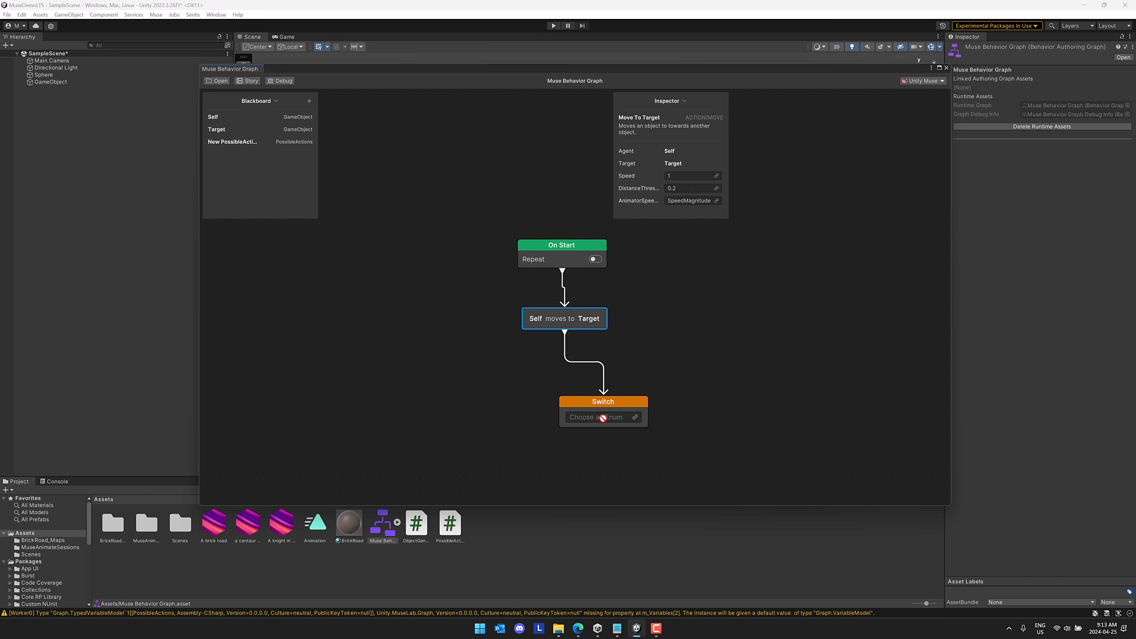
{"action": "left_click", "coordinate": [634, 418]}
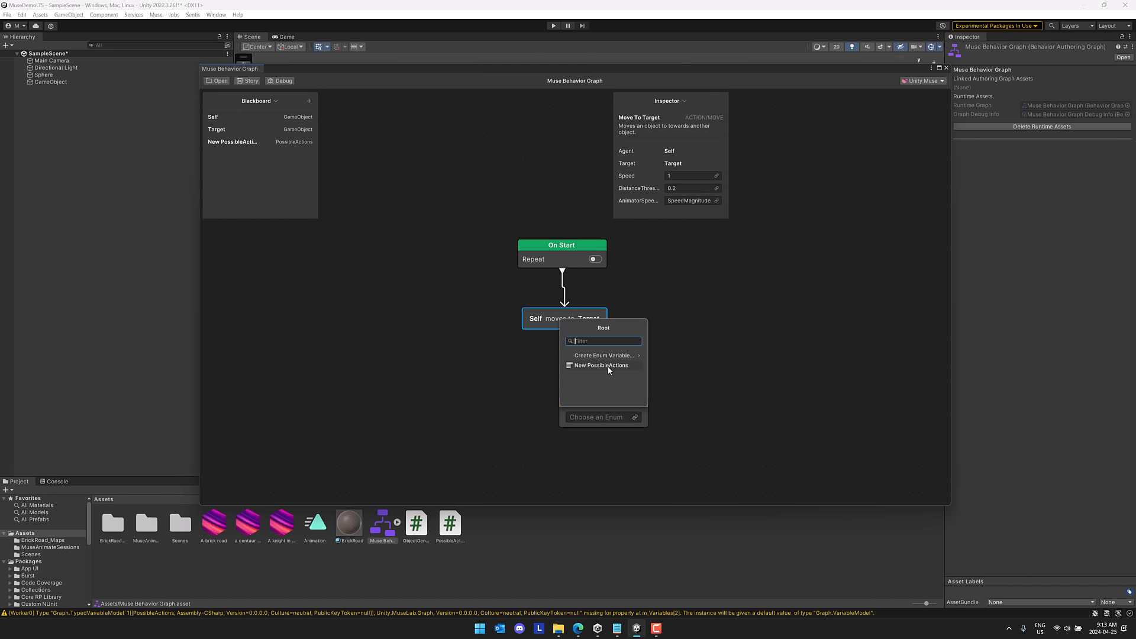
{"action": "left_click", "coordinate": [608, 366]}
Add a Repeat Until Success flow node below the Patrol branch.
{"action": "middle_click_drag", "start_coordinate": [733, 405], "coordinate": [713, 283]}
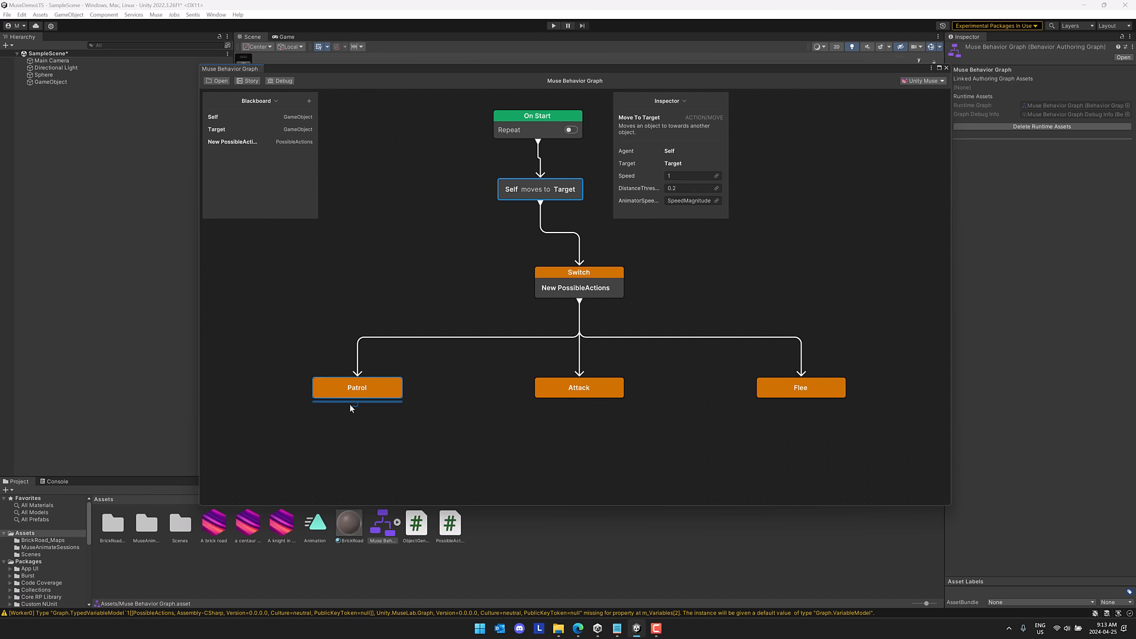
{"action": "left_click_drag", "start_coordinate": [354, 402], "coordinate": [360, 434]}
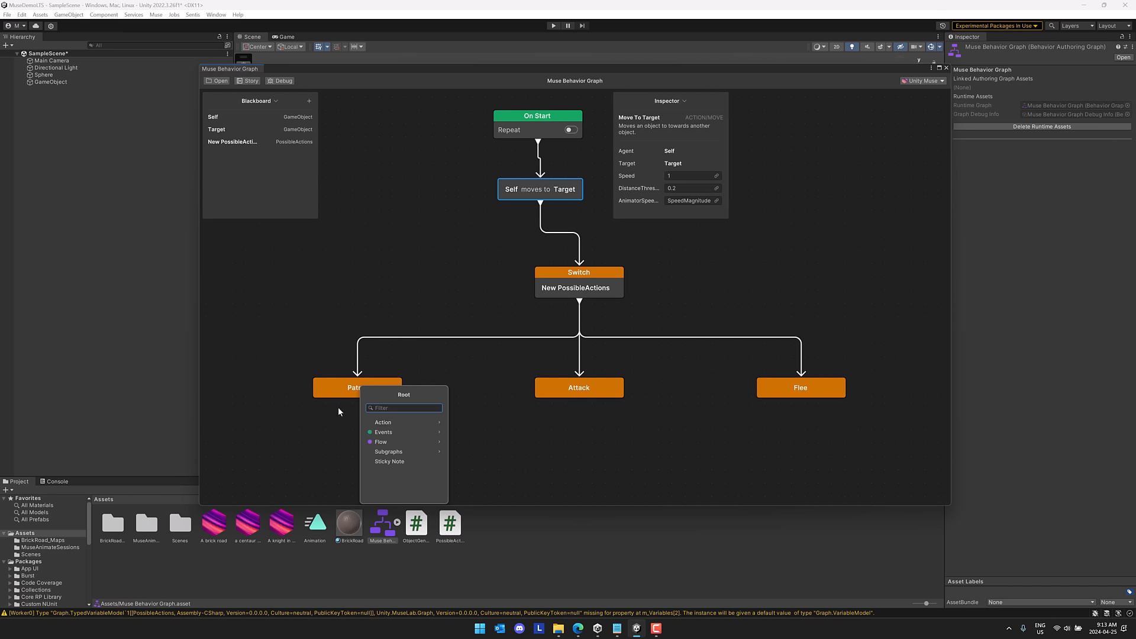
{"action": "left_click", "coordinate": [383, 442]}
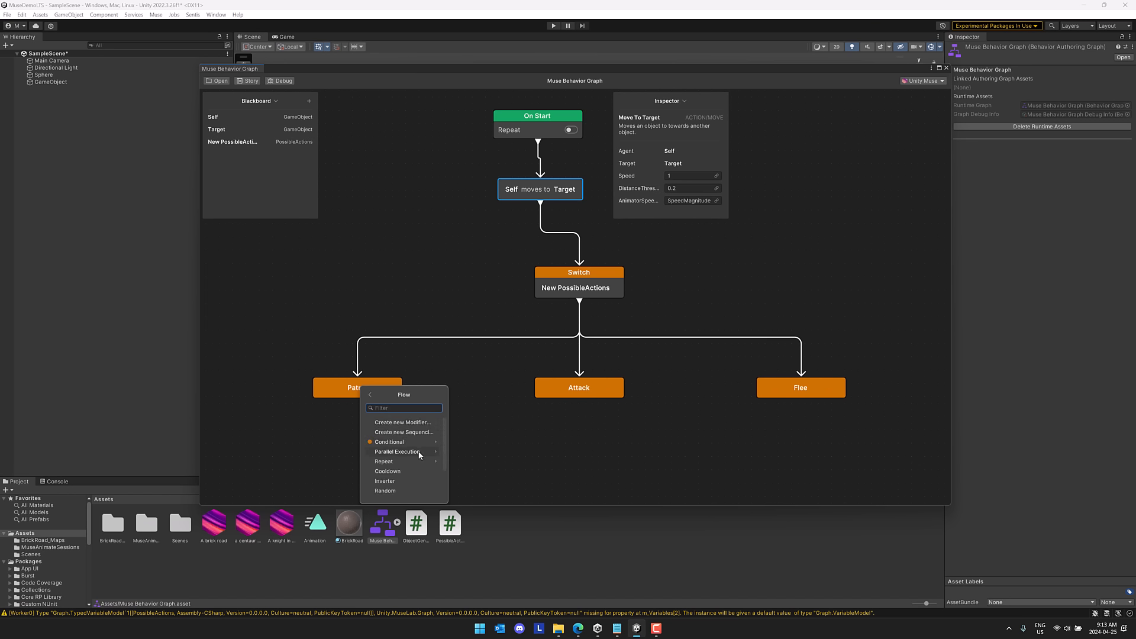
{"action": "left_click", "coordinate": [419, 452]}
{"action": "left_click", "coordinate": [371, 395]}
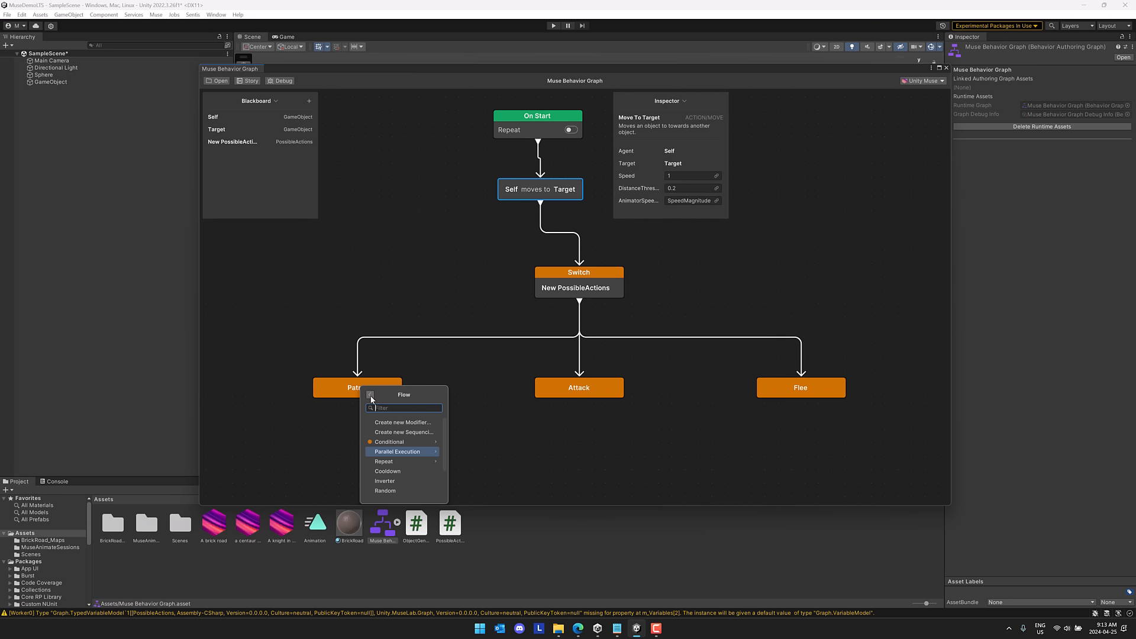
{"action": "left_click", "coordinate": [396, 461]}
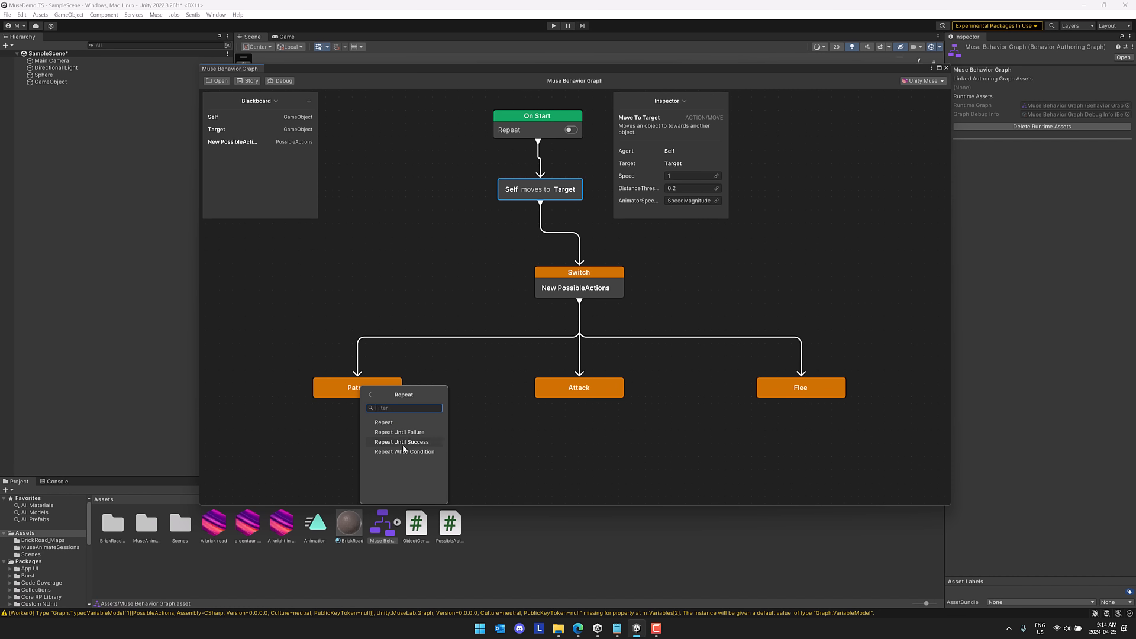
{"action": "left_click", "coordinate": [403, 444]}
{"action": "left_click", "coordinate": [371, 393]}
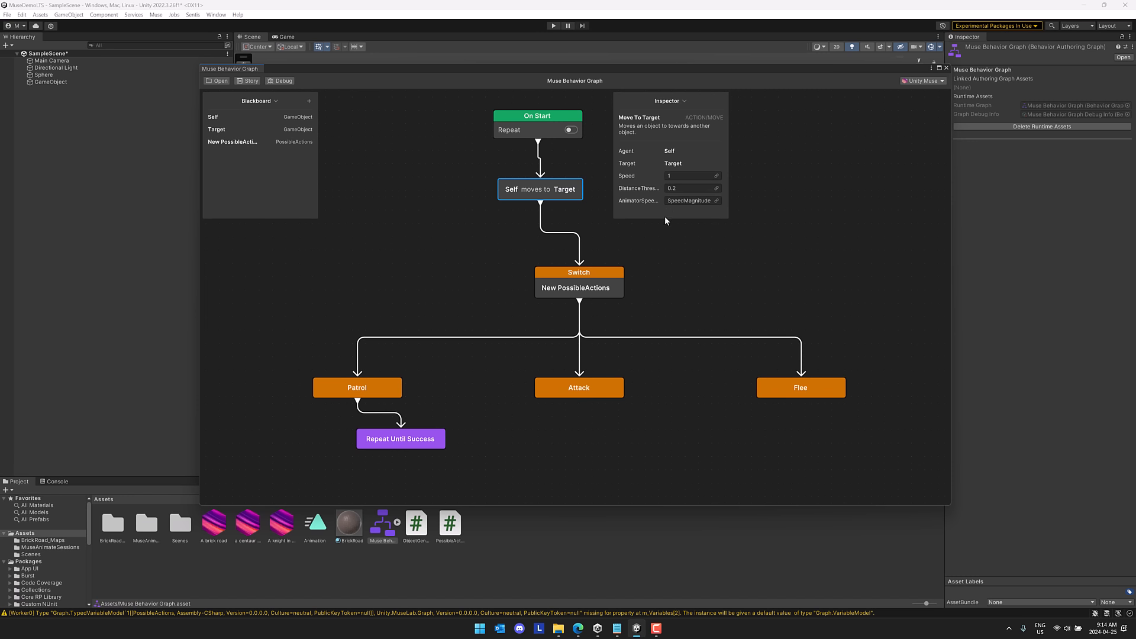
Start a new custom action below the Attack branch, named AttackPlayer and kept in the Action category.
{"action": "middle_click_drag", "start_coordinate": [686, 406], "coordinate": [673, 371]}
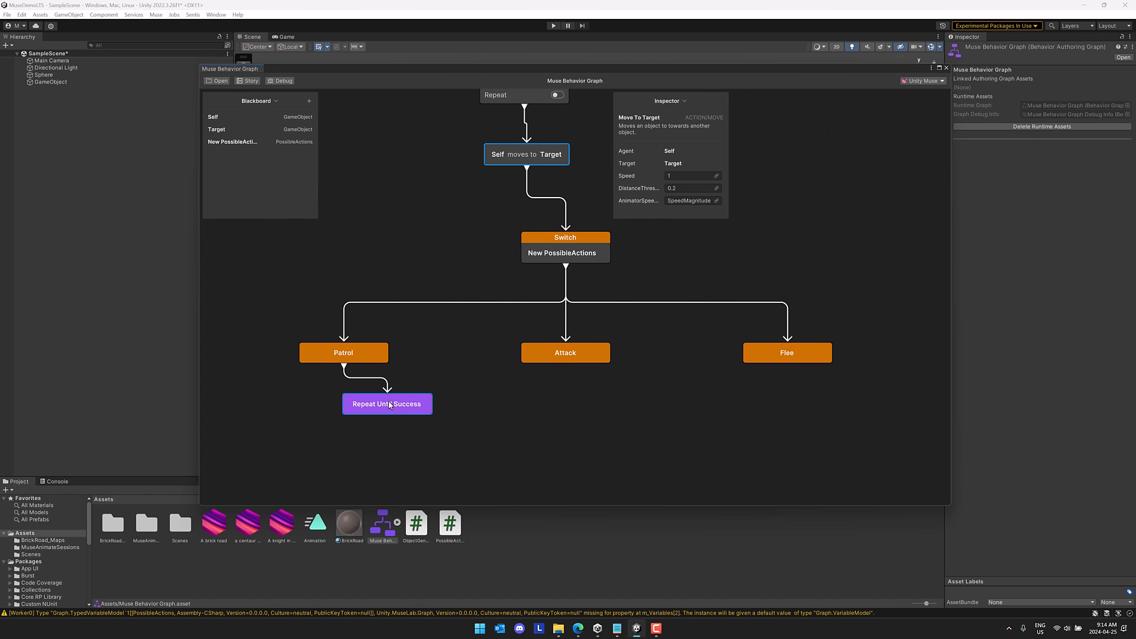
{"action": "right_click", "coordinate": [512, 404]}
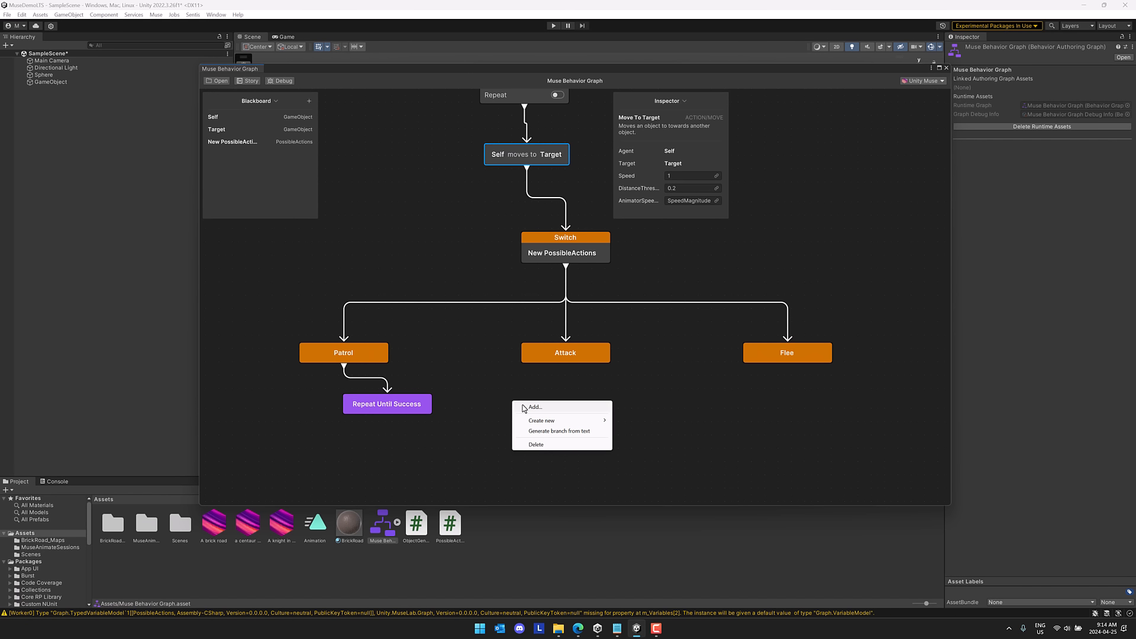
{"action": "mouse_move", "coordinate": [546, 422]}
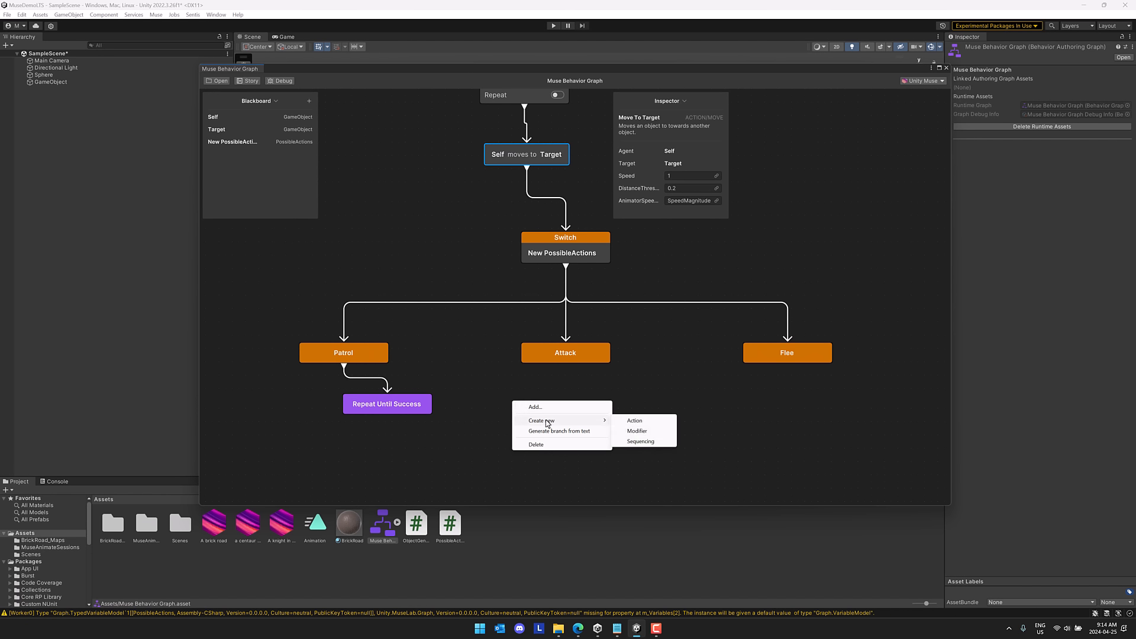
{"action": "left_click", "coordinate": [642, 422]}
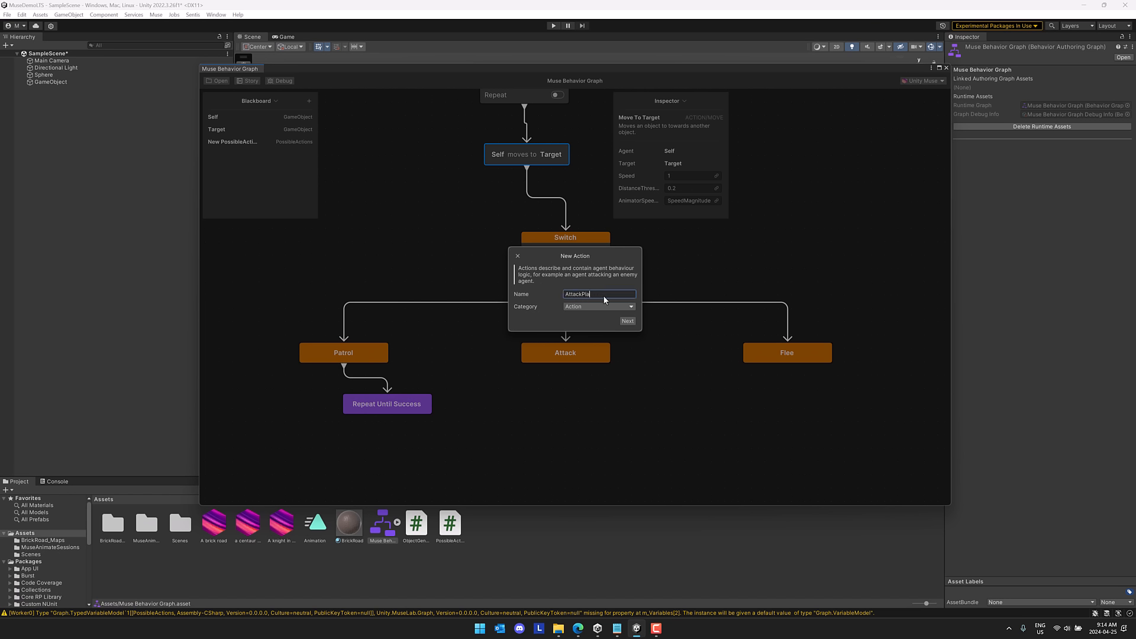
{"action": "left_click", "coordinate": [589, 307]}
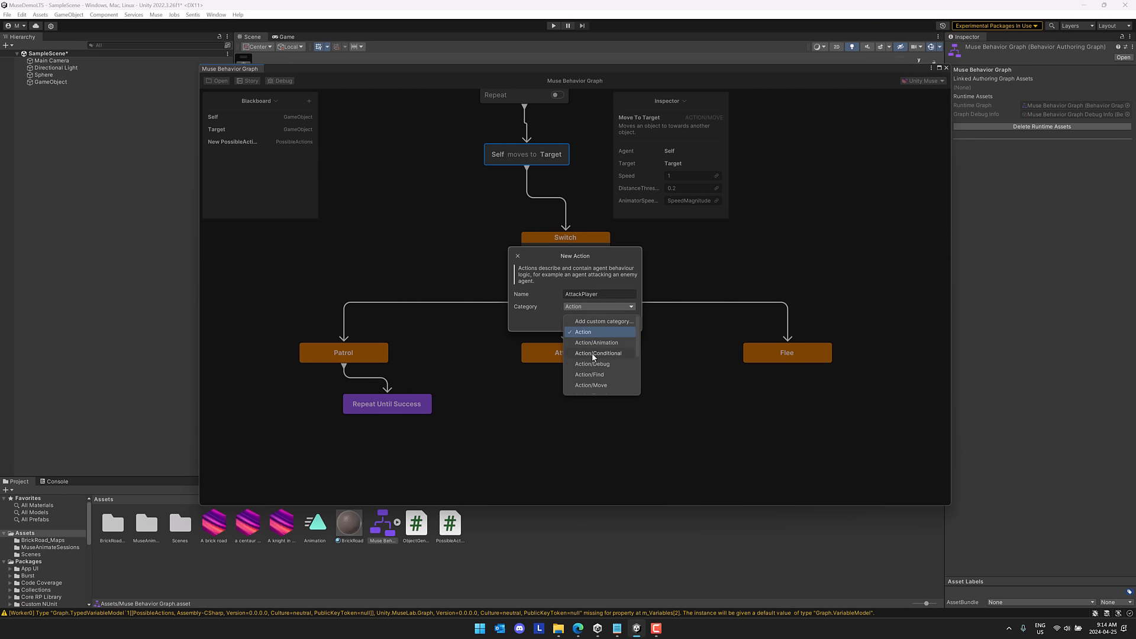
{"action": "left_click", "coordinate": [545, 314]}
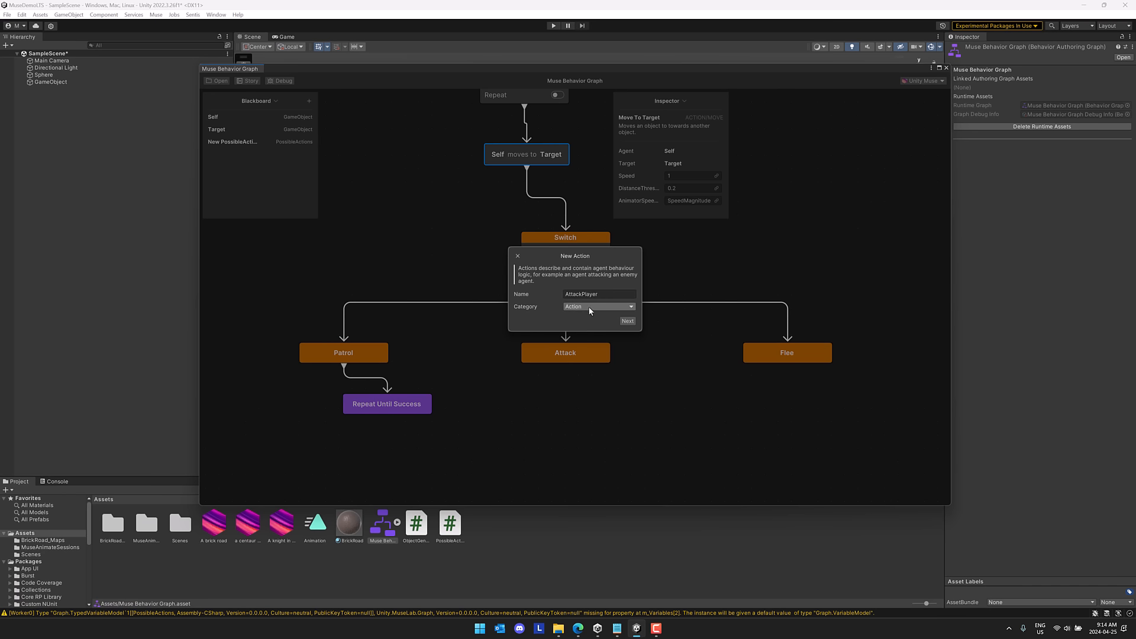
{"action": "left_click", "coordinate": [626, 322]}
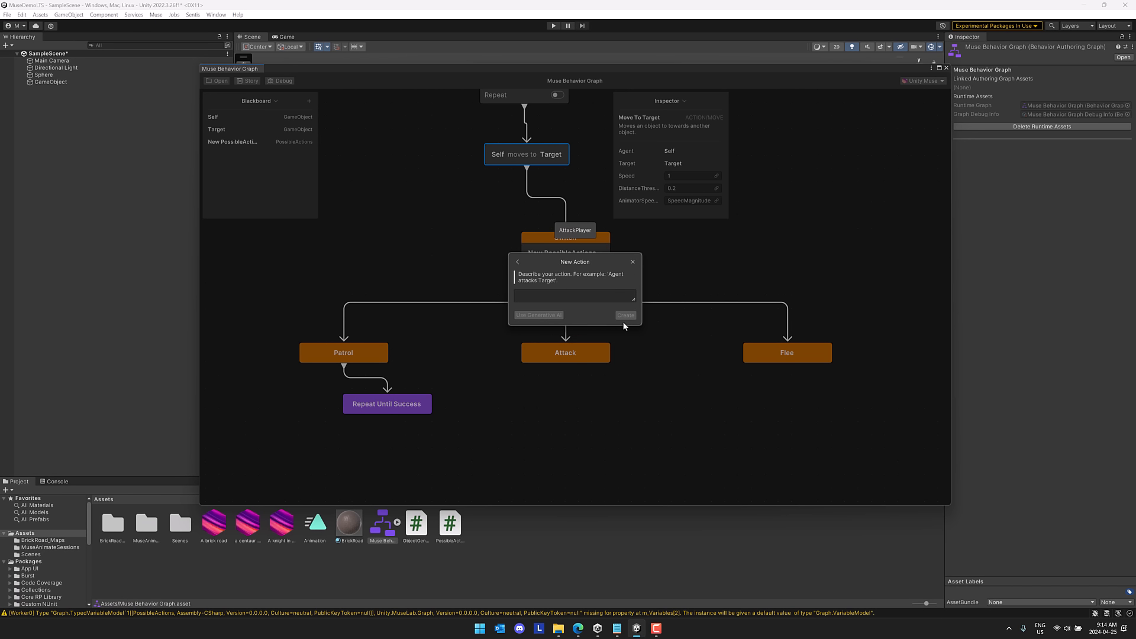
Describe the new action as "Agent moves towards player and does damage if wihtin a distance of 5".
{"action": "left_click", "coordinate": [552, 296]}
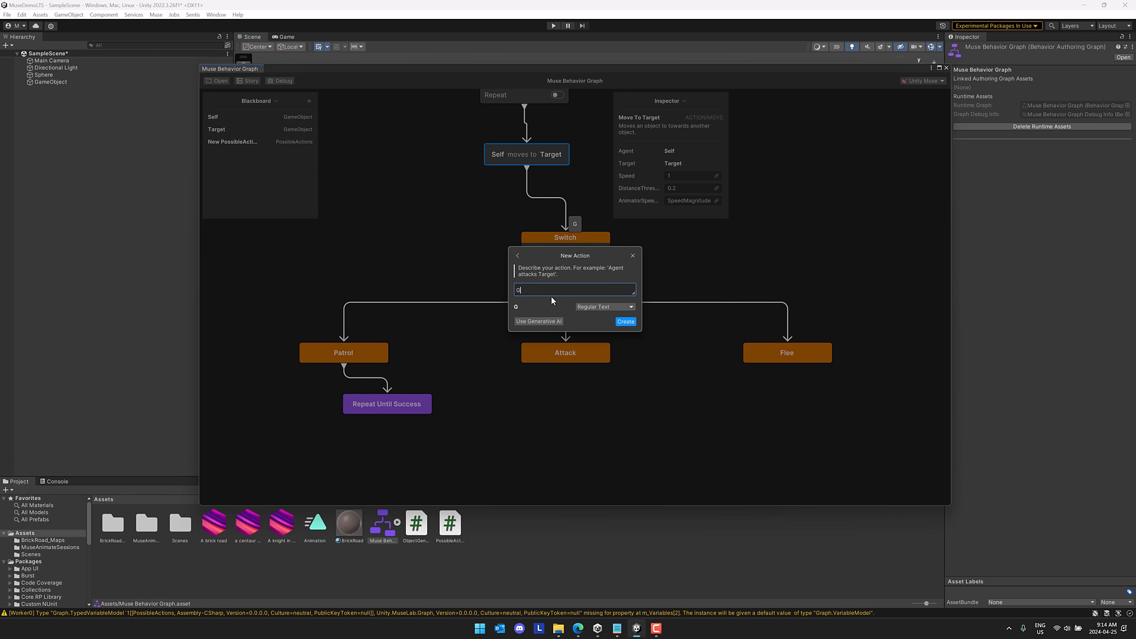
{"action": "type", "text": "Agent moves towards p"}
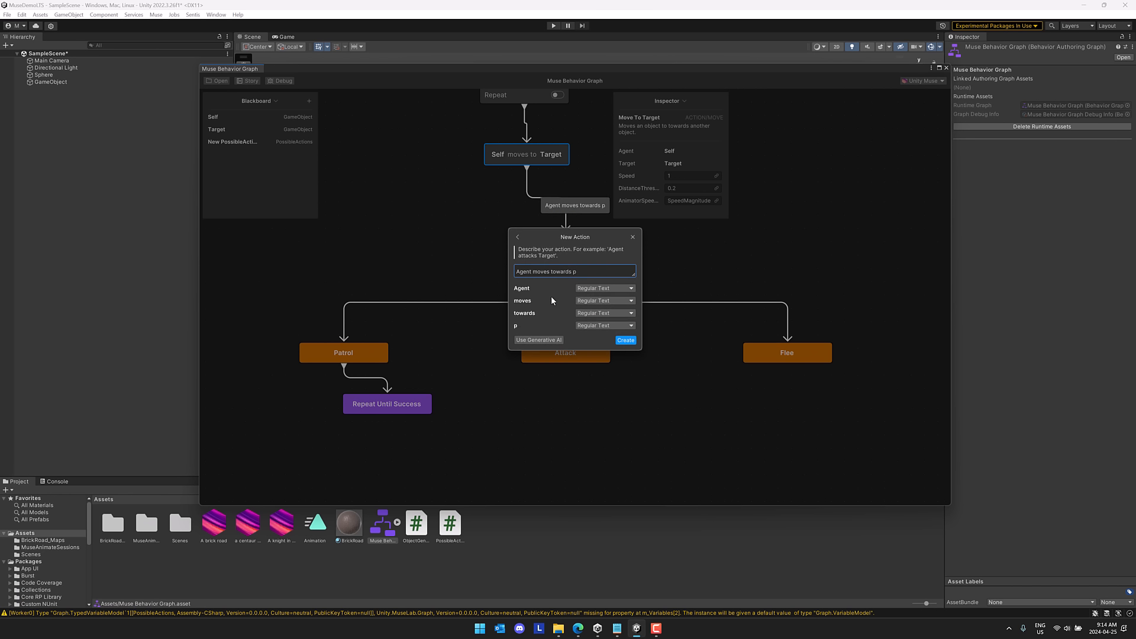
{"action": "type", "text": "layer and d"}
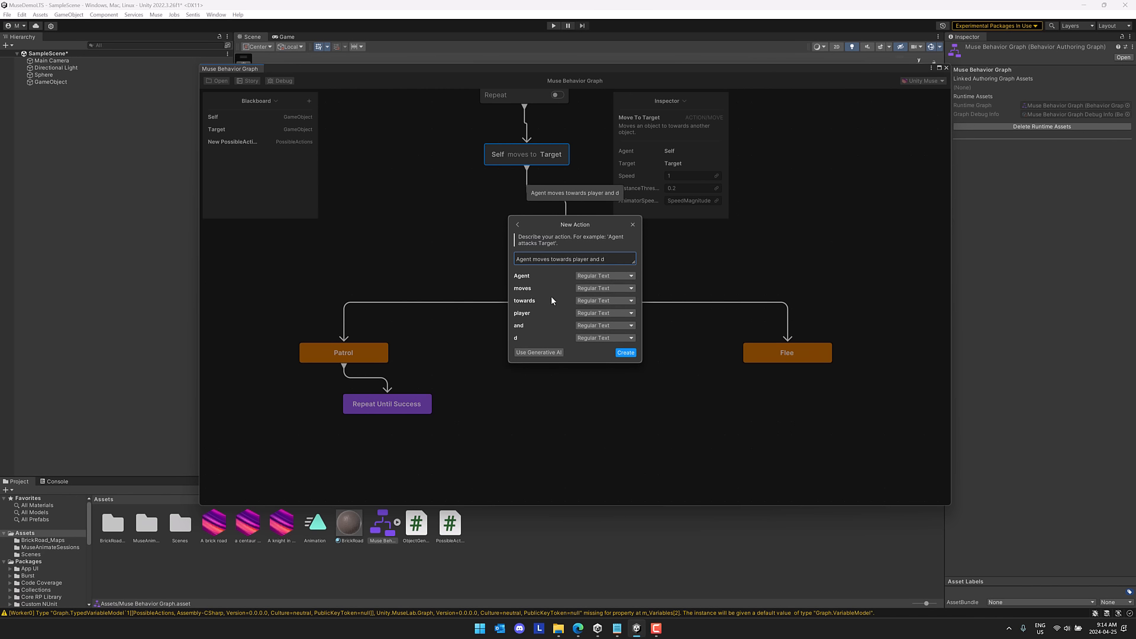
{"action": "type", "text": "oes damage if wihtin a"}
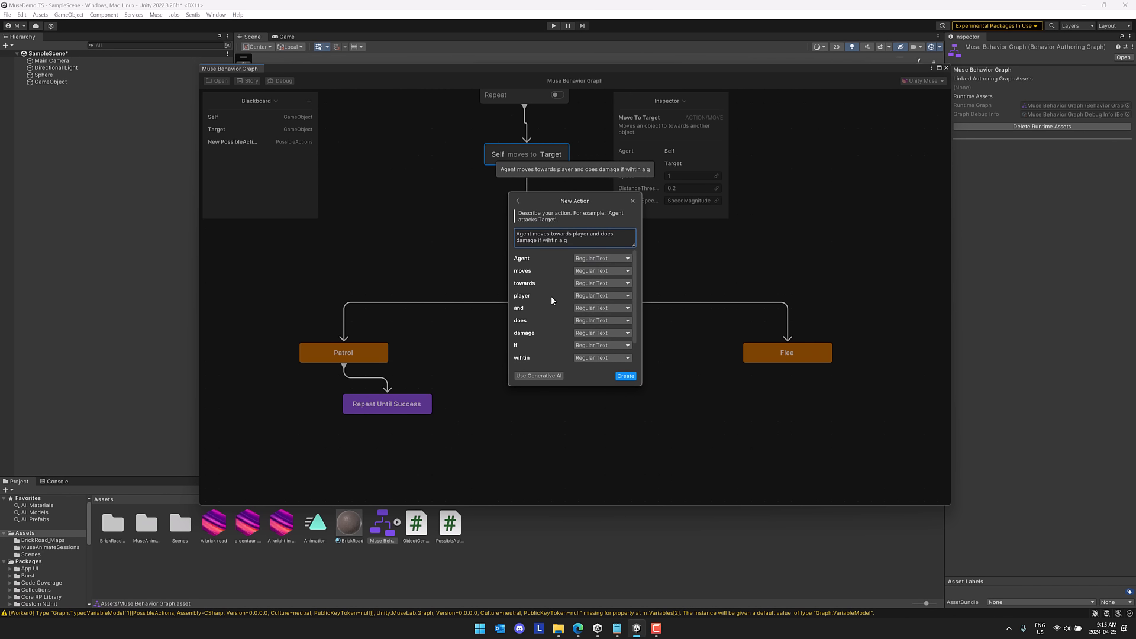
{"action": "type", "text": " distance of 5"}
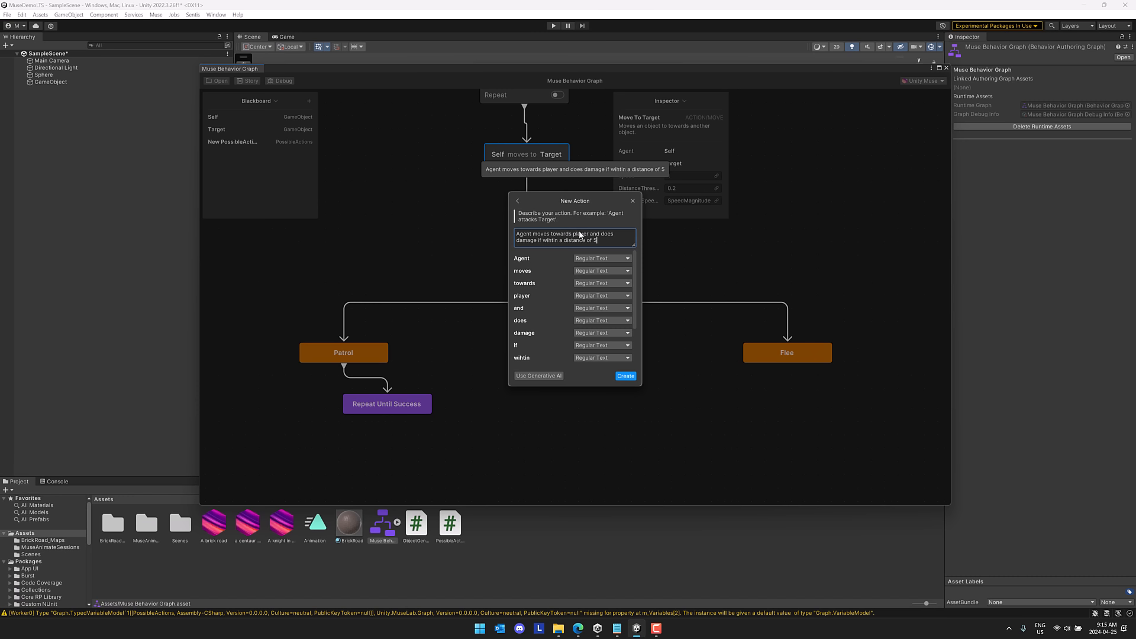
Set the words Agent and player to Game Object and damage to int in the action's description.
{"action": "left_click", "coordinate": [613, 261]}
{"action": "left_click", "coordinate": [603, 283]}
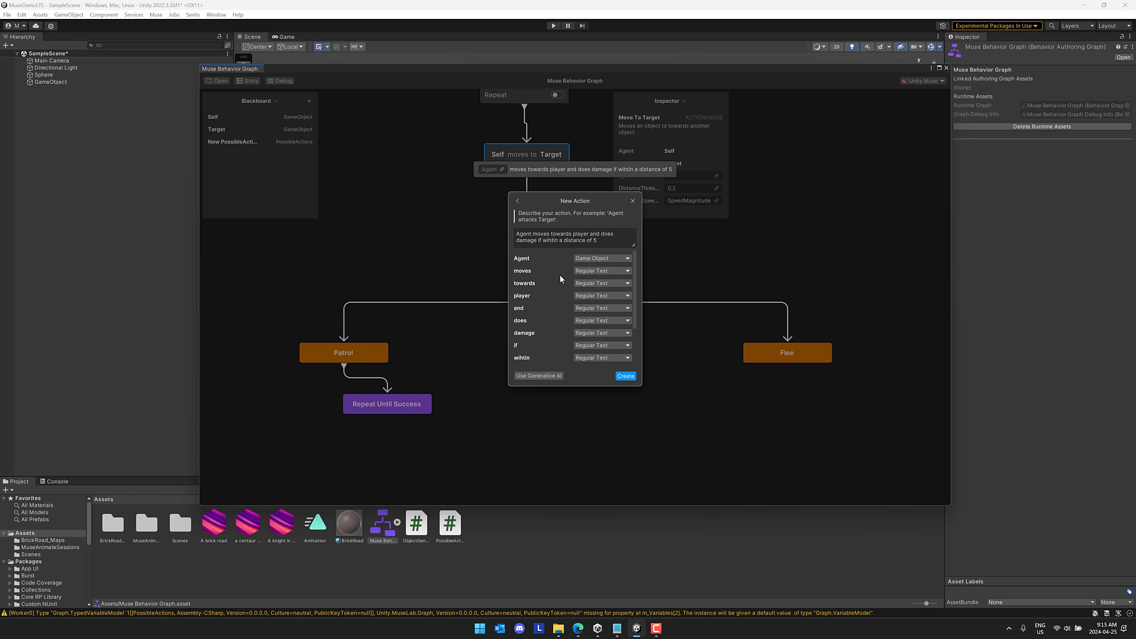
{"action": "left_click", "coordinate": [596, 296]}
{"action": "left_click", "coordinate": [600, 320]}
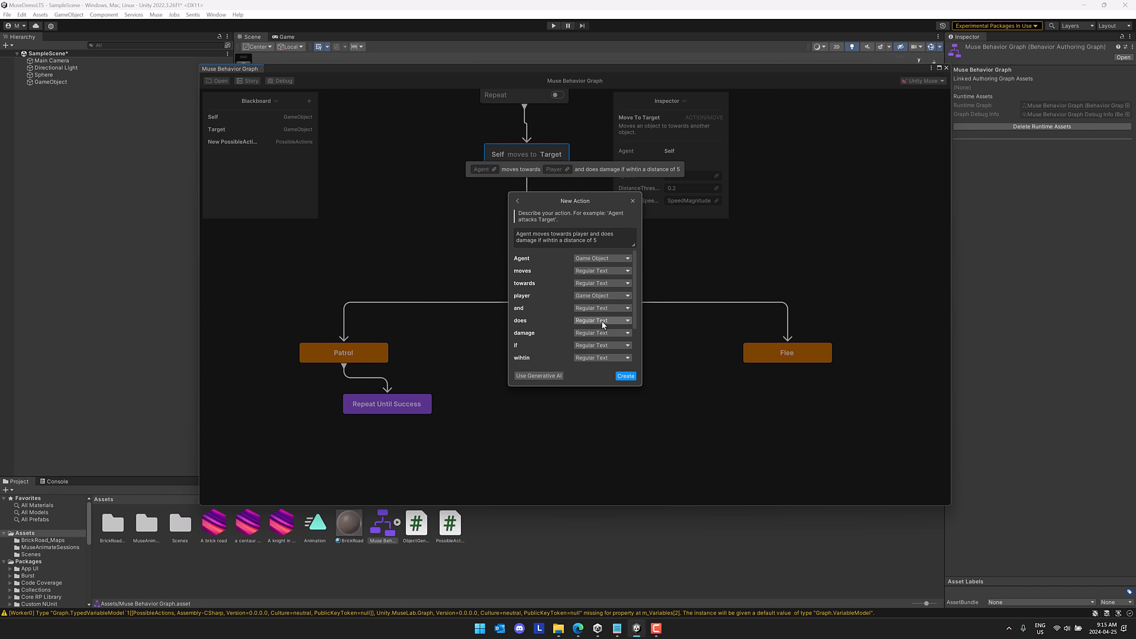
{"action": "left_click", "coordinate": [599, 346]}
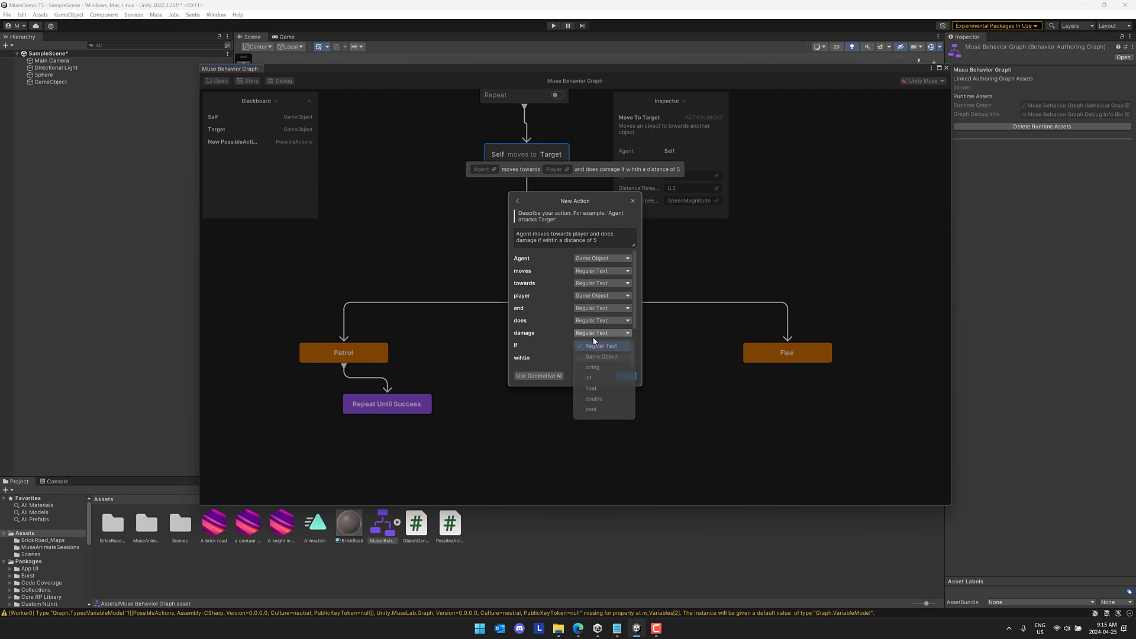
{"action": "left_click", "coordinate": [591, 379]}
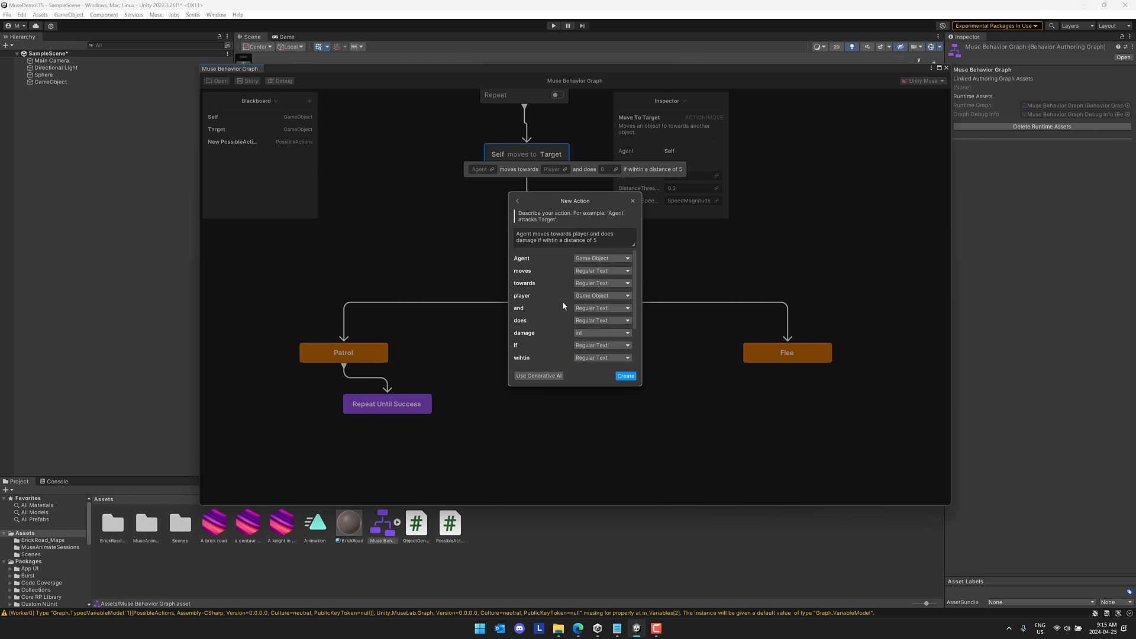
Create the AttackPlayer action without generative AI, save its script in the Assets folder, and return to the behavior graph.
{"action": "left_click", "coordinate": [548, 376]}
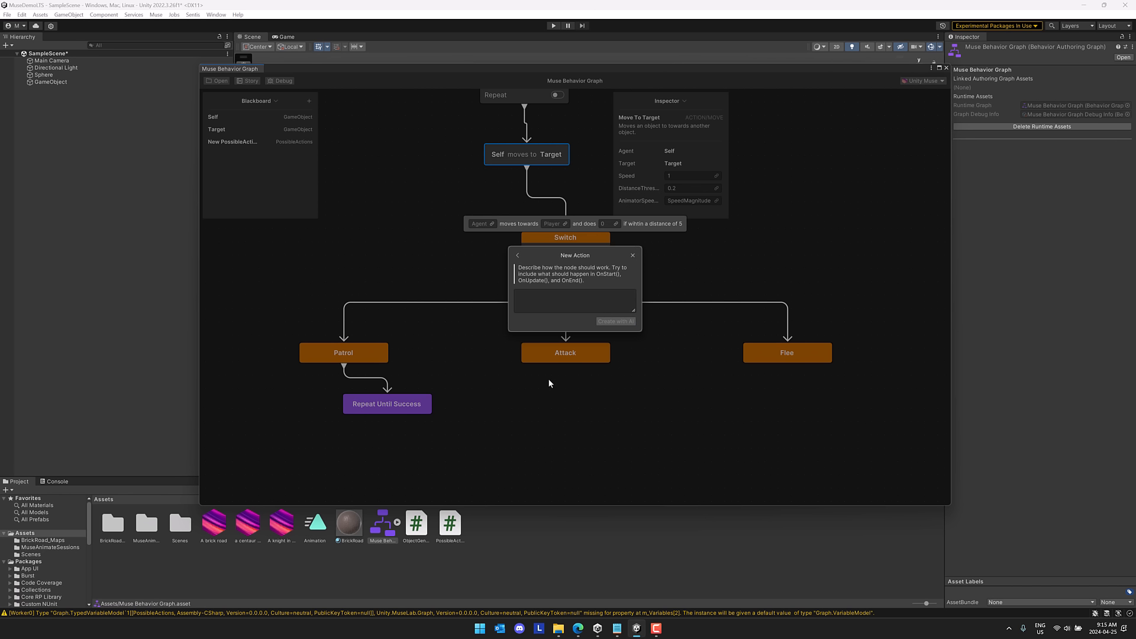
{"action": "left_click", "coordinate": [518, 256]}
{"action": "left_click", "coordinate": [518, 256]}
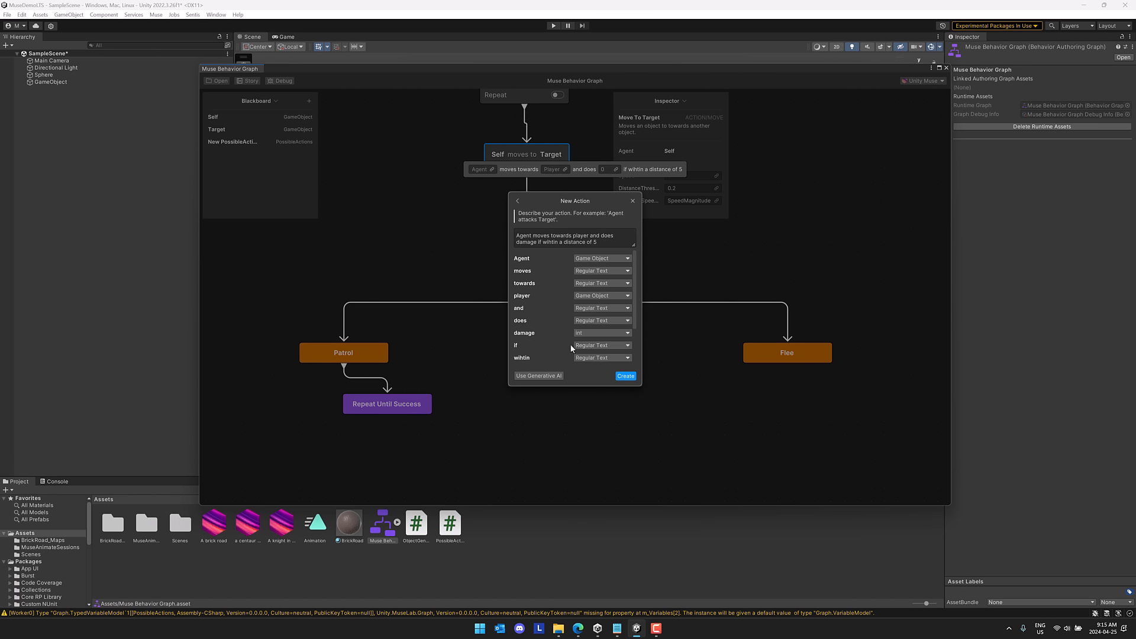
{"action": "left_click", "coordinate": [625, 376]}
{"action": "left_click", "coordinate": [304, 242]}
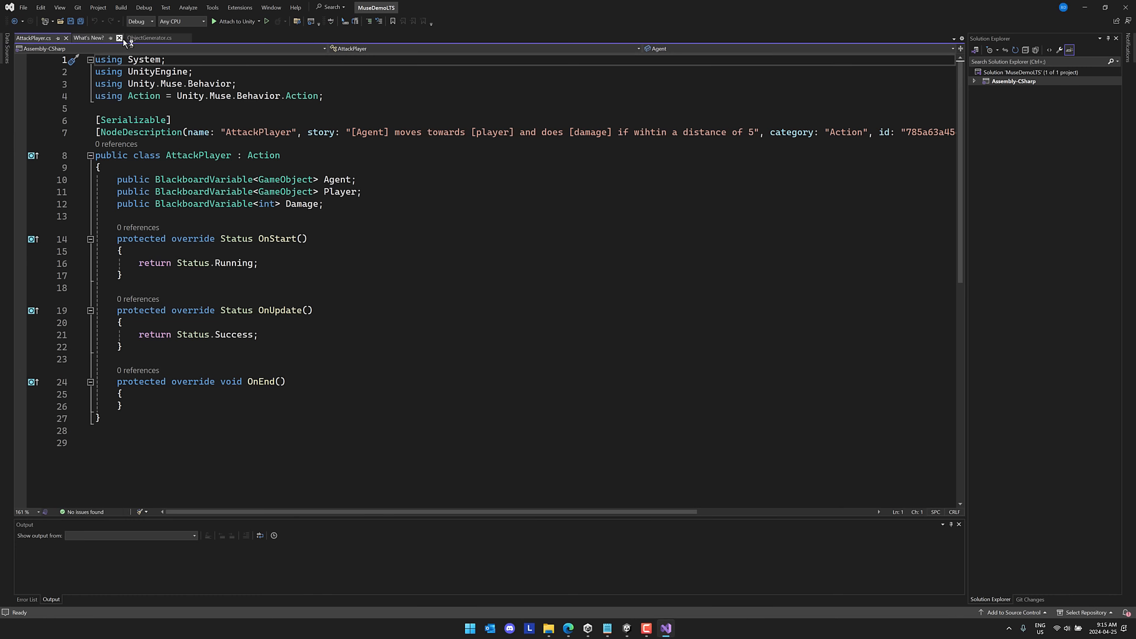
{"action": "key", "text": "alt+Tab"}
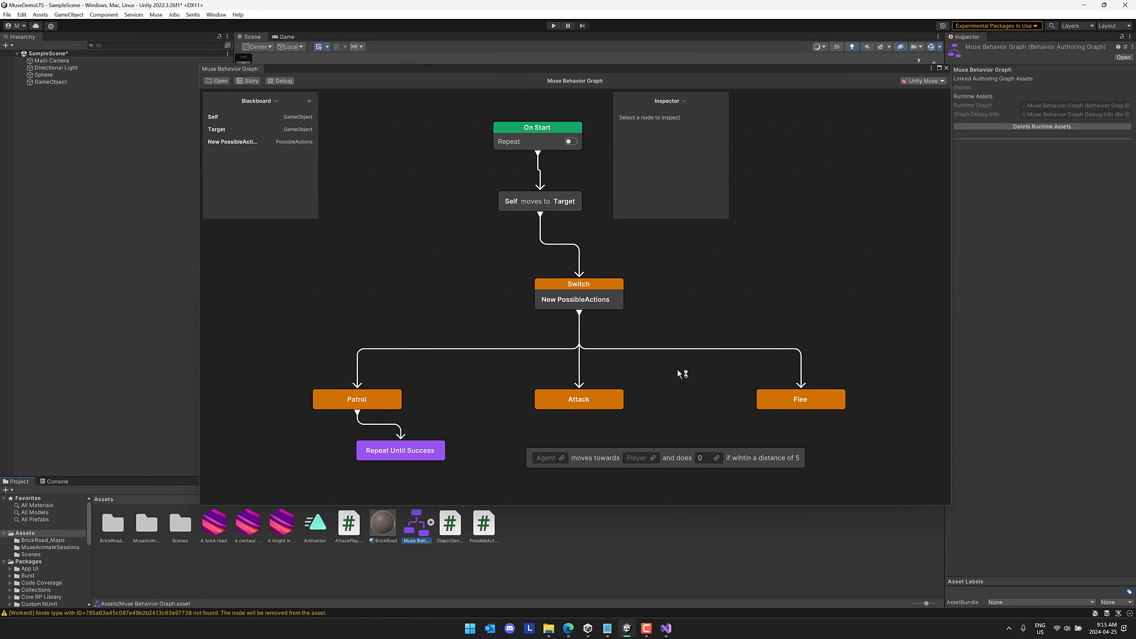
Start a new custom action on the graph, named RunFromPlayer and kept in the Action category.
{"action": "right_click", "coordinate": [828, 319]}
{"action": "mouse_move", "coordinate": [856, 337]}
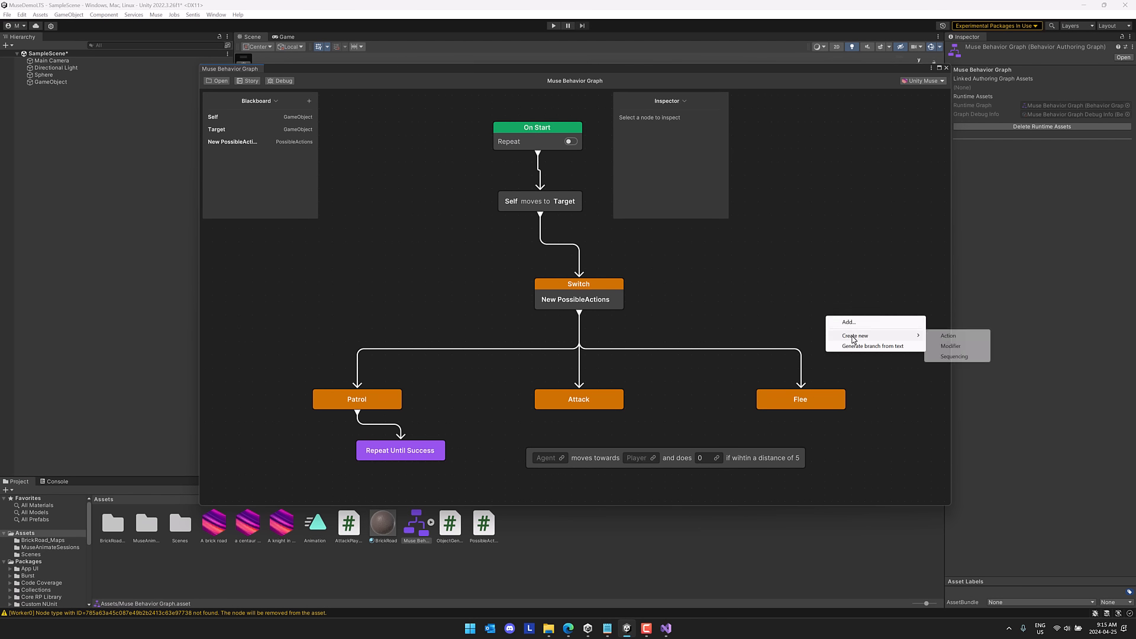
{"action": "left_click", "coordinate": [948, 336]}
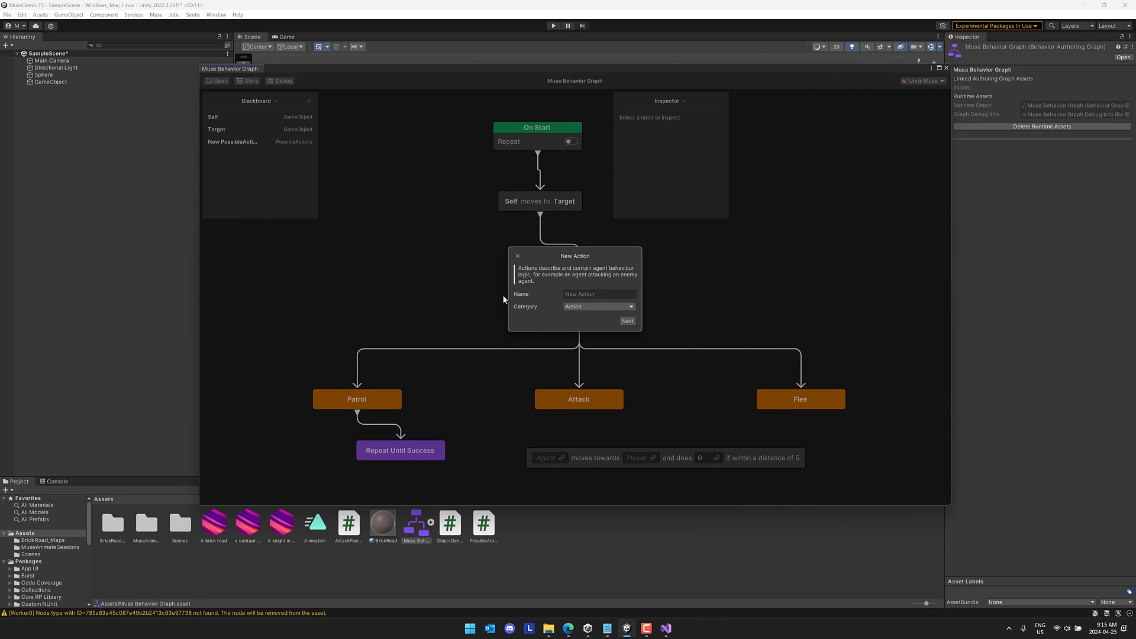
{"action": "type", "text": "RunFromPlayer"}
{"action": "left_click", "coordinate": [627, 321]}
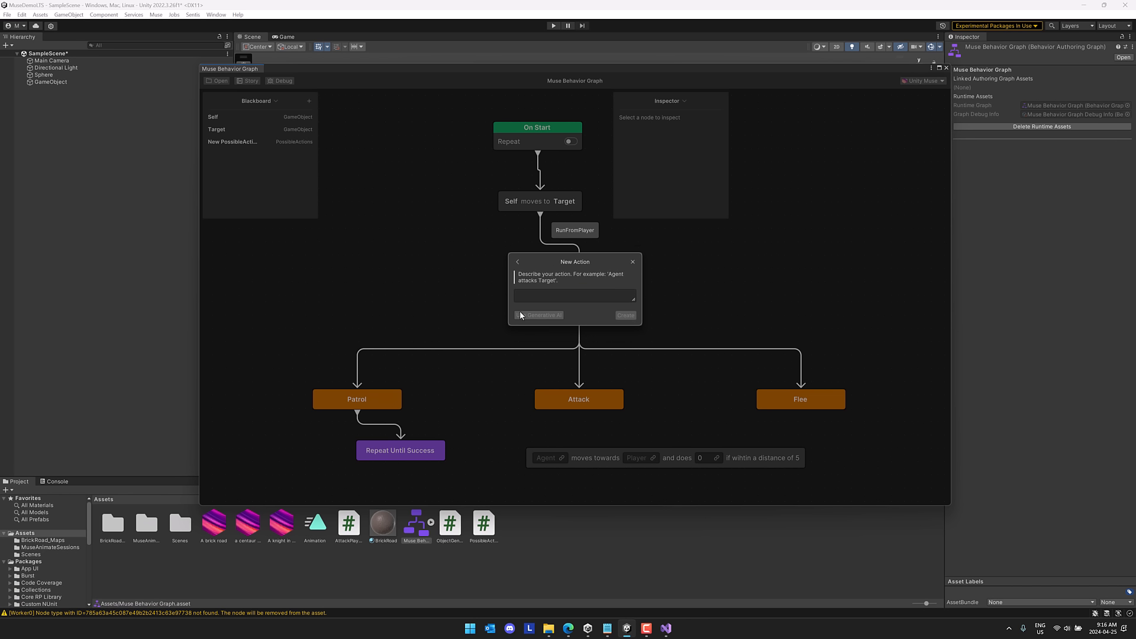
Describe the RunFromPlayer action as "Run away from the player", leaving every word as Regular Text.
{"action": "type", "text": "self"}
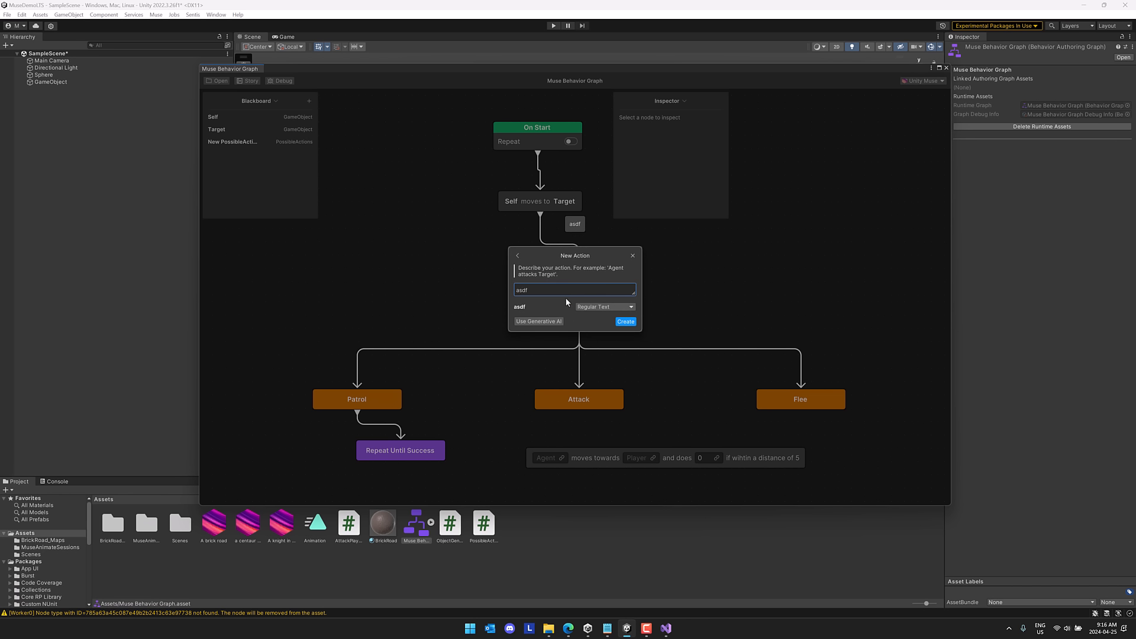
{"action": "key", "text": "BackSpace"}
{"action": "key", "text": "BackSpace"}
{"action": "key", "text": "BackSpace"}
{"action": "key", "text": "BackSpace"}
{"action": "type", "text": "Run away from the player"}
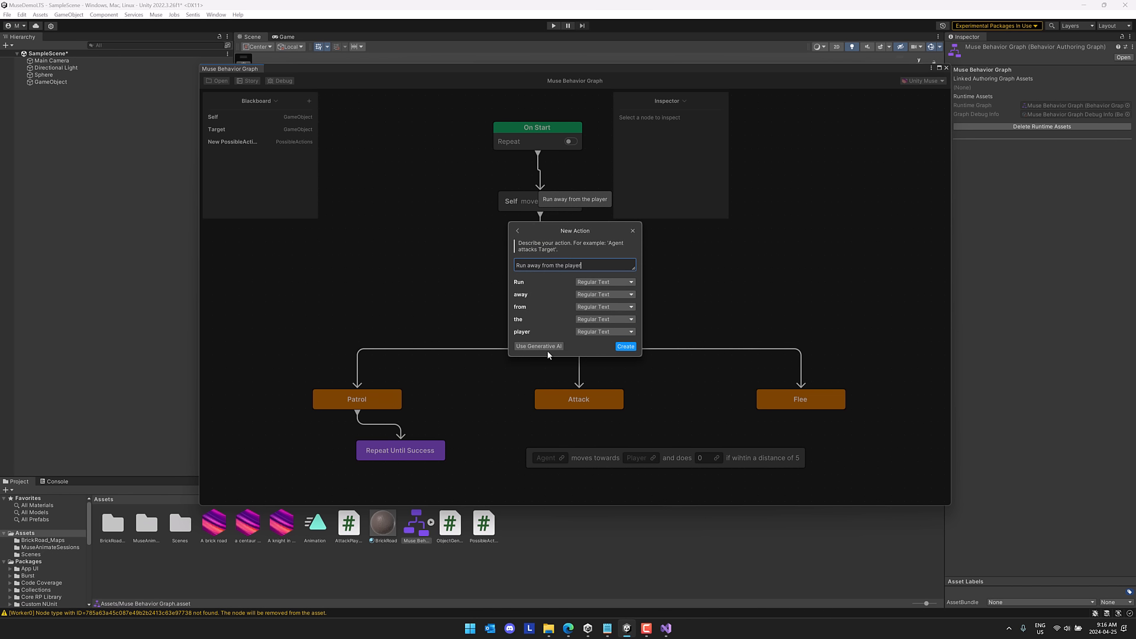
Generate RunFromPlayer.cs with AI from "OnStart move to (0,0,0), OnUpdate look for the player, if the player is within 5 run away.".
{"action": "left_click", "coordinate": [547, 348]}
{"action": "left_click", "coordinate": [544, 307]}
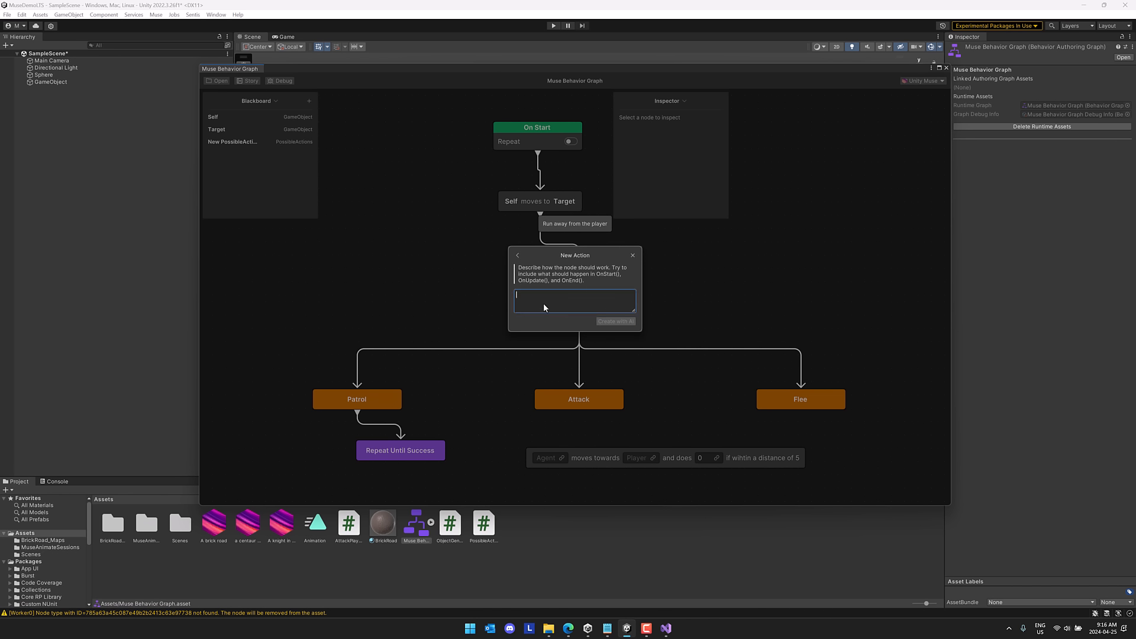
{"action": "type", "text": "On"}
{"action": "type", "text": "Start move to (0,0,0)"}
{"action": "type", "text": ", then"}
{"action": "type", "text": " look for the player, if the player i"}
{"action": "type", "text": "s wihtin"}
{"action": "key", "text": "BackSpace"}
{"action": "type", "text": "thin 5 run aw"}
{"action": "key", "text": "shift+Right"}
{"action": "key", "text": "shift+Right"}
{"action": "type", "text": "OnUpdate"}
{"action": "left_click", "coordinate": [626, 322]}
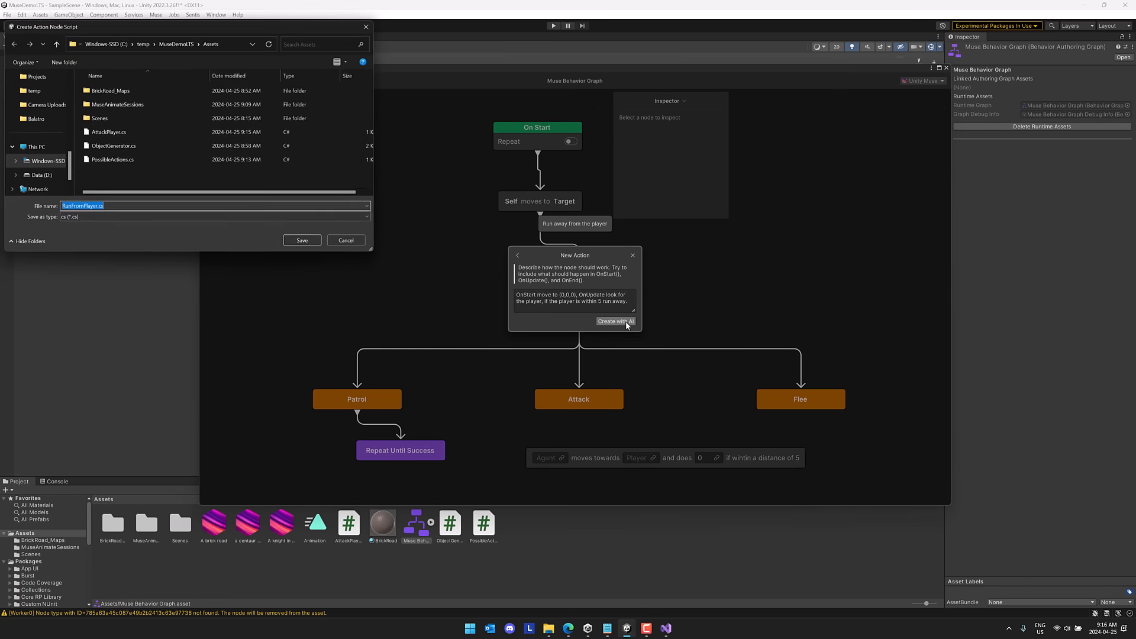
{"action": "left_click", "coordinate": [299, 243]}
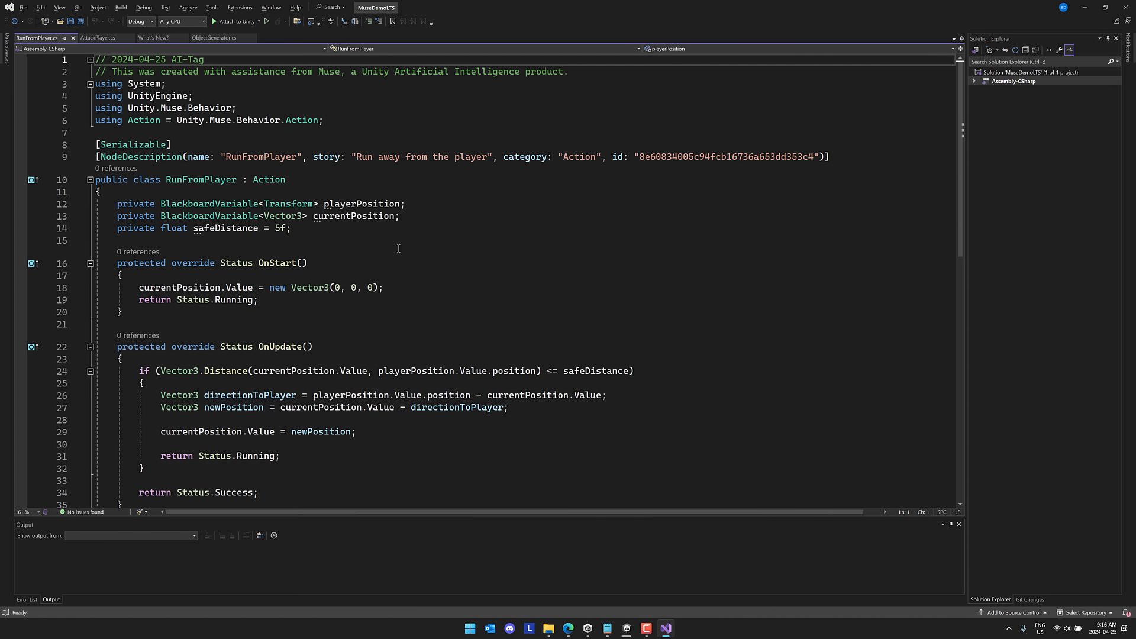
Examine the fields, OnStart and OnUpdate logic of the generated RunFromPlayer script, and close the code editor.
{"action": "scroll", "coordinate": [408, 227], "scroll_direction": "down", "scroll_amount": 1}
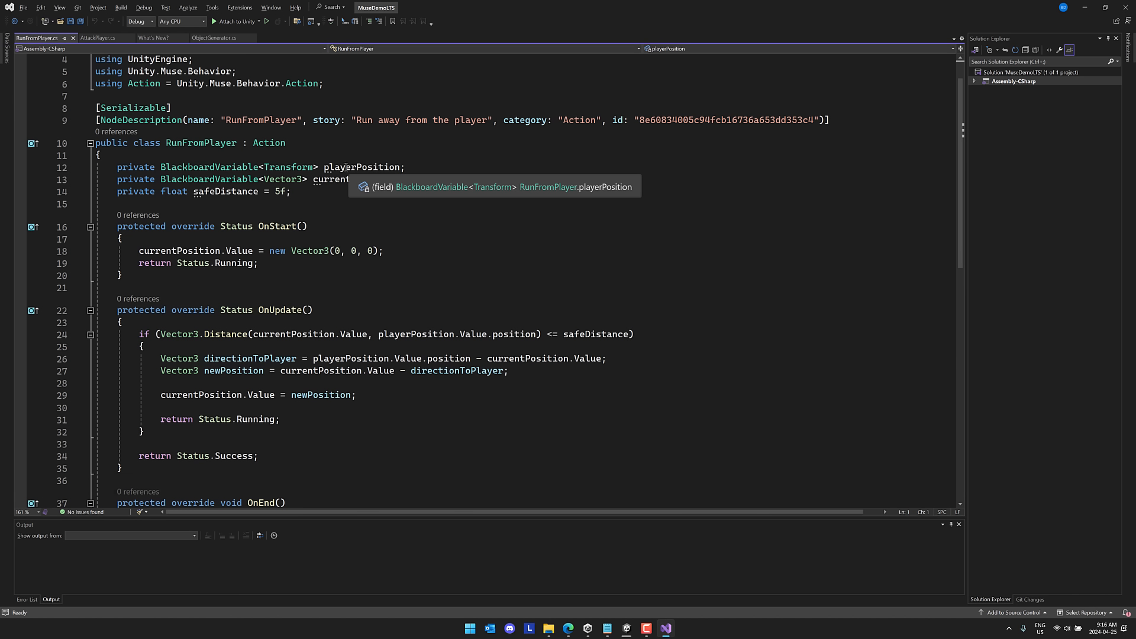
{"action": "scroll", "coordinate": [412, 300], "scroll_direction": "down", "scroll_amount": 3}
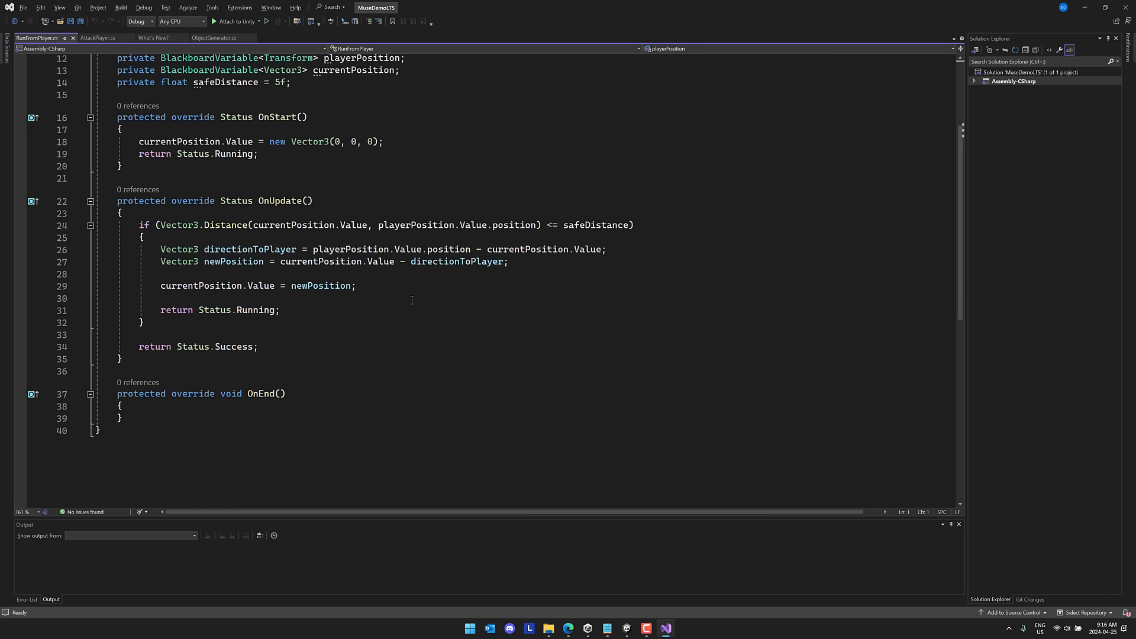
{"action": "left_click_drag", "start_coordinate": [384, 144], "coordinate": [140, 144]}
{"action": "left_click", "coordinate": [351, 157]}
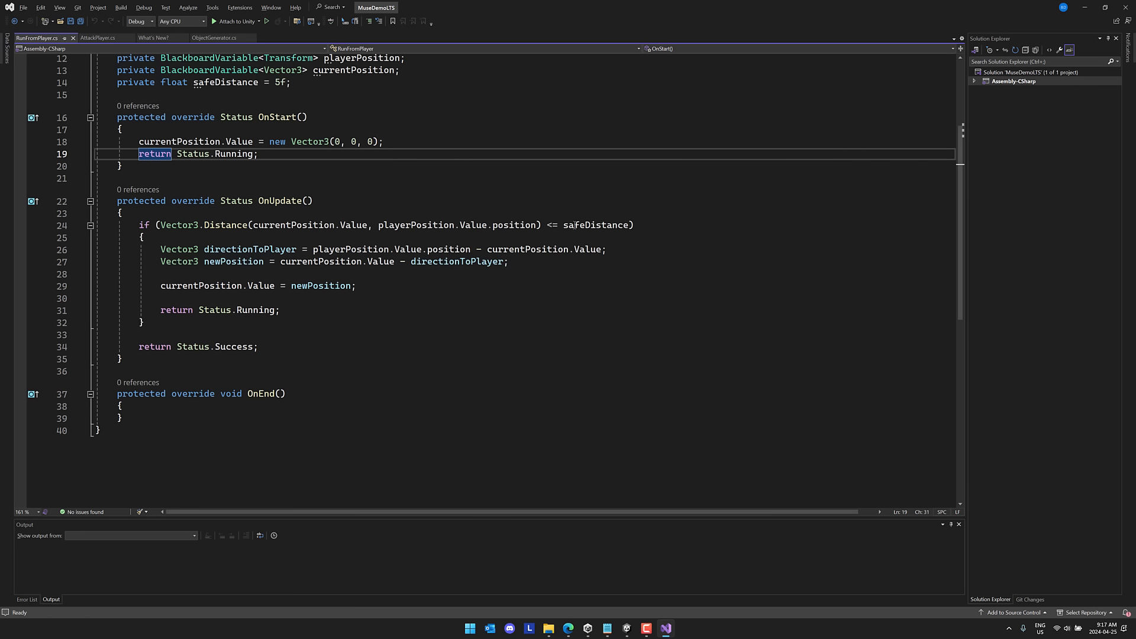
{"action": "scroll", "coordinate": [286, 193], "scroll_direction": "up", "scroll_amount": 1}
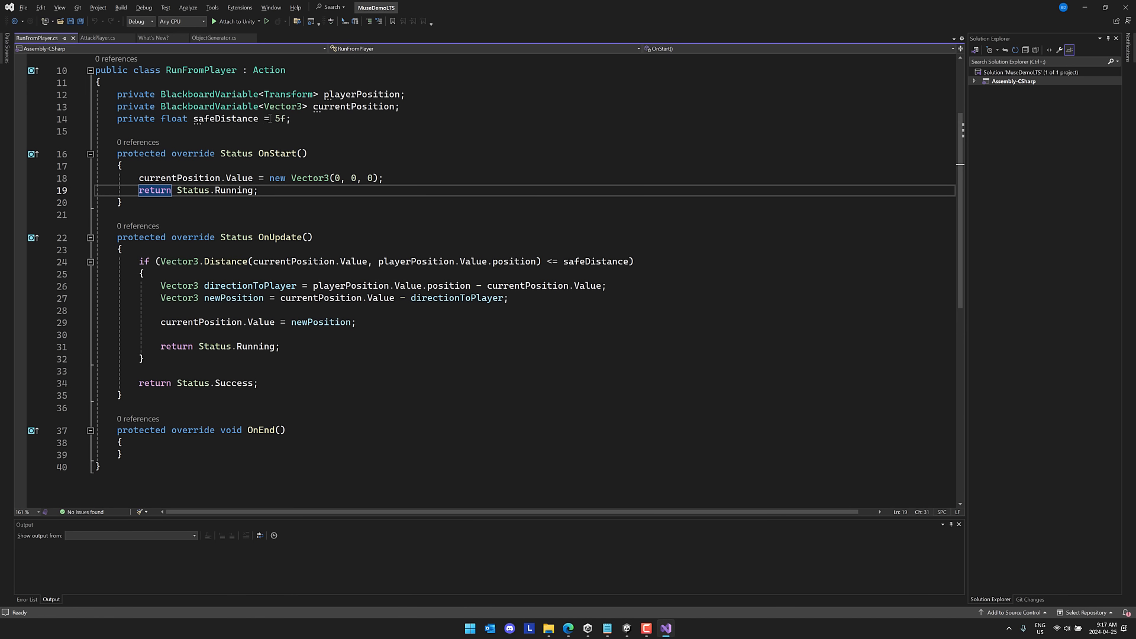
{"action": "scroll", "coordinate": [444, 299], "scroll_direction": "down", "scroll_amount": 1}
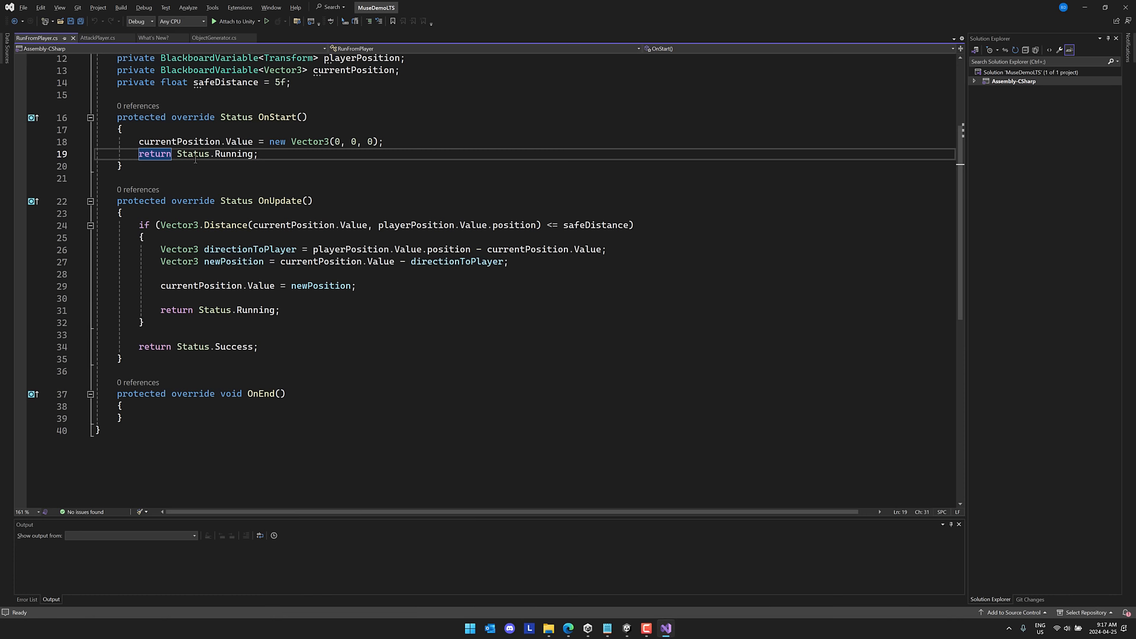
{"action": "left_click", "coordinate": [1125, 7]}
{"action": "left_click", "coordinate": [754, 397]}
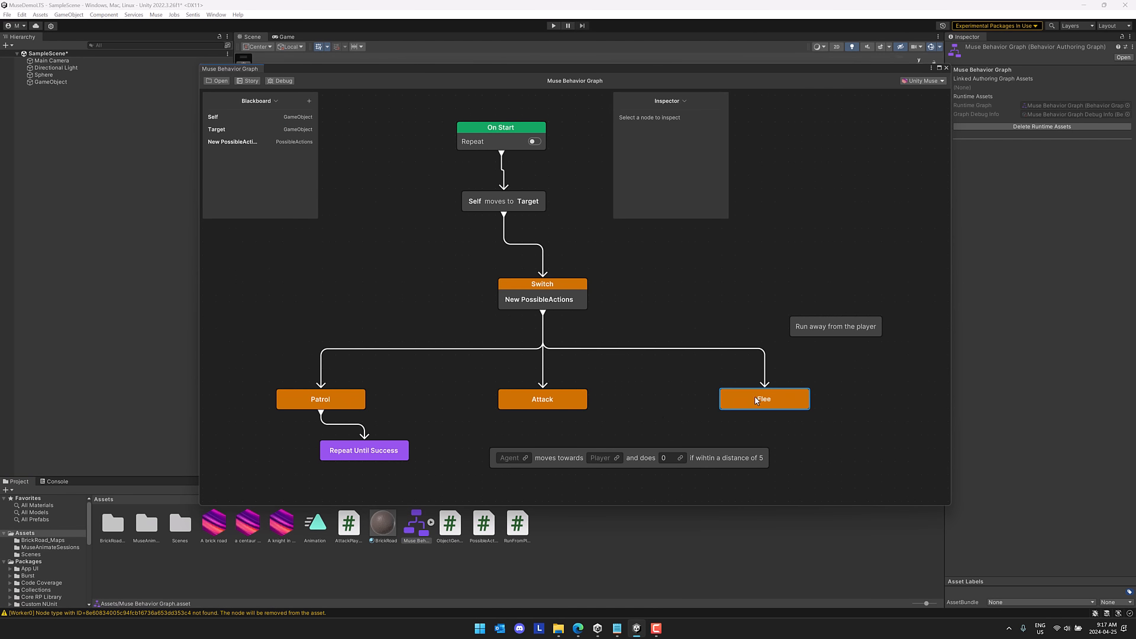
{"action": "middle_click_drag", "start_coordinate": [820, 438], "coordinate": [737, 366]}
{"action": "left_click_drag", "start_coordinate": [690, 343], "coordinate": [715, 404]}
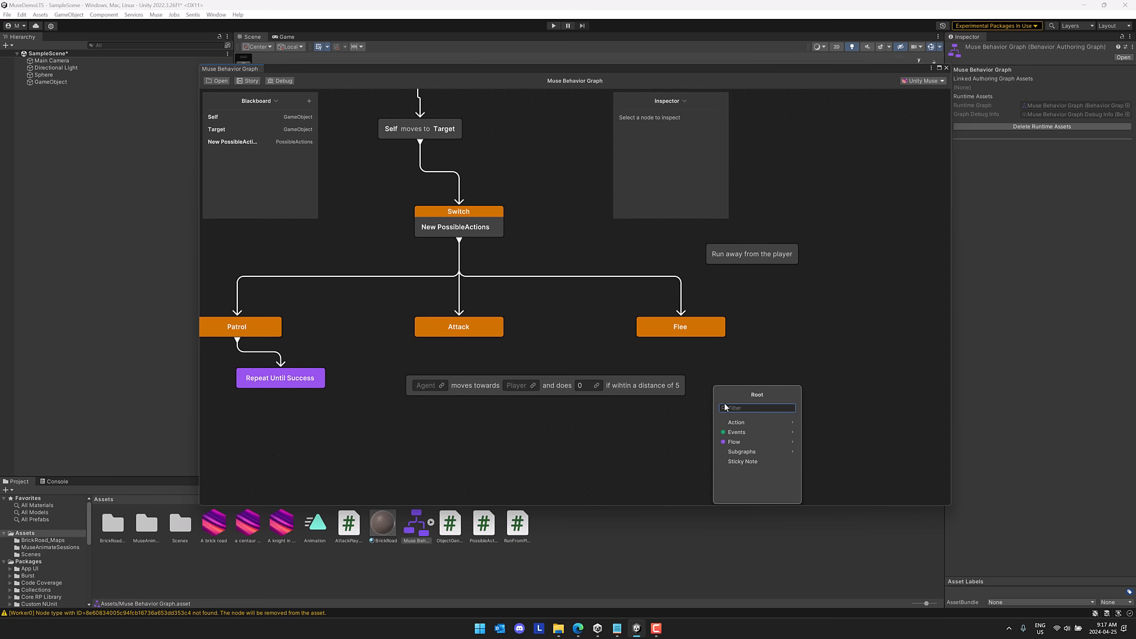
{"action": "left_click", "coordinate": [739, 420]}
{"action": "left_click", "coordinate": [743, 371]}
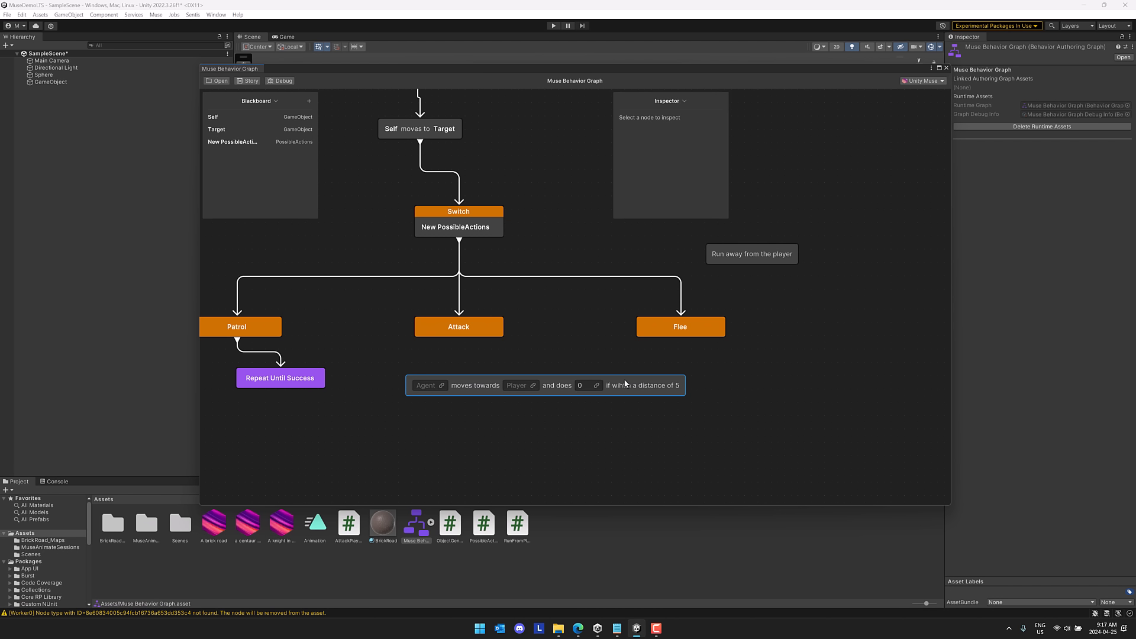
Delete the unconnected AttackPlayer node and add a connected RunFromPlayer action below the Flee branch.
{"action": "left_click", "coordinate": [626, 384]}
{"action": "key", "text": "Delete"}
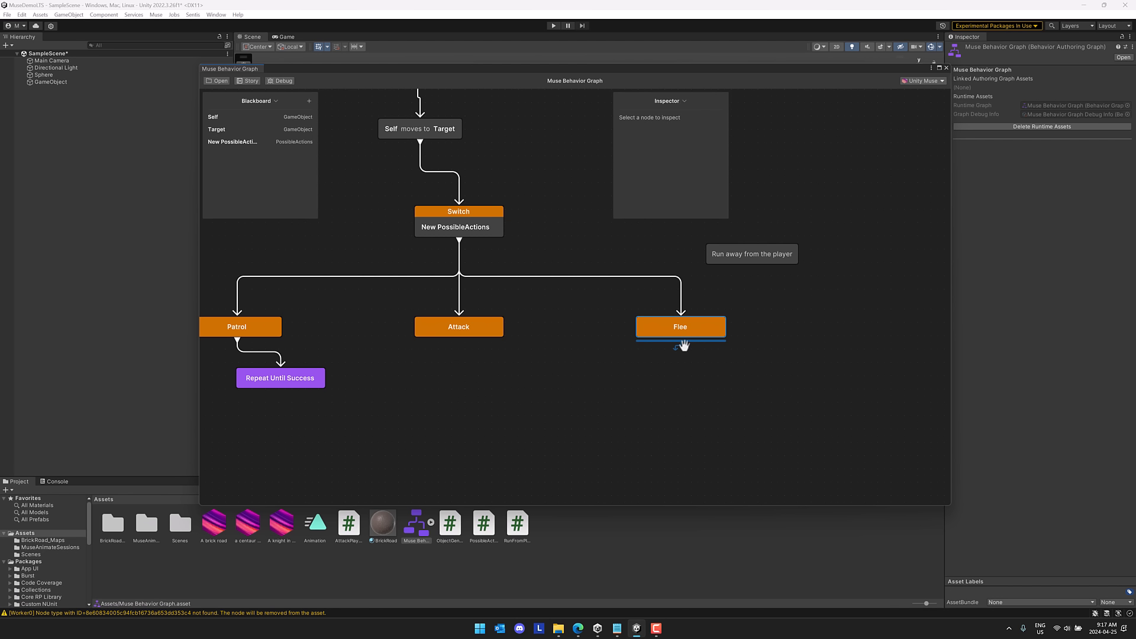
{"action": "left_click_drag", "start_coordinate": [680, 343], "coordinate": [687, 390]}
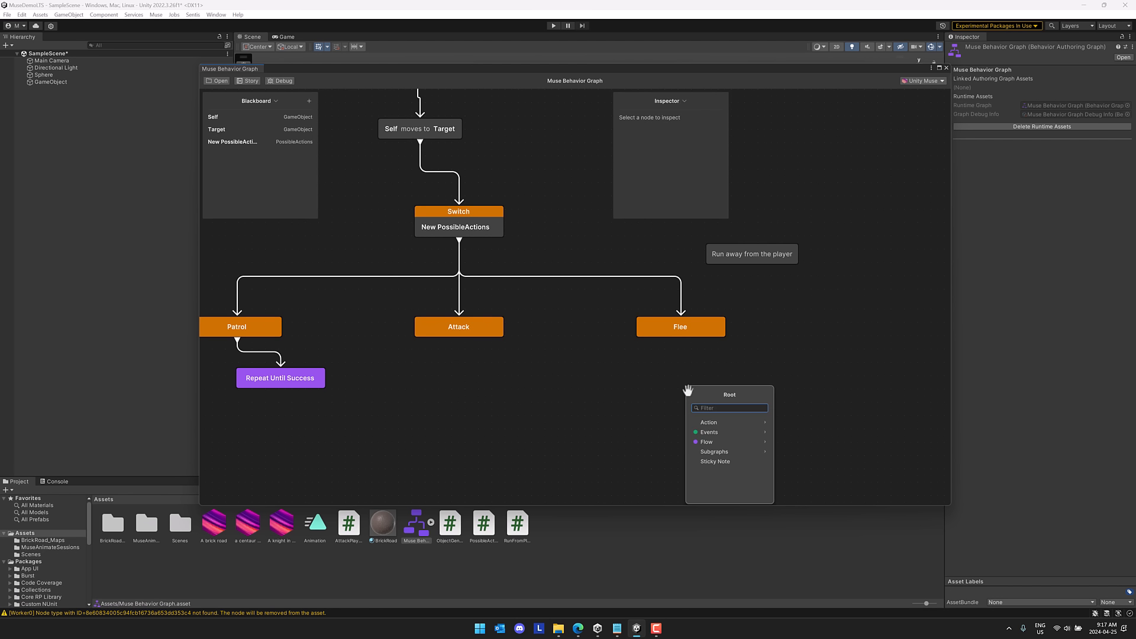
{"action": "left_click", "coordinate": [714, 422]}
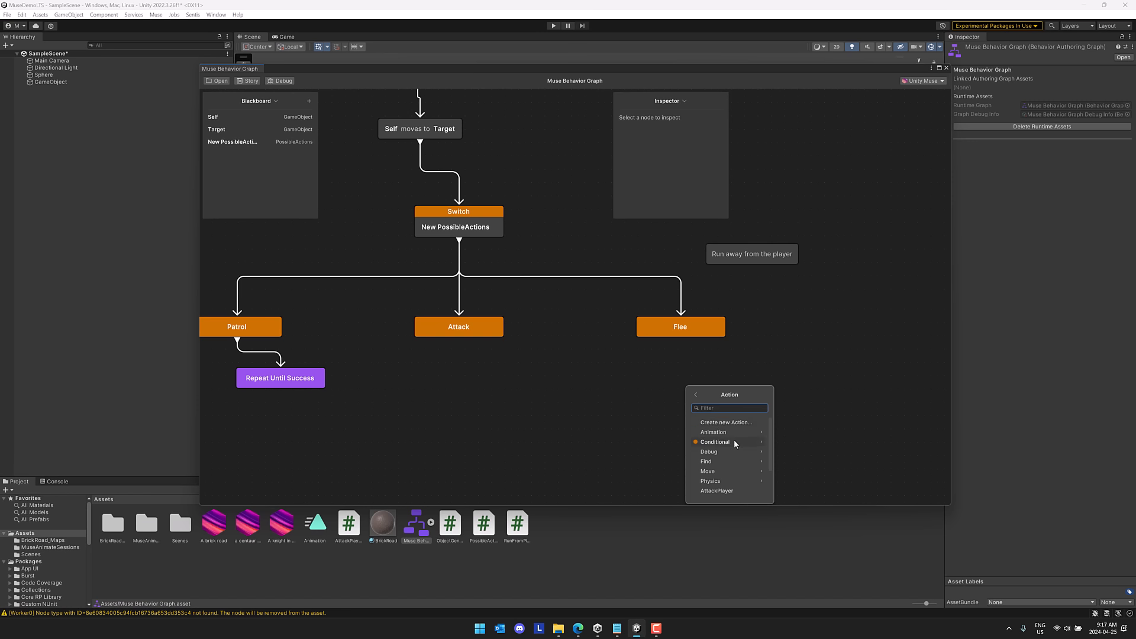
{"action": "scroll", "coordinate": [733, 439], "scroll_direction": "down", "scroll_amount": 2}
{"action": "left_click", "coordinate": [732, 478]}
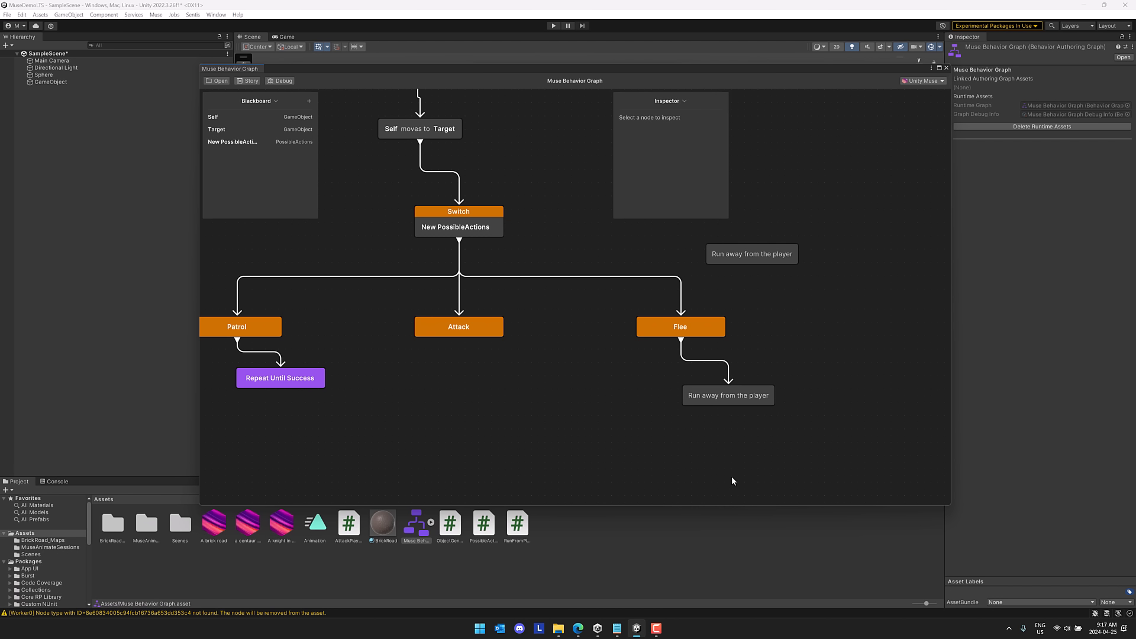
{"action": "left_click", "coordinate": [731, 401]}
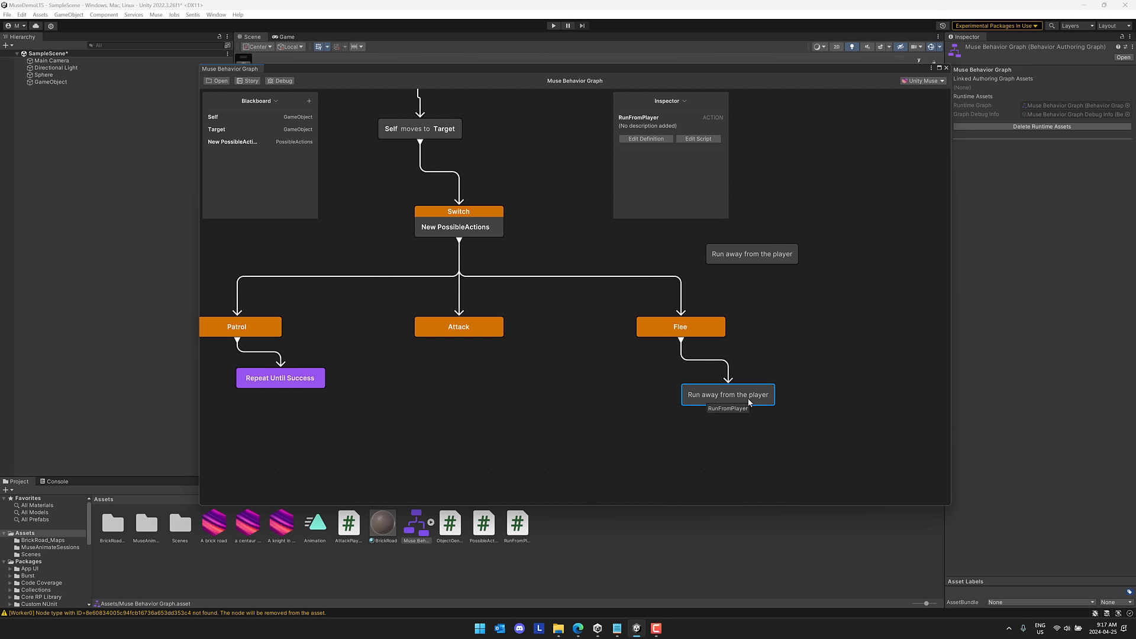
{"action": "middle_click_drag", "start_coordinate": [554, 278], "coordinate": [641, 343]}
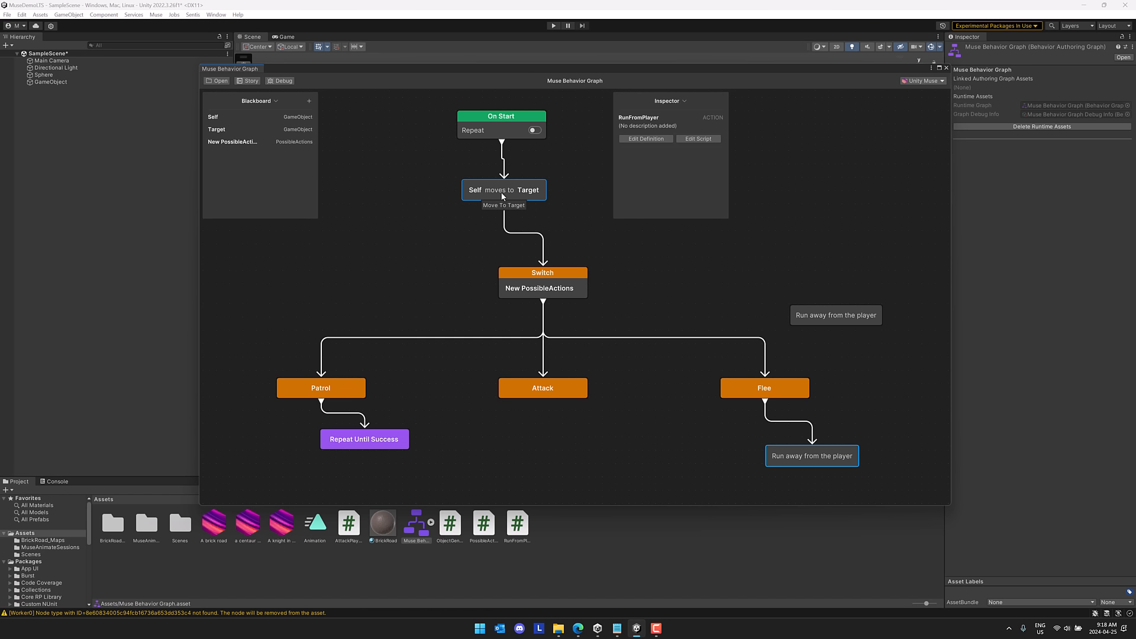
{"action": "left_click", "coordinate": [534, 274]}
{"action": "right_click", "coordinate": [545, 431]}
{"action": "left_click", "coordinate": [526, 430]}
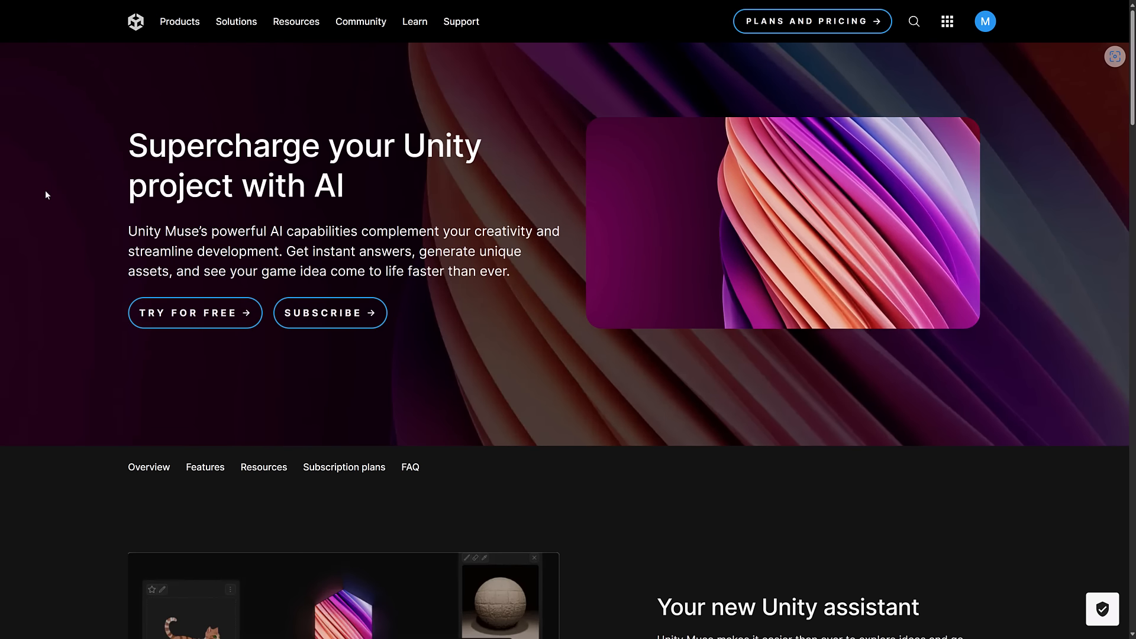
Review the overview, Muse features, resources and subscription plans on the Unity Muse web page in the browser.
{"action": "scroll", "coordinate": [647, 308], "scroll_direction": "down", "scroll_amount": 5}
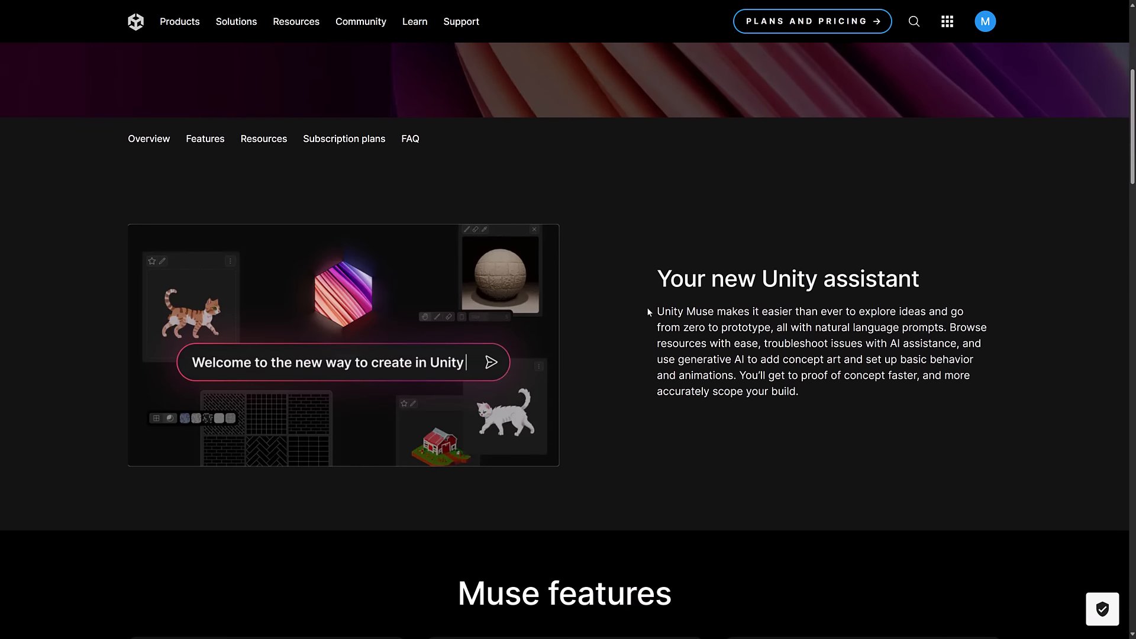
{"action": "scroll", "coordinate": [647, 307], "scroll_direction": "down", "scroll_amount": 1}
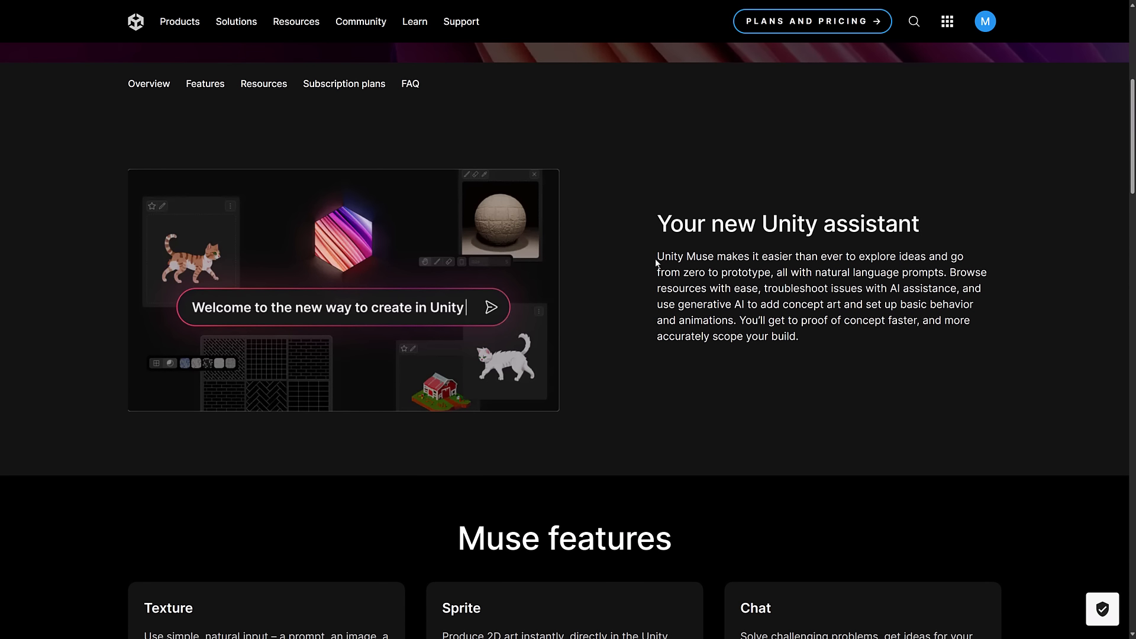
{"action": "scroll", "coordinate": [785, 287], "scroll_direction": "up", "scroll_amount": 6}
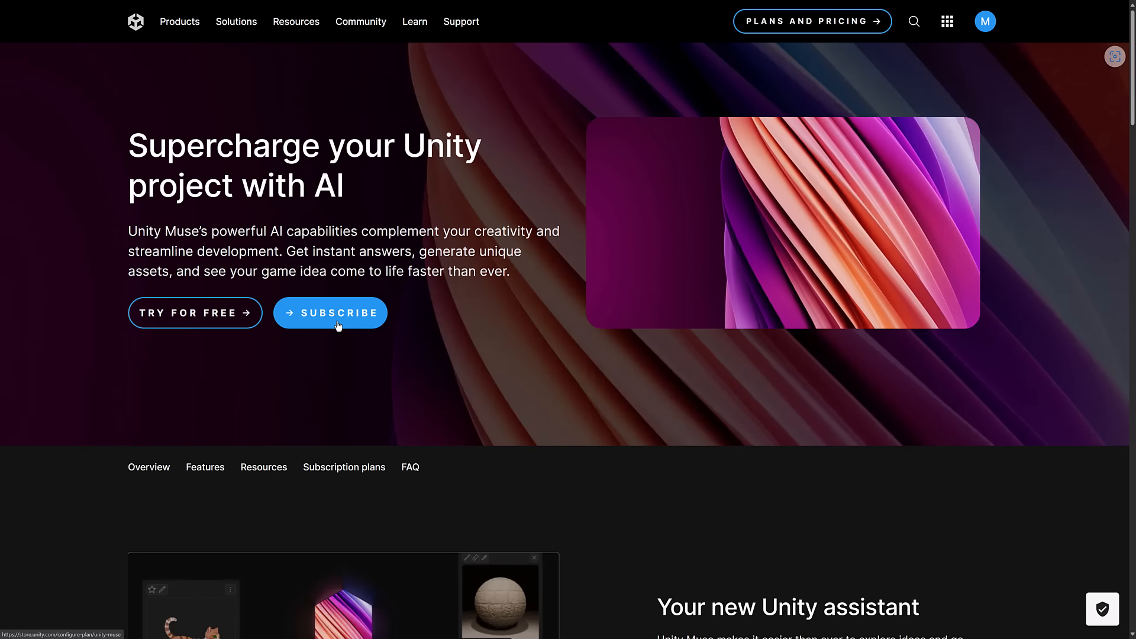
{"action": "scroll", "coordinate": [531, 425], "scroll_direction": "down", "scroll_amount": 5}
{"action": "scroll", "coordinate": [531, 421], "scroll_direction": "down", "scroll_amount": 10}
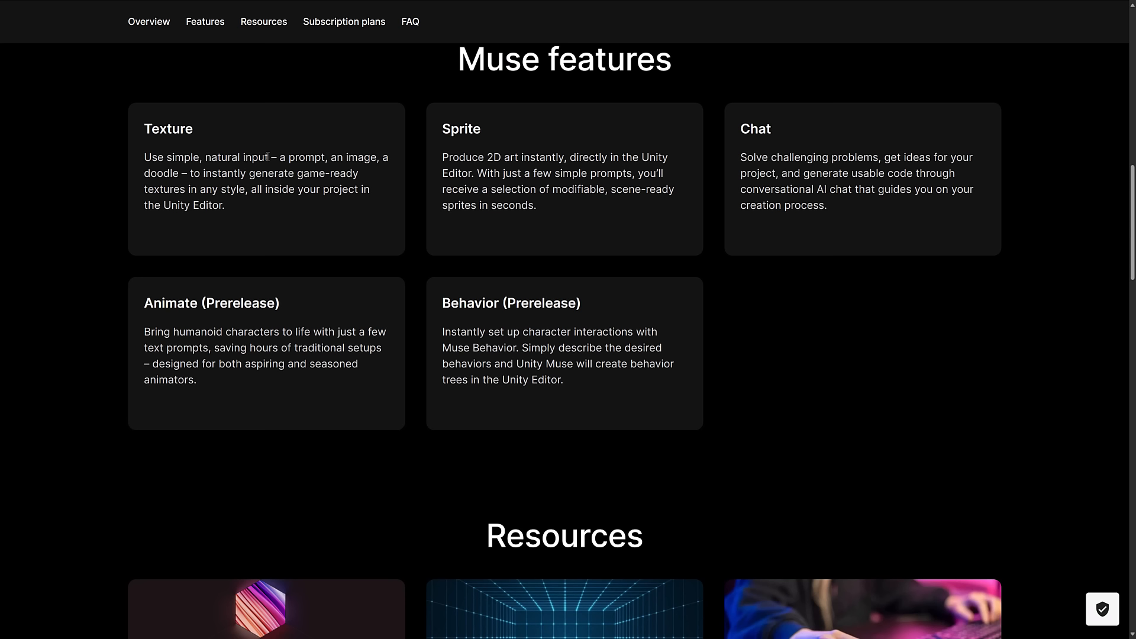
{"action": "scroll", "coordinate": [529, 164], "scroll_direction": "down", "scroll_amount": 8}
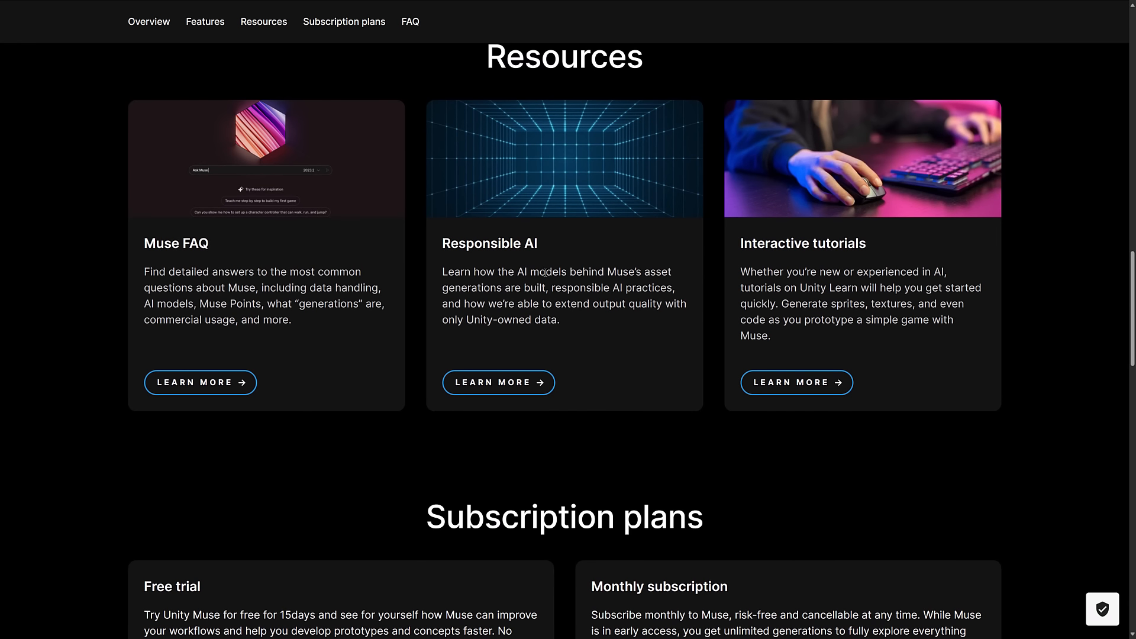
{"action": "scroll", "coordinate": [611, 291], "scroll_direction": "down", "scroll_amount": 2}
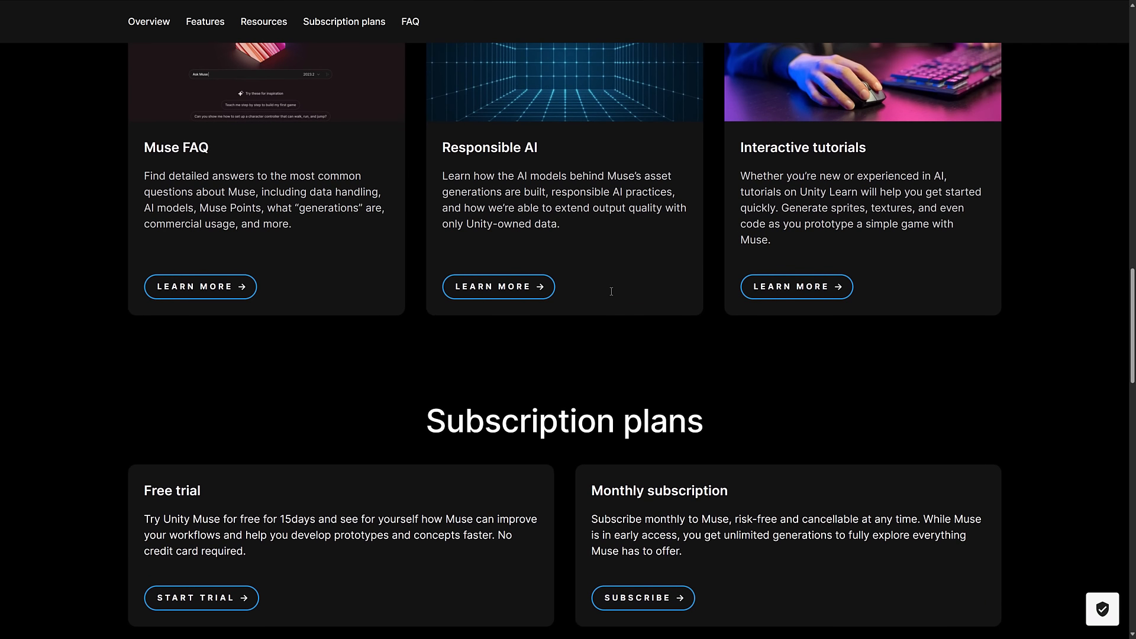
{"action": "scroll", "coordinate": [611, 291], "scroll_direction": "up", "scroll_amount": 10}
{"action": "scroll", "coordinate": [611, 292], "scroll_direction": "up", "scroll_amount": 3}
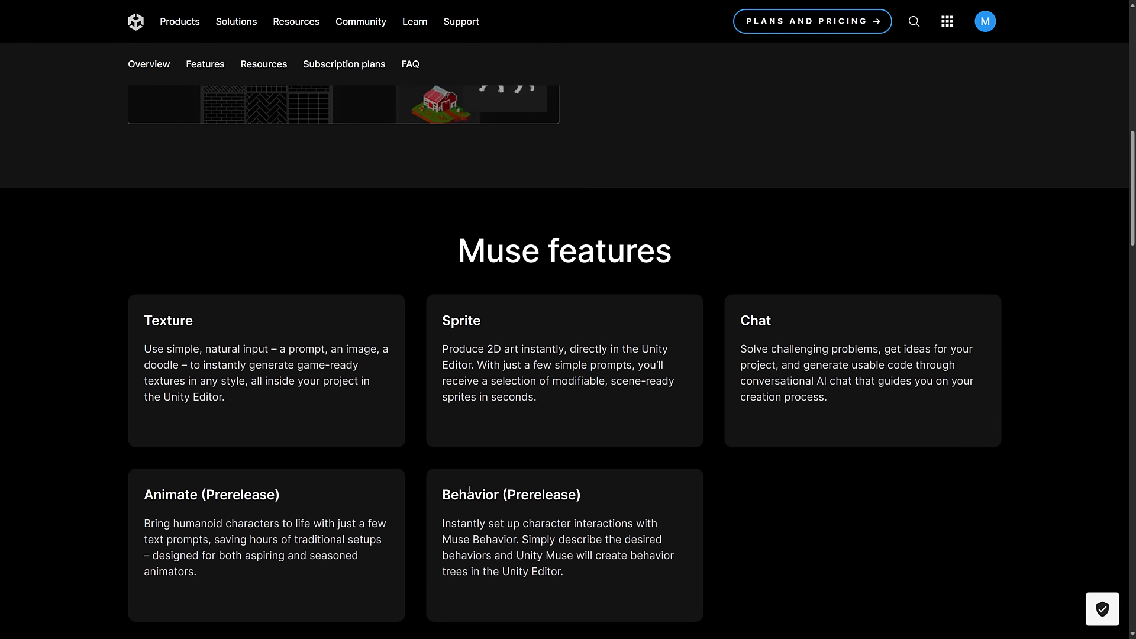